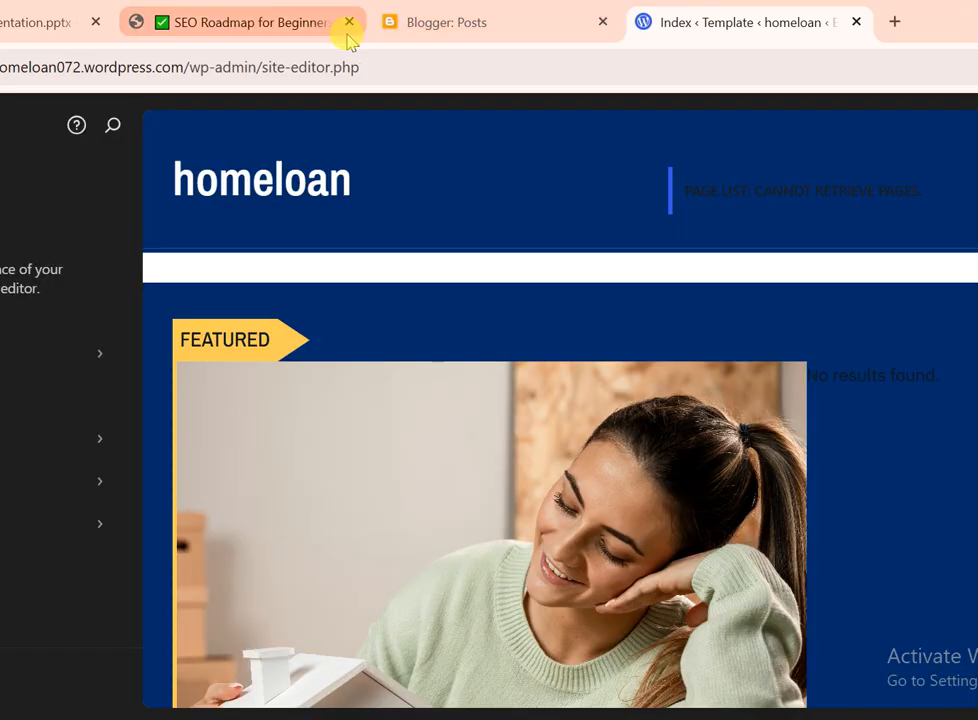
Step: Copy the link of the published home loan post from its share options in Blogger
left_click(378, 70)
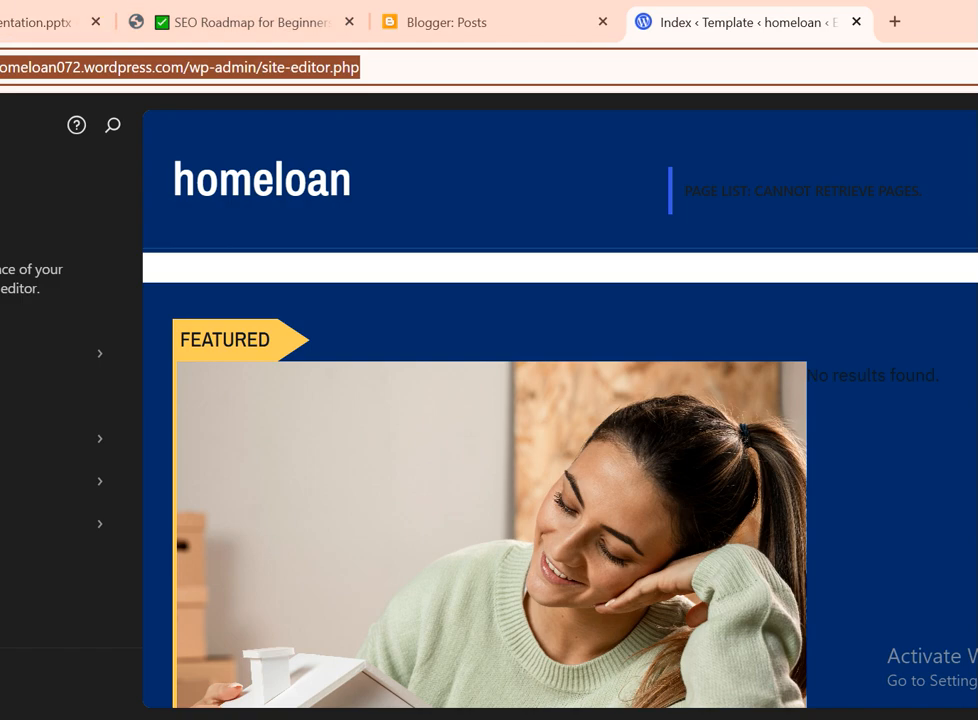
left_click(388, 64)
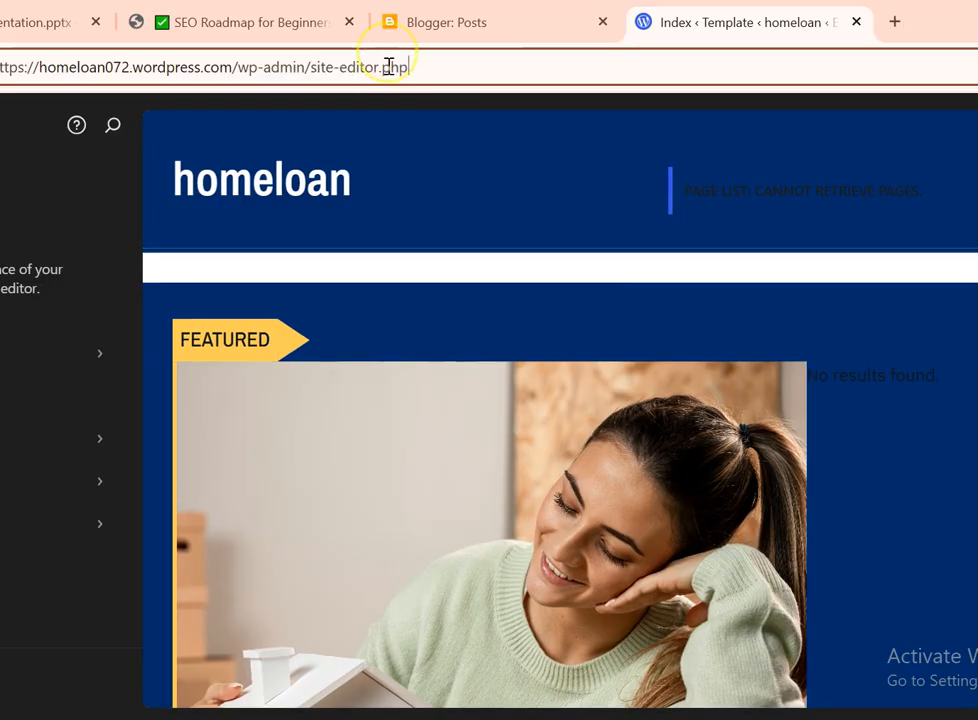
left_click(480, 25)
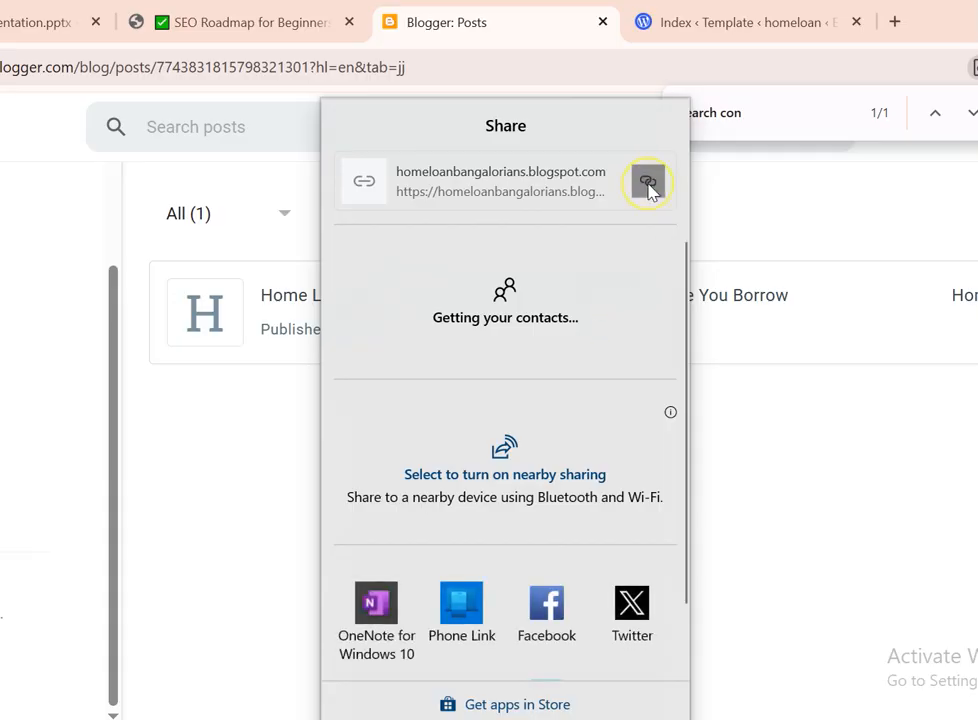
left_click(648, 185)
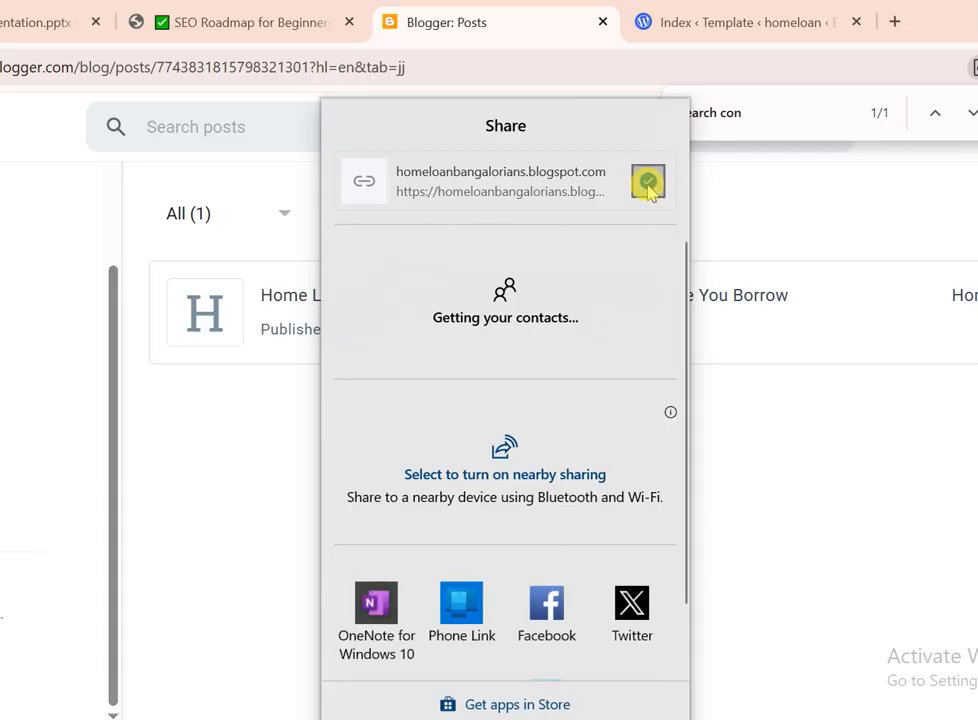
Step: Open the post homeloanbangalorians.blogspot.com/2025/05/home-loan-for-banglore.html in a new browser tab
left_click(897, 22)
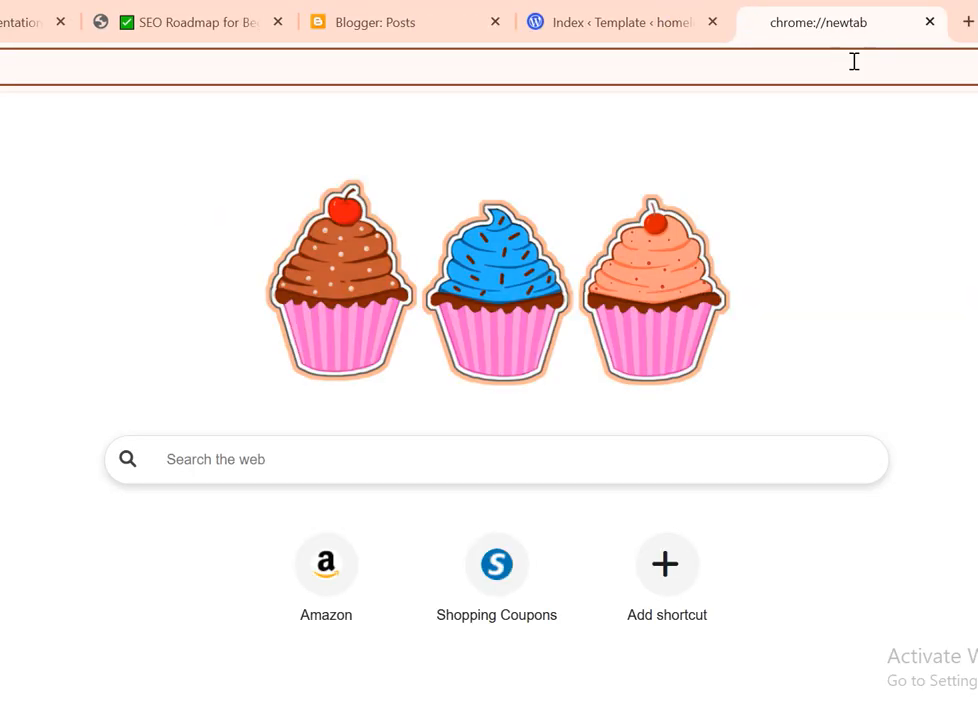
type("https://homeloanbangalorians.blogspot.com/2025/05/home-loan-for-banglore.html")
key("Return")
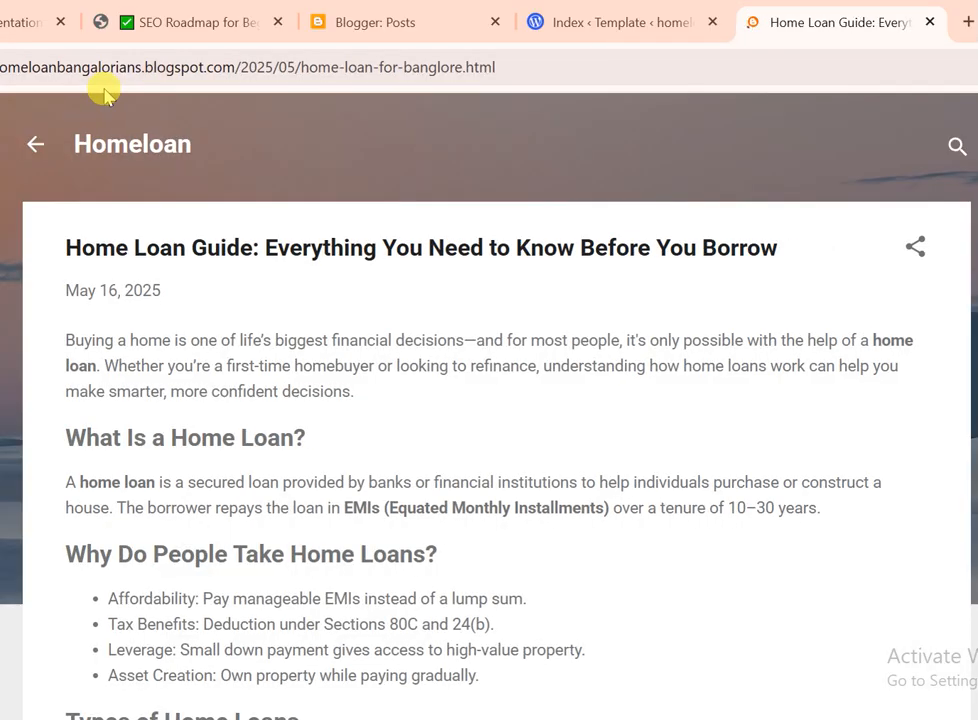
left_click(17, 67)
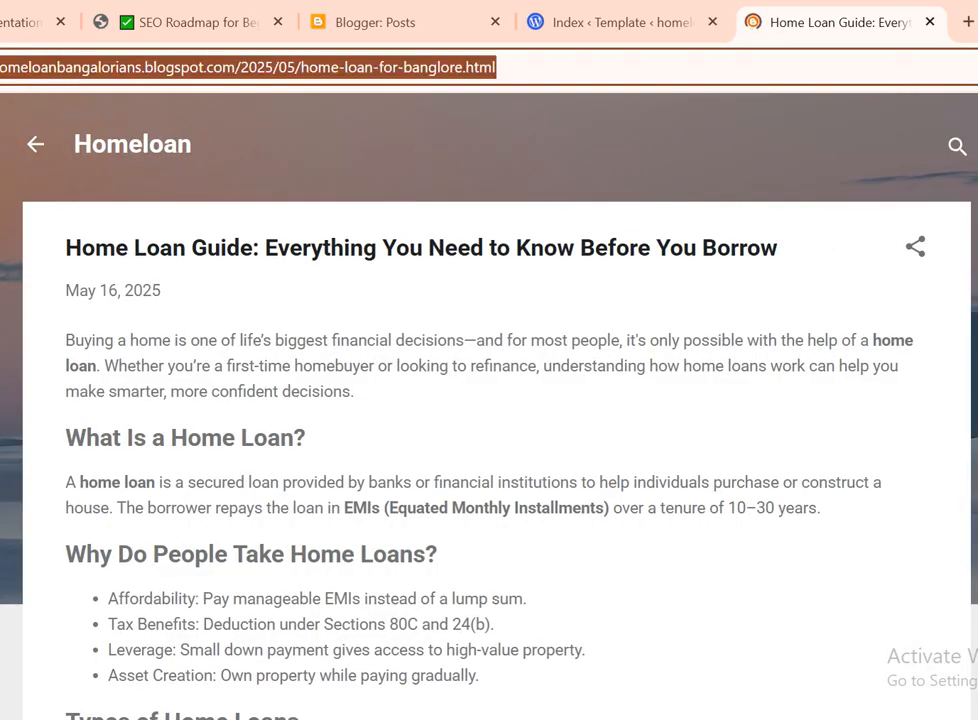
key("Return")
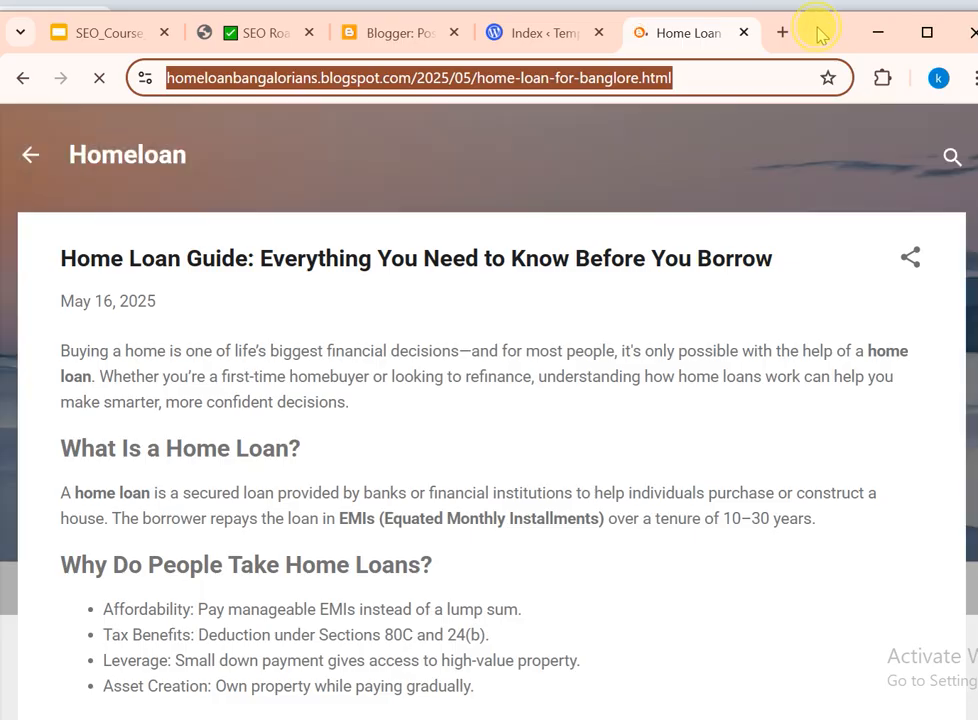
Step: Compare the web addresses of the Blogger post and the WordPress site, and look through the WordPress homepage preview
left_click(300, 80)
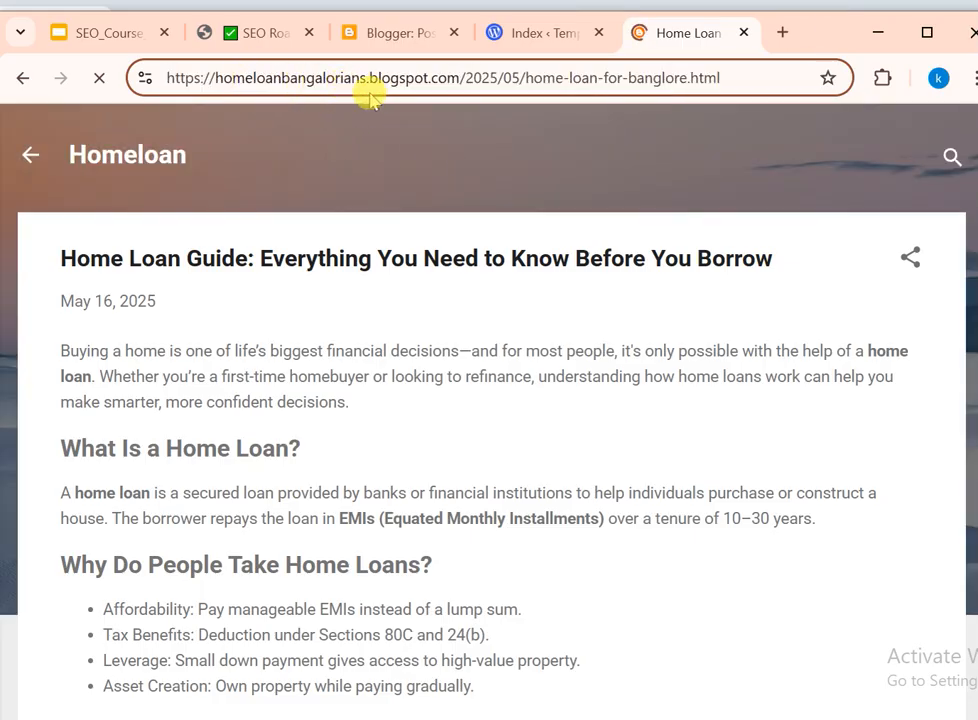
left_click_drag(390, 80, 481, 80)
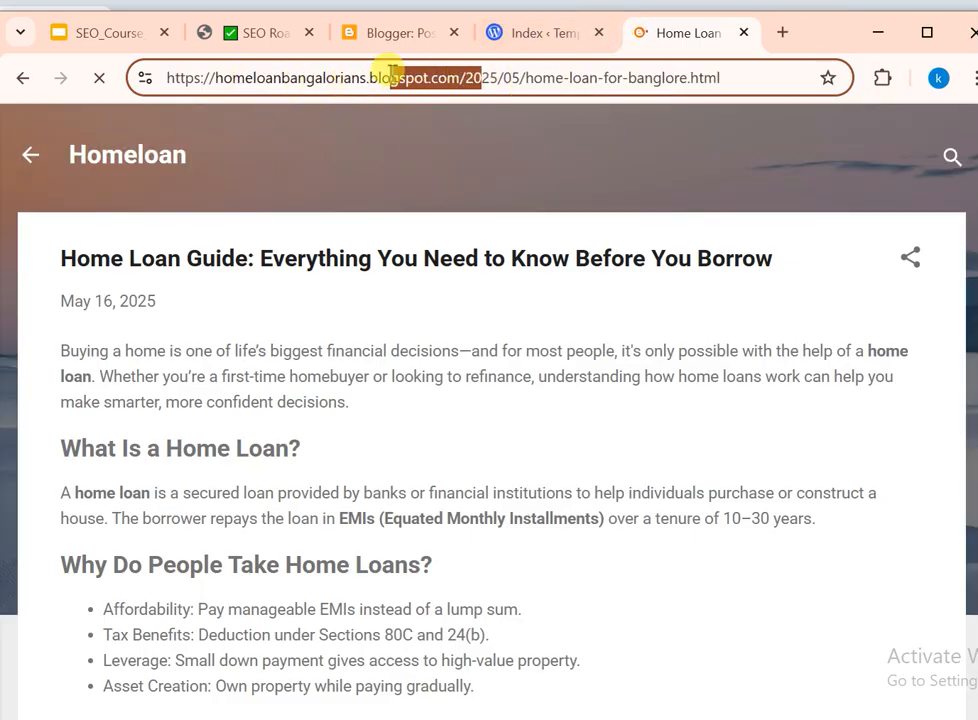
left_click(548, 35)
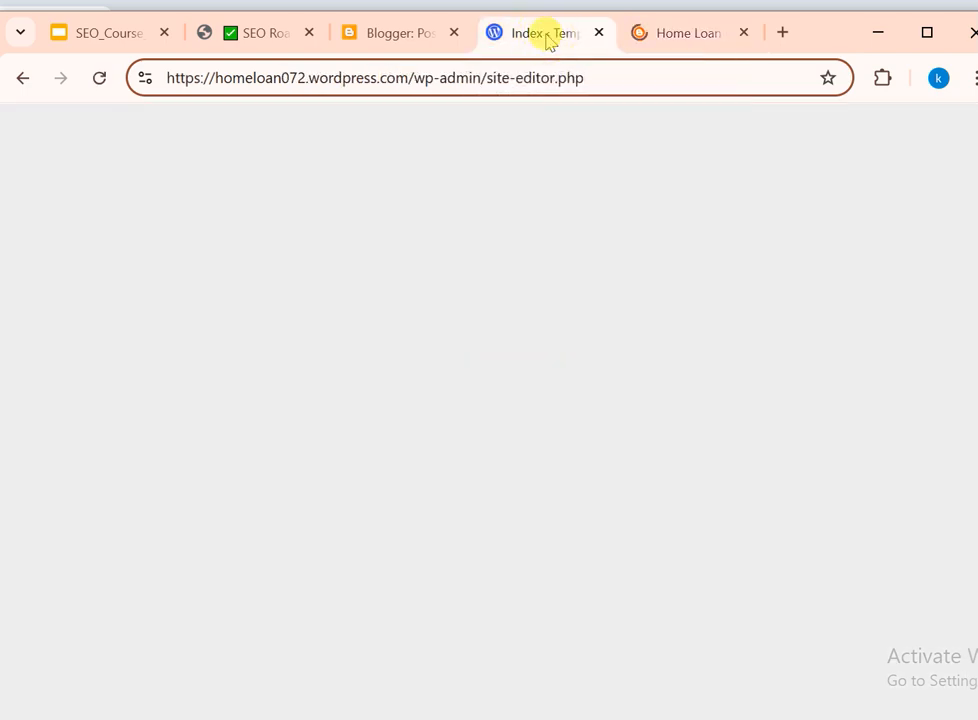
left_click(680, 38)
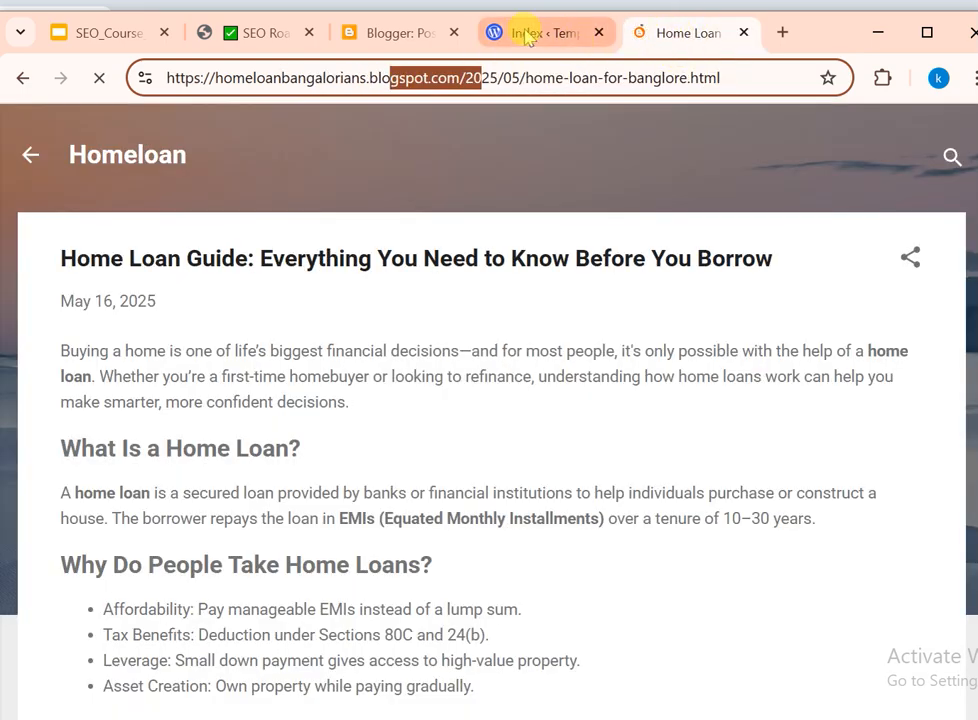
left_click(530, 36)
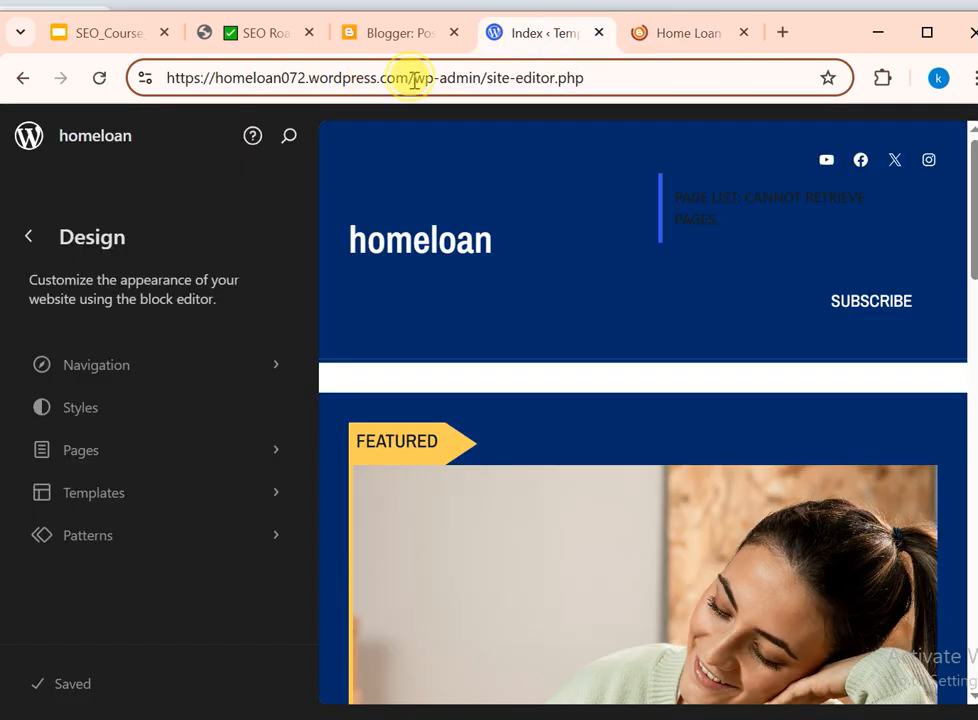
left_click_drag(408, 79, 192, 96)
left_click(318, 80)
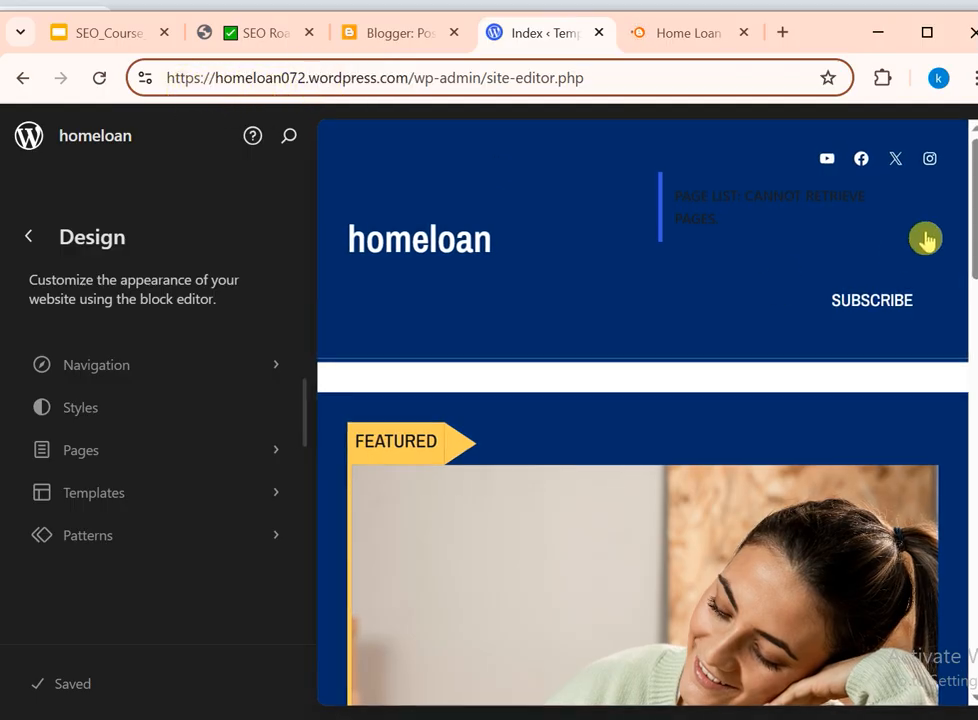
left_click_drag(967, 212, 967, 350)
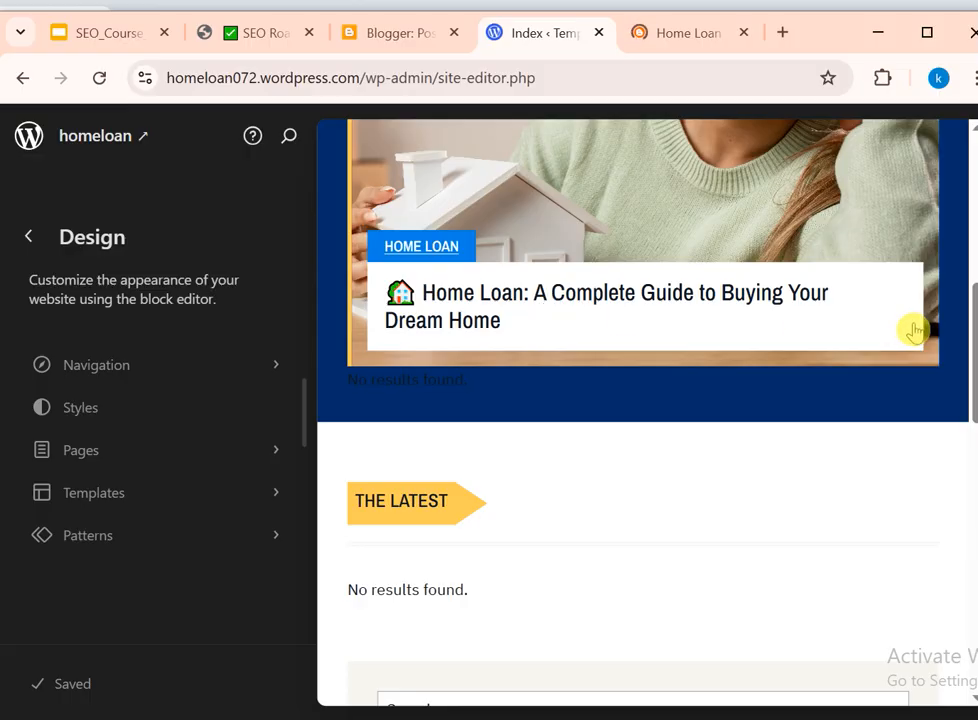
left_click_drag(969, 338, 962, 205)
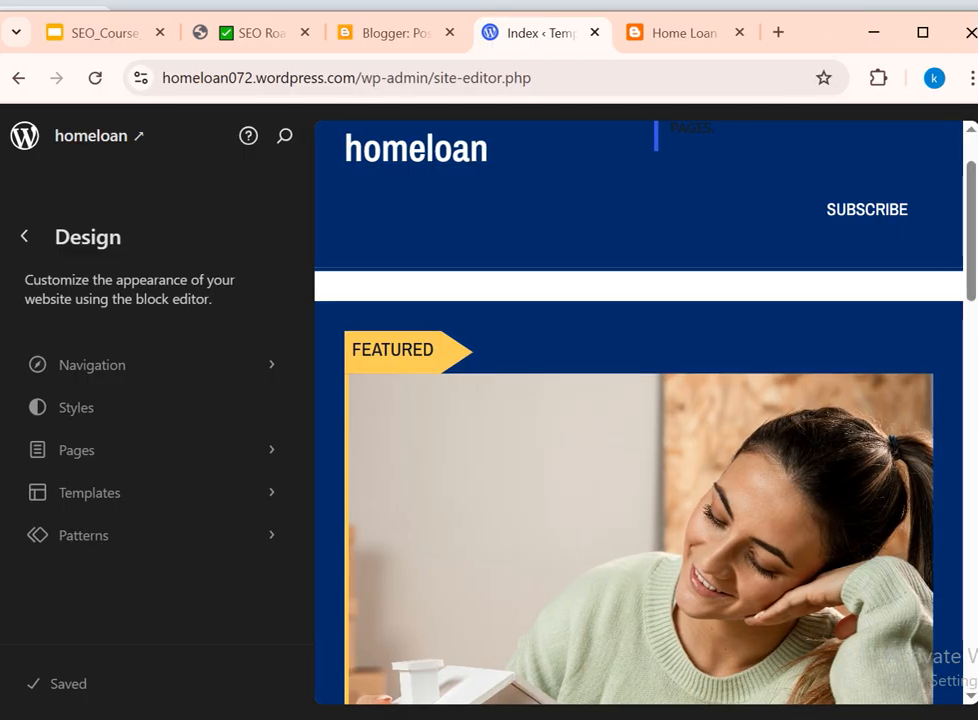
left_click_drag(977, 273, 973, 273)
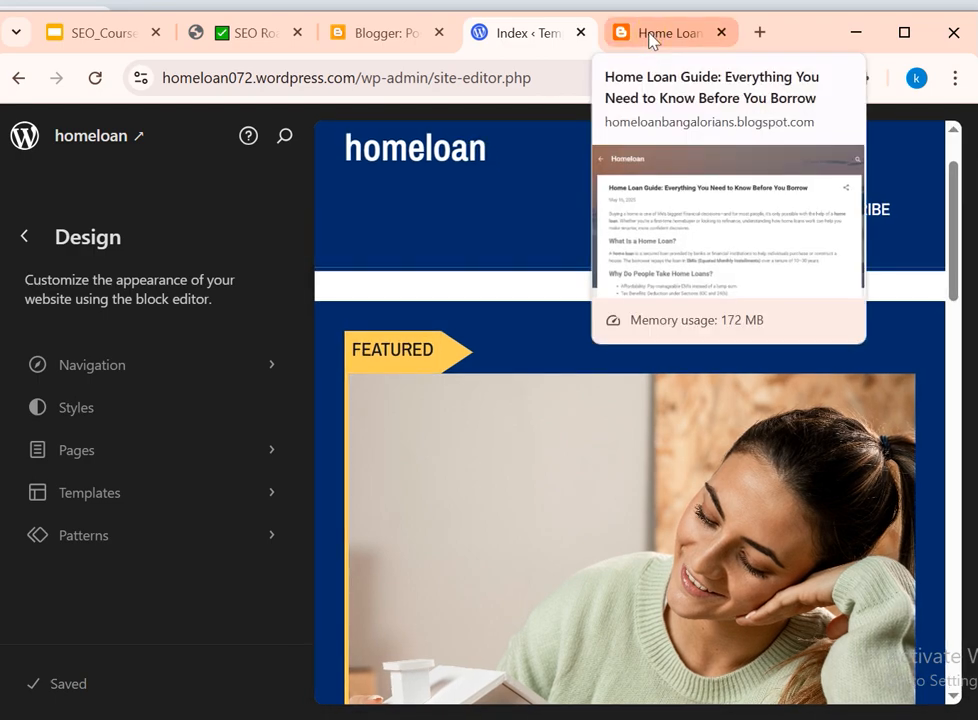
Step: Search Google for "search console google" in a new tab and open the Google Search Console page
left_click(762, 34)
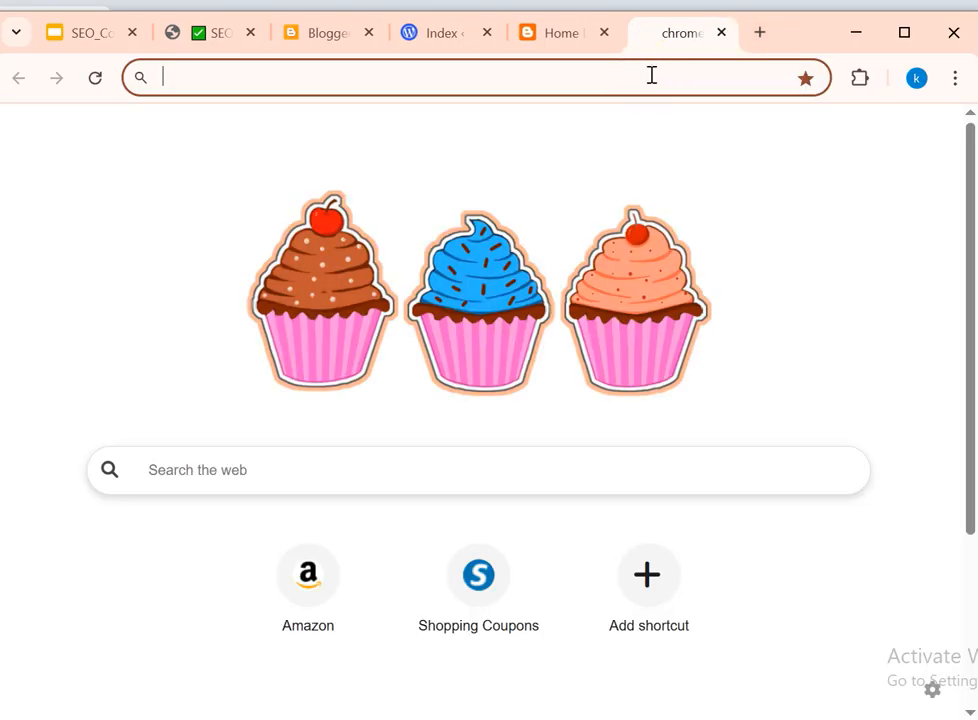
type("go")
key("Return")
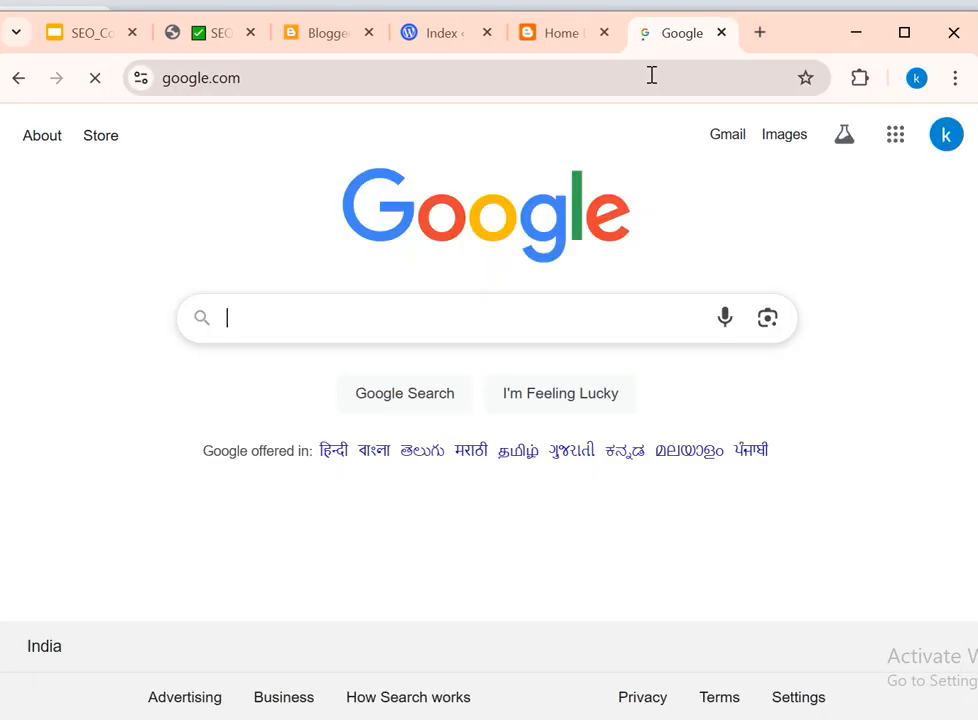
left_click(422, 323)
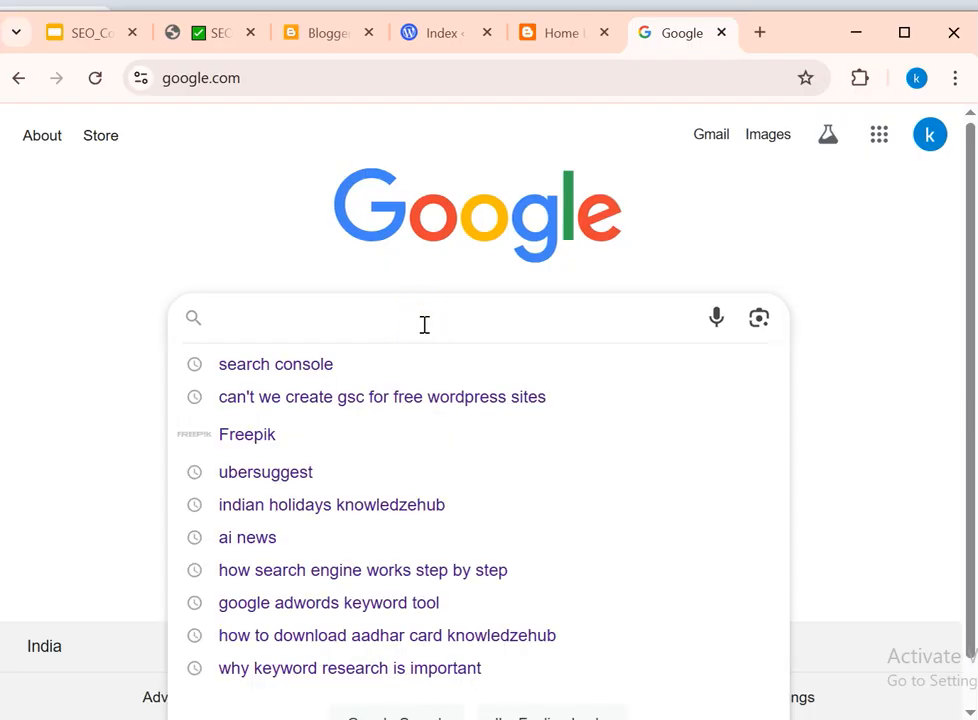
type("search ")
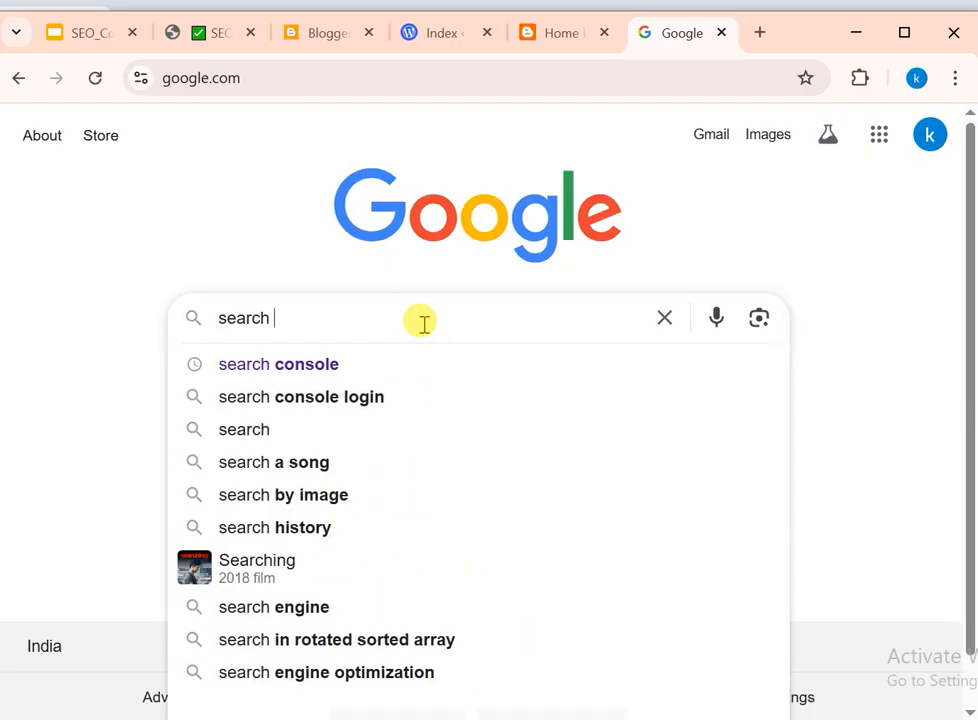
type("console ")
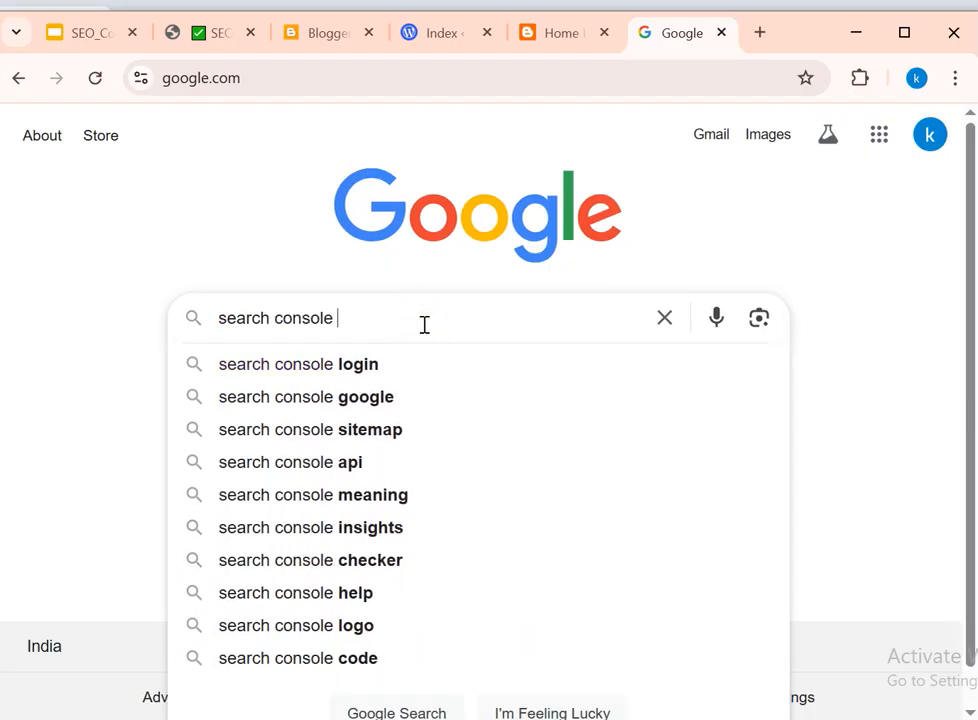
type("google")
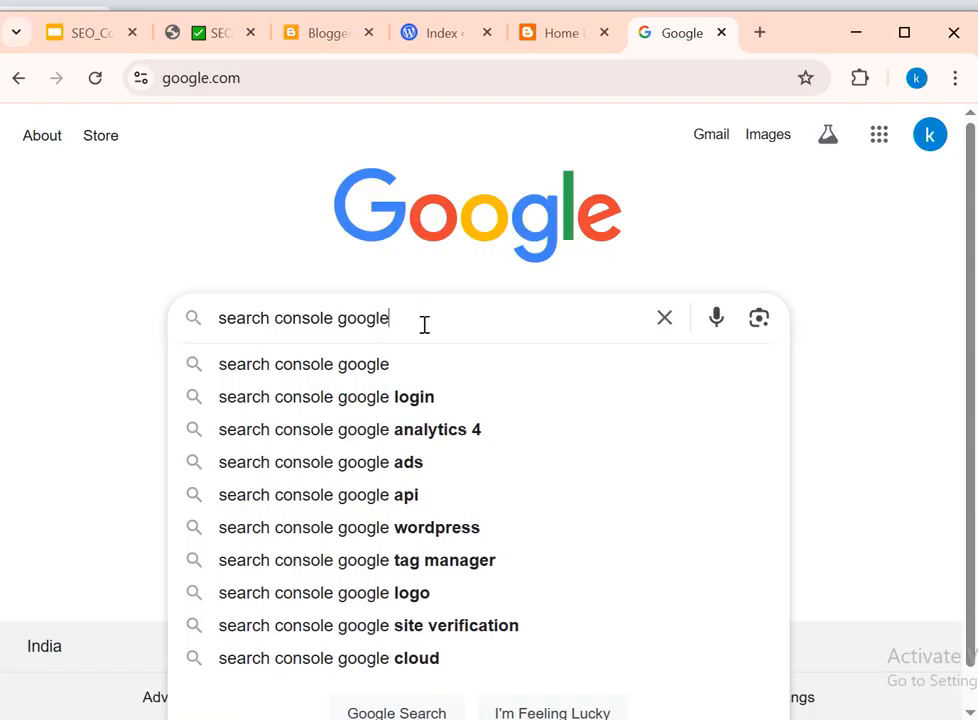
key("Return")
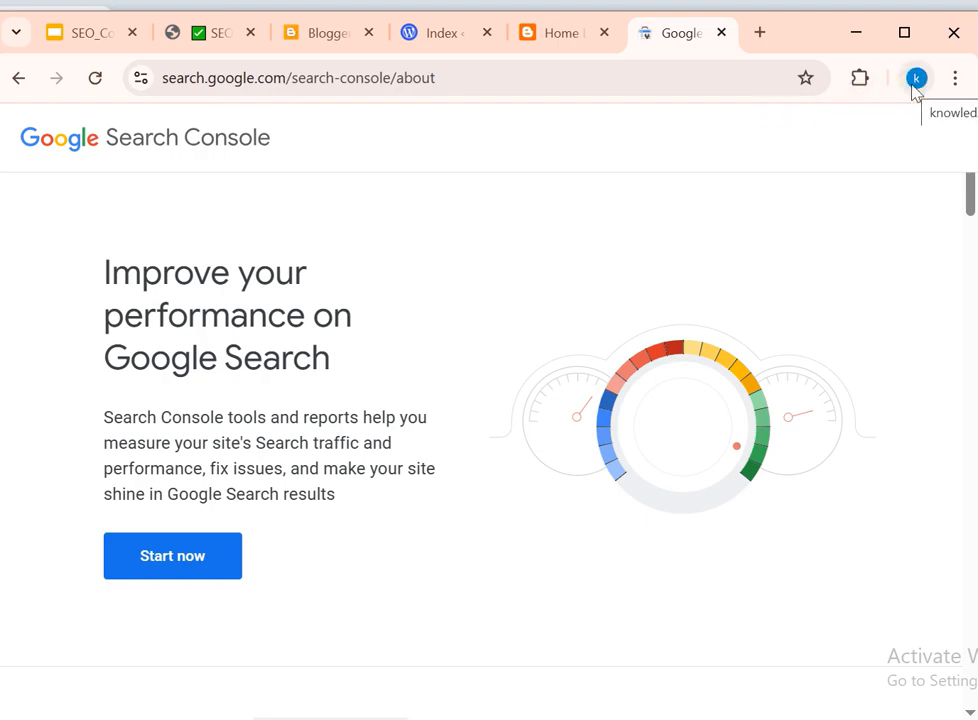
Step: Start Google Search Console and review the Domain and URL prefix property types on its welcome page
left_click(184, 558)
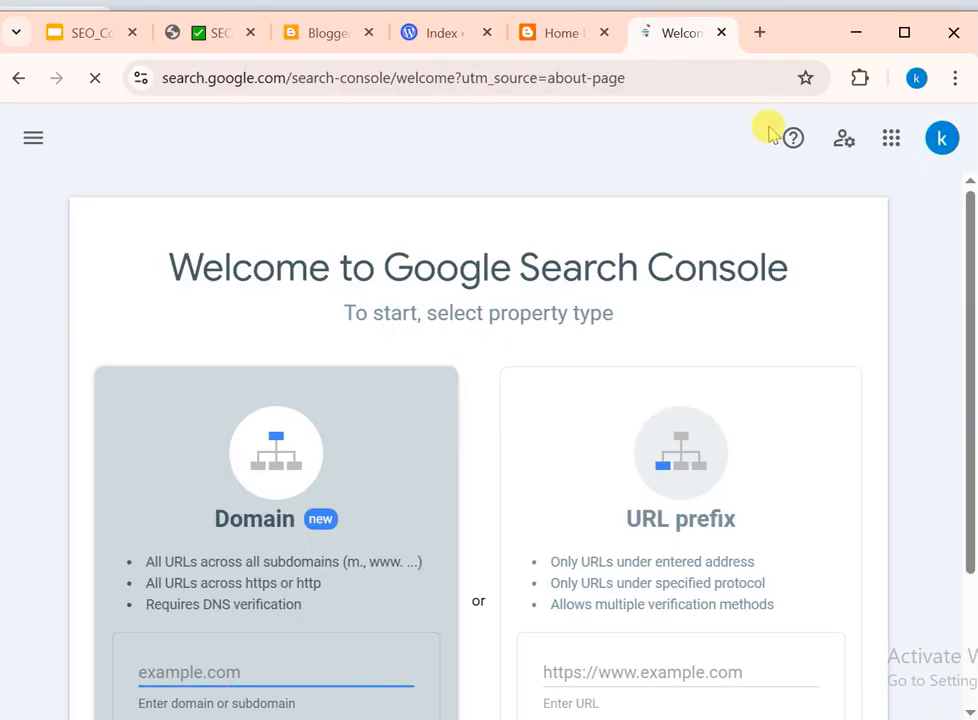
left_click(668, 80)
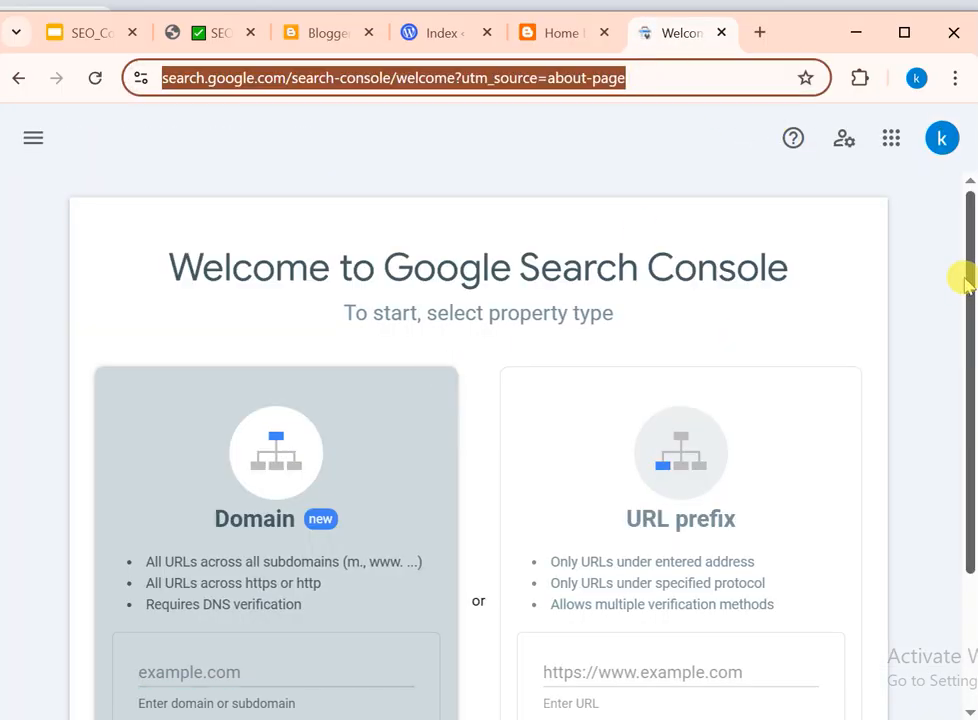
left_click_drag(966, 275, 963, 393)
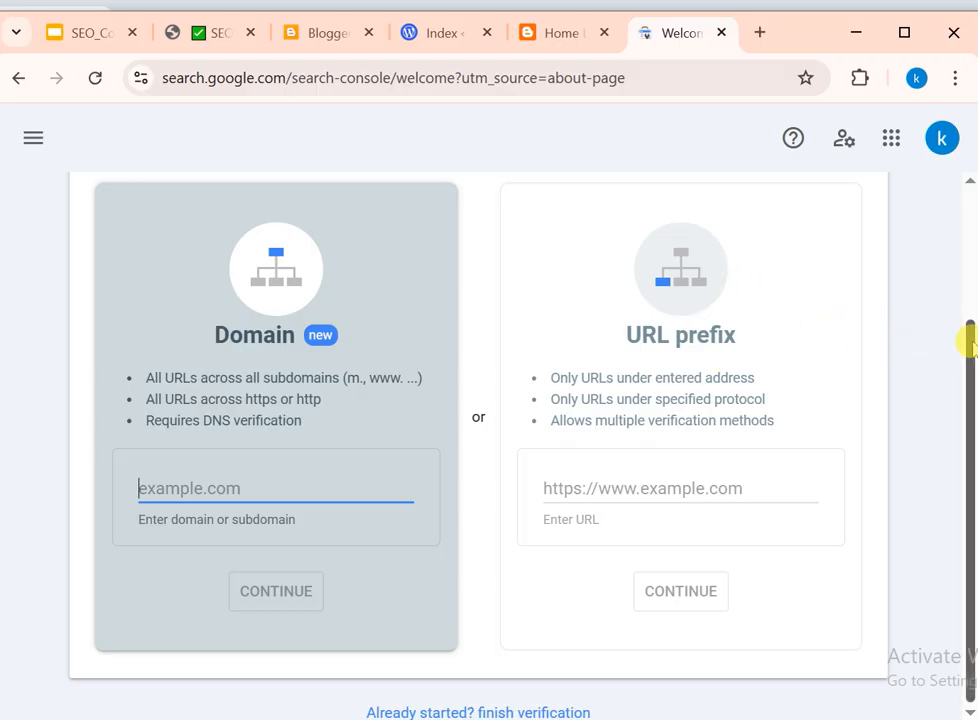
left_click(563, 35)
left_click(668, 33)
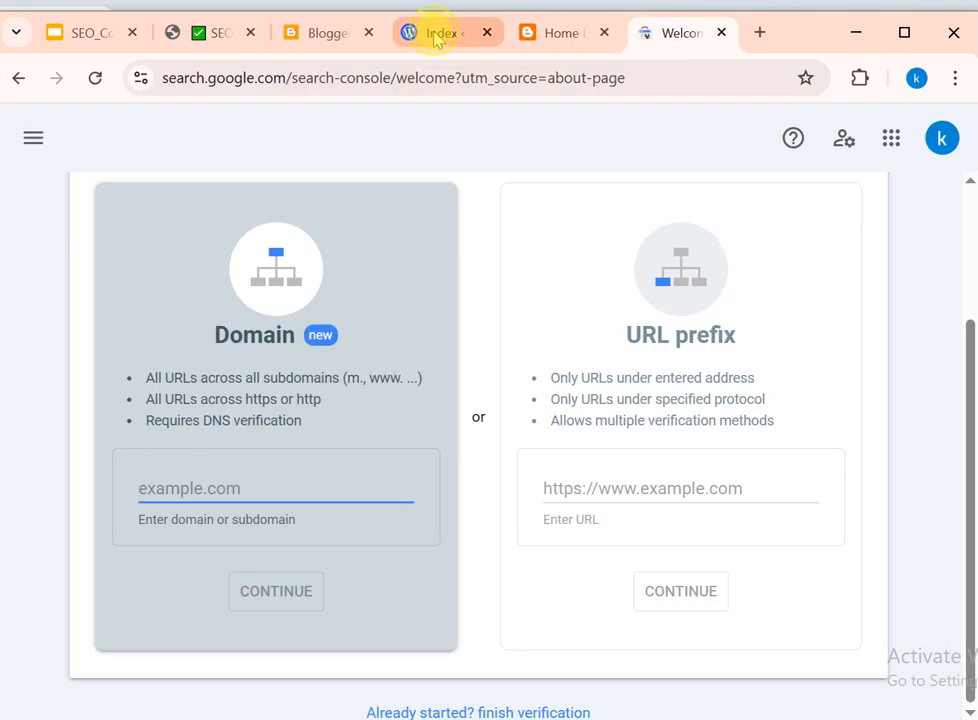
Step: Remove the /wp-admin/site-editor.php part from the WordPress site's address and load homeloan072.wordpress.com
left_click(437, 33)
left_click(310, 79)
left_click(360, 79)
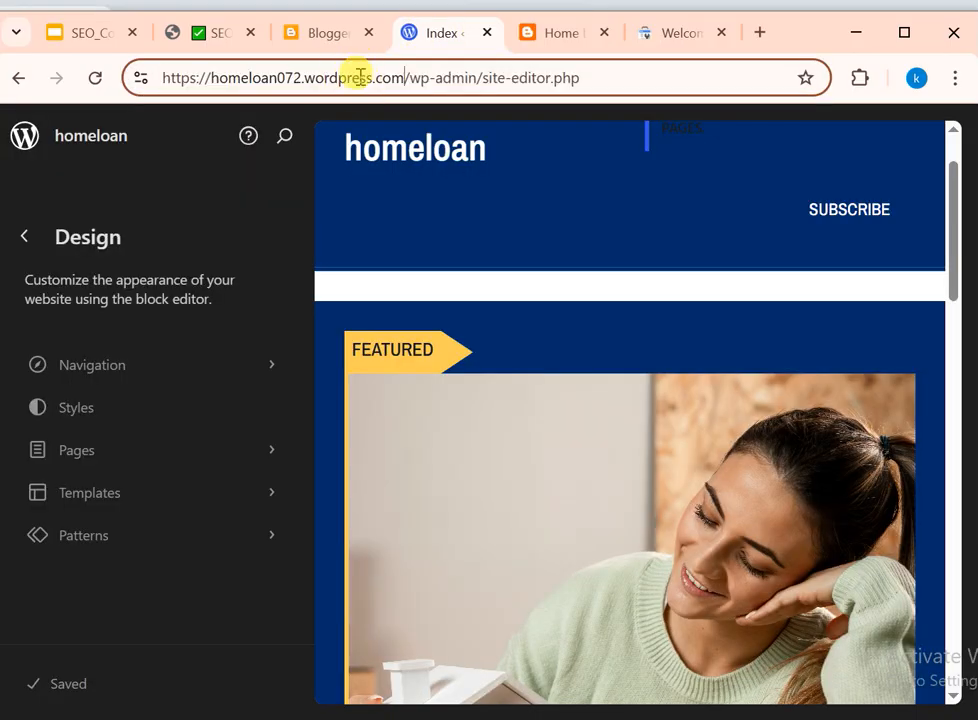
left_click_drag(404, 78, 156, 82)
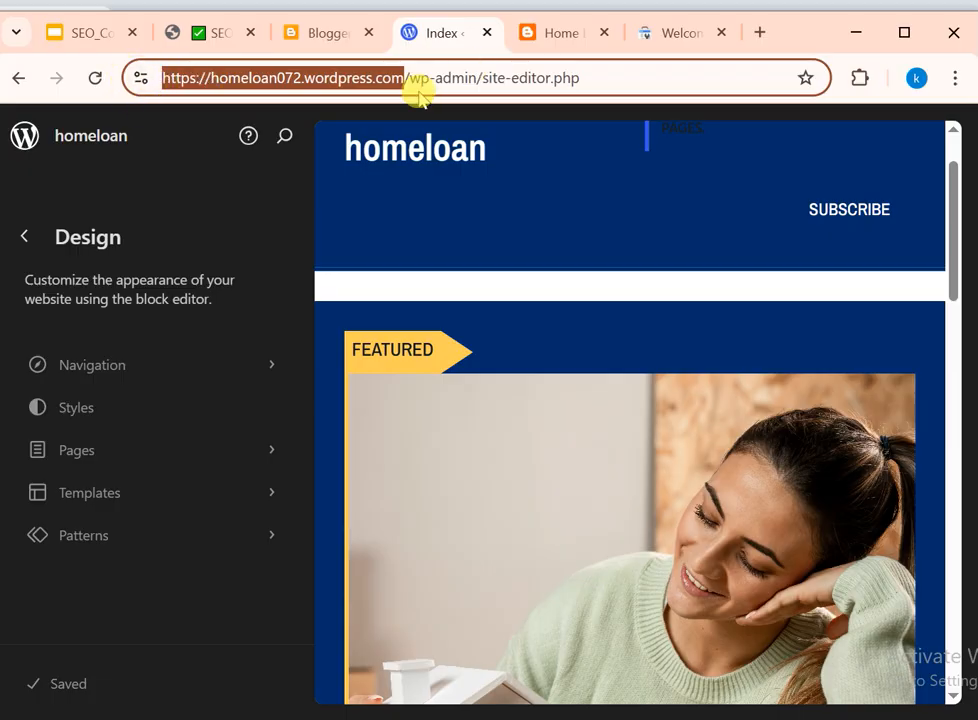
left_click_drag(404, 79, 851, 76)
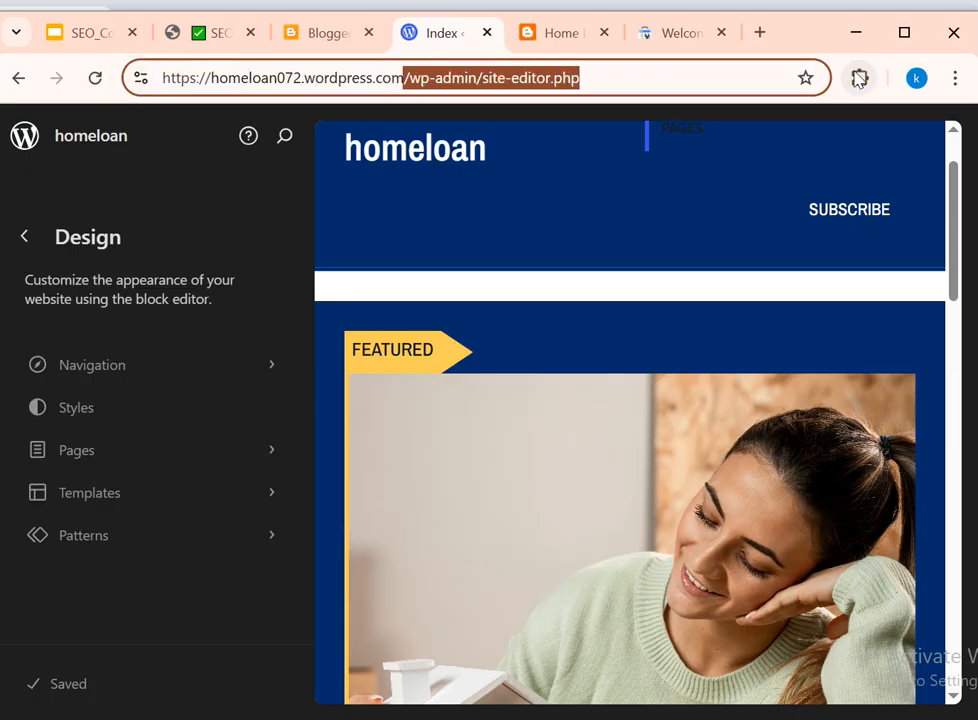
key("BackSpace")
key("Return")
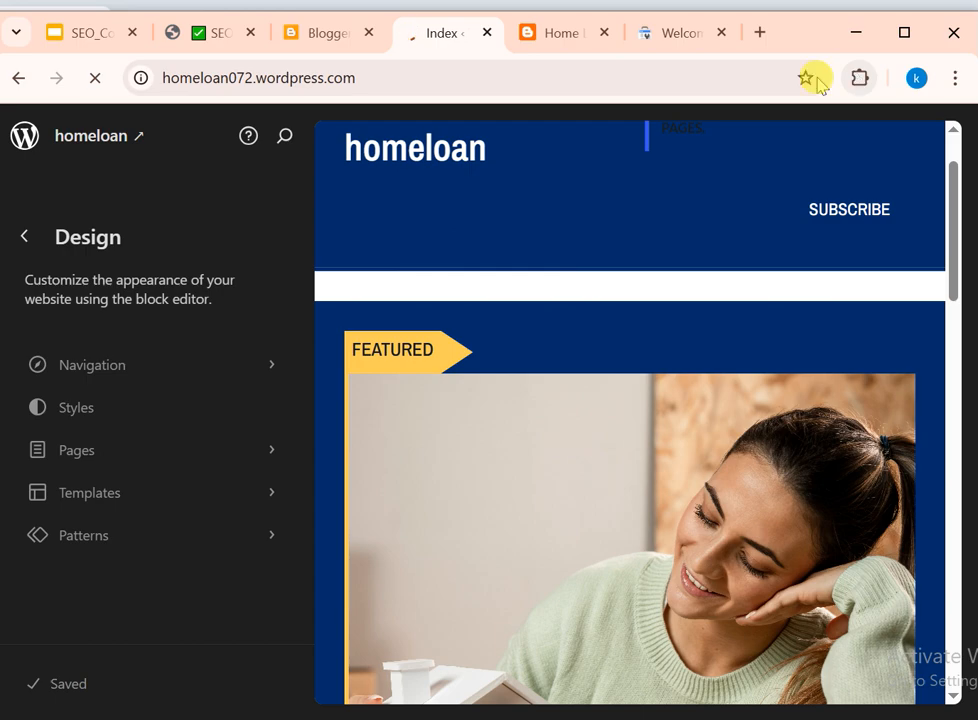
Step: Examine the WordPress site's address, highlighting its "wordpress" part
left_click(496, 86)
double_click(495, 81)
left_click(497, 79)
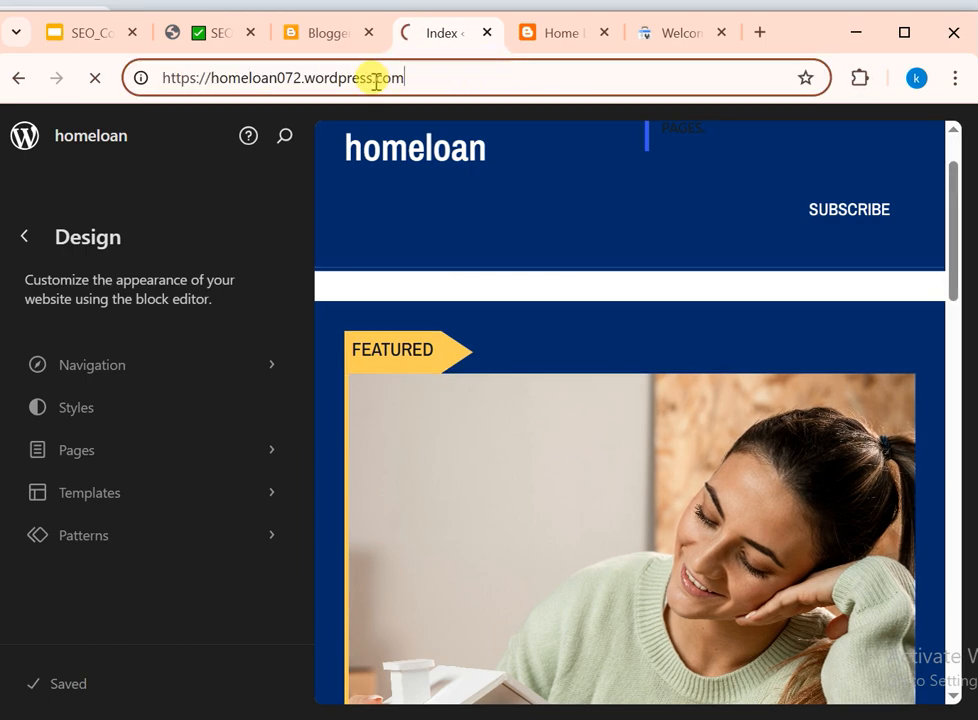
left_click_drag(374, 83, 305, 85)
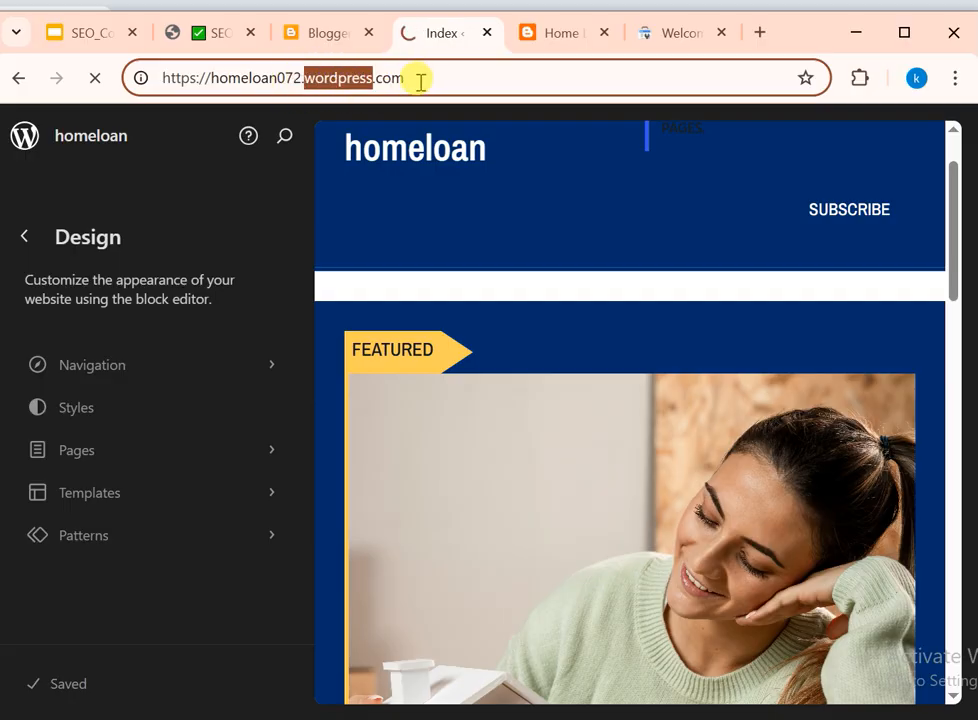
left_click(492, 77)
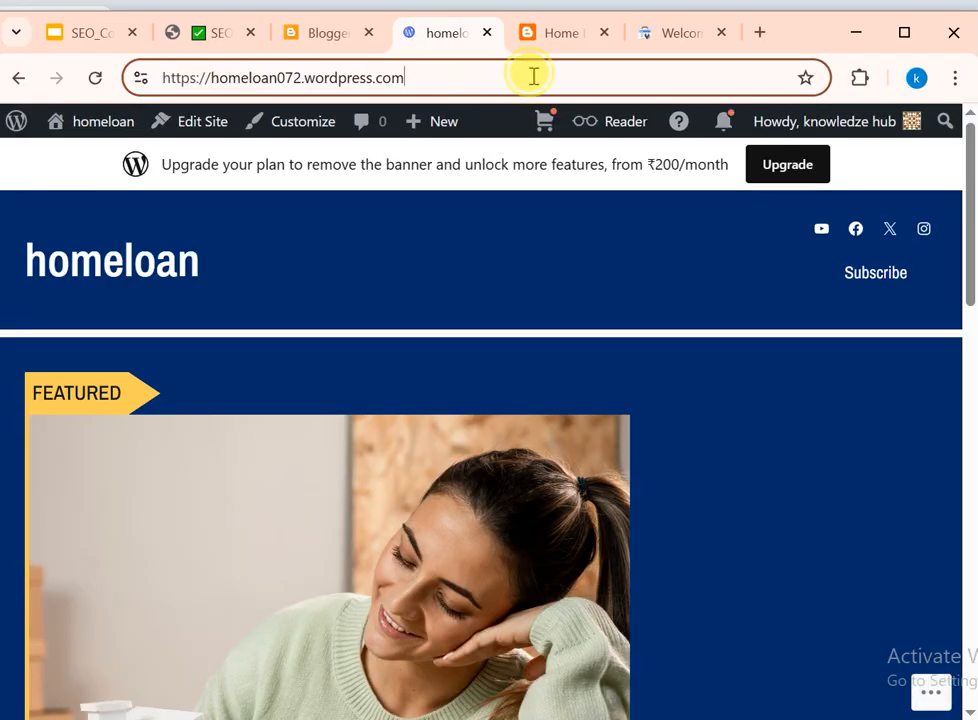
left_click_drag(533, 76, 100, 72)
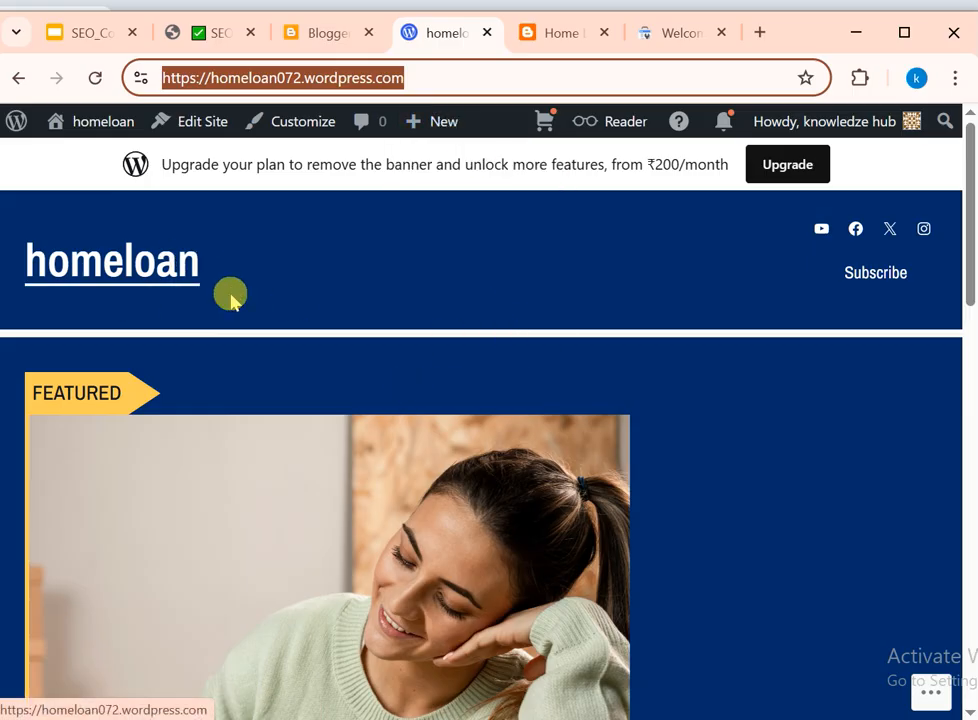
left_click(491, 77)
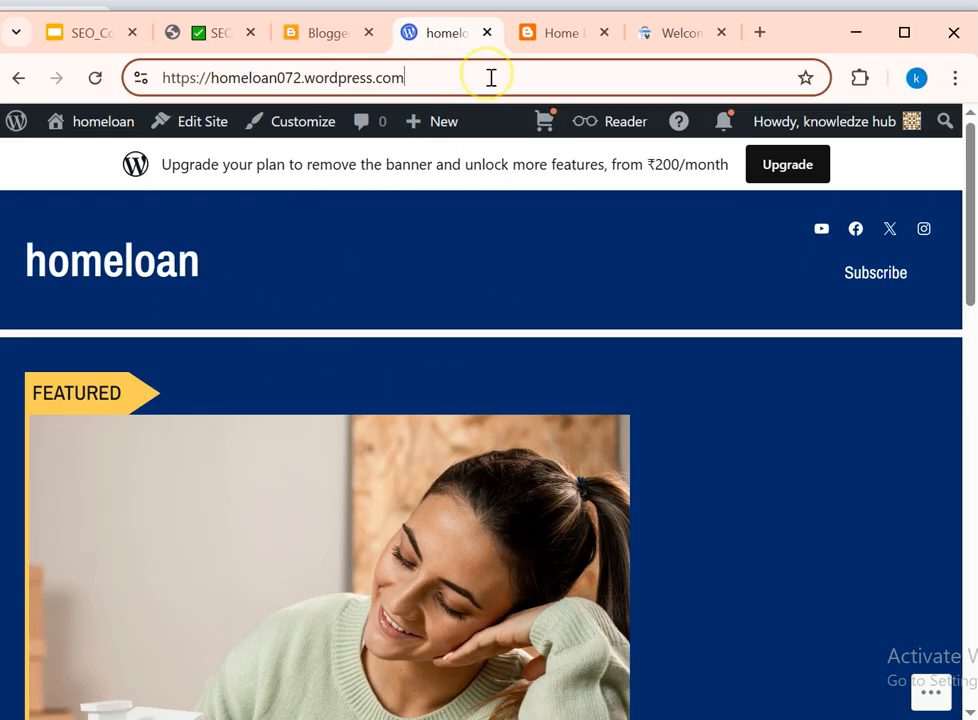
left_click_drag(515, 76, 97, 90)
key("ctrl+c")
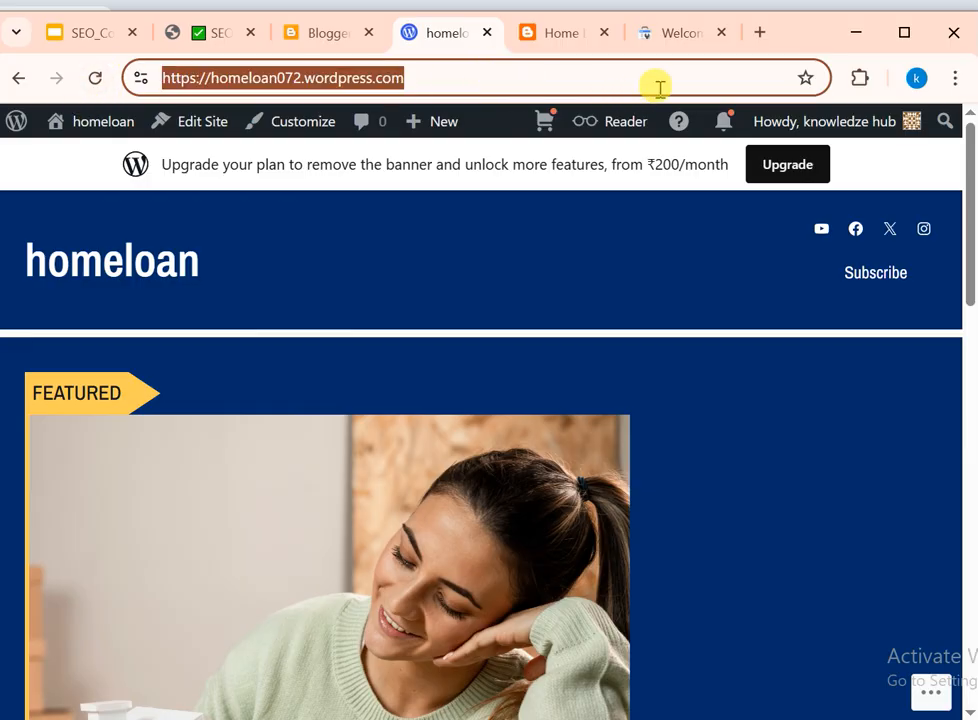
left_click(686, 40)
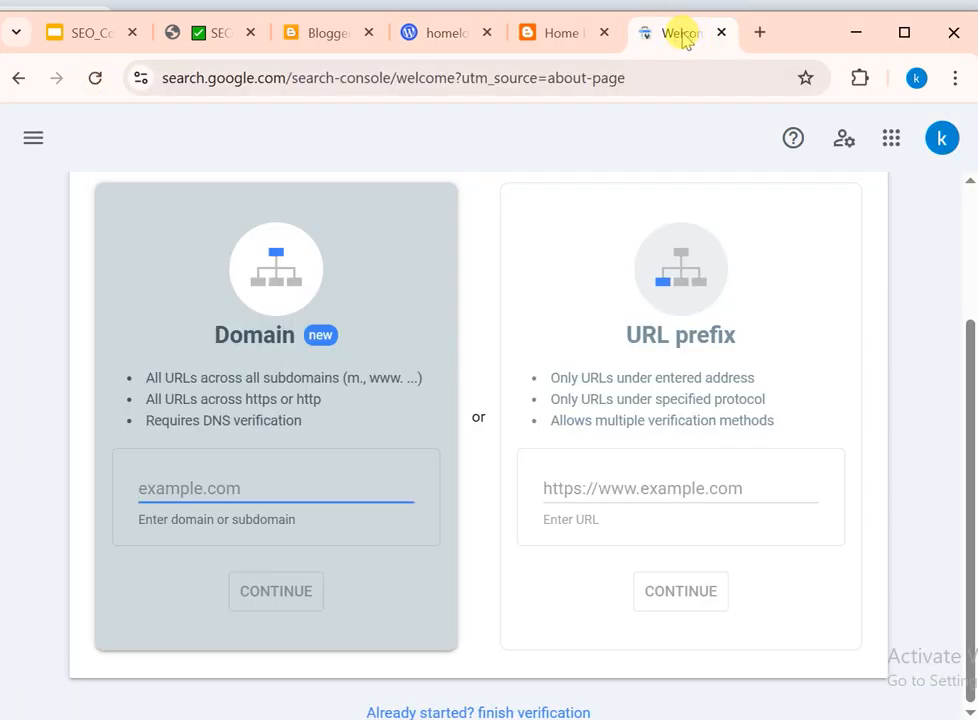
left_click(659, 489)
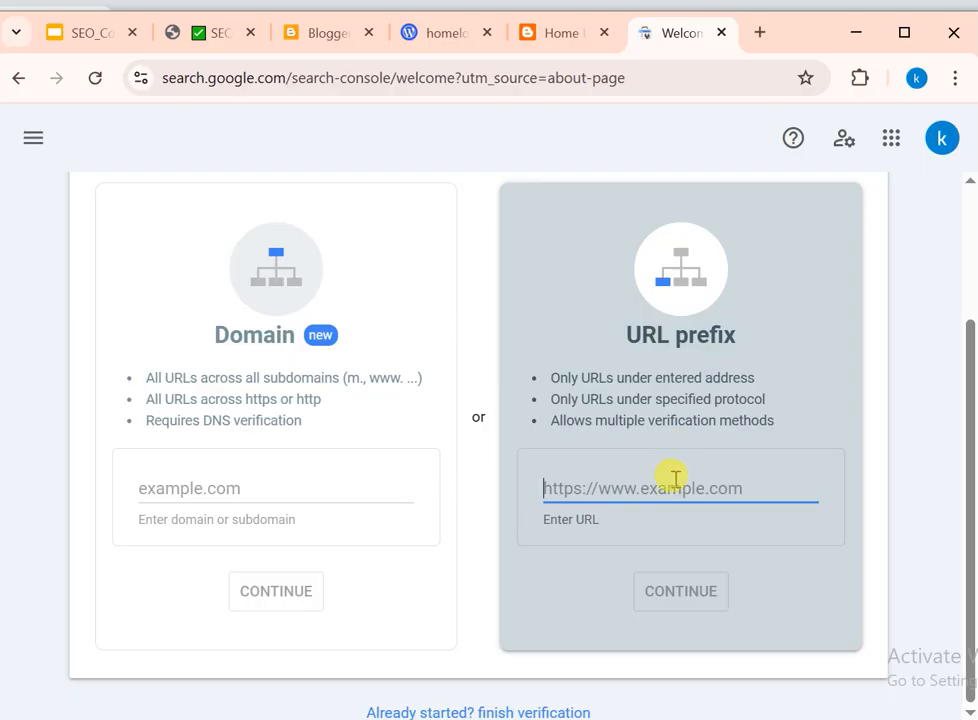
key("ctrl+v")
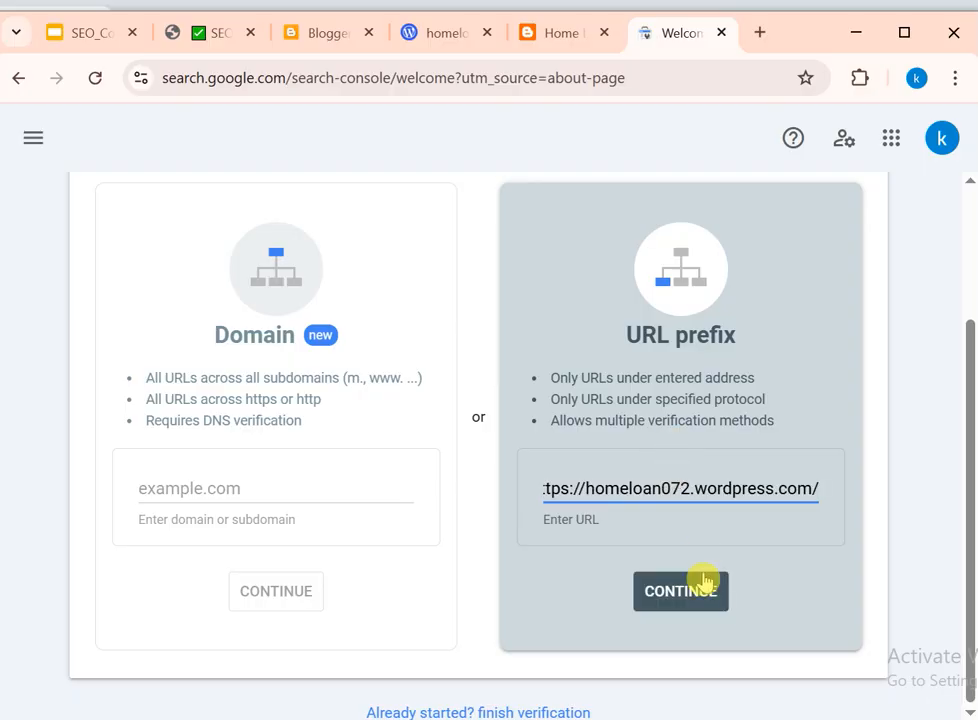
left_click(688, 596)
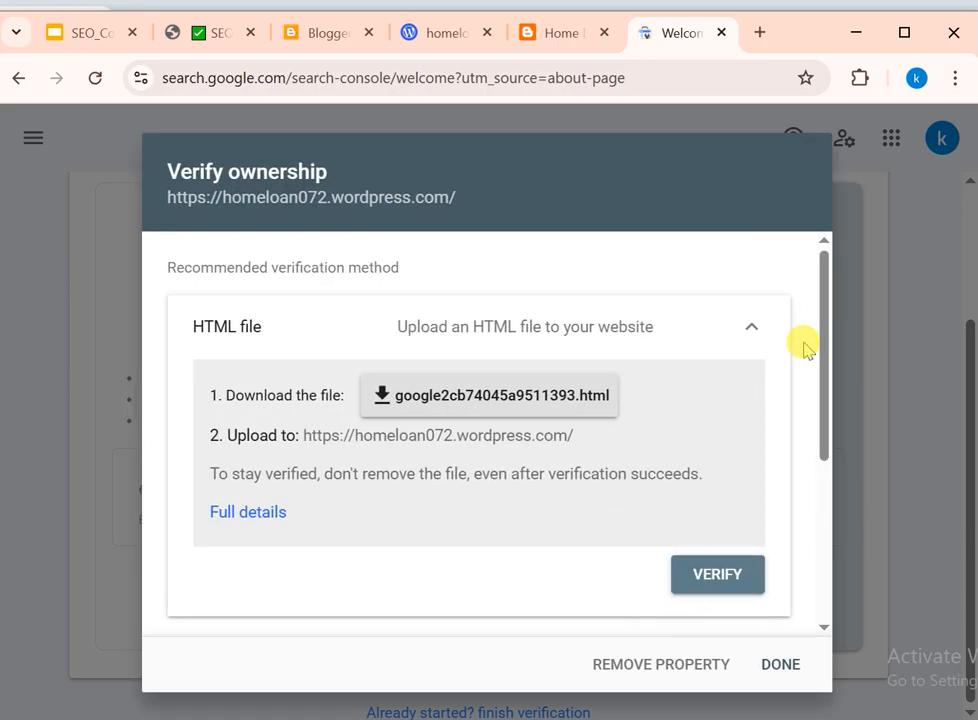
Step: Review the ownership verification methods, expand the HTML tag method, and copy its google-site-verification meta tag
left_click_drag(816, 354, 824, 314)
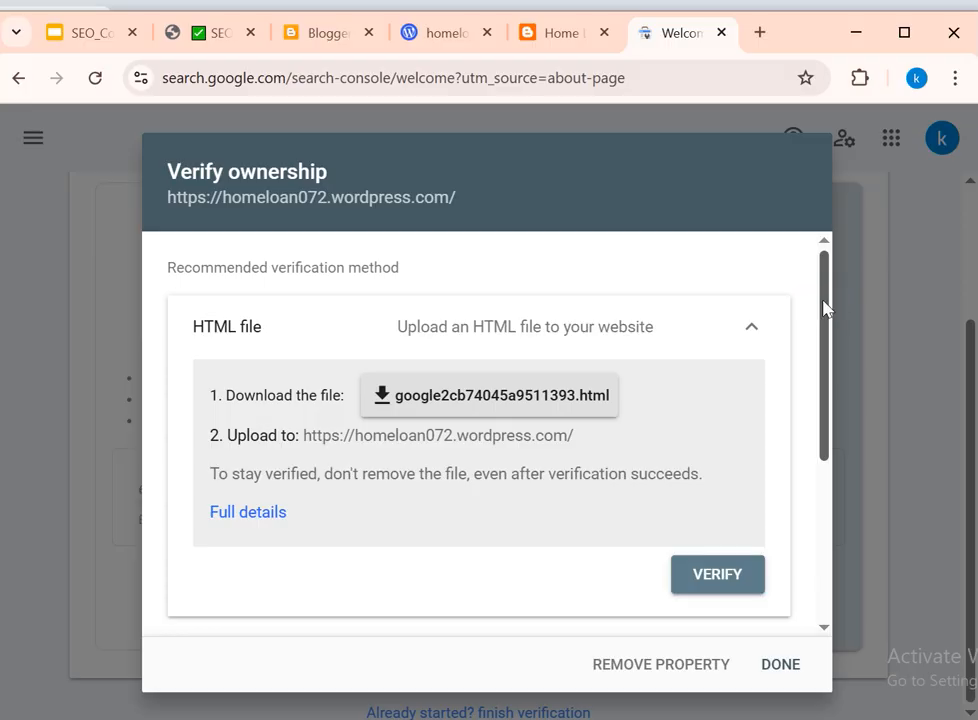
left_click_drag(826, 308, 825, 255)
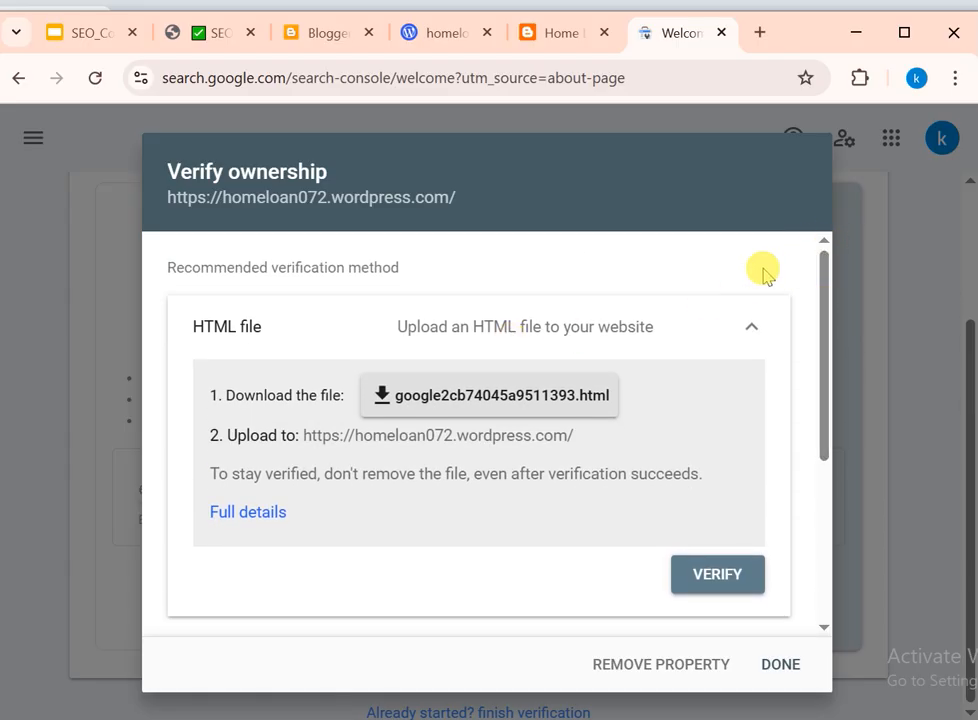
left_click(445, 35)
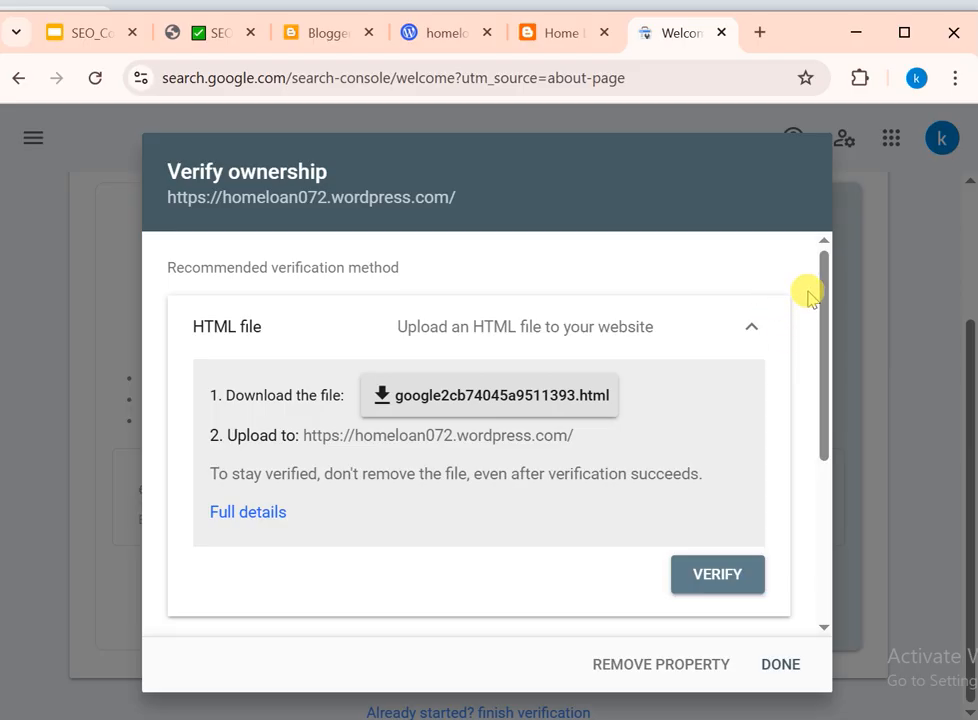
left_click_drag(819, 386, 795, 255)
left_click_drag(816, 299, 816, 474)
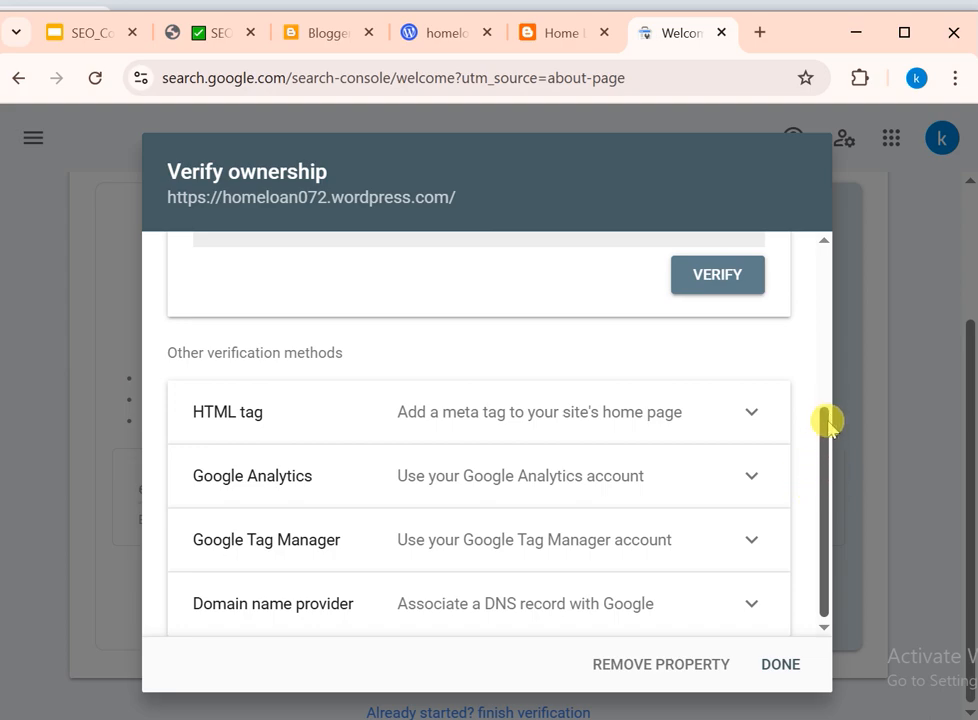
left_click(577, 425)
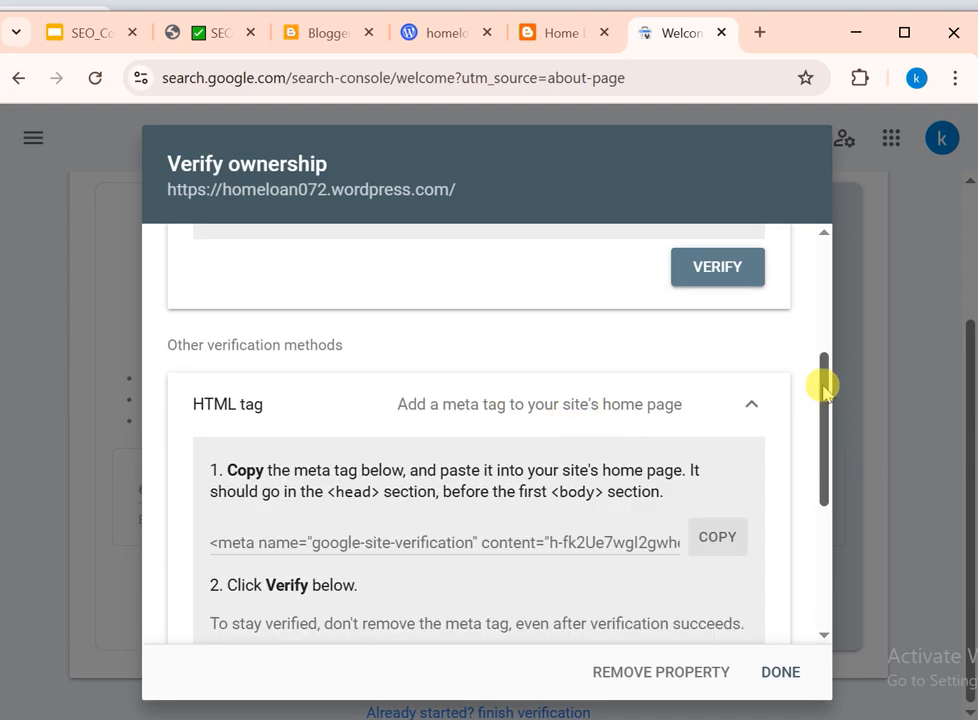
left_click_drag(819, 382, 825, 450)
left_click(519, 385)
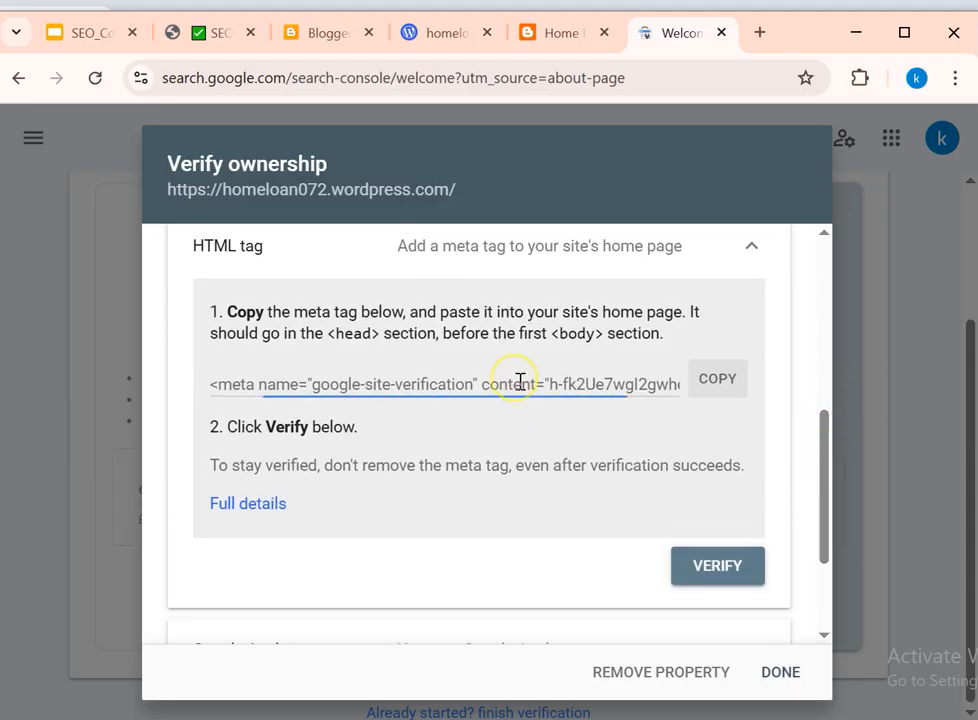
left_click(722, 383)
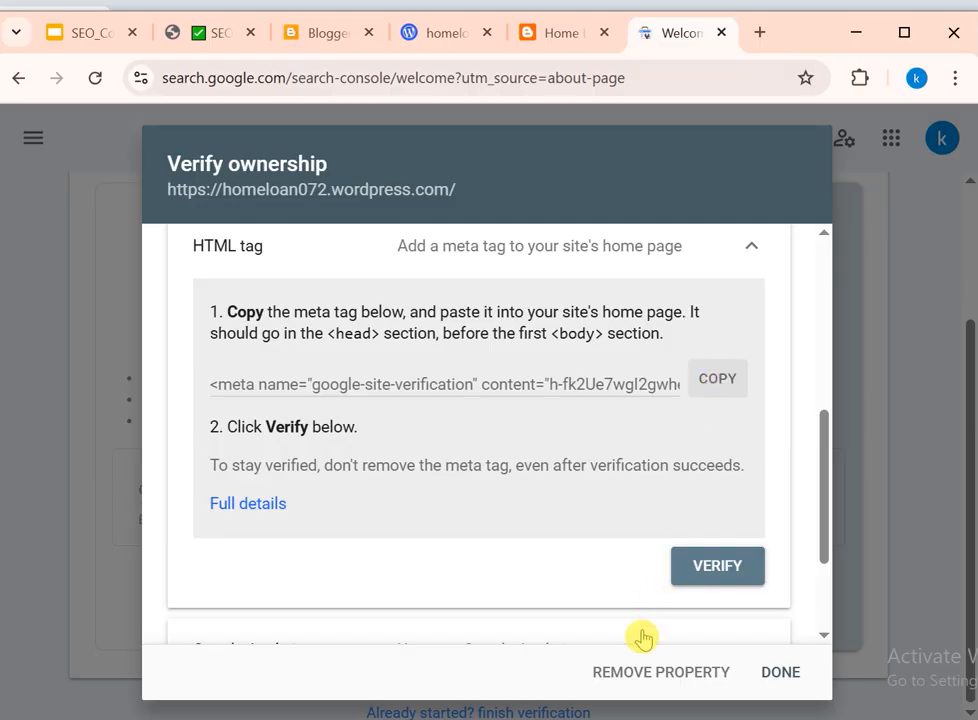
Step: Switch to Notepad, paste the site verification meta tag below the existing one, and select the pasted tag
key("alt+Tab")
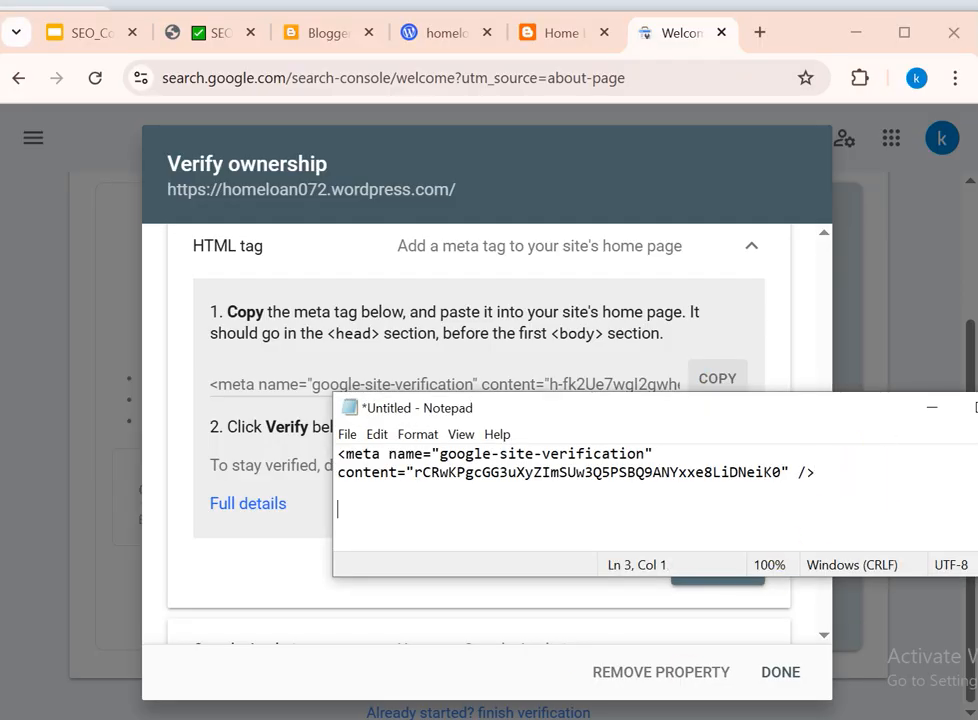
key("ctrl+v")
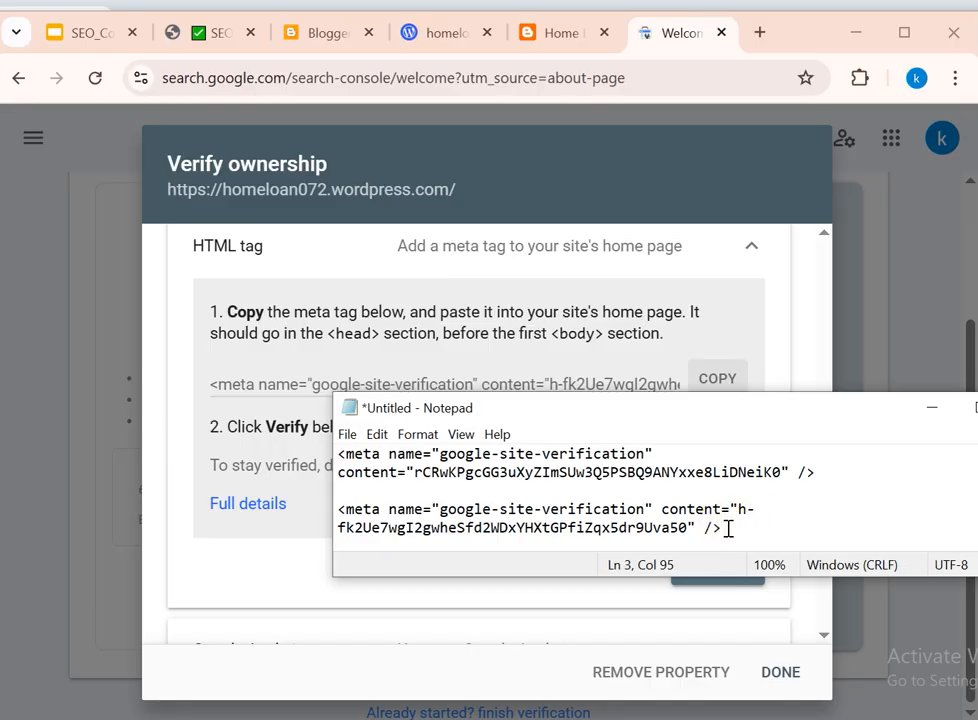
left_click_drag(729, 528, 343, 514)
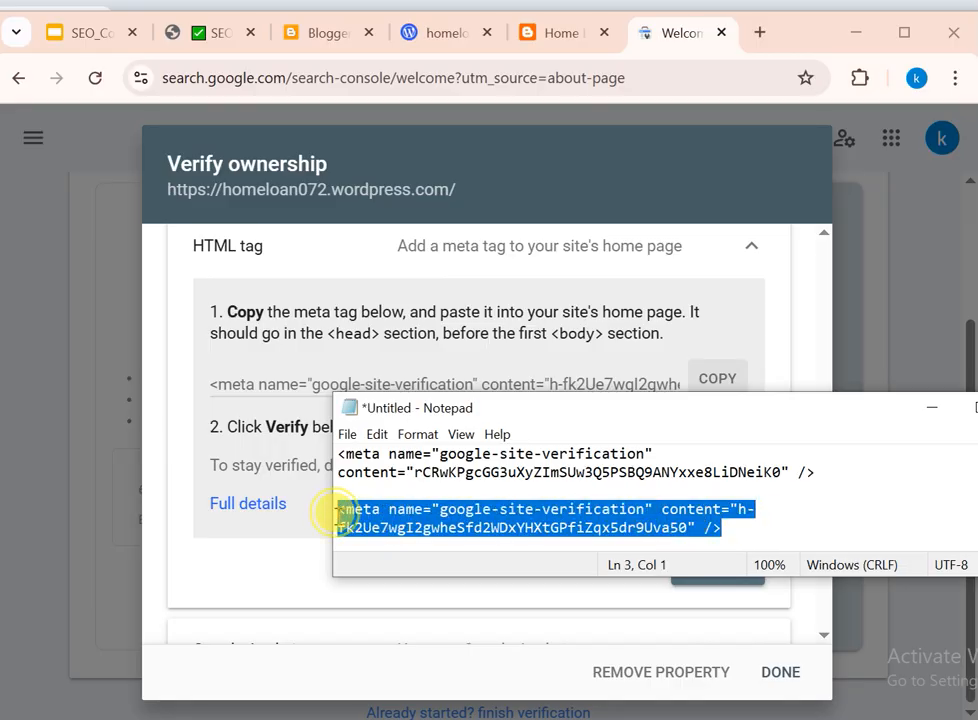
Step: Return to the WordPress site and open the homeloan site's dashboard
left_click(437, 36)
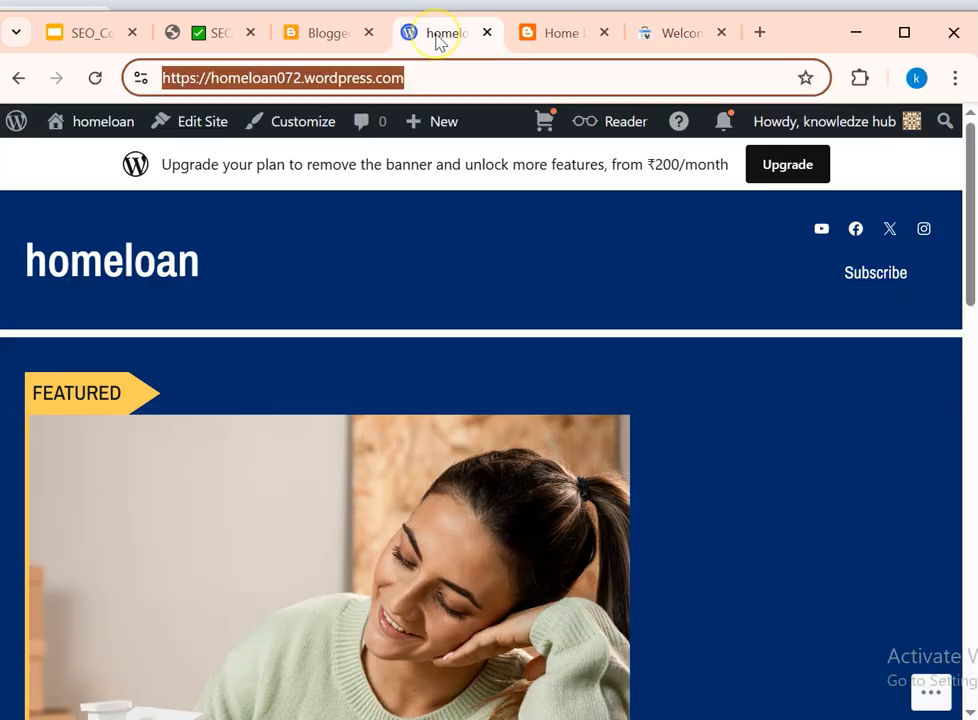
left_click(20, 122)
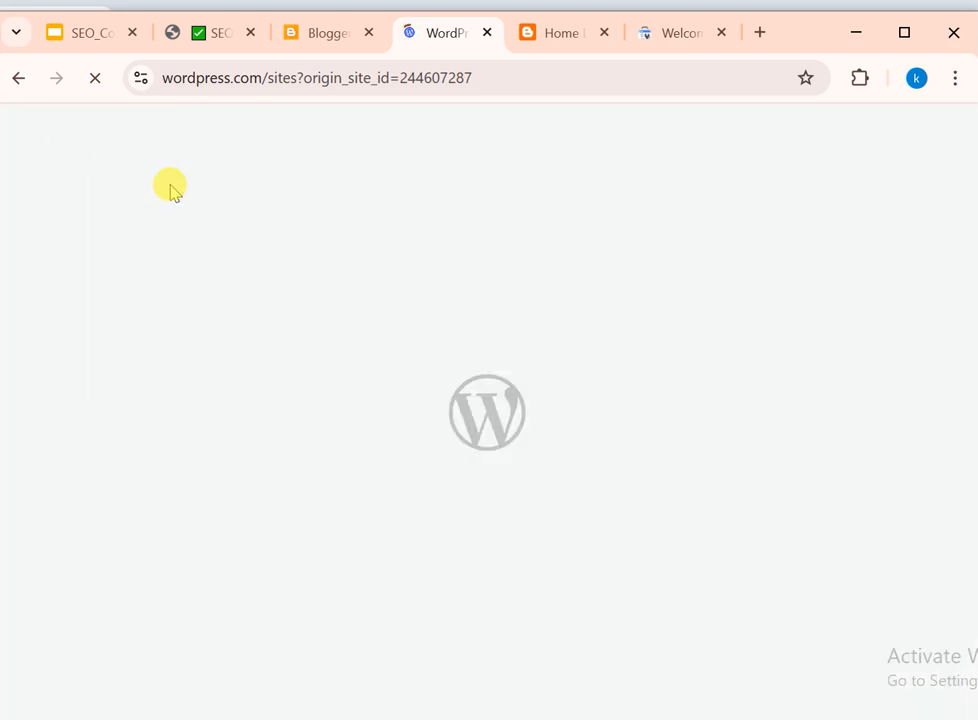
mouse_move(100, 128)
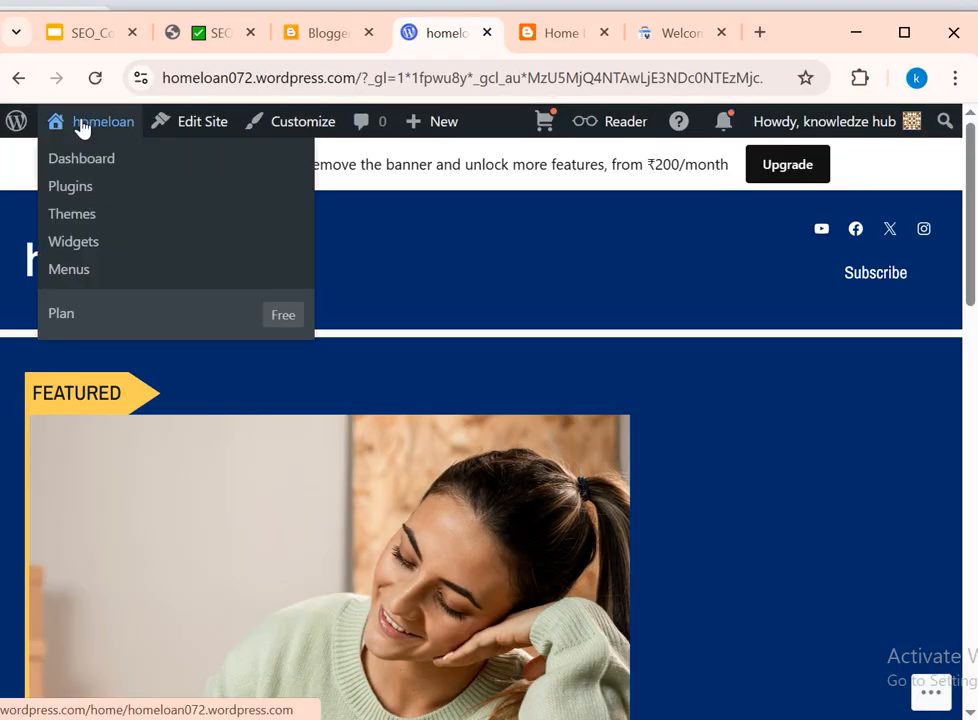
left_click(86, 163)
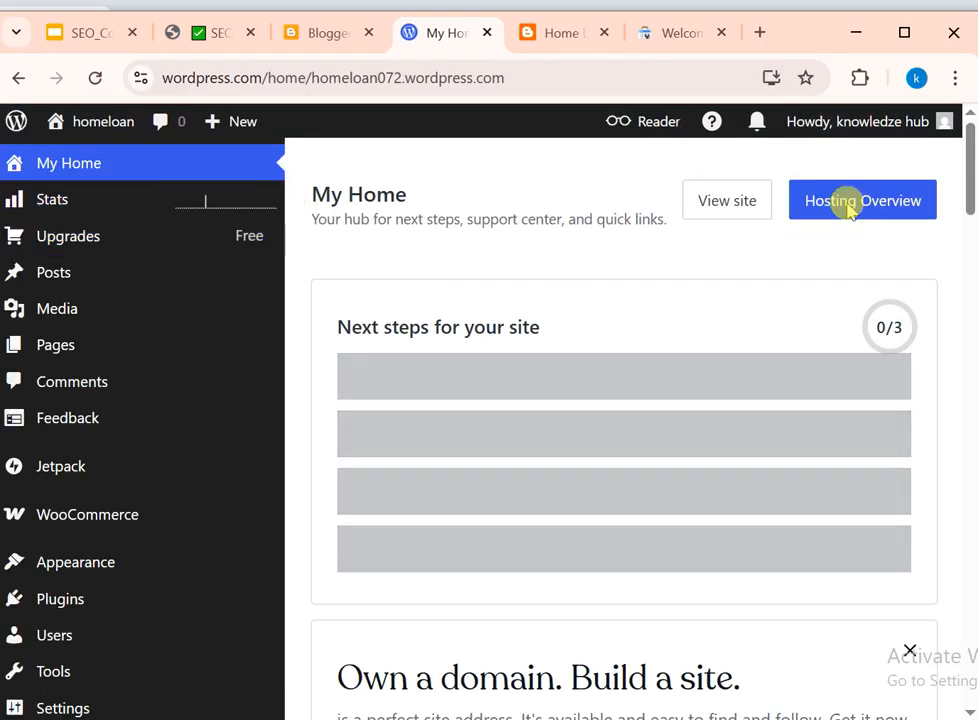
Step: Open the Traffic settings of the WordPress site's Marketing and Integrations tools
scroll(969, 215, "down", 5)
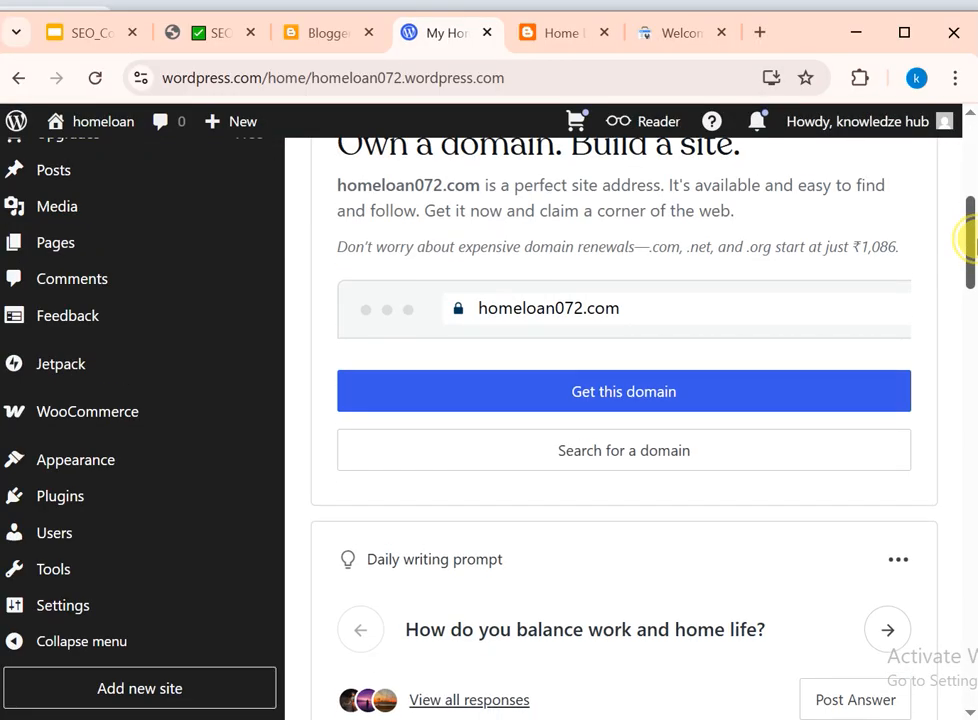
scroll(968, 236, "up", 6)
scroll(205, 268, "down", 5)
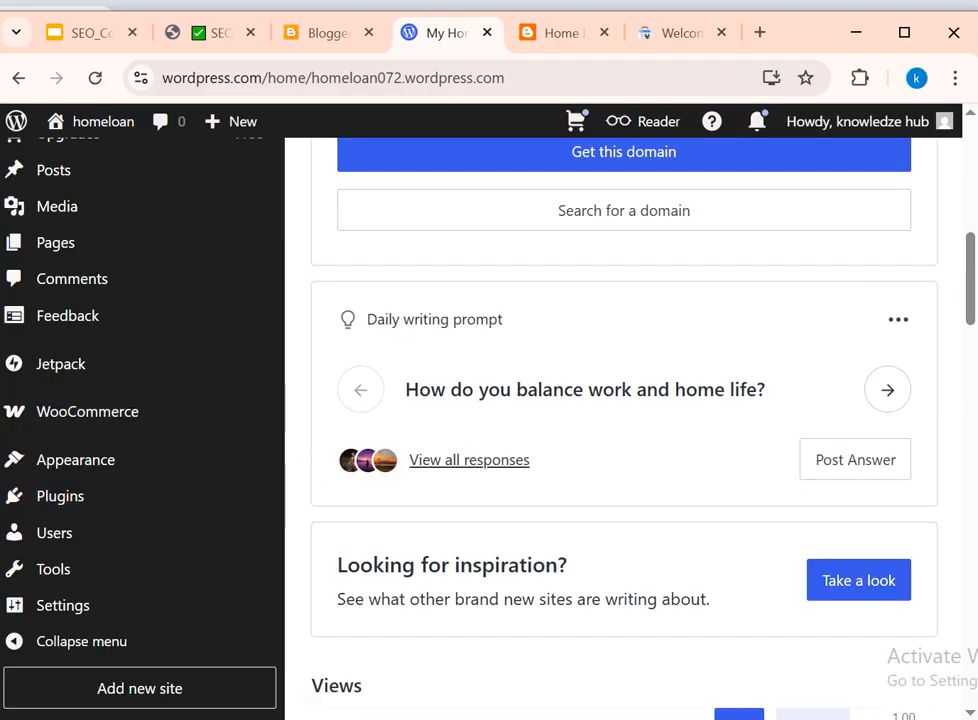
left_click_drag(969, 268, 969, 395)
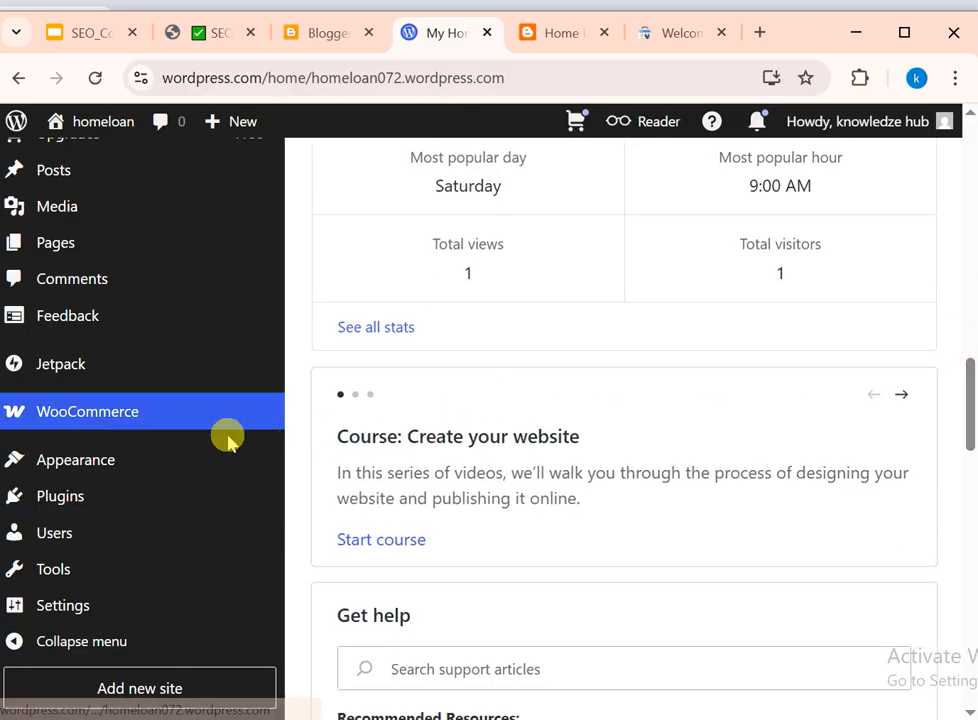
mouse_move(127, 456)
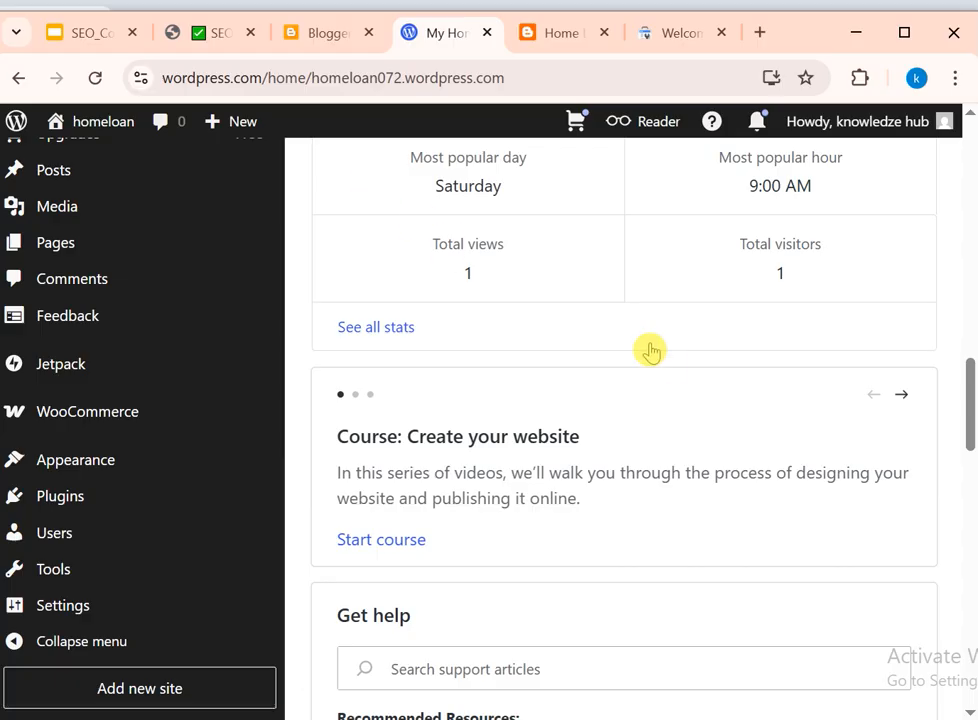
left_click_drag(970, 398, 968, 624)
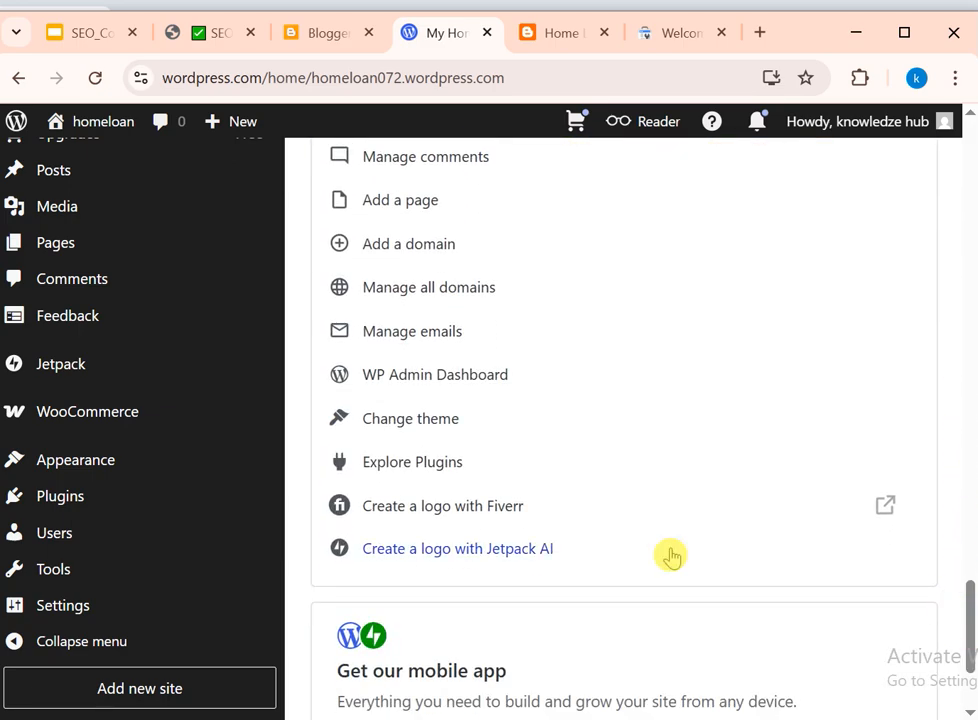
mouse_move(126, 586)
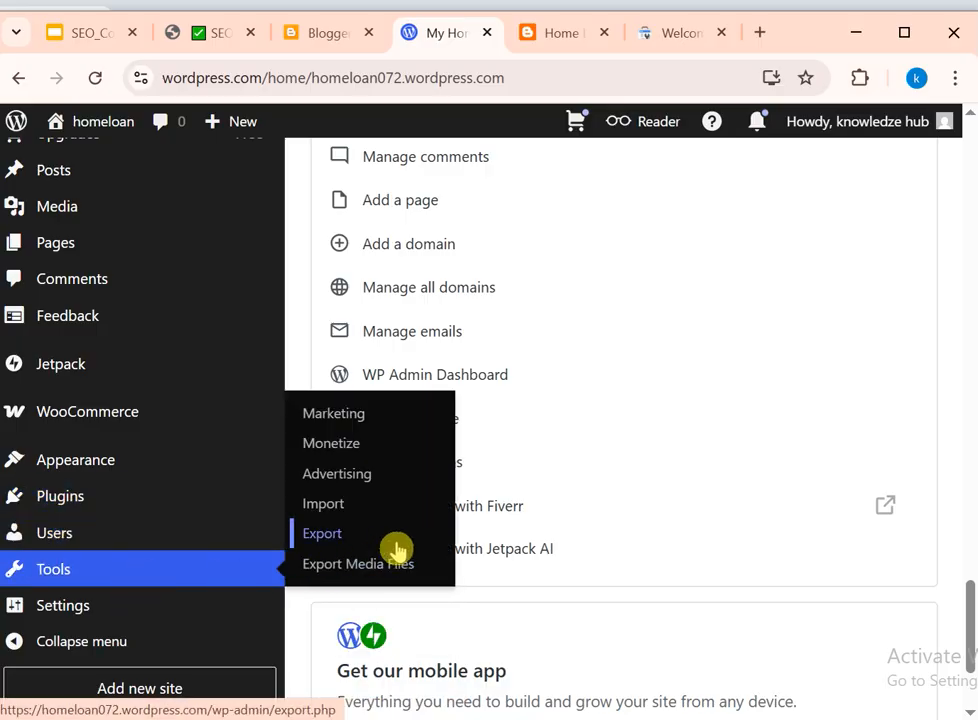
left_click(353, 420)
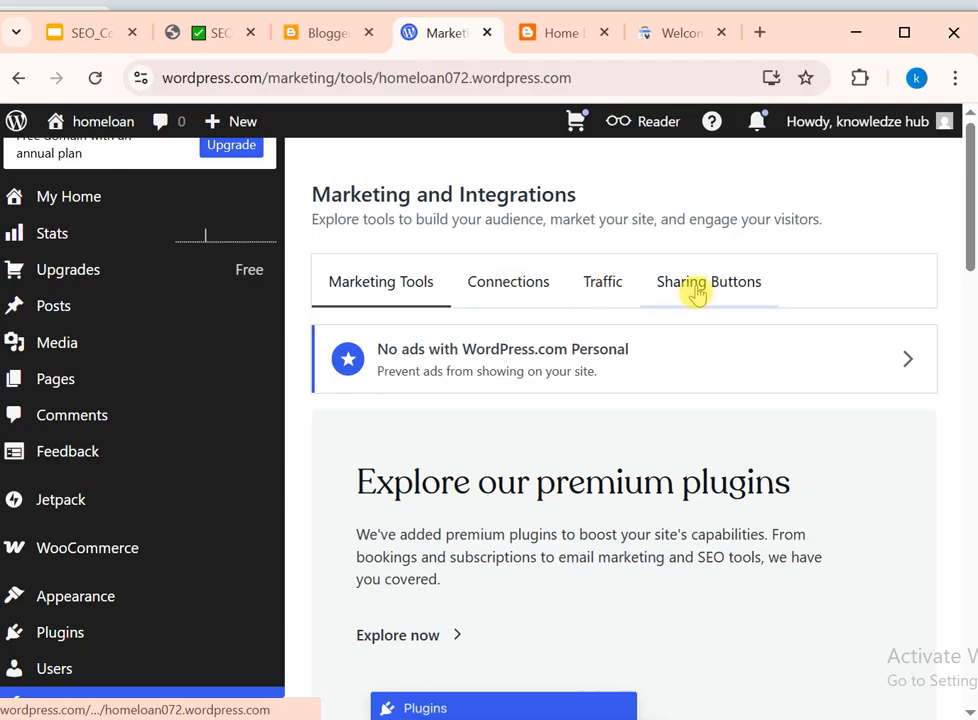
left_click(598, 289)
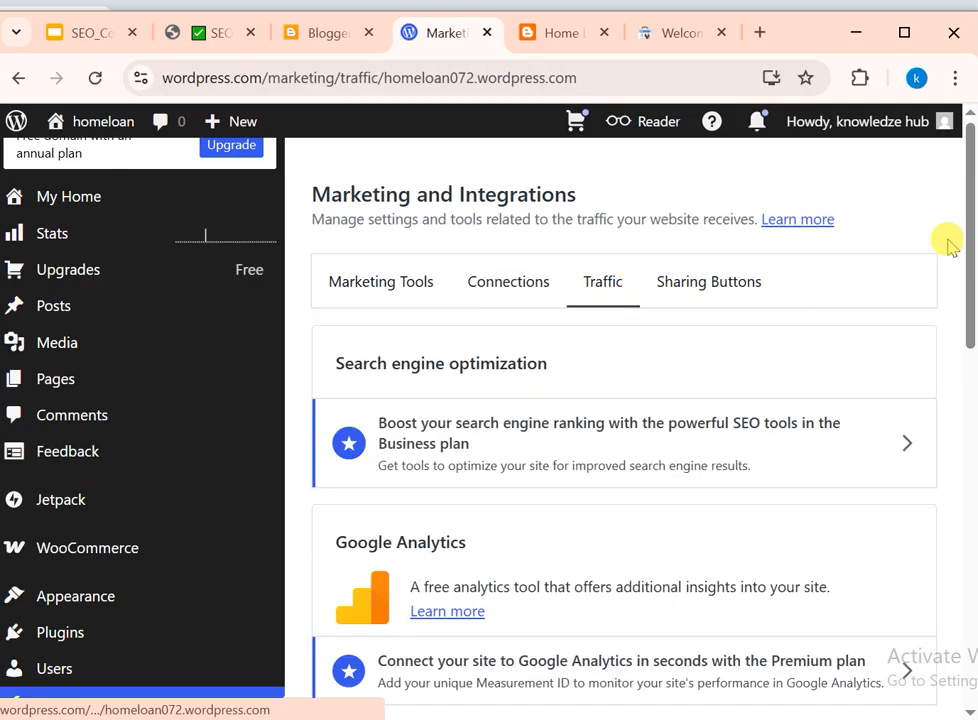
Step: Enter the copied verification meta tag in the Google site verification field and save the settings
scroll(970, 268, "down", 1)
left_click_drag(970, 268, 962, 605)
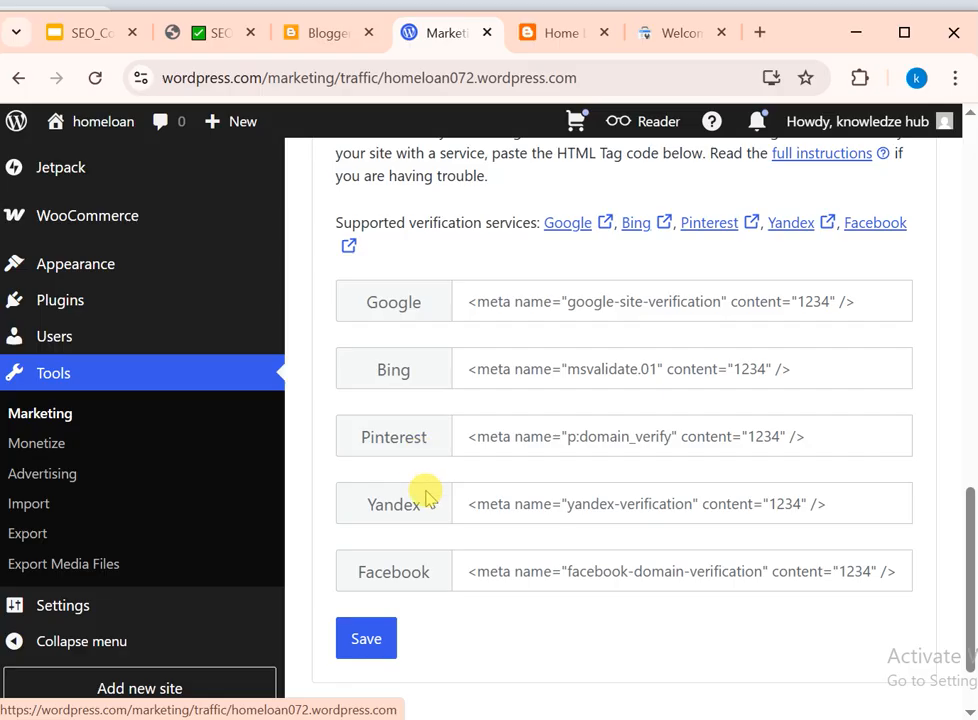
left_click(520, 301)
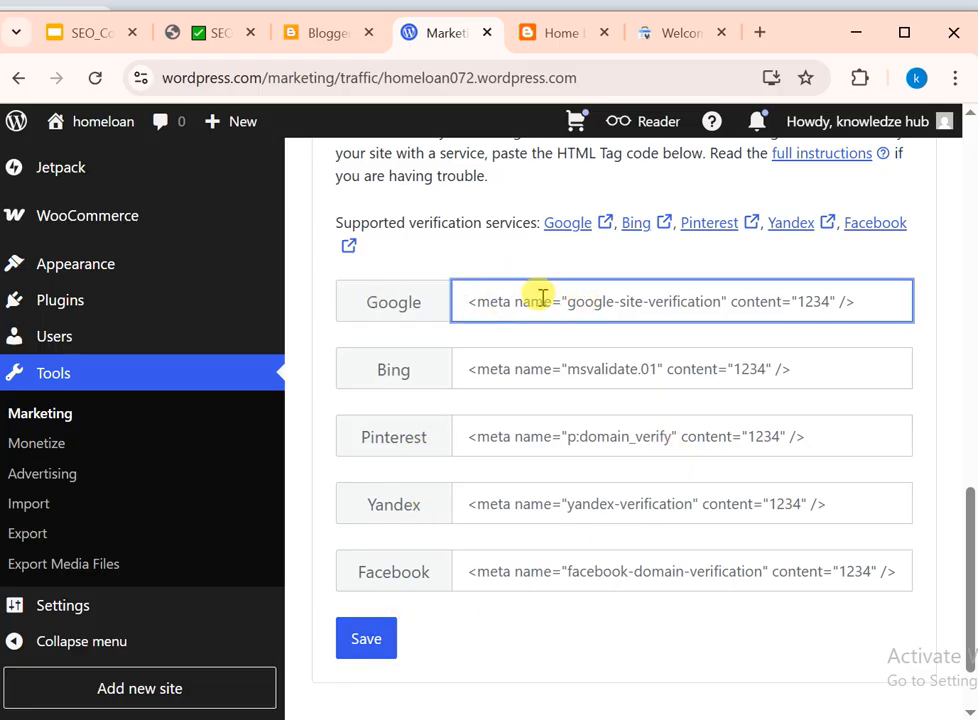
left_click(619, 301)
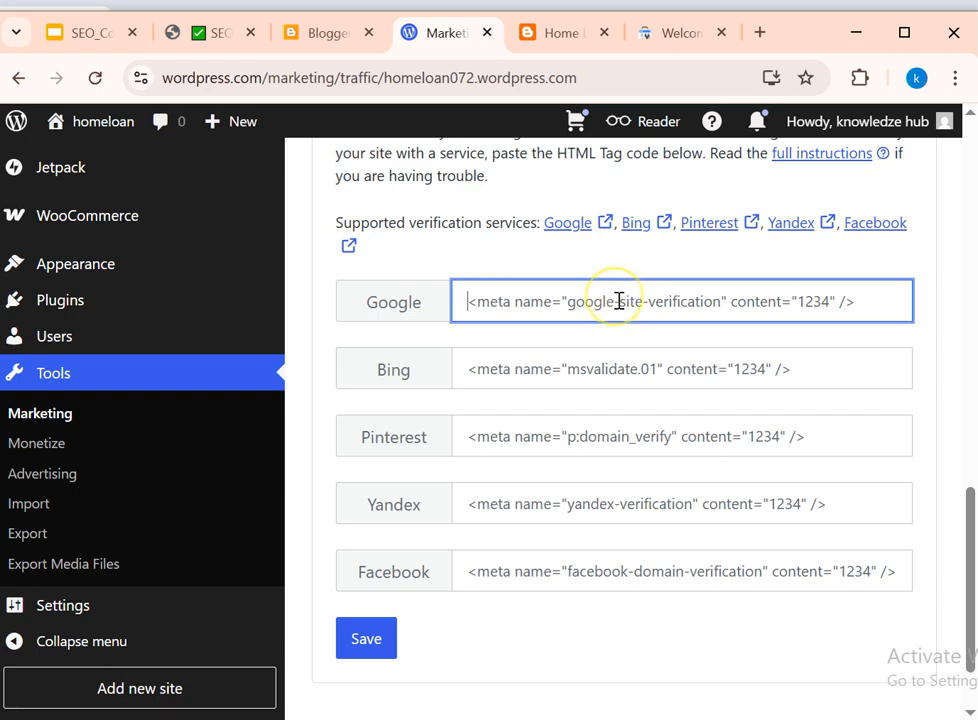
type("<meta name=\"google-site-verification\" content=\"h-fk2Ue7wgI2gwheSfd2WDxYHXtGP6Zqx5dr9Uva50\" />")
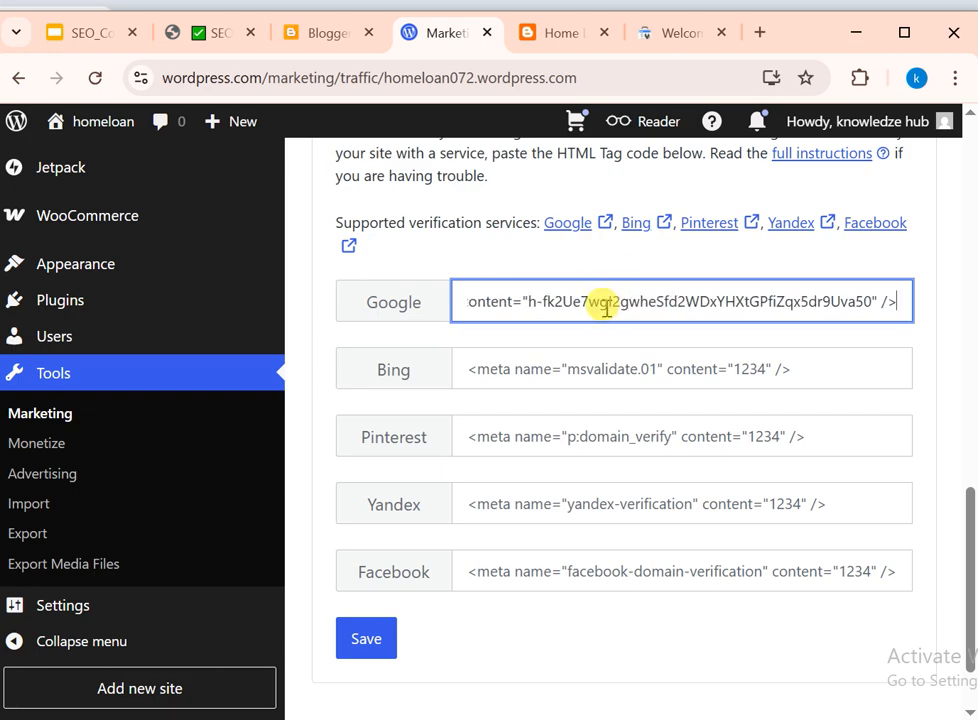
key("ctrl+a")
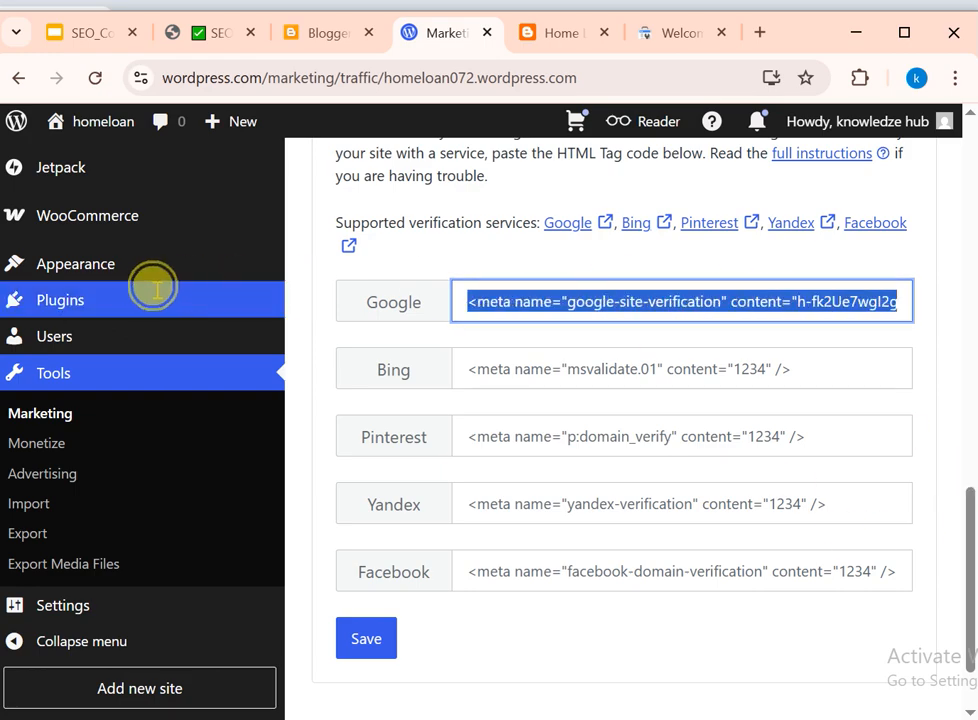
left_click(368, 648)
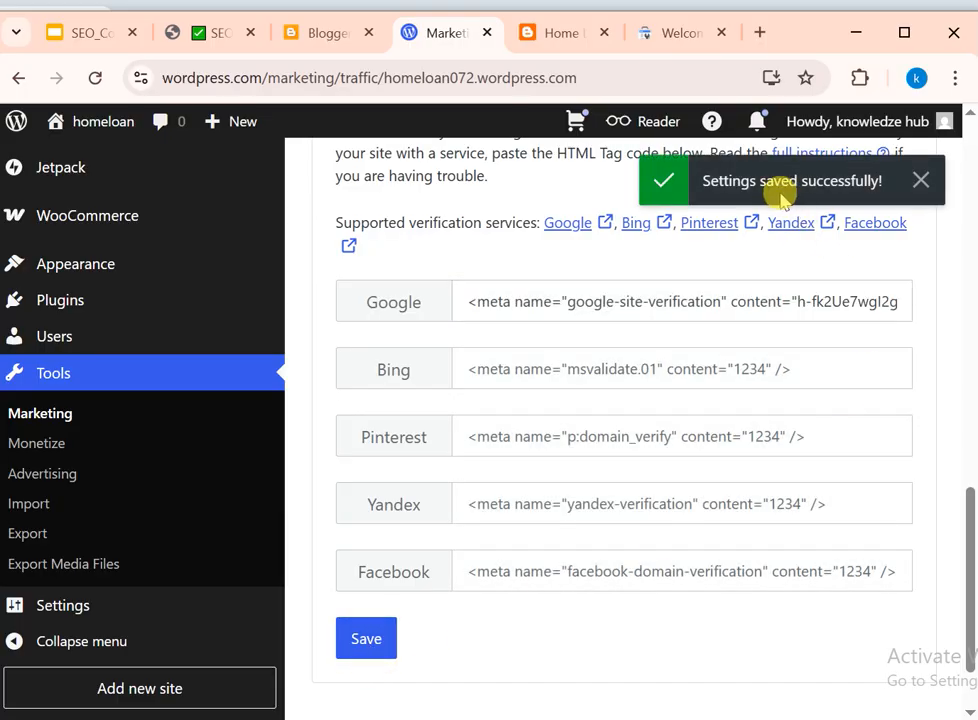
Step: Verify ownership of the homeloan072.wordpress.com property in Search Console with the HTML tag and go to its overview
left_click(684, 36)
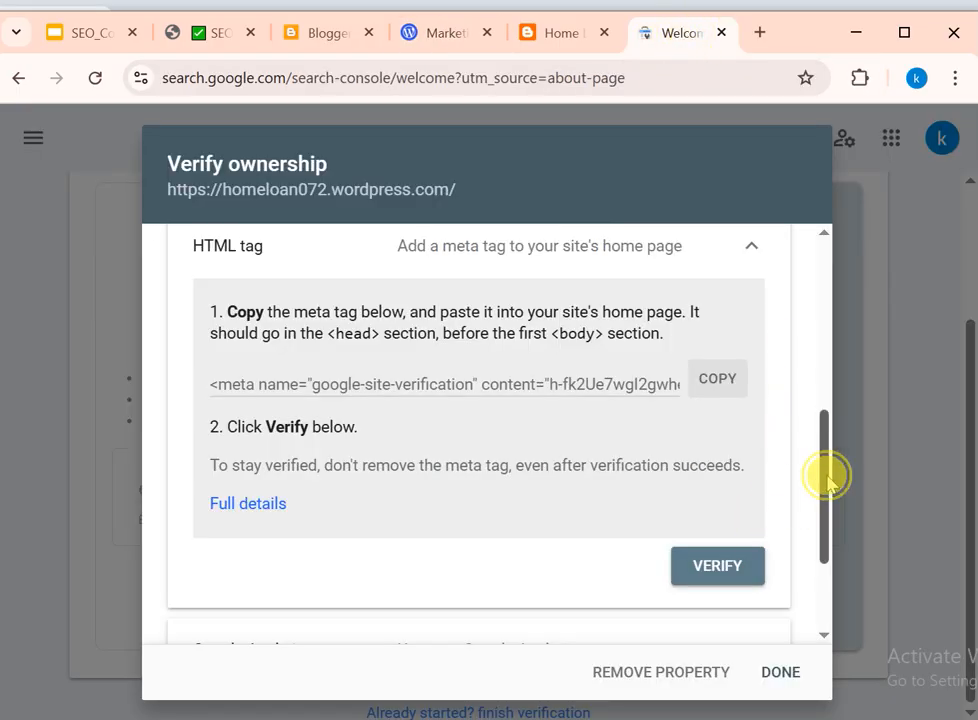
left_click(730, 568)
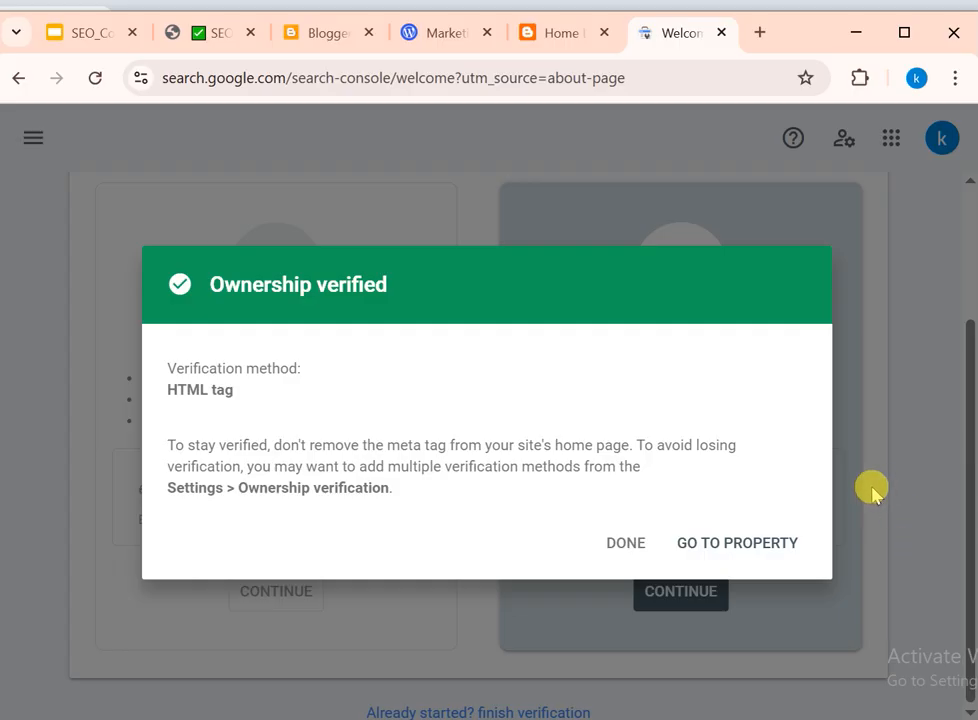
left_click(733, 546)
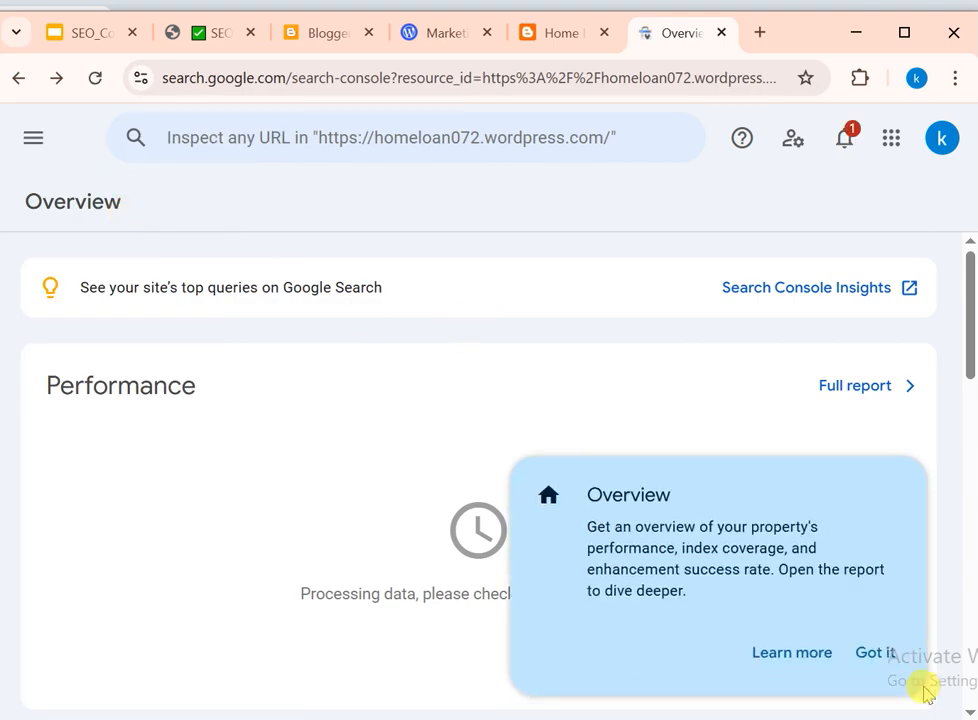
left_click(876, 654)
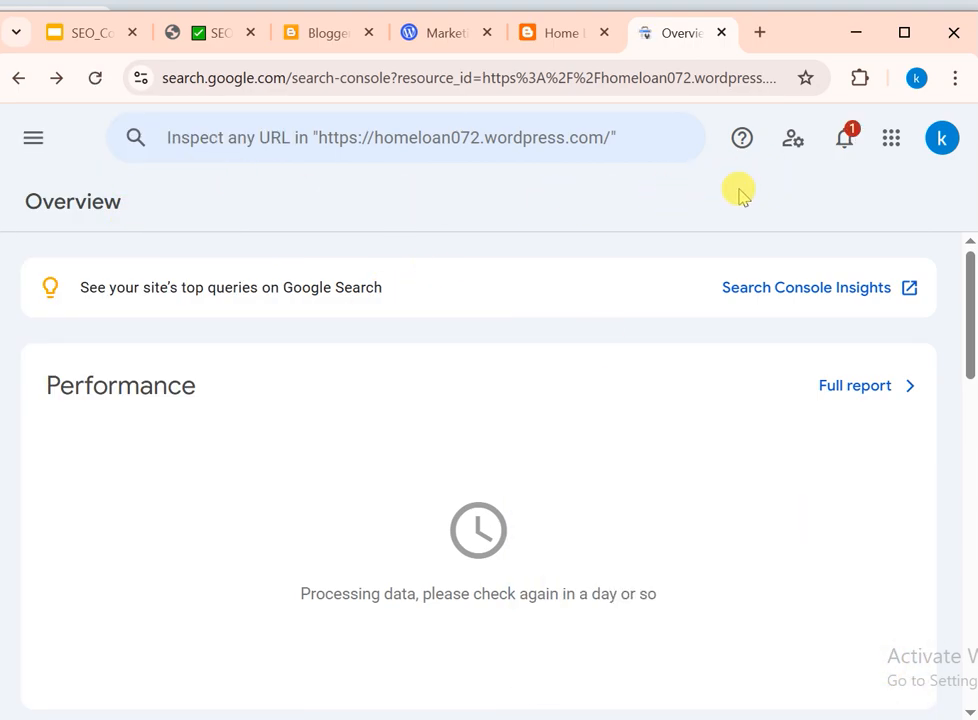
Step: Examine the Performance section and its status message in the new property's overview
left_click(31, 142)
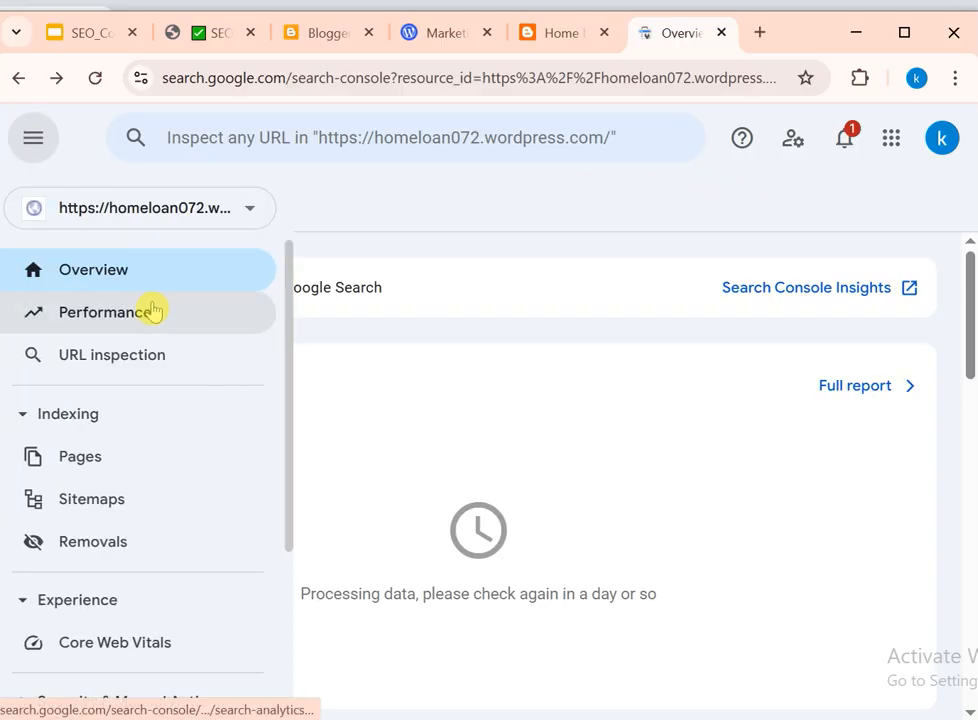
left_click(536, 205)
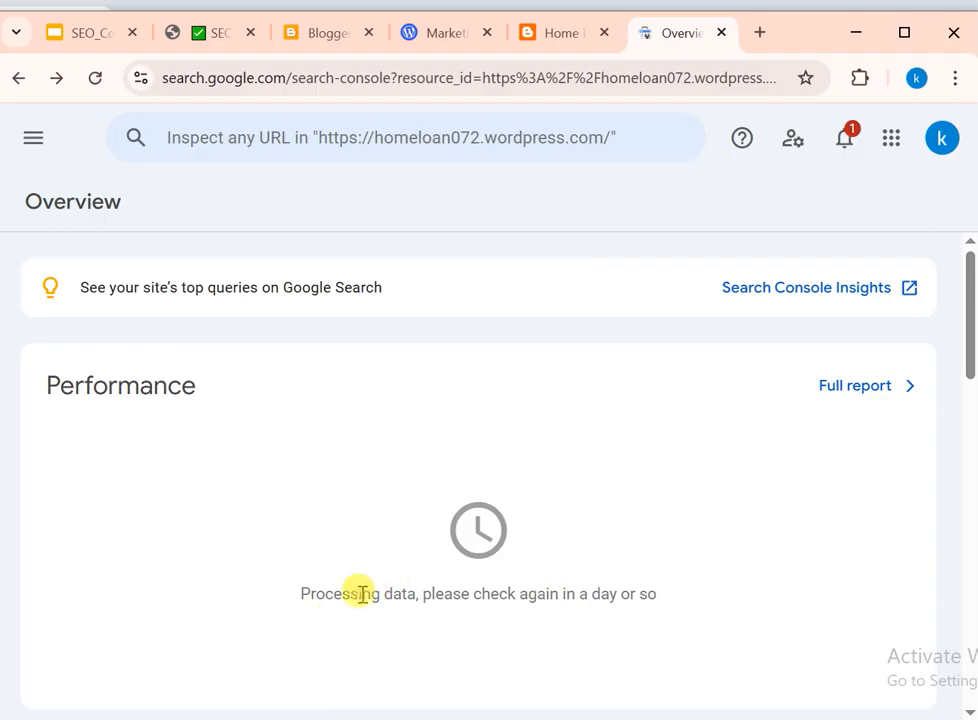
left_click_drag(318, 595, 706, 624)
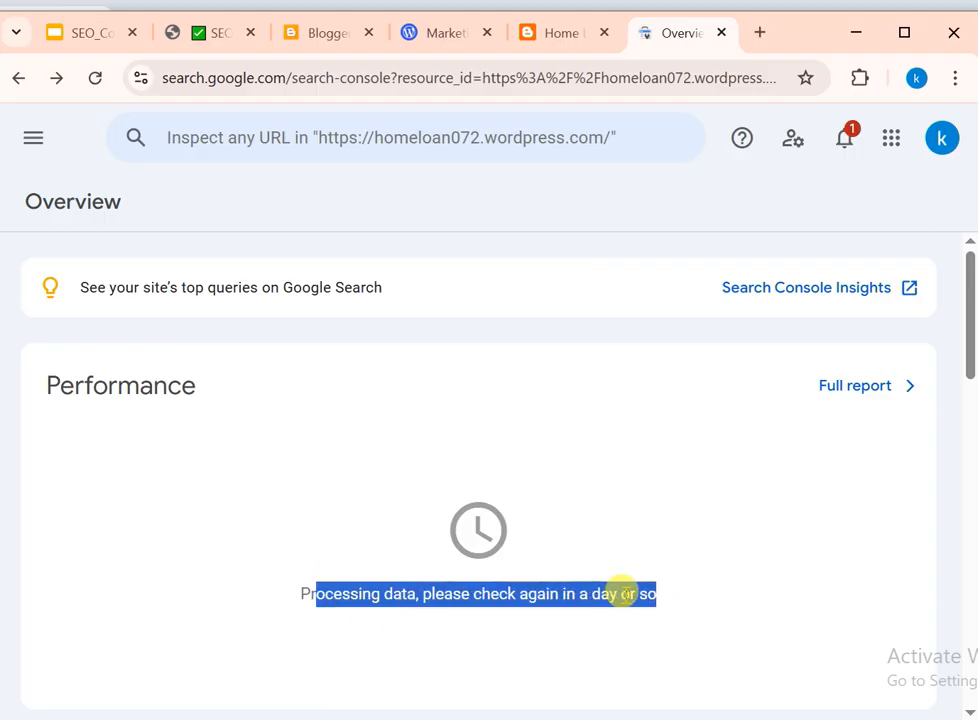
left_click(370, 597)
left_click_drag(302, 592, 660, 615)
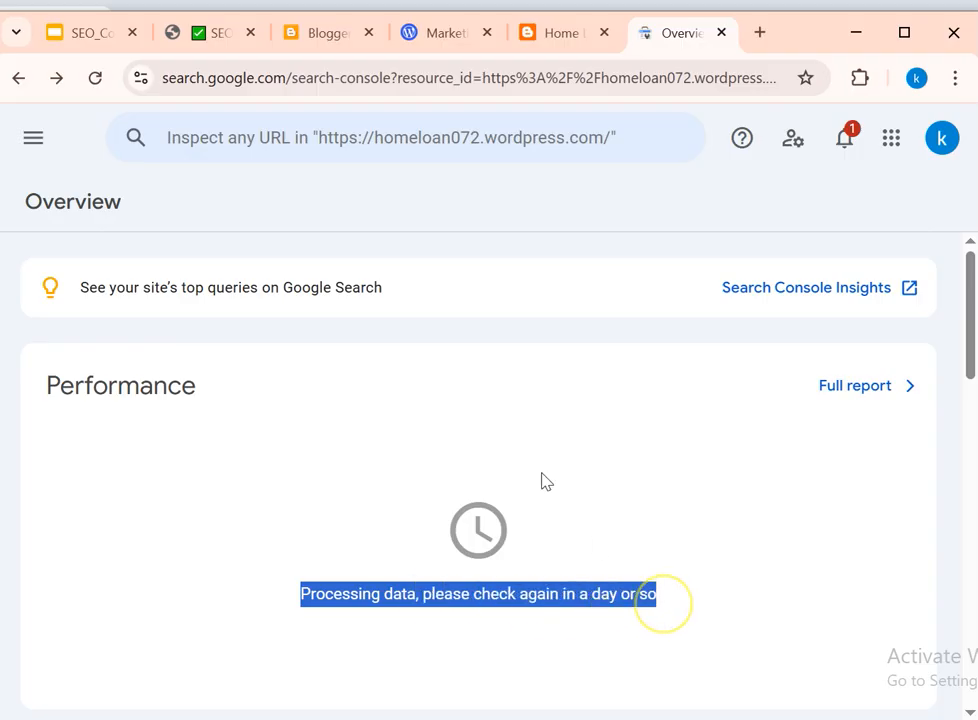
left_click(448, 173)
Step: Open the Performance report of the homeloan072.wordpress.com property and dismiss its introductory tip
left_click(33, 139)
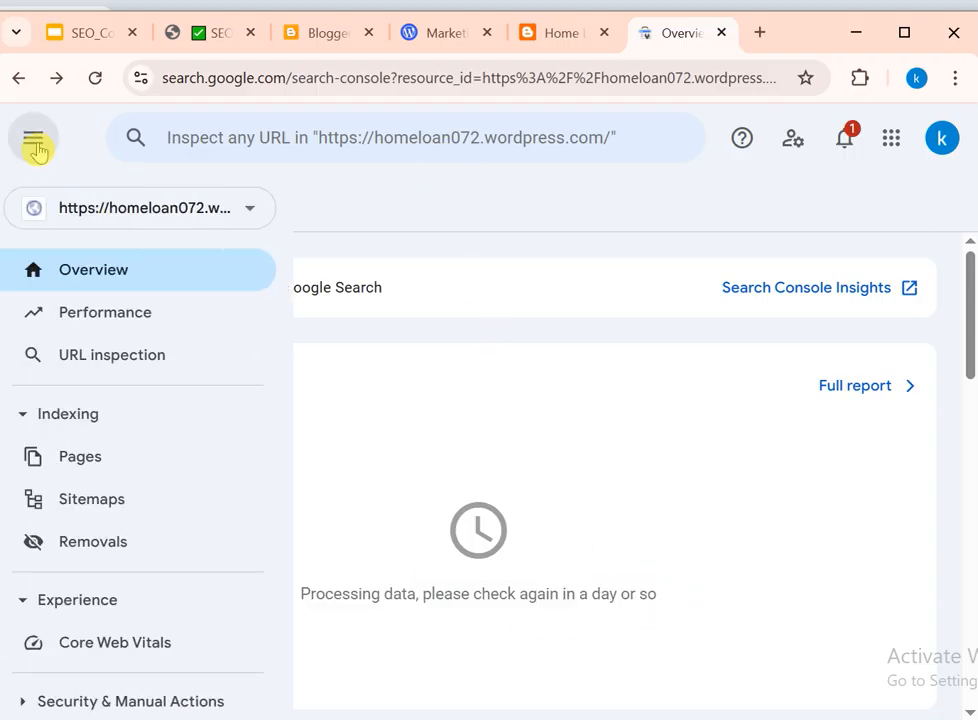
left_click(145, 318)
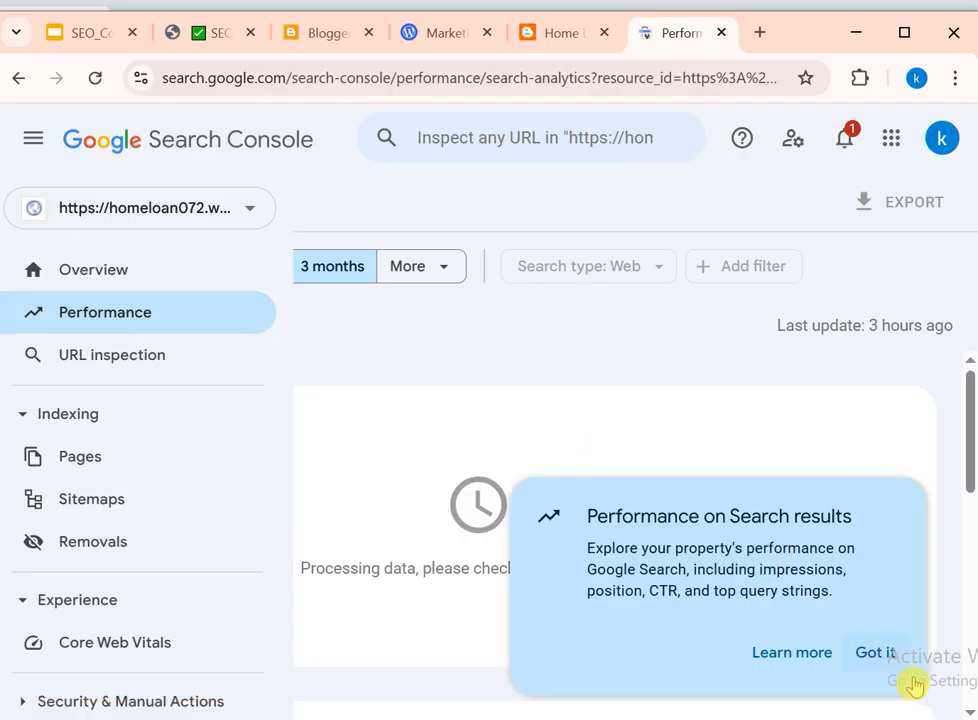
left_click(875, 656)
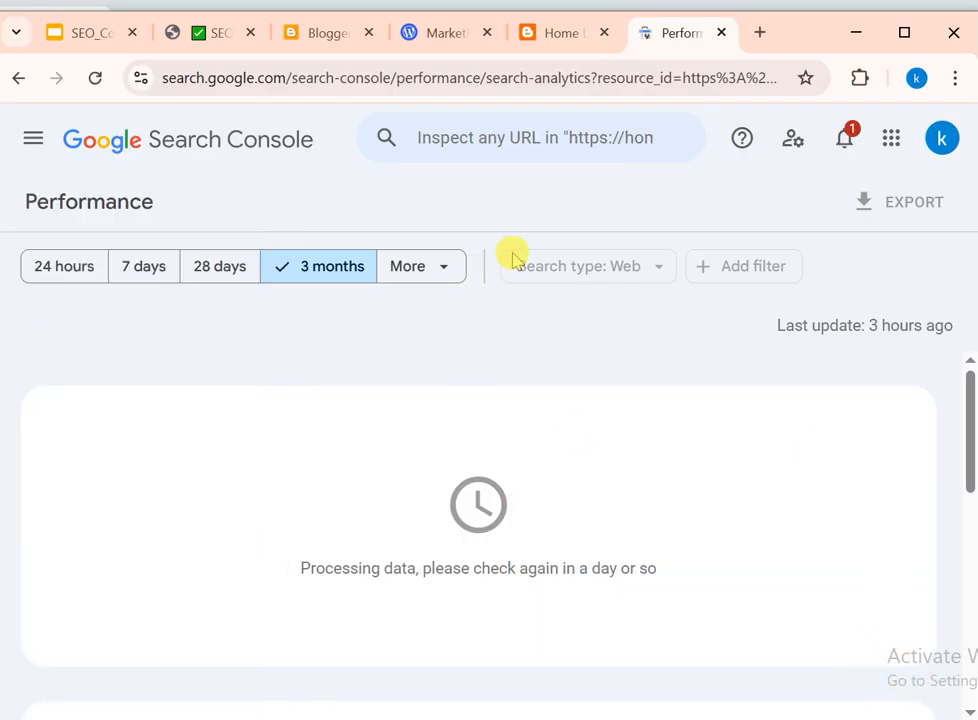
Step: Switch to the browser window showing the Analytics traffic acquisition report and load google.co.in in a new tab
mouse_move(421, 719)
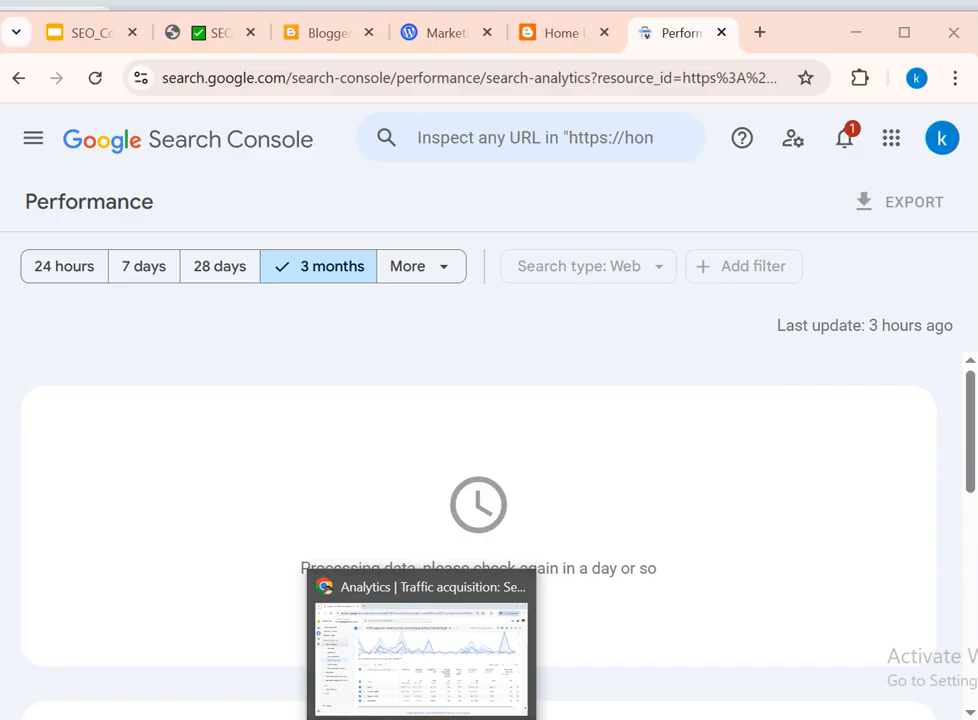
left_click(421, 645)
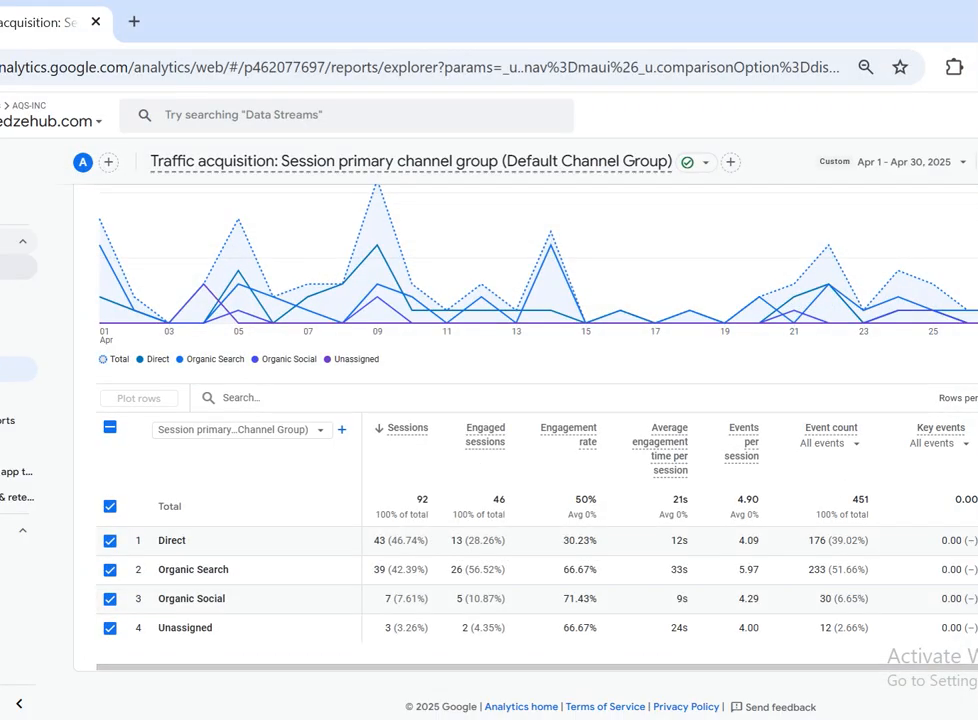
left_click(132, 23)
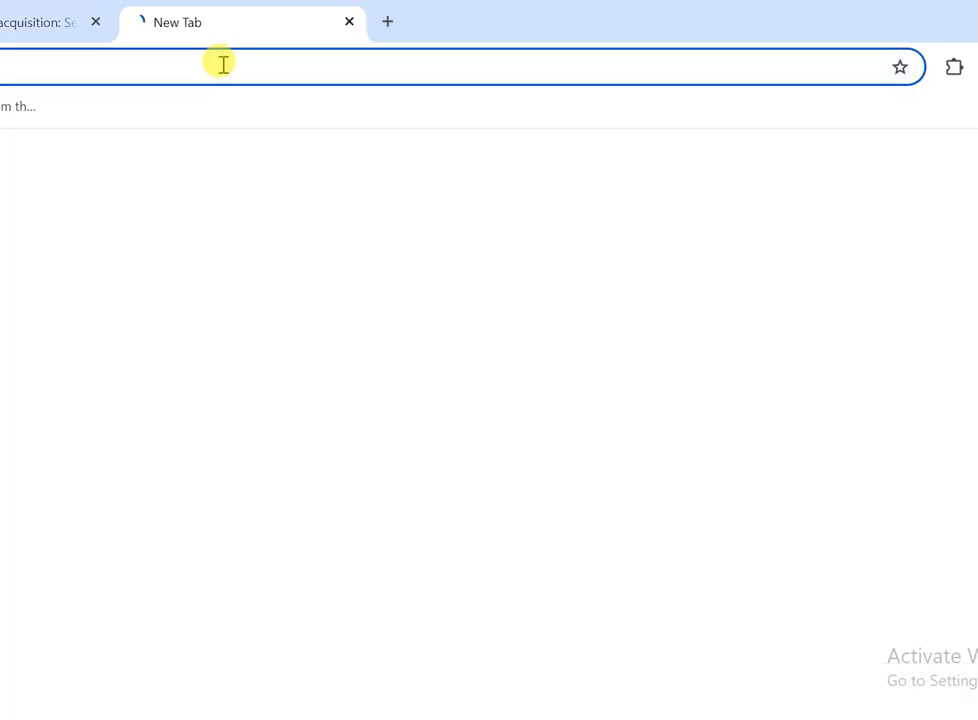
type("google.co.in")
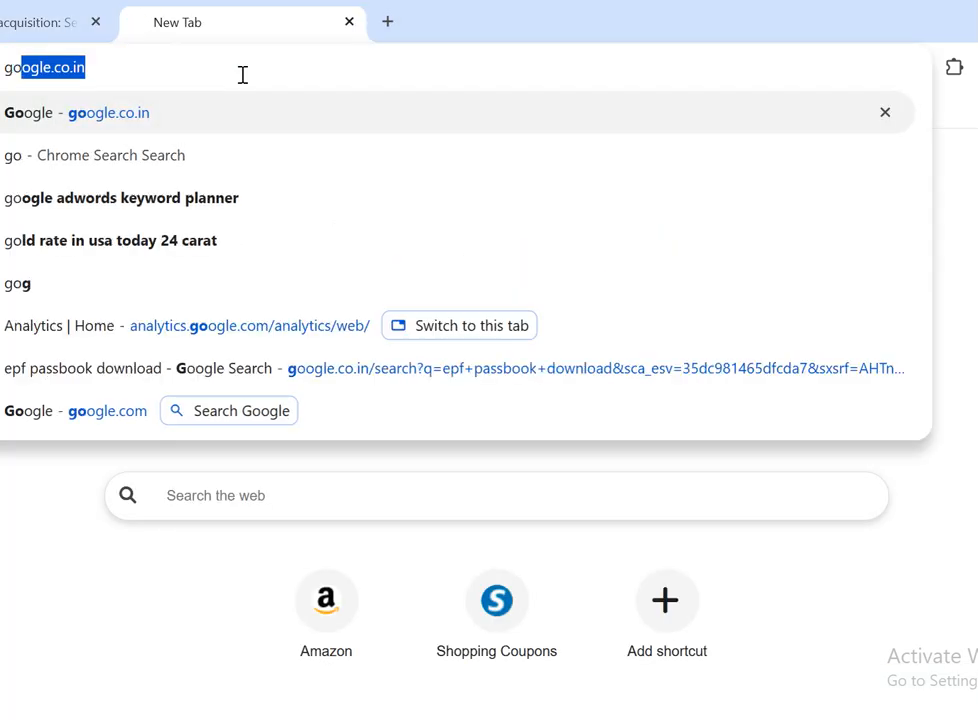
key("Return")
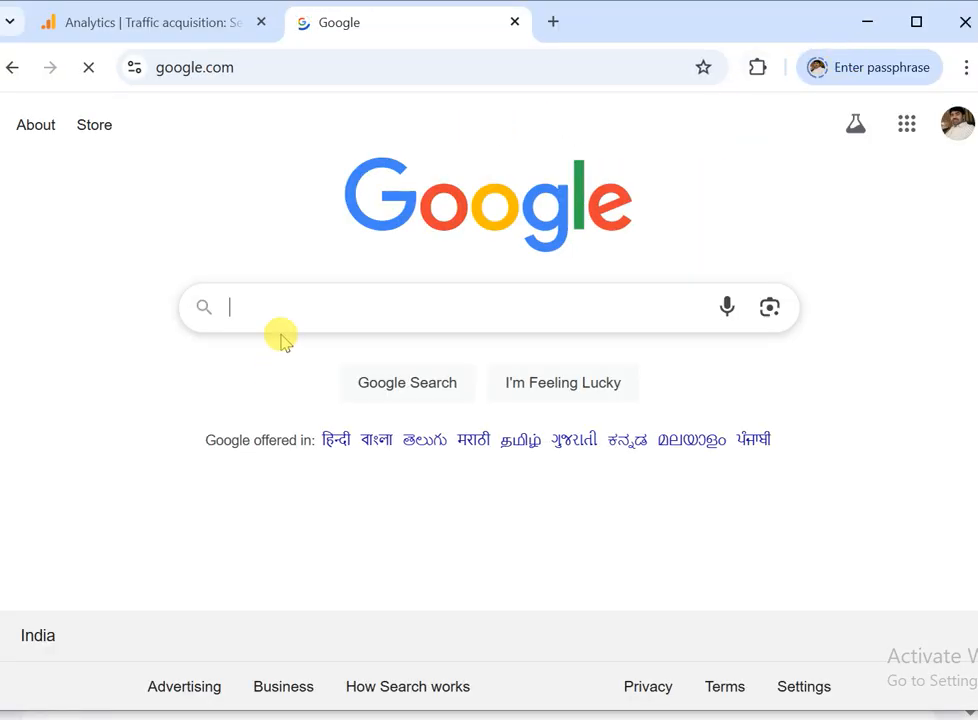
Step: Search Google for "search console google" and start Google Search Console from its introduction page
left_click(311, 301)
left_click(270, 312)
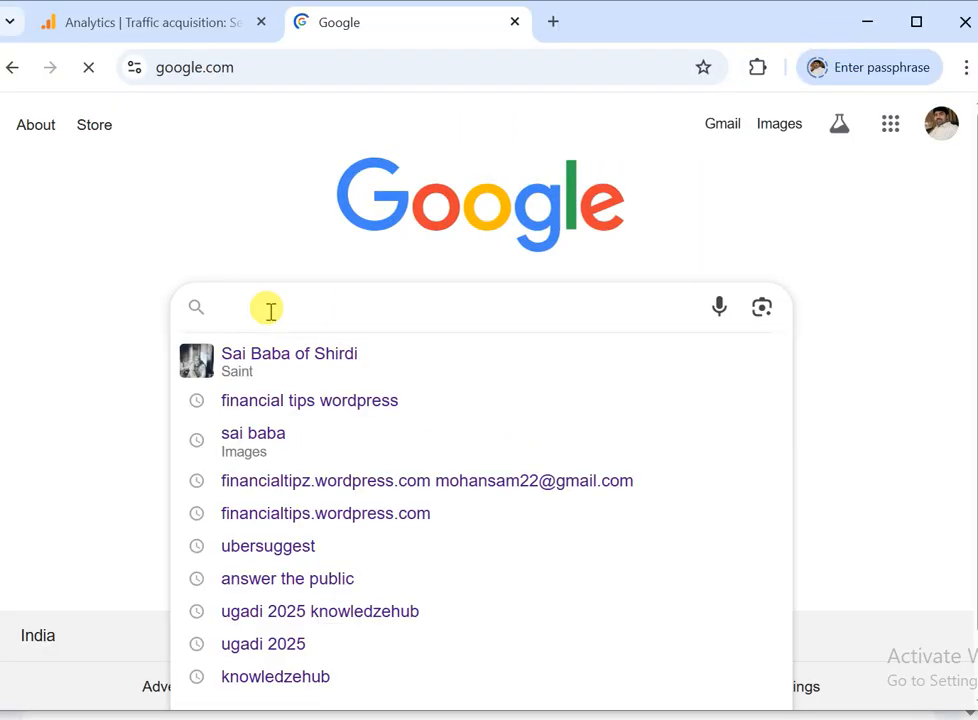
type("search")
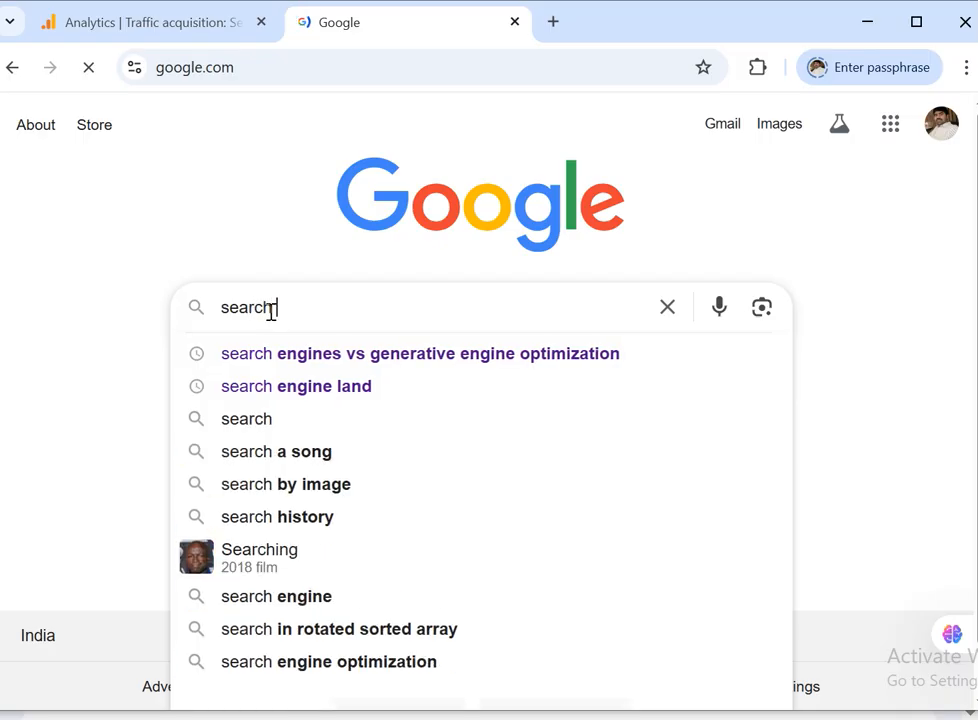
type(" console google")
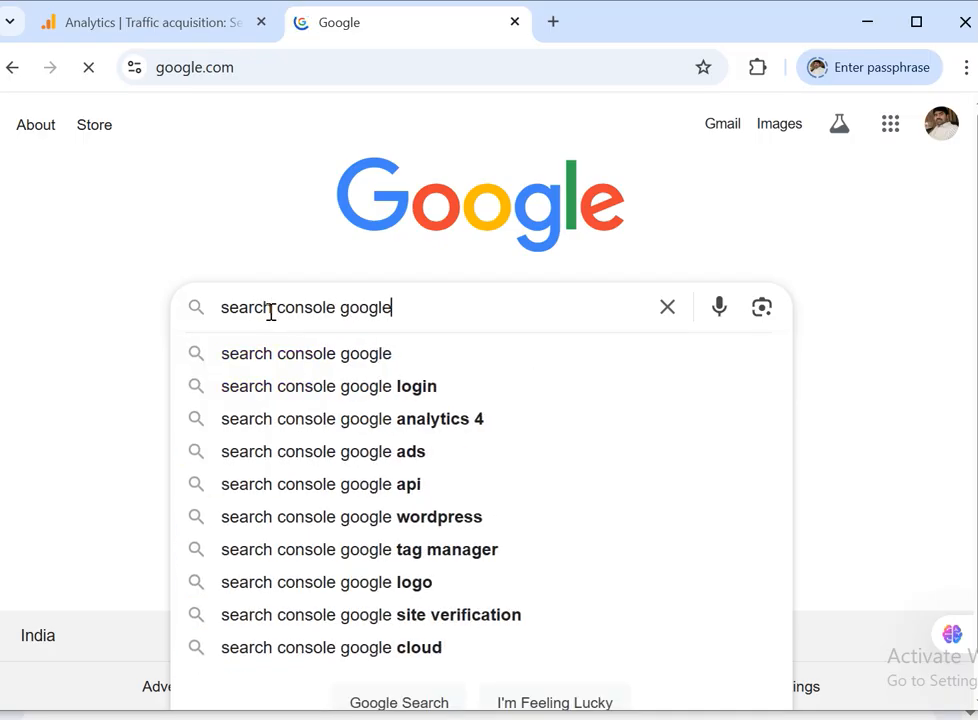
left_click(179, 326)
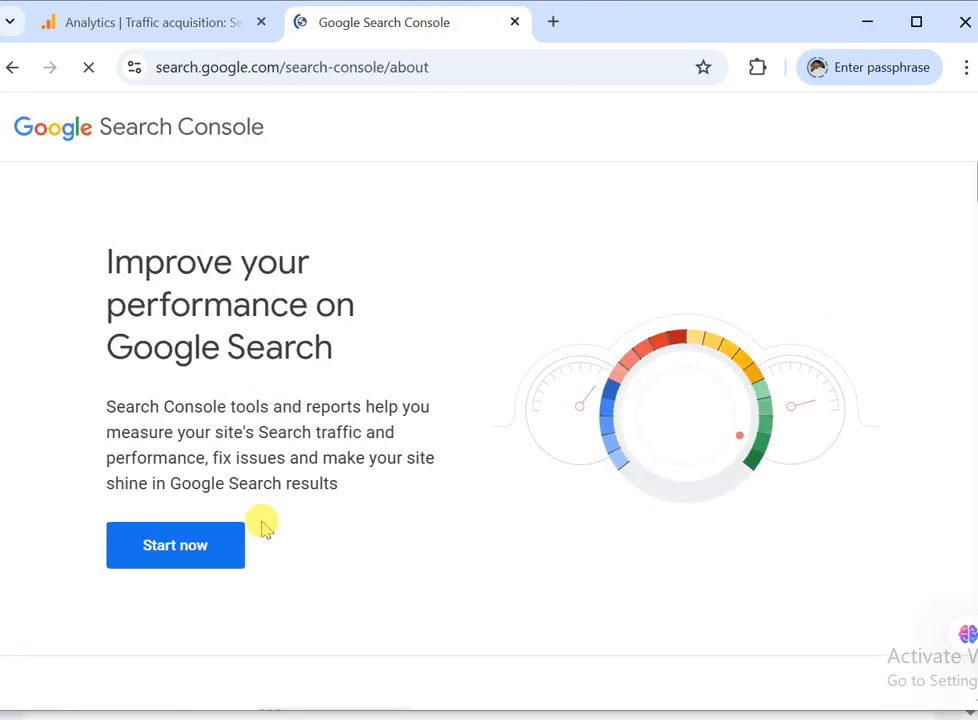
left_click(175, 550)
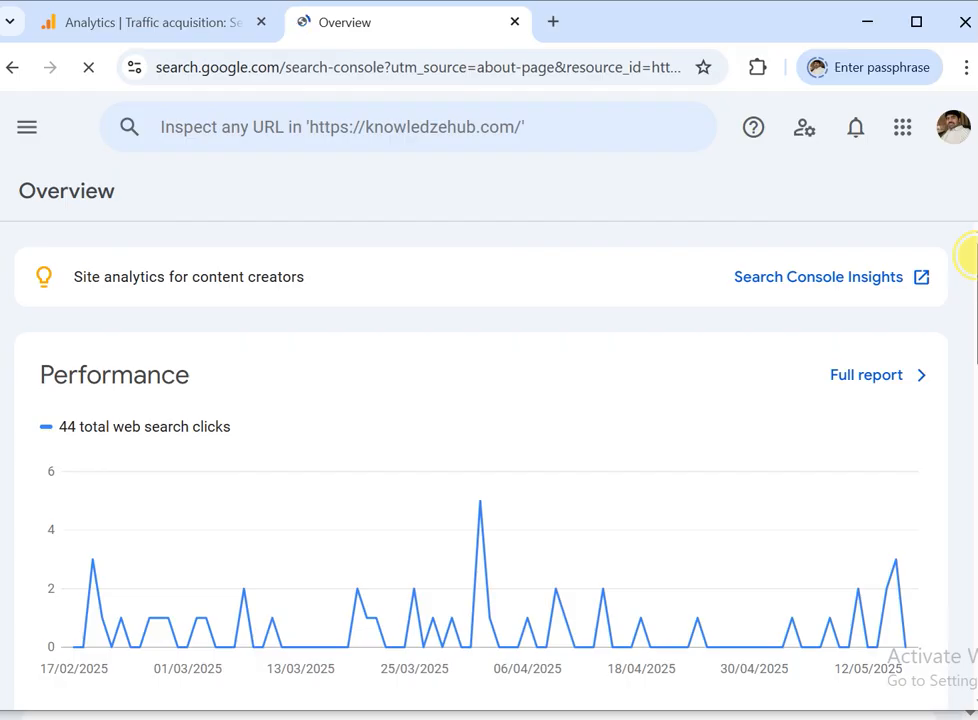
left_click(24, 130)
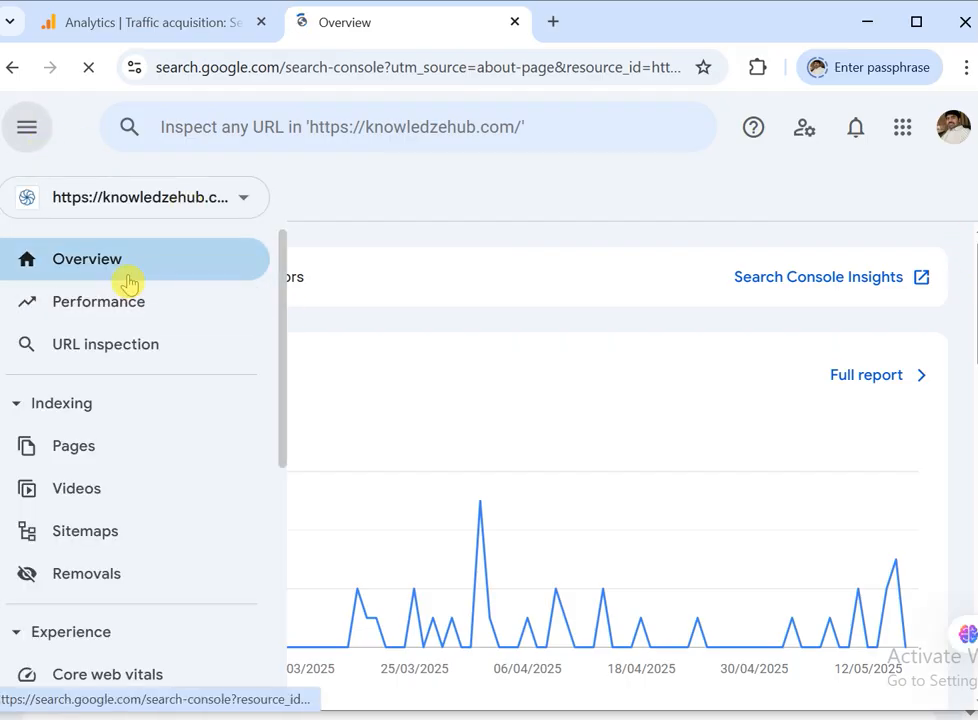
left_click(159, 208)
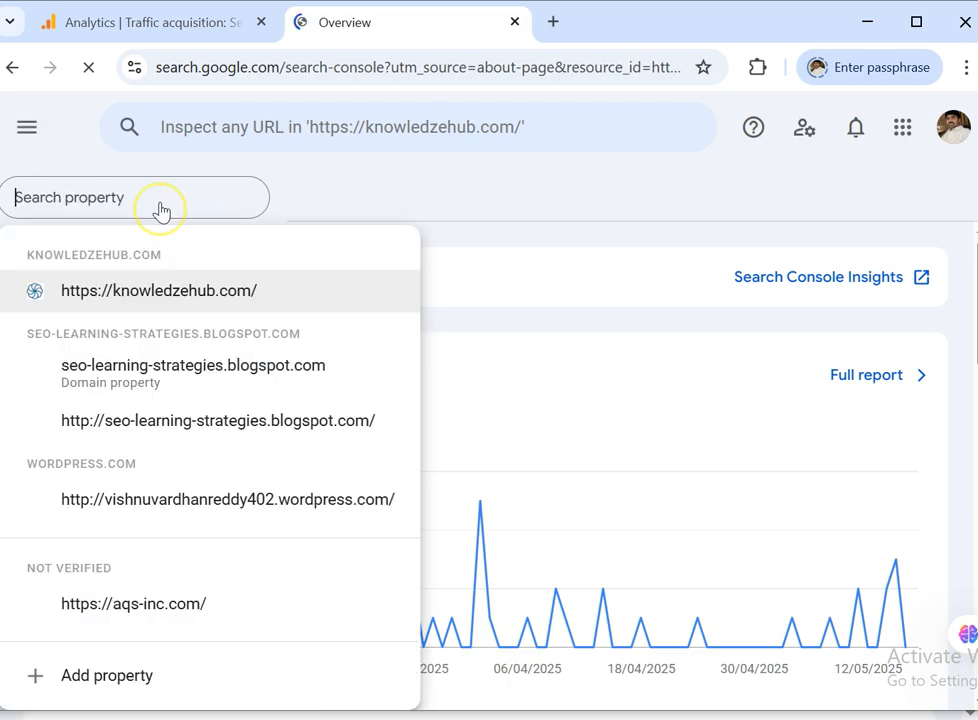
left_click(166, 300)
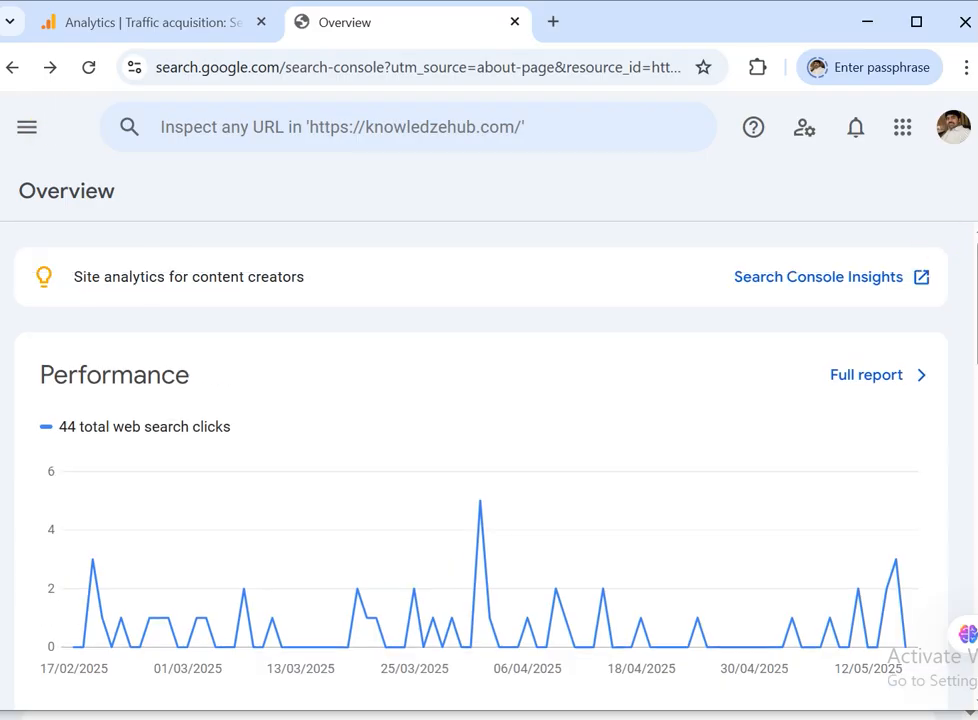
Step: Look through the Indexing, Experience and Enhancements reports offered for the knowledzehub.com property
left_click_drag(0, 133, 24, 134)
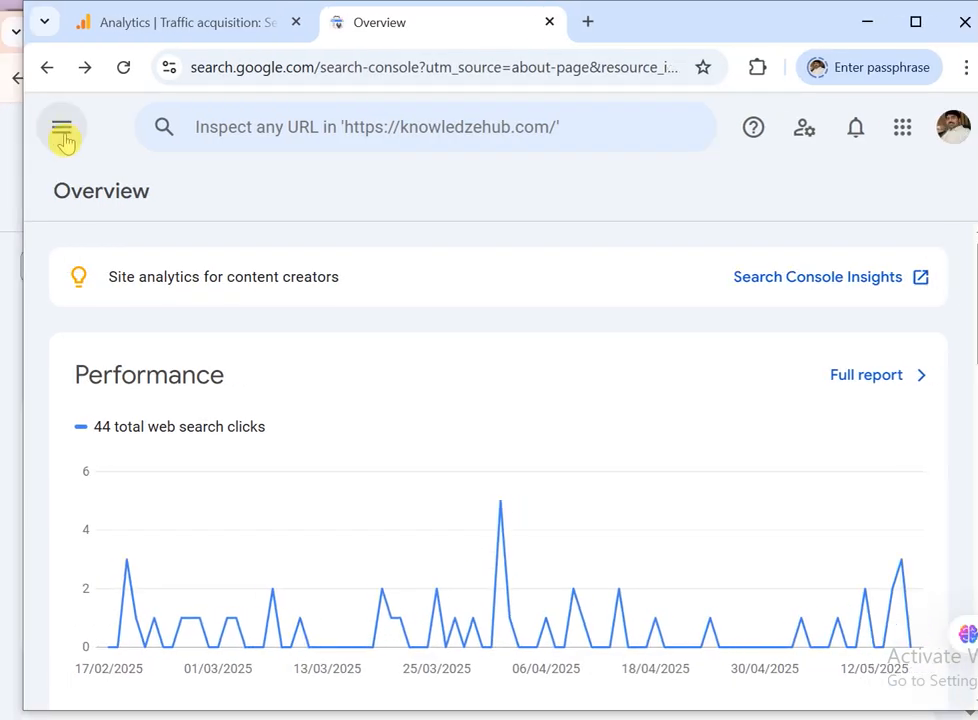
left_click(61, 132)
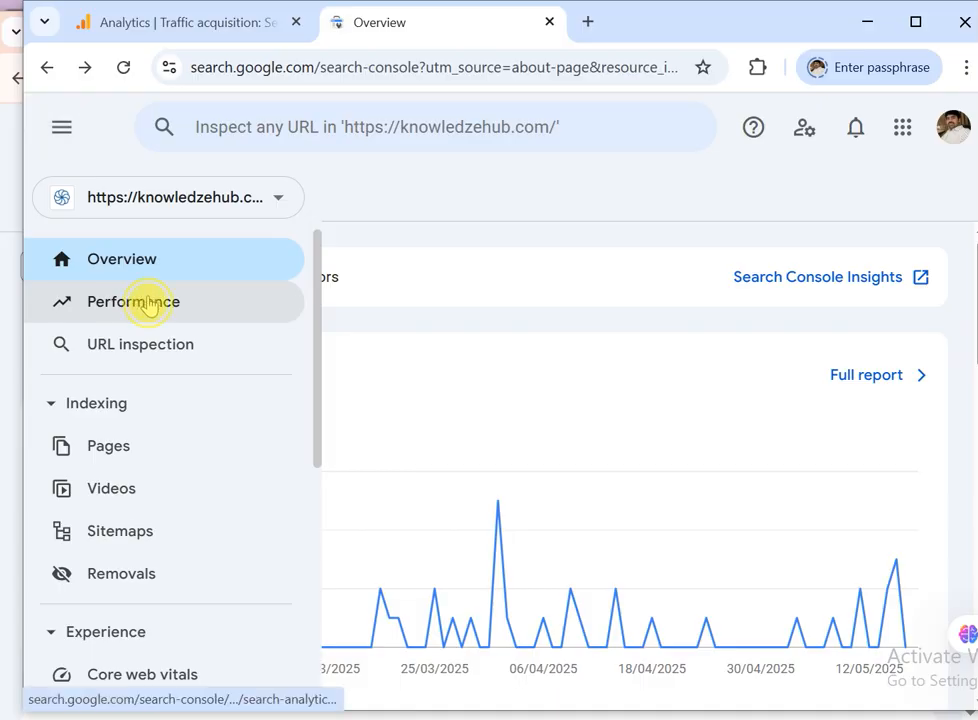
left_click(375, 205)
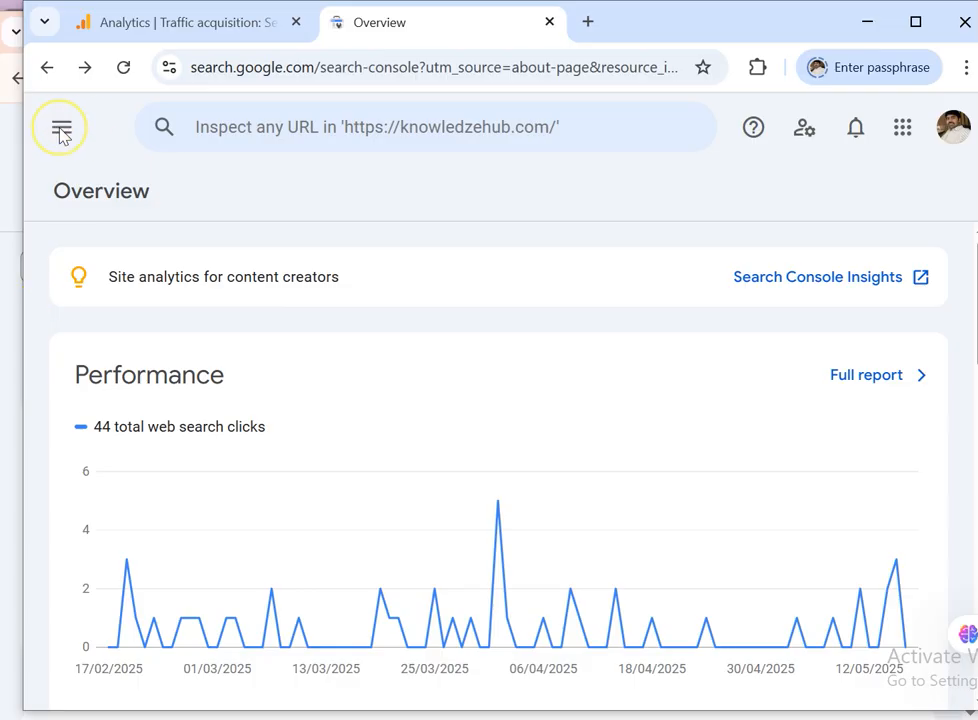
left_click(60, 130)
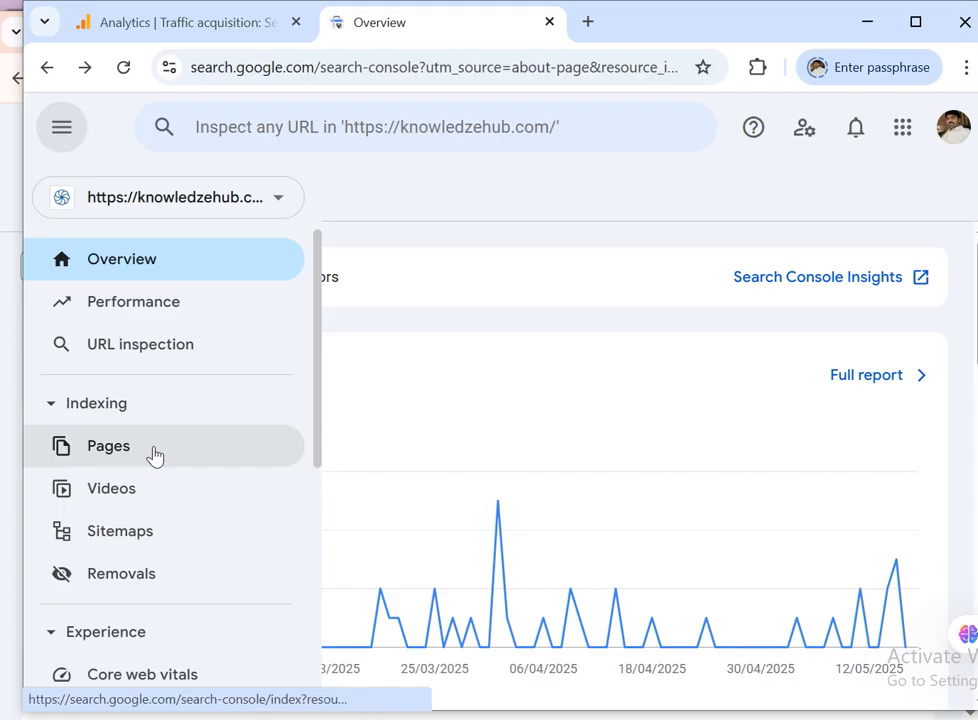
left_click(147, 505)
left_click(147, 536)
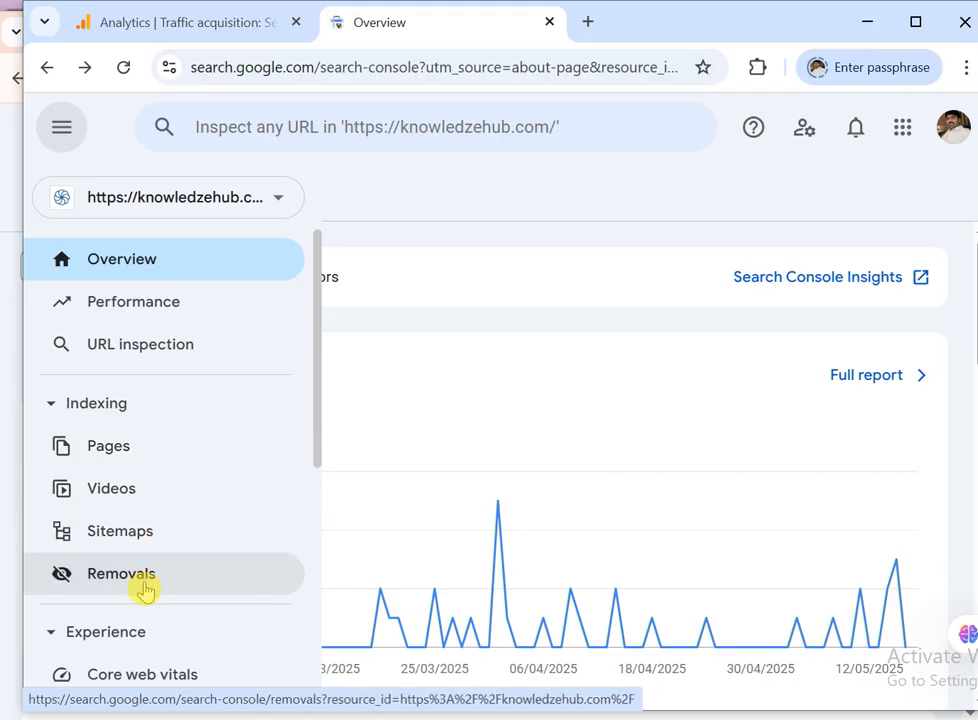
left_click_drag(310, 393, 318, 485)
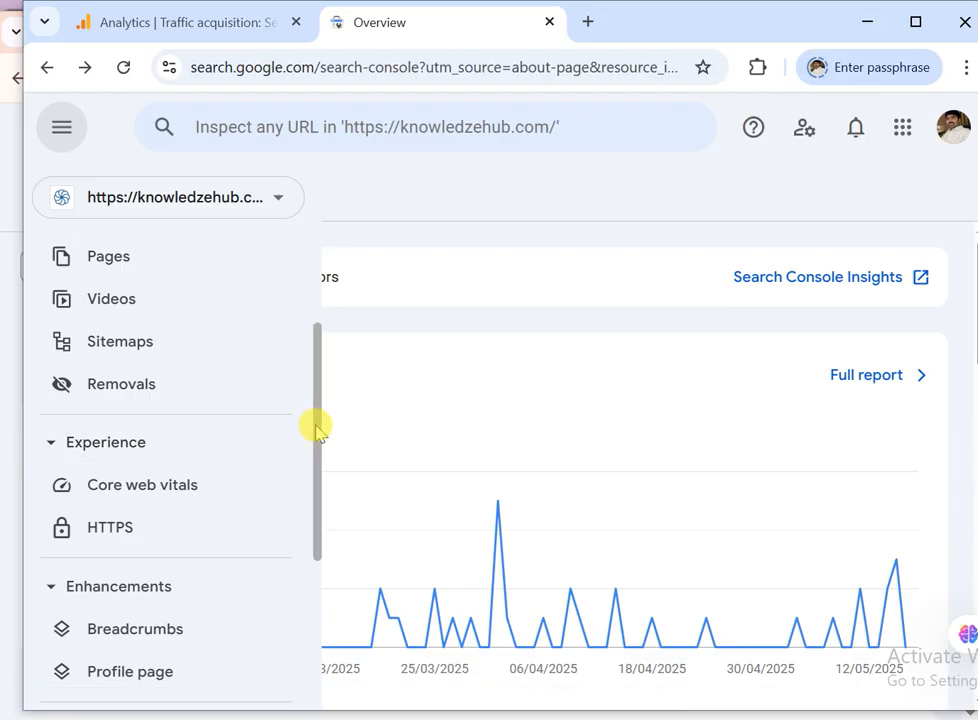
scroll(321, 476, "down", 2)
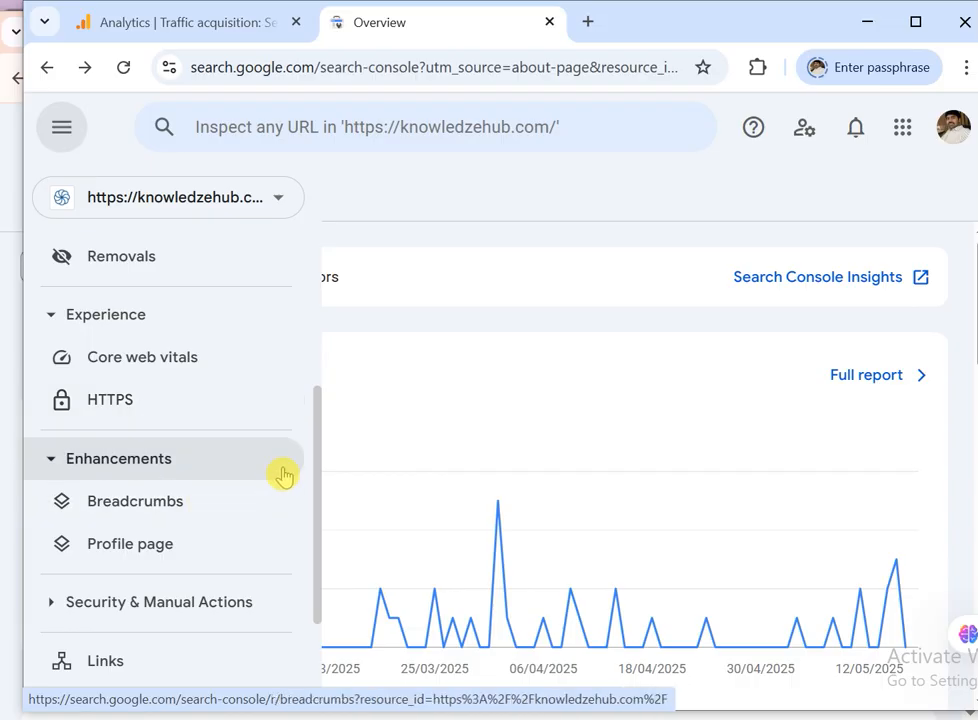
scroll(319, 483, "down", 1)
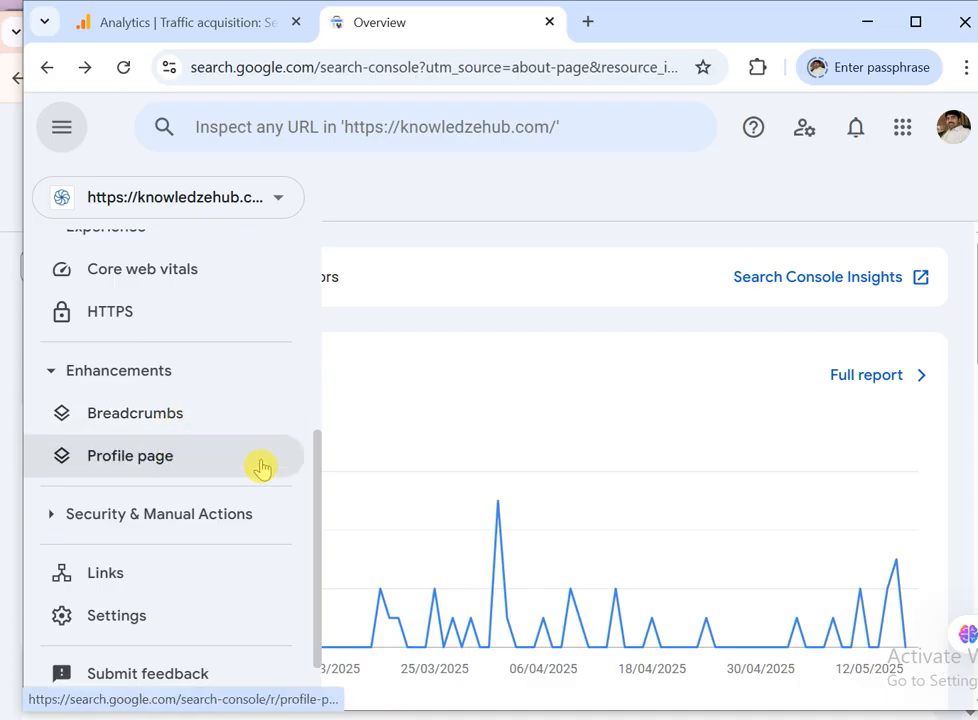
Step: Expand Security & Manual Actions for knowledzehub.com and view the Manual actions report
left_click(135, 515)
left_click_drag(319, 450, 321, 498)
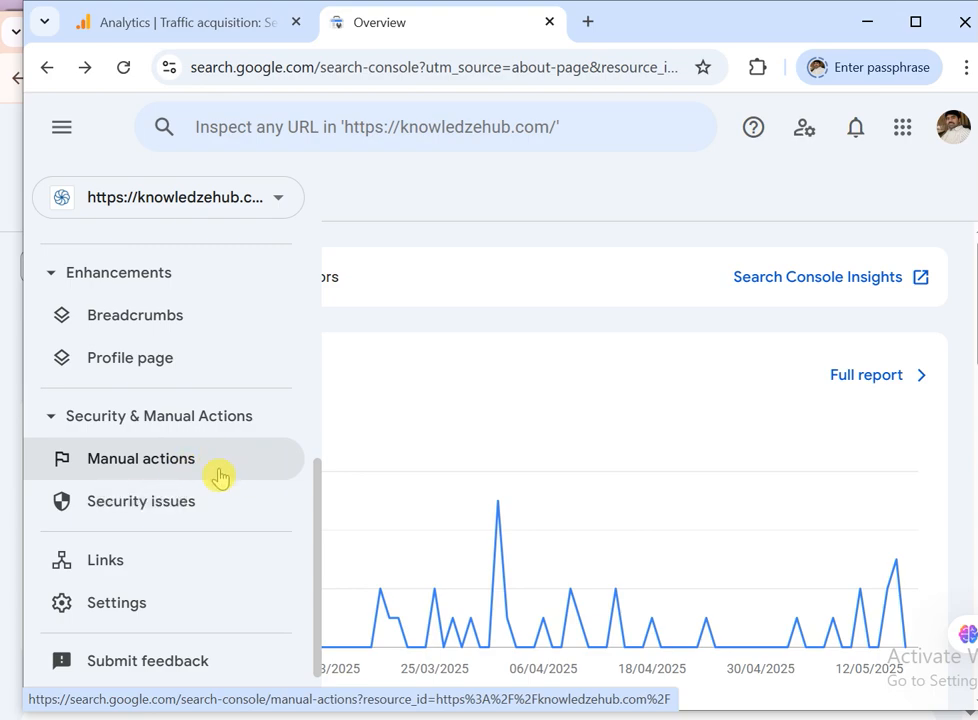
left_click(199, 466)
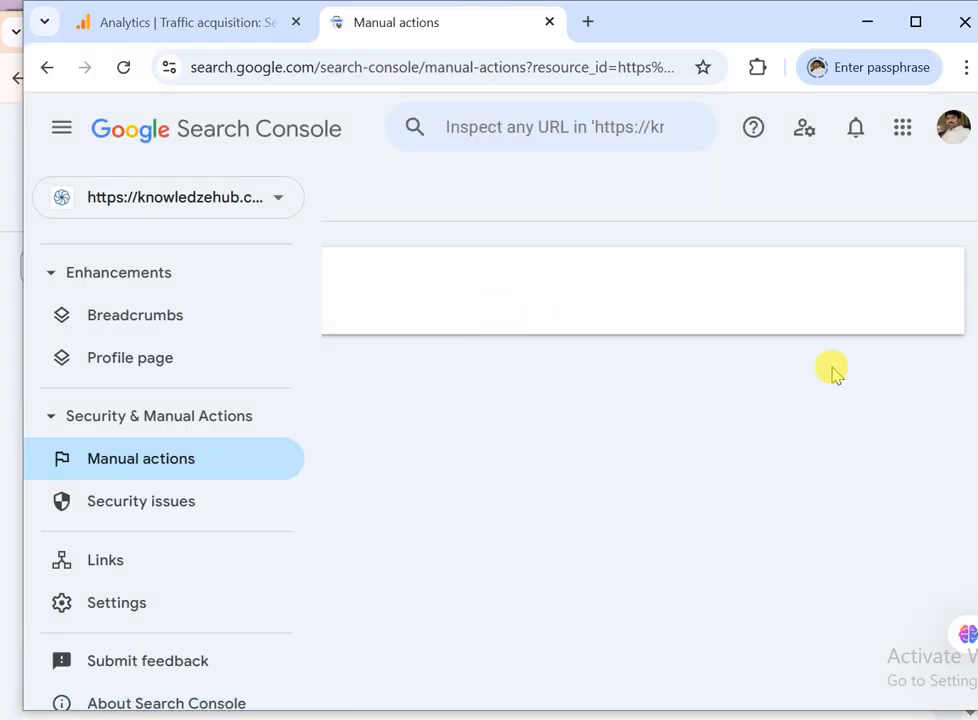
left_click(553, 215)
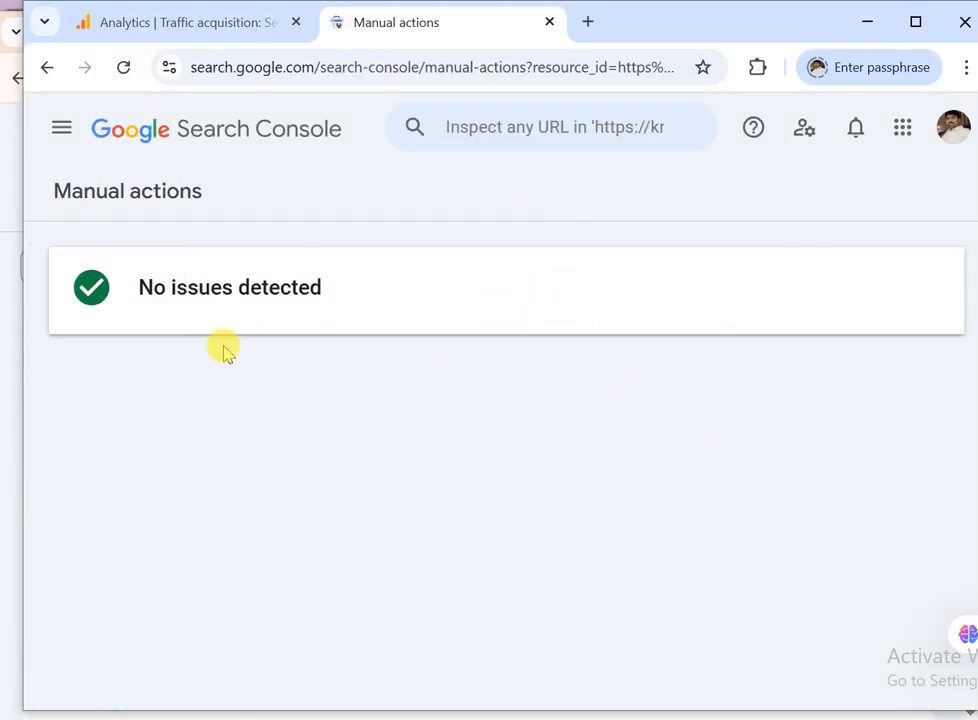
Step: View the Links report for the knowledzehub.com property, including its external and internal top linked pages
left_click(60, 127)
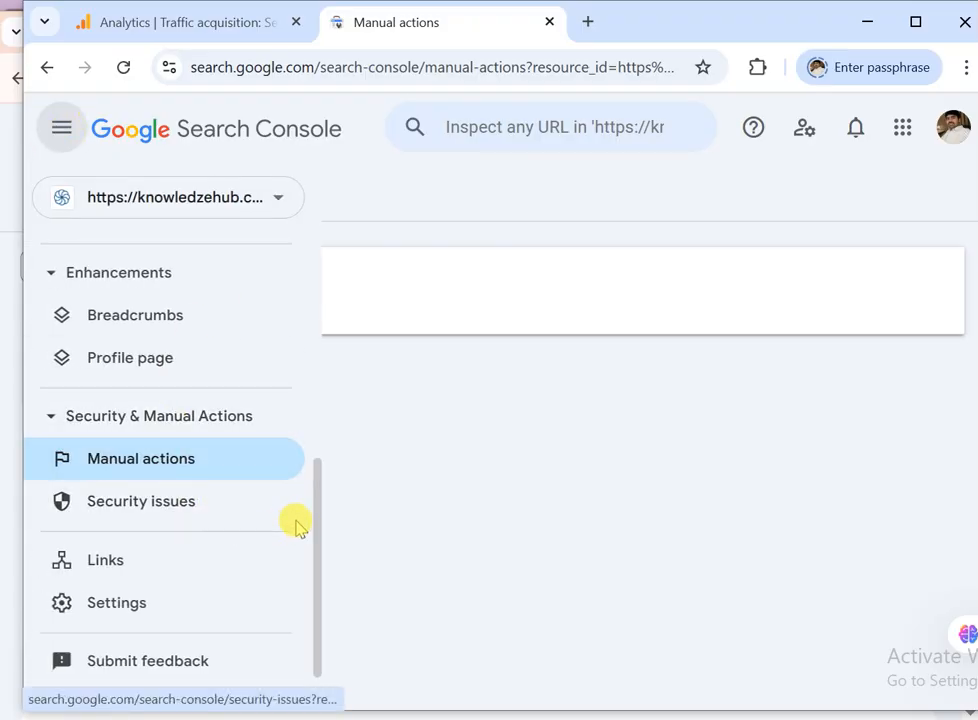
scroll(319, 502, "down", 1)
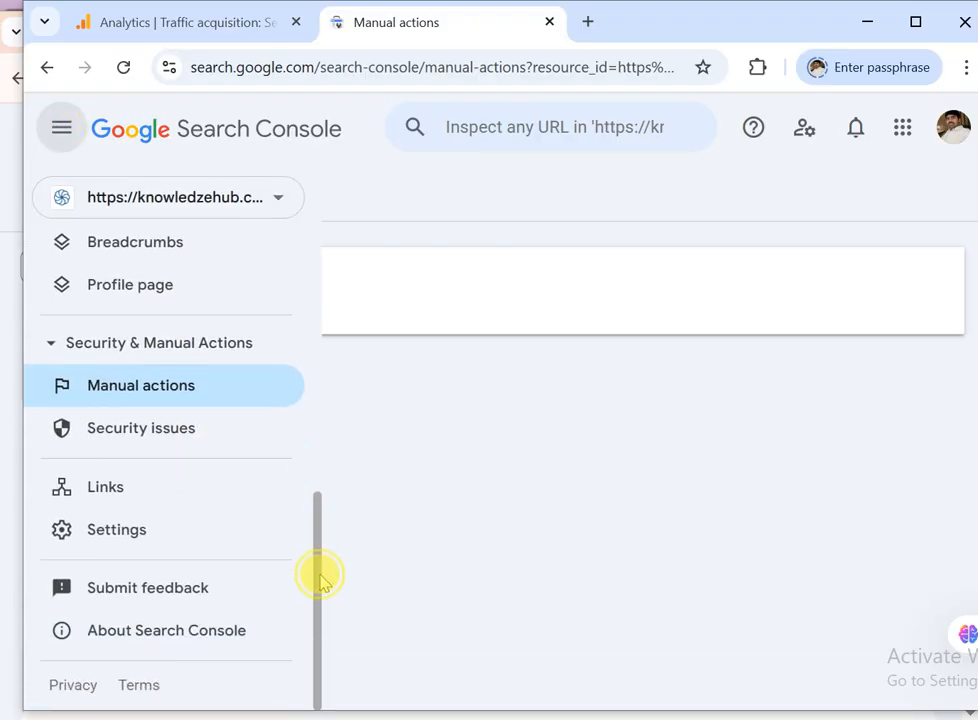
left_click(178, 490)
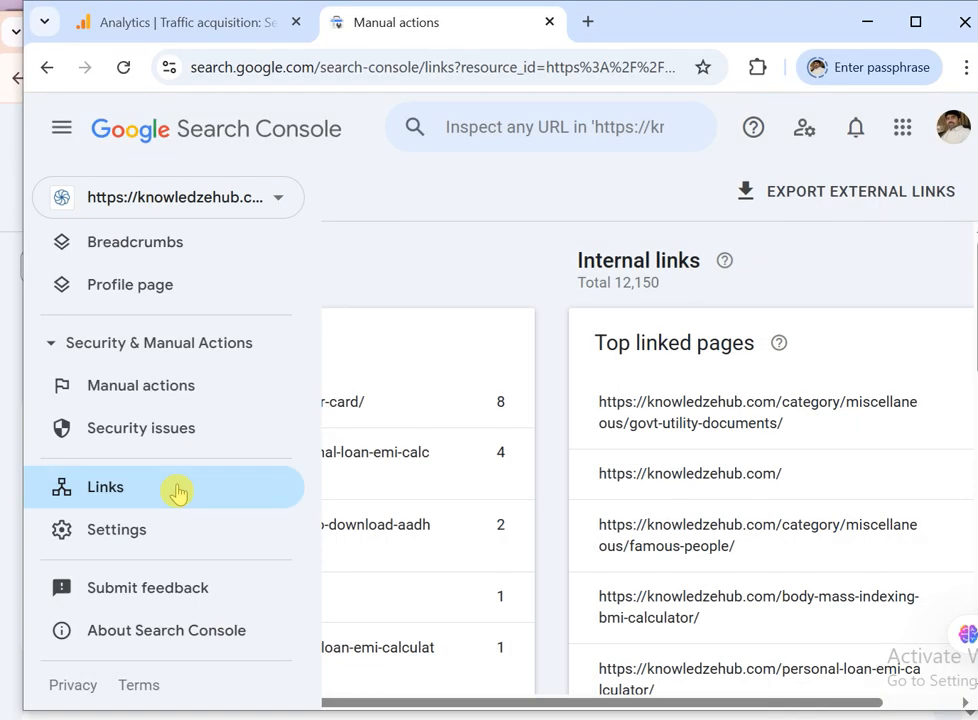
left_click(203, 203)
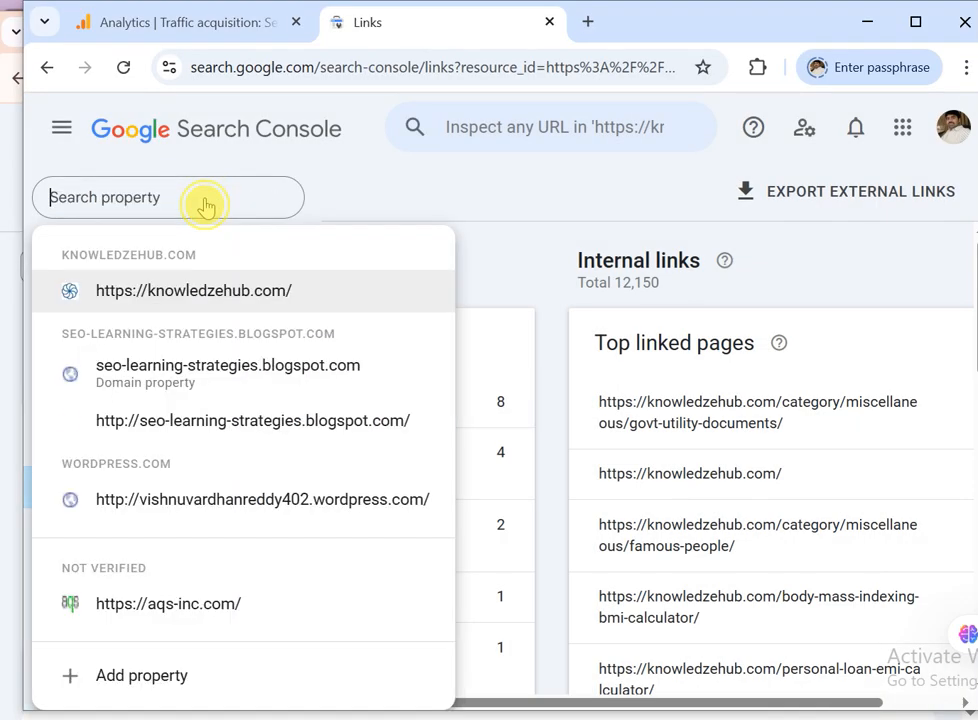
left_click(388, 173)
left_click(388, 173)
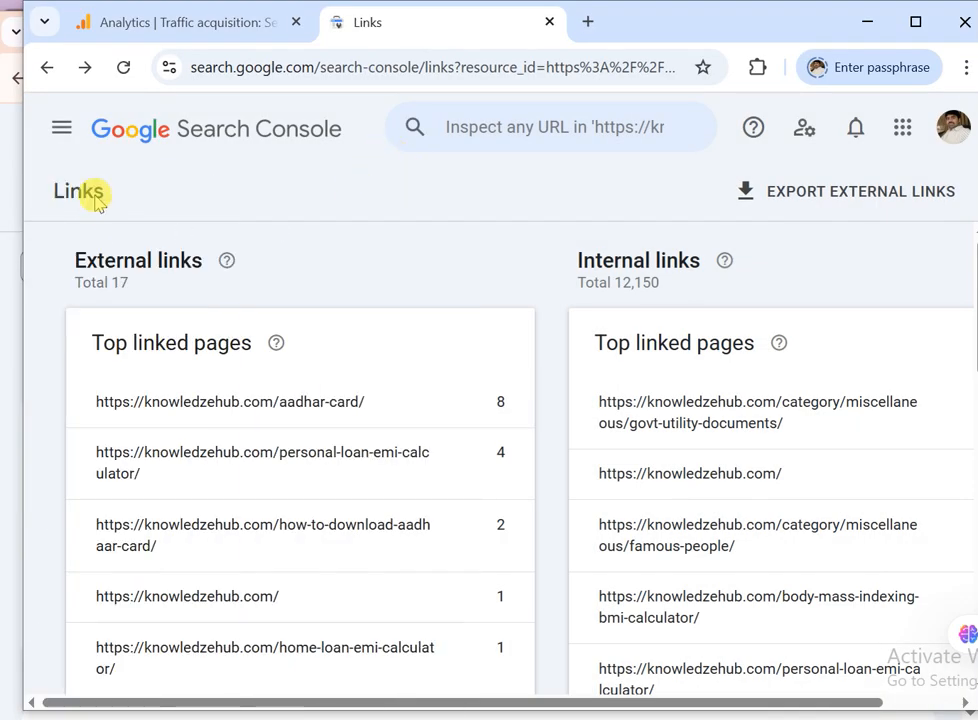
Step: Show the Performance report for the knowledzehub.com property with the navigation closed
left_click(74, 140)
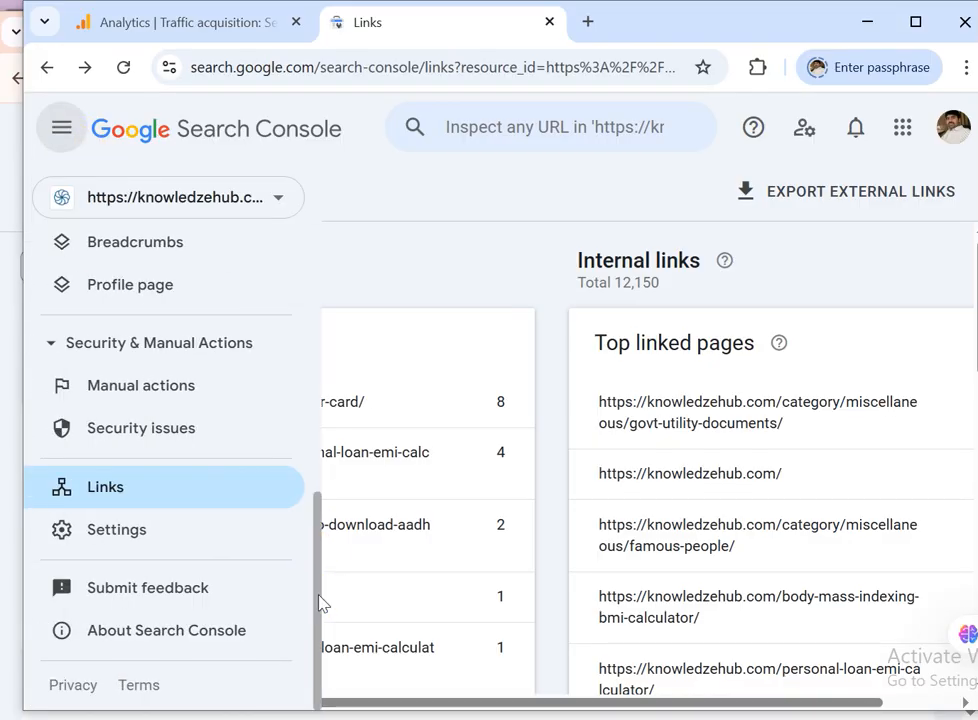
left_click_drag(320, 604, 322, 228)
left_click(170, 311)
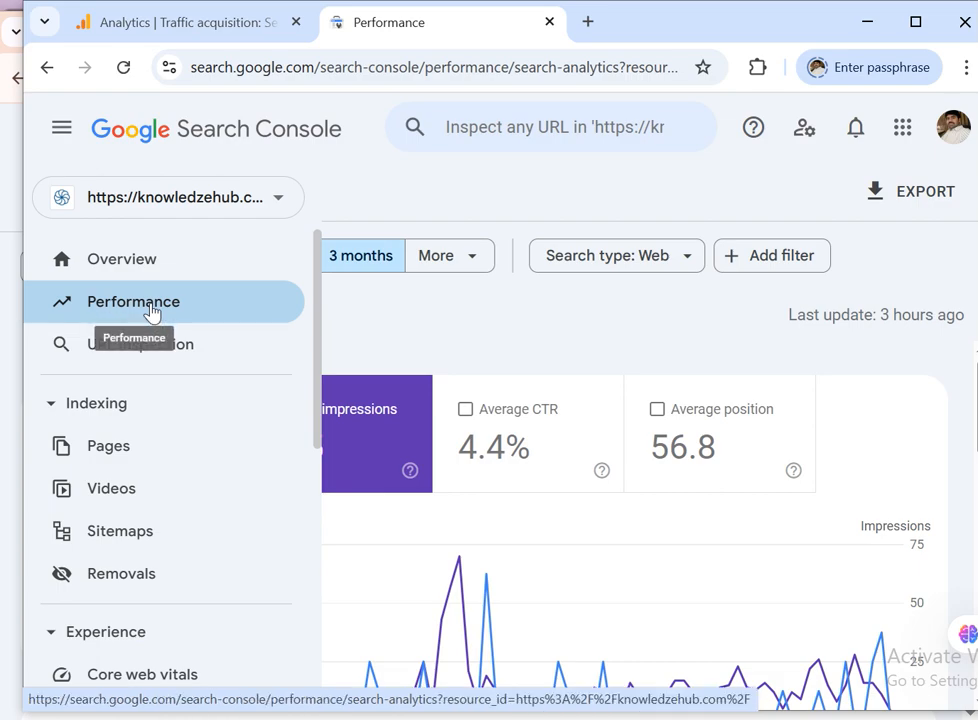
left_click(535, 328)
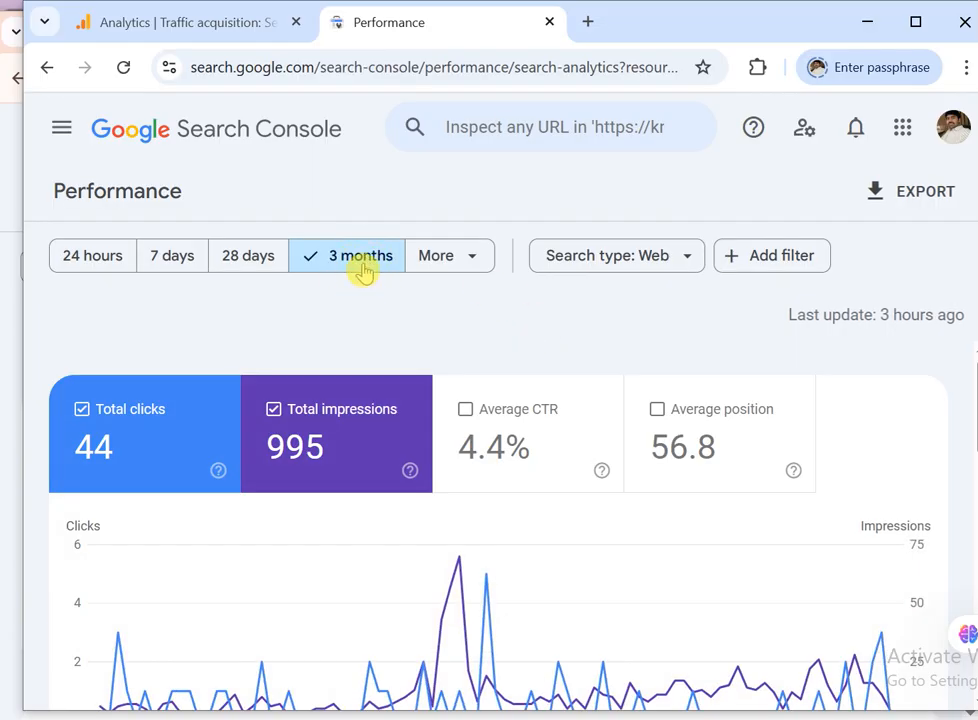
Step: Choose a custom date range for the Performance report and set its start date to 2025-05-01
left_click(466, 264)
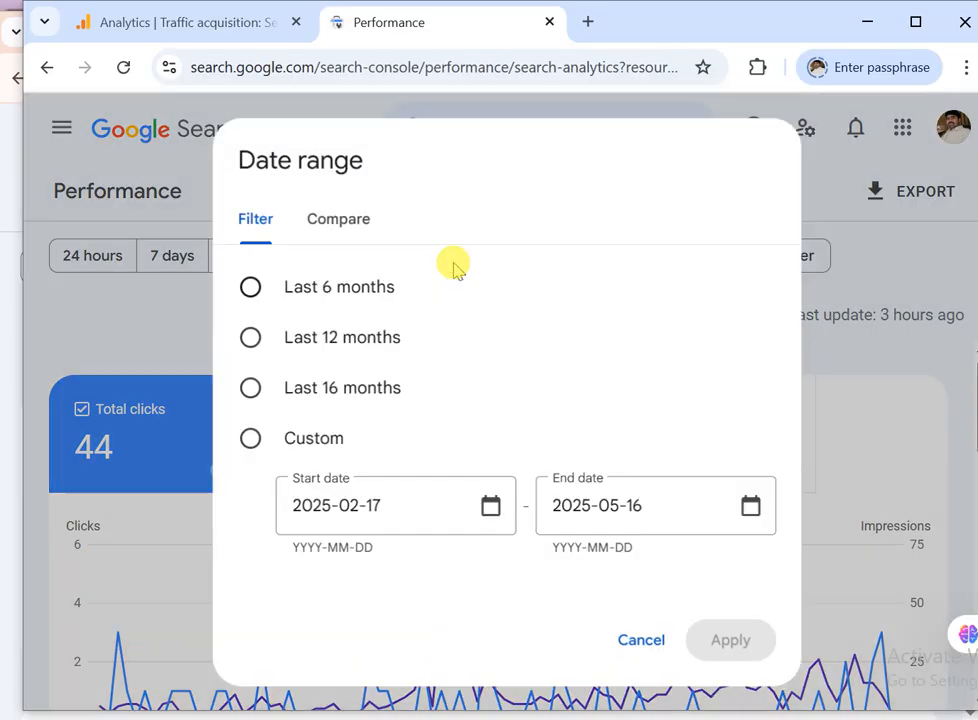
left_click(250, 438)
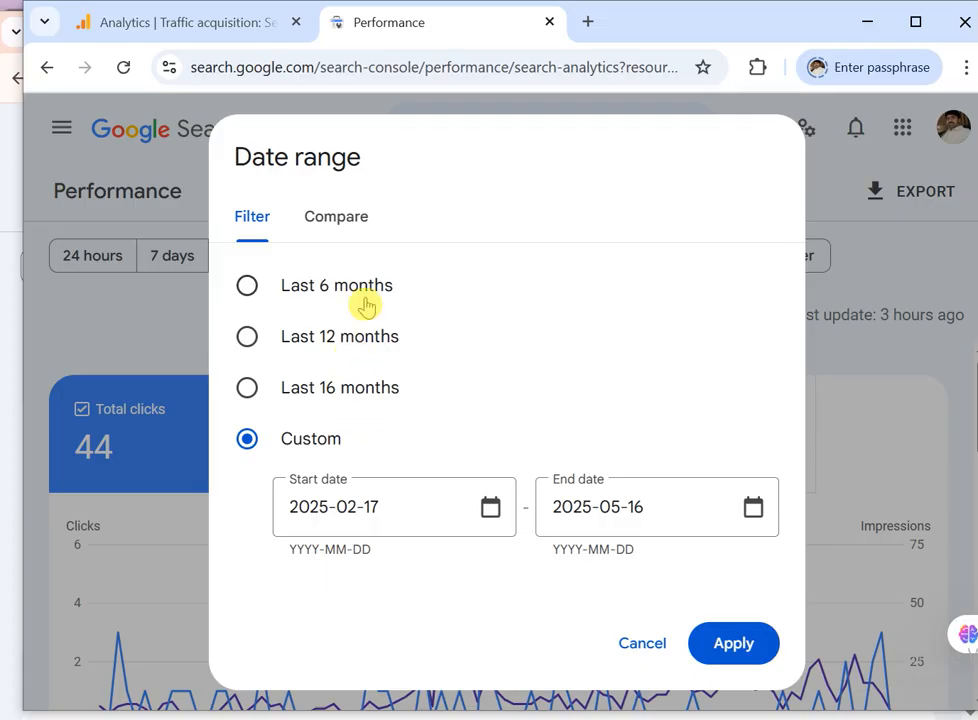
left_click(490, 507)
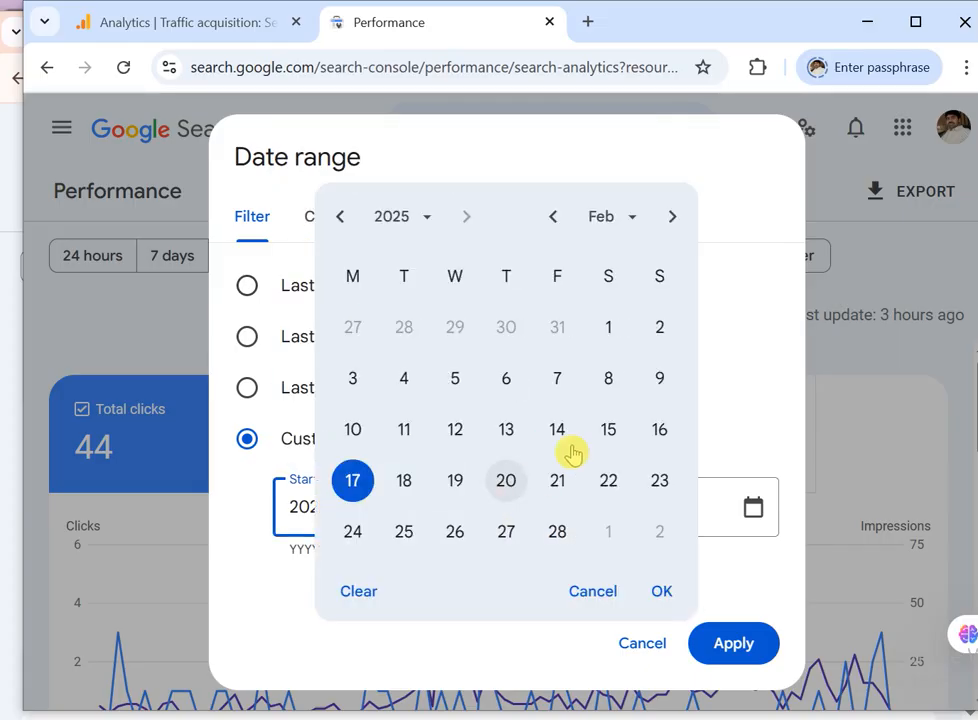
left_click(671, 217)
left_click(671, 217)
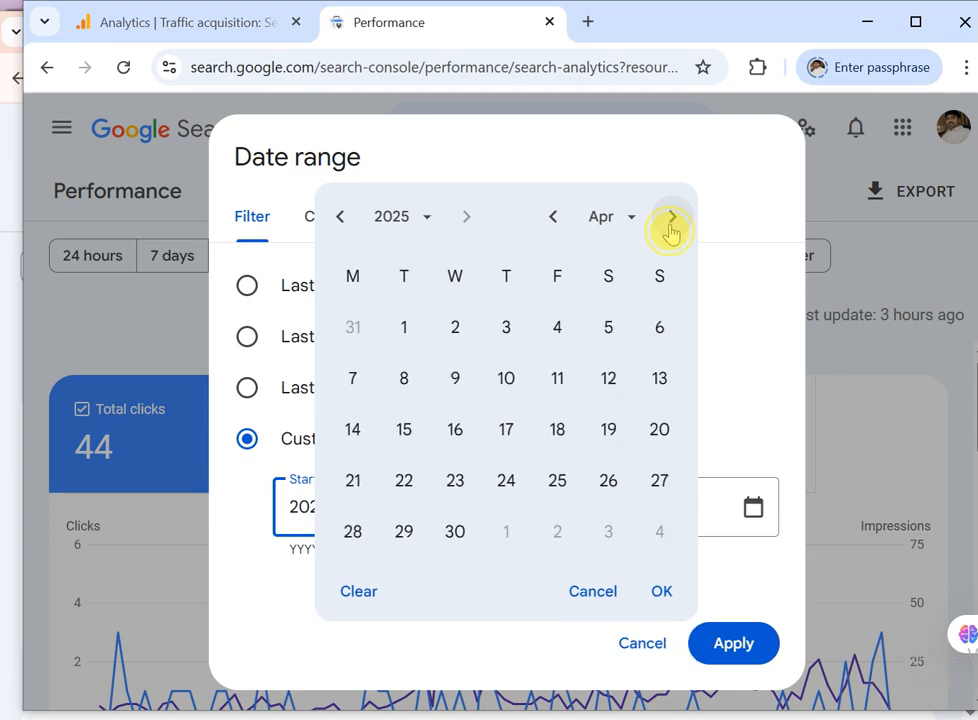
left_click(671, 218)
left_click(506, 327)
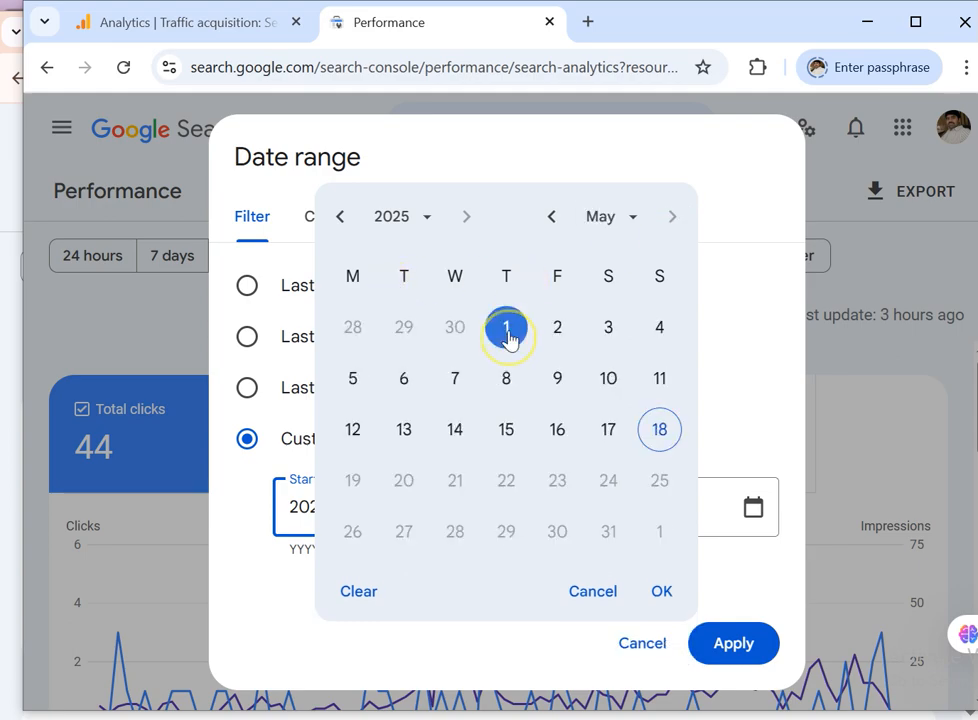
left_click(662, 591)
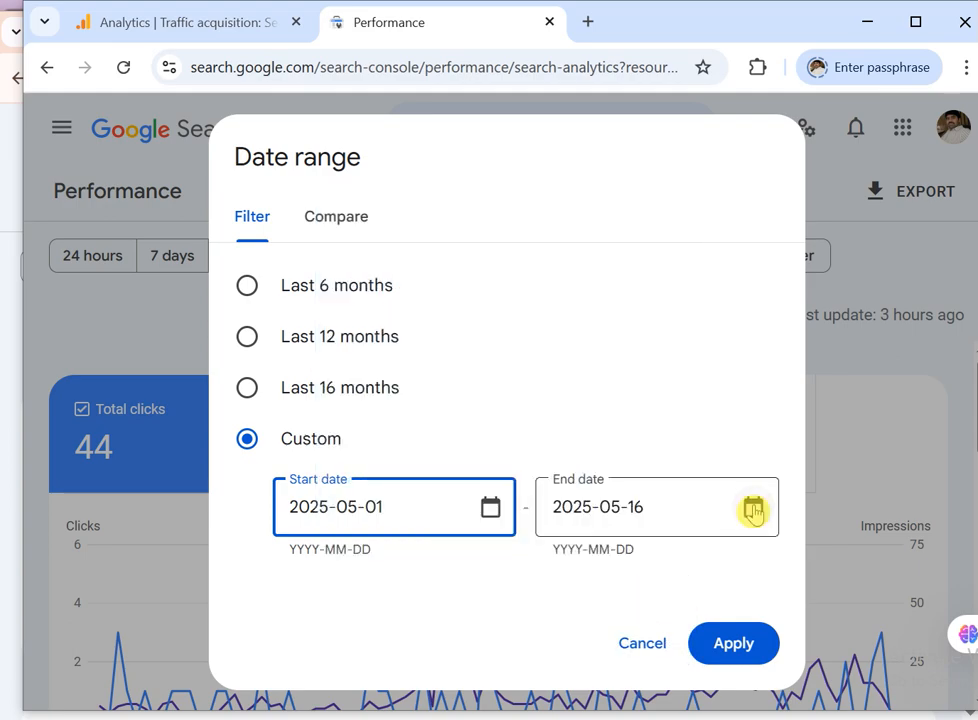
Step: Set the custom range's end date to 18 May 2025 and apply it to the Performance report
left_click(753, 507)
left_click(659, 429)
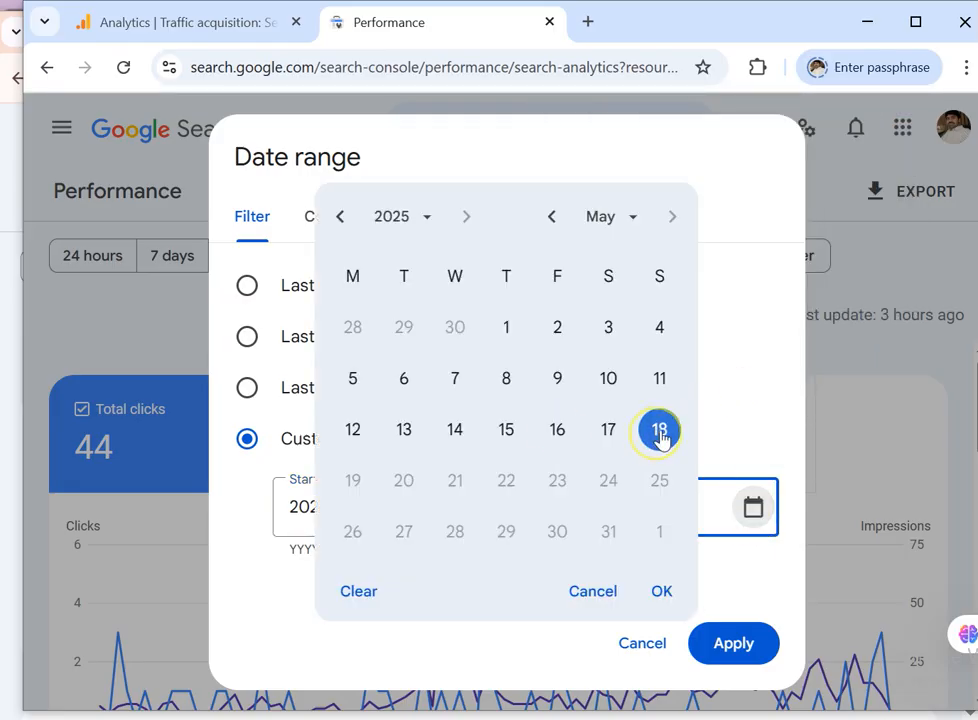
left_click(664, 592)
left_click(733, 646)
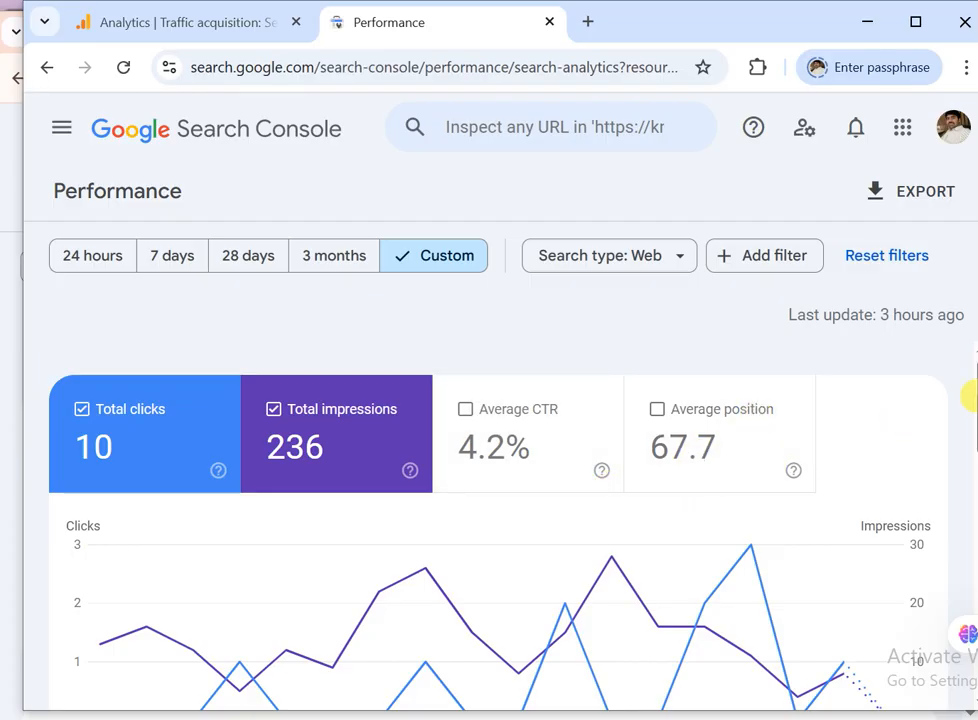
Step: Review the top queries and top pages with their clicks and impressions in the Performance report
scroll(968, 397, "down", 5)
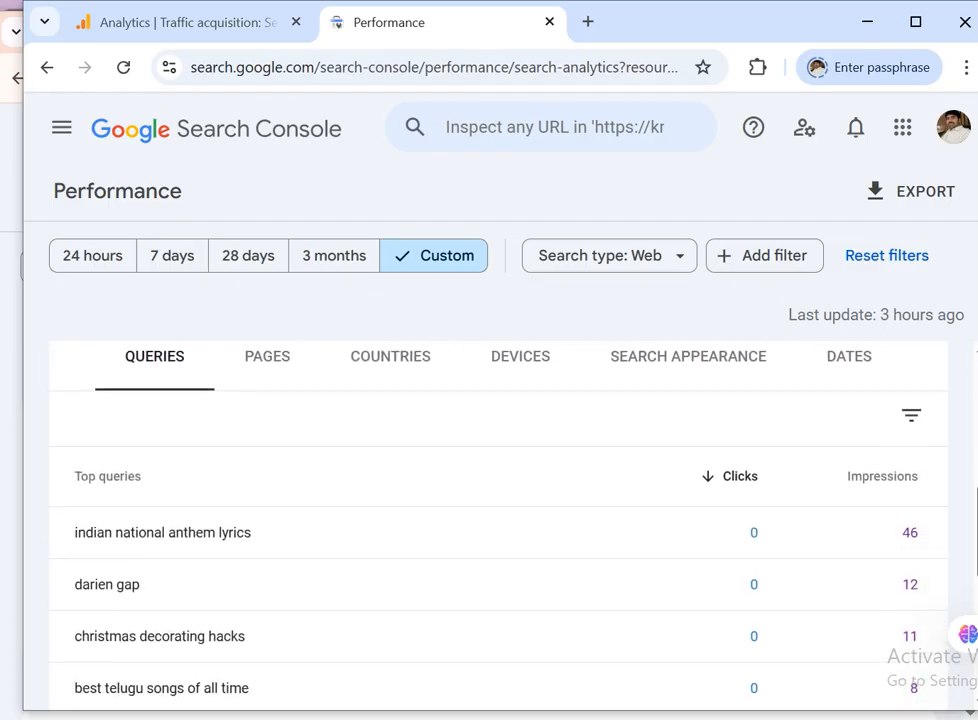
left_click_drag(976, 532, 976, 460)
scroll(389, 480, "down", 1)
left_click(267, 595)
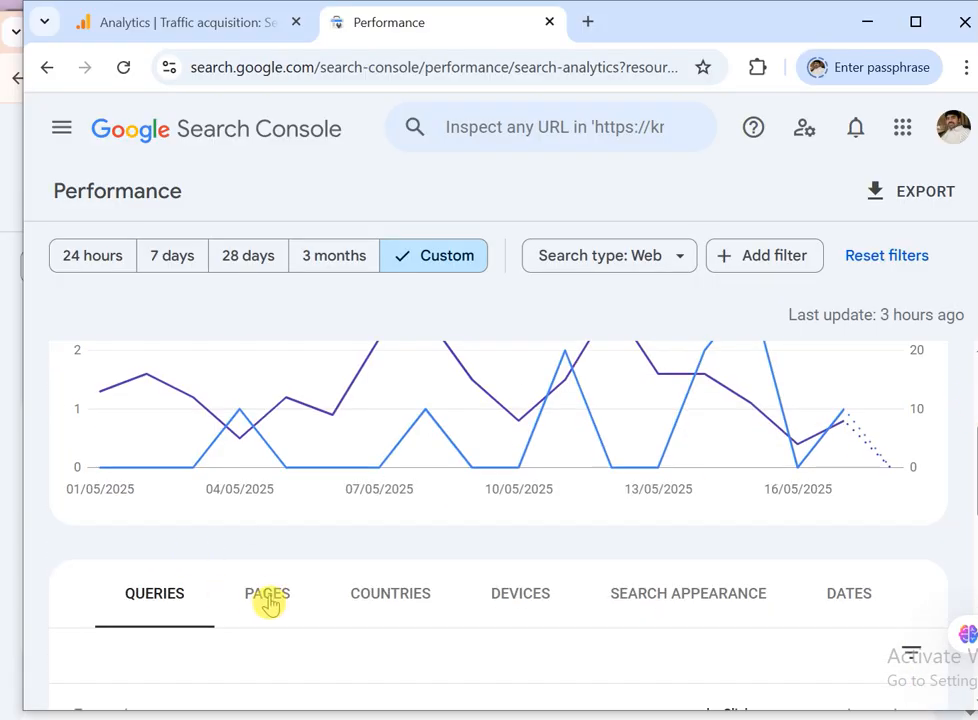
scroll(489, 500, "down", 3)
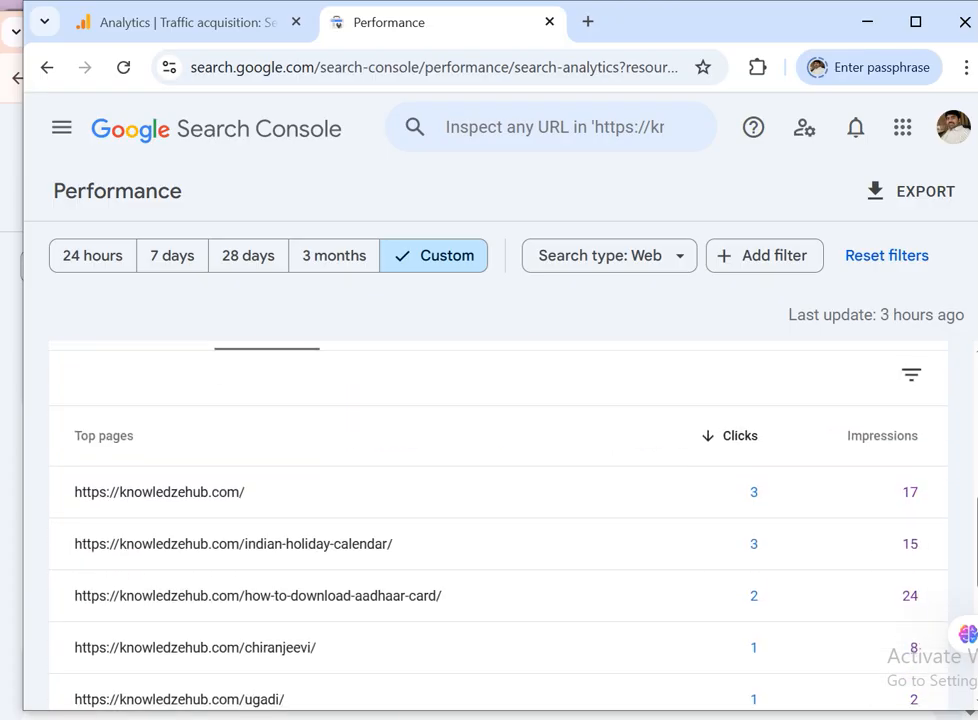
left_click_drag(976, 555, 976, 562)
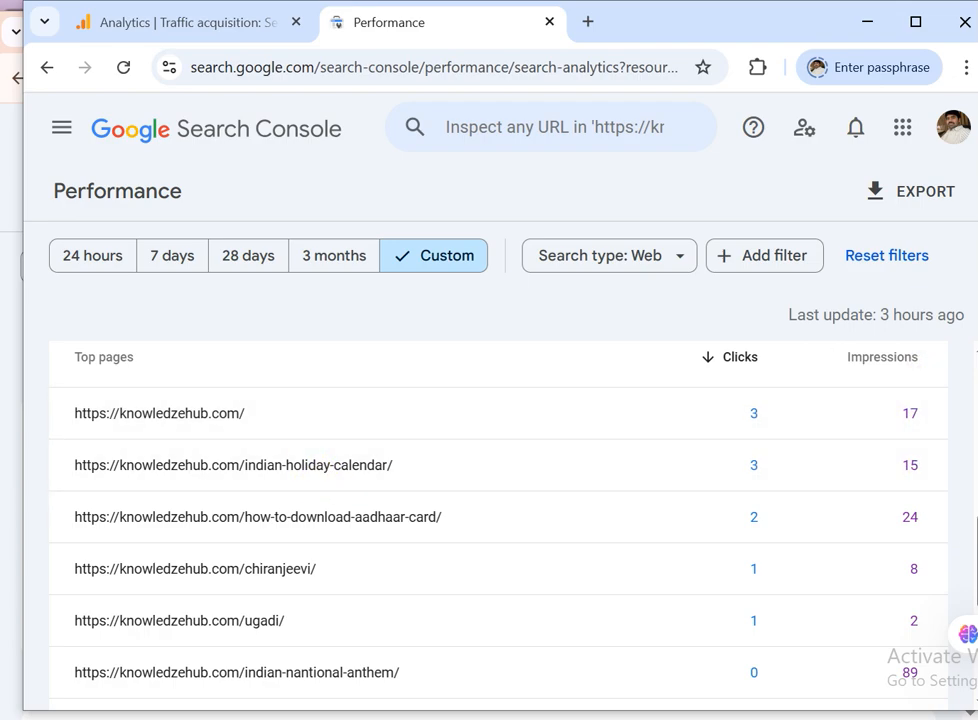
left_click_drag(976, 555, 971, 241)
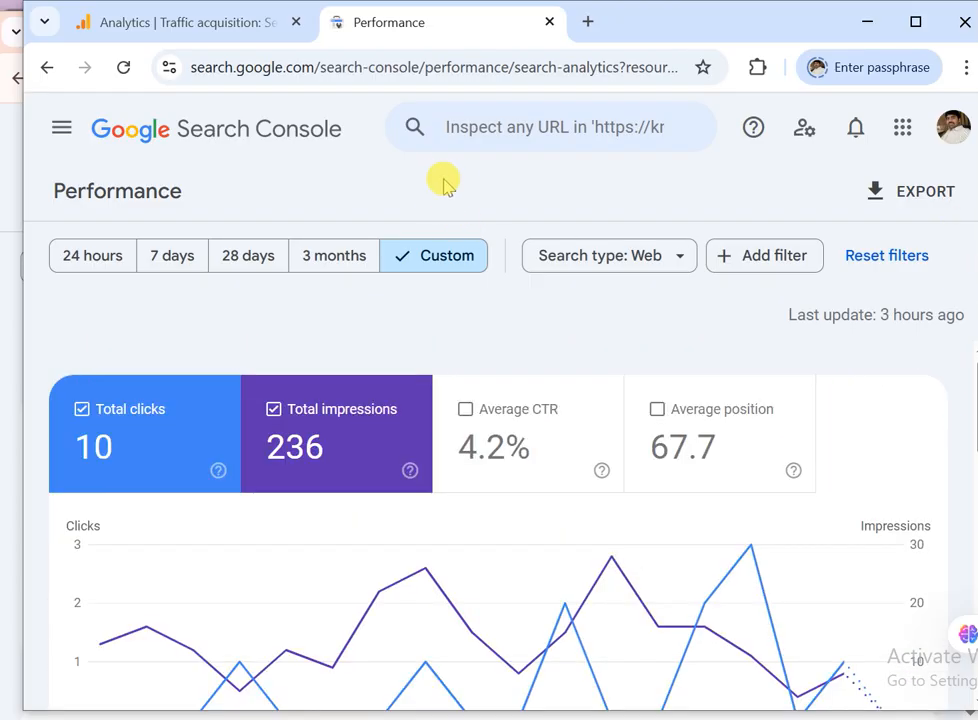
Step: Leave the knowledzehub.com window and show the "How to Set Up Google Analytics" slide in SEO_Course_Presentation
left_click(866, 30)
left_click(618, 266)
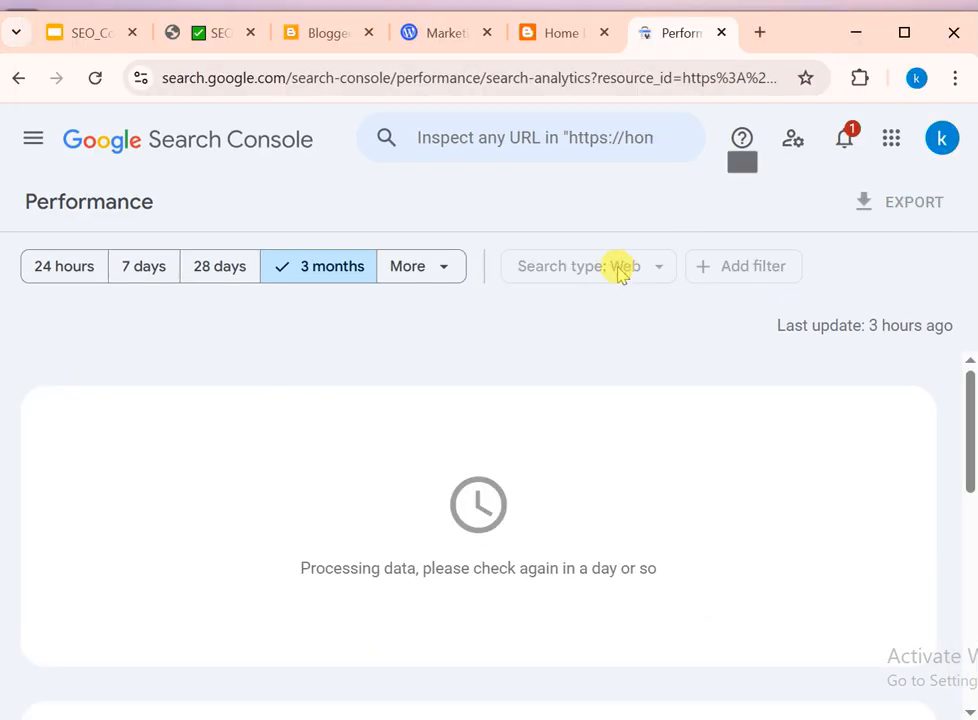
left_click(316, 38)
left_click(74, 36)
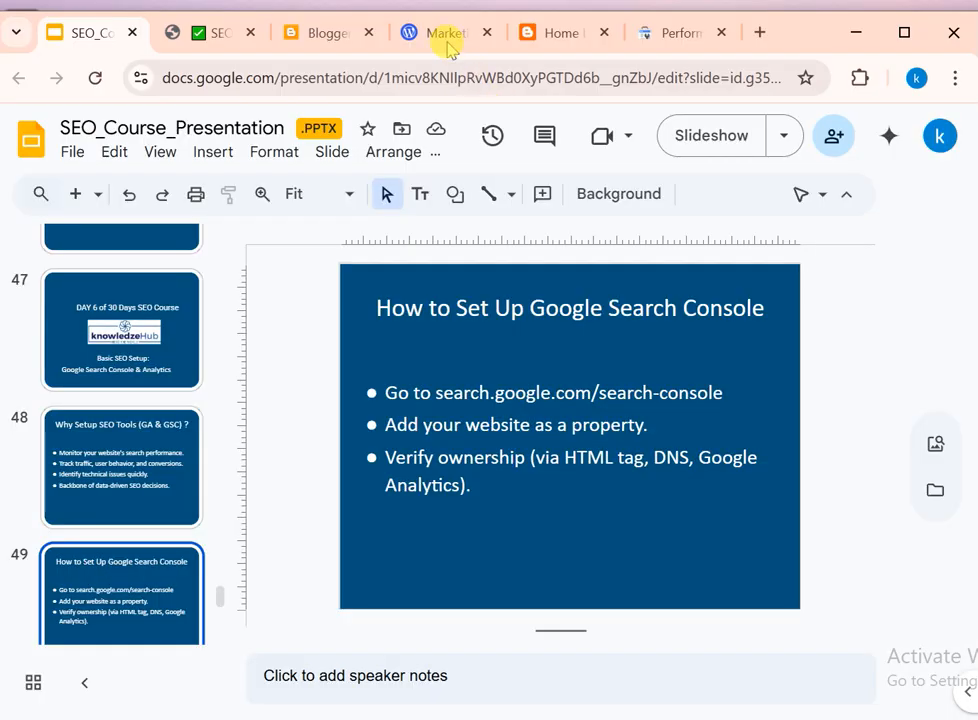
left_click(446, 42)
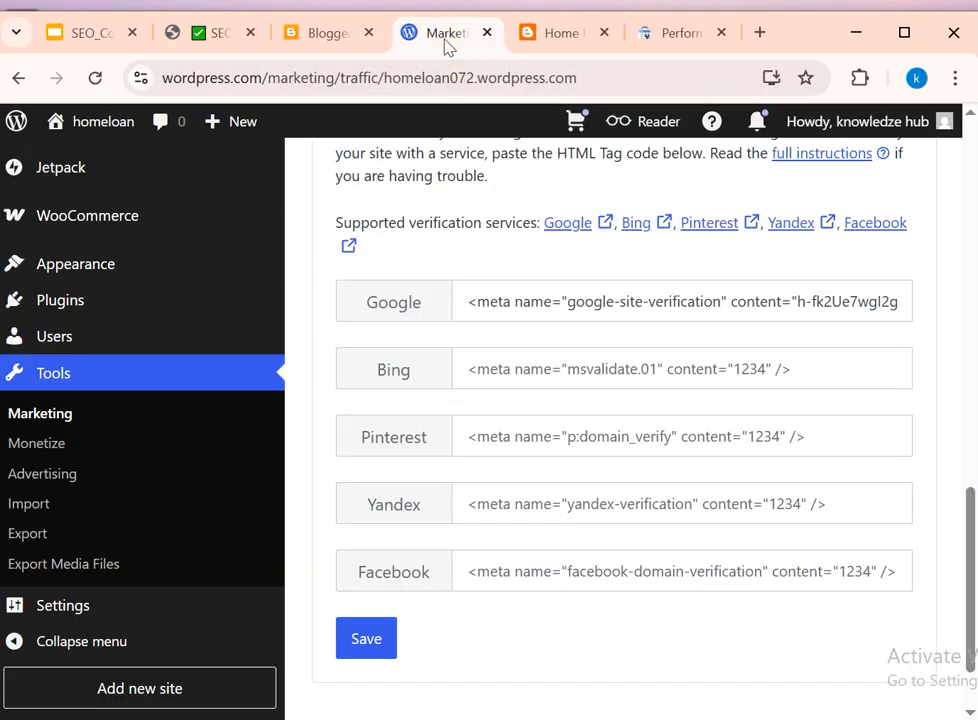
left_click(96, 36)
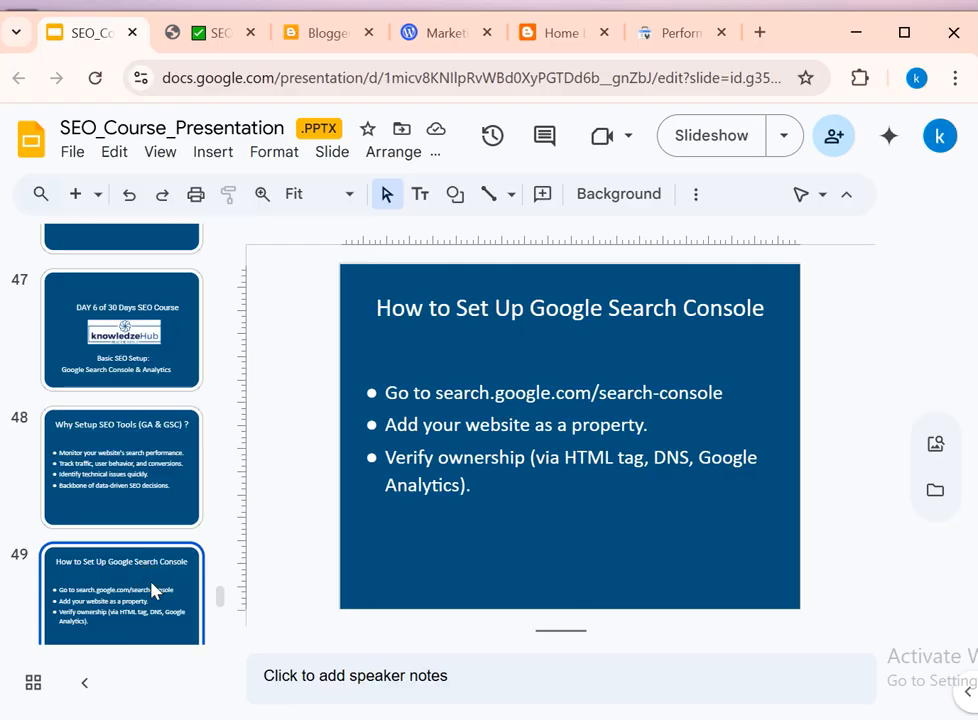
key("Down")
left_click(142, 550)
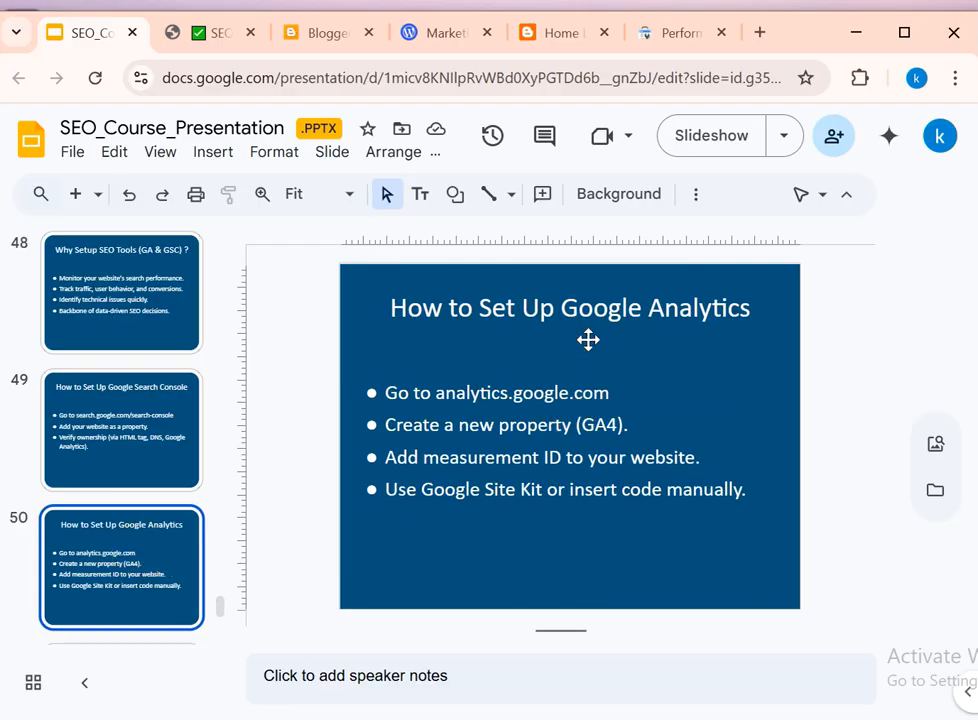
Step: View the homeloan WordPress site's verification services settings and the published Home Loan Guide post on Blogger
left_click(443, 34)
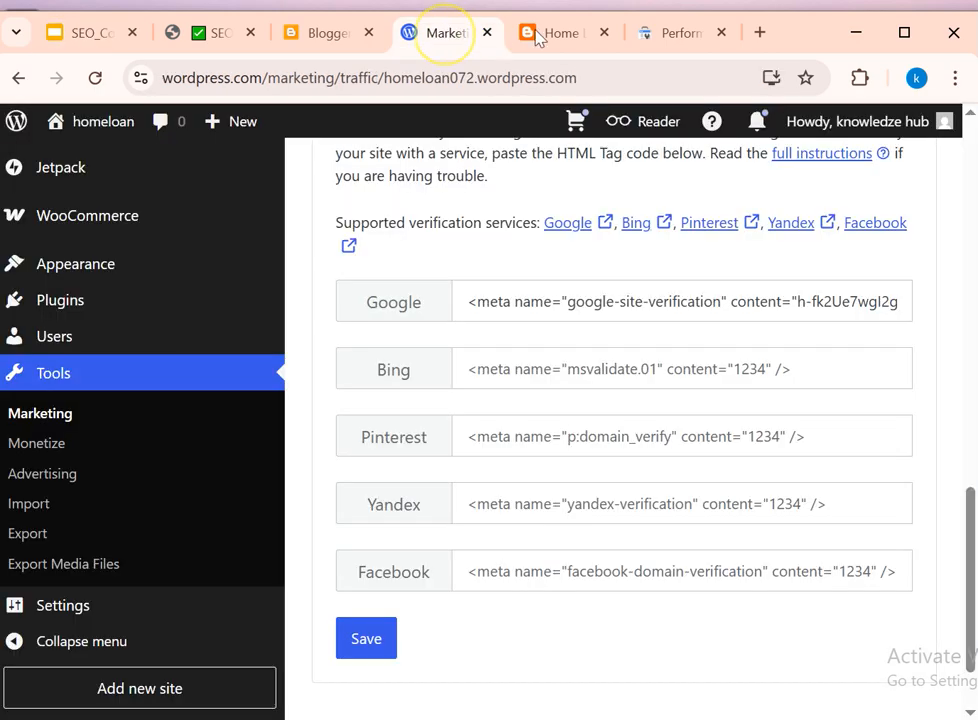
left_click(550, 35)
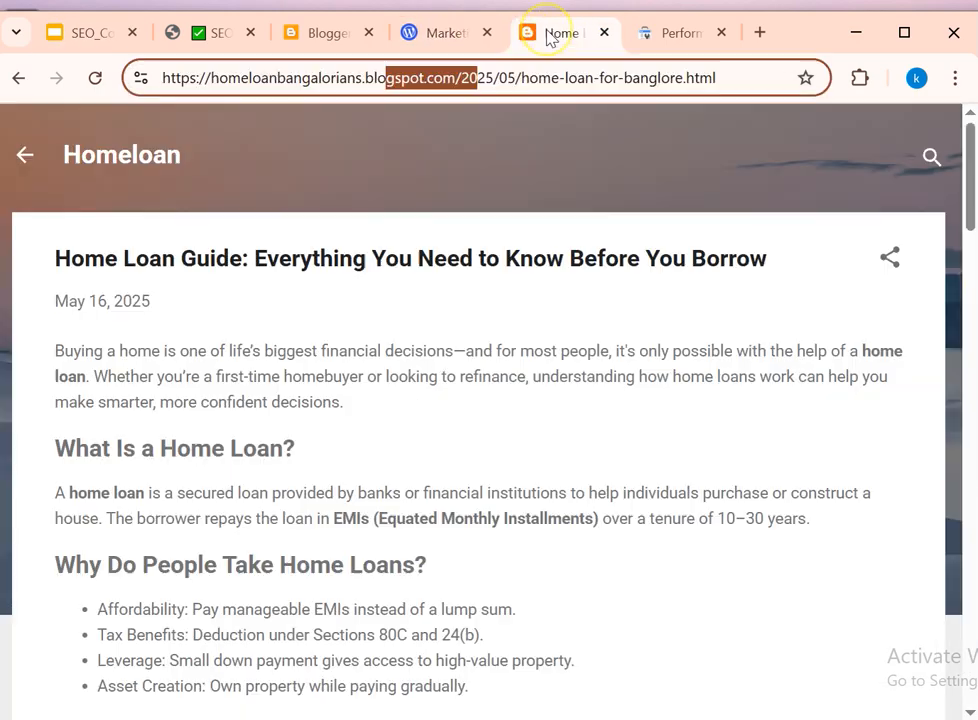
left_click(444, 38)
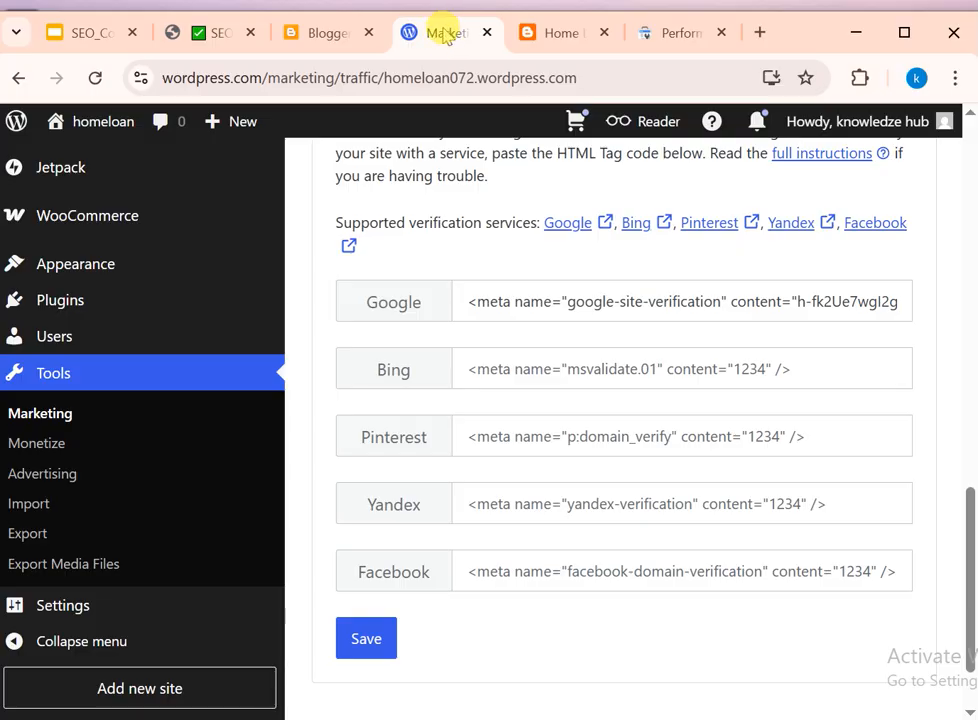
left_click(560, 33)
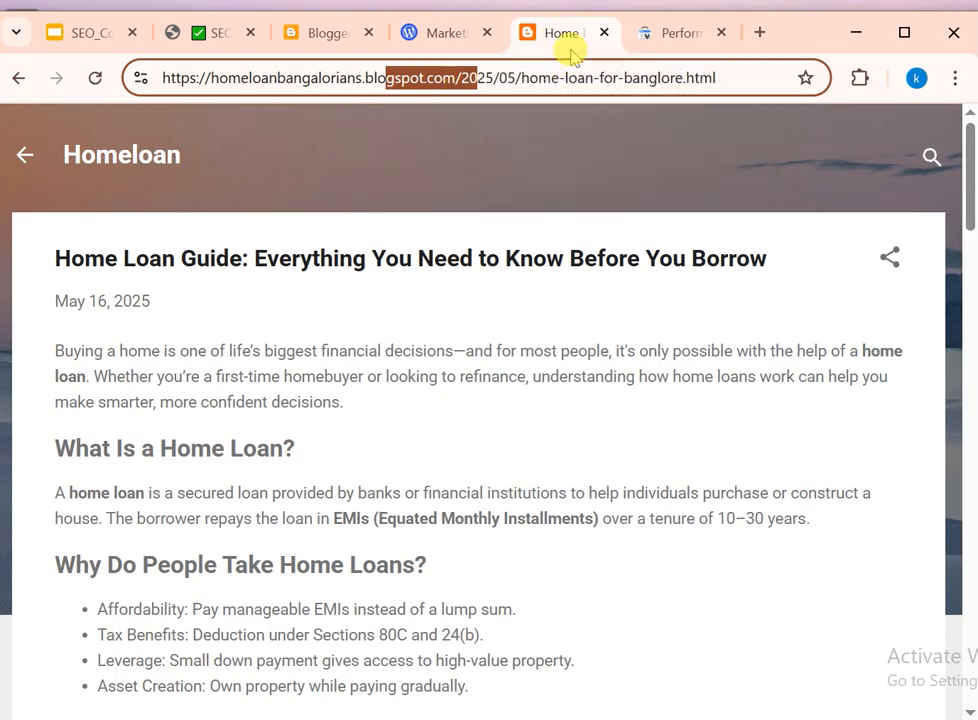
Step: Search Google for analytics.google.com in a new tab and look through the results
left_click(761, 35)
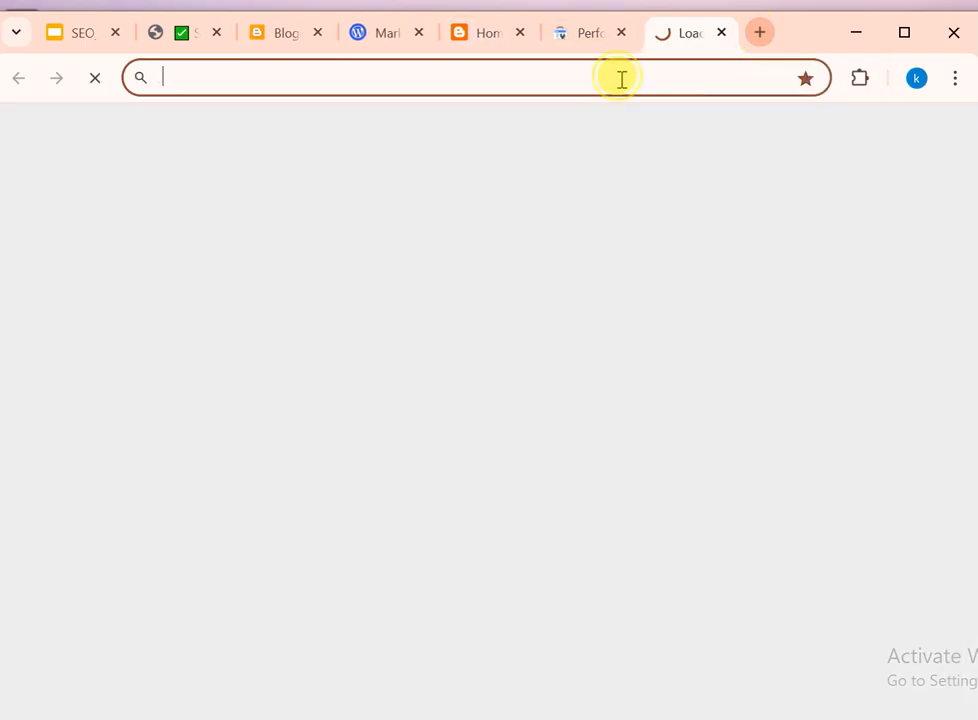
type("o")
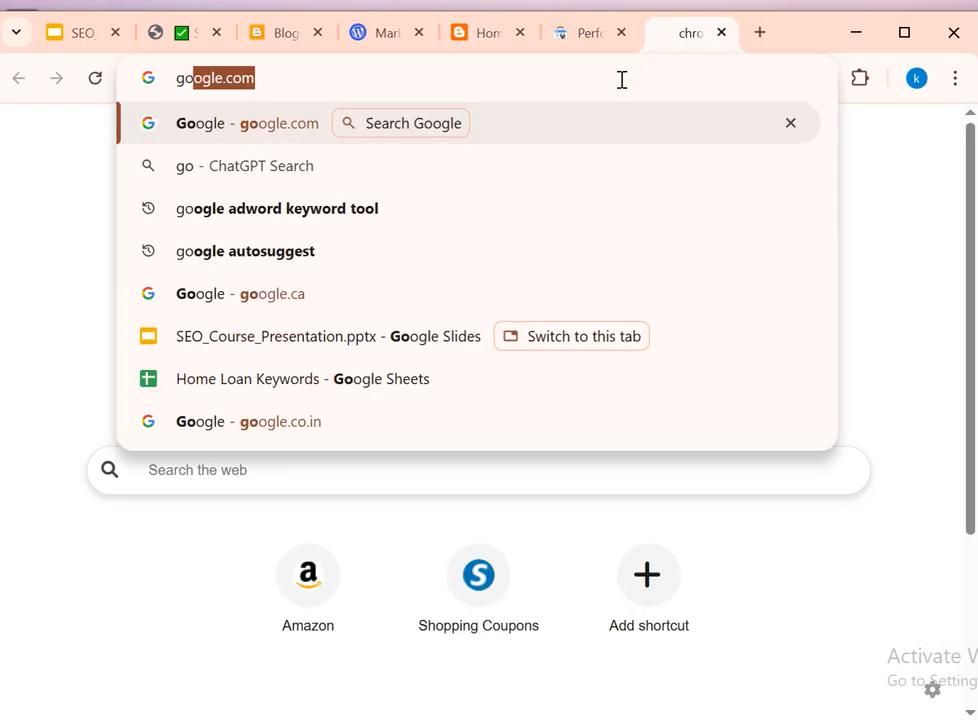
key("Return")
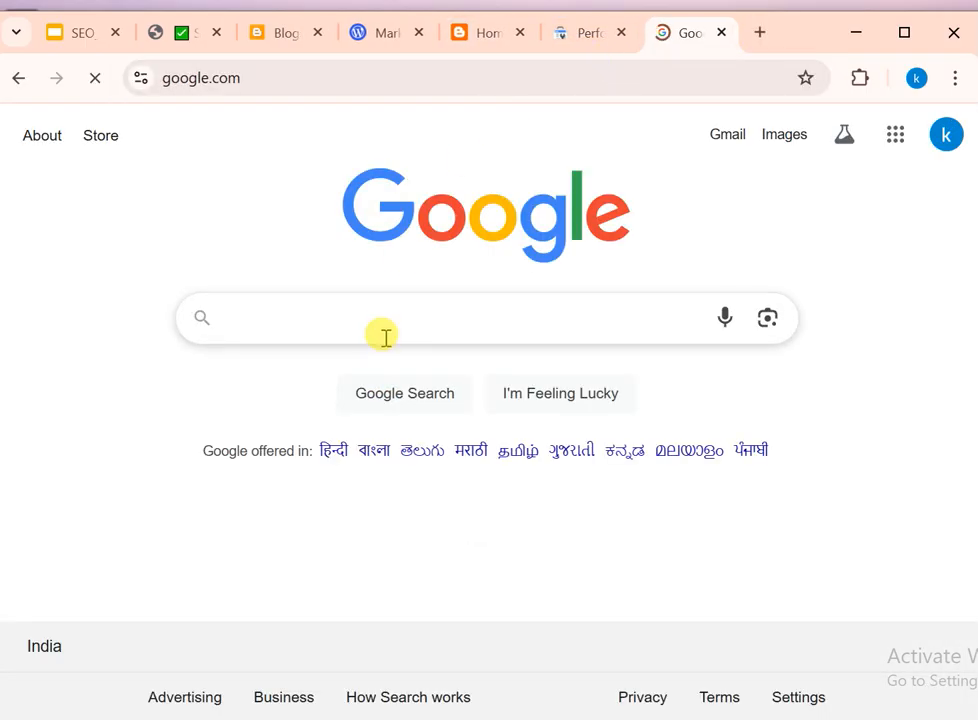
left_click(387, 332)
type("a")
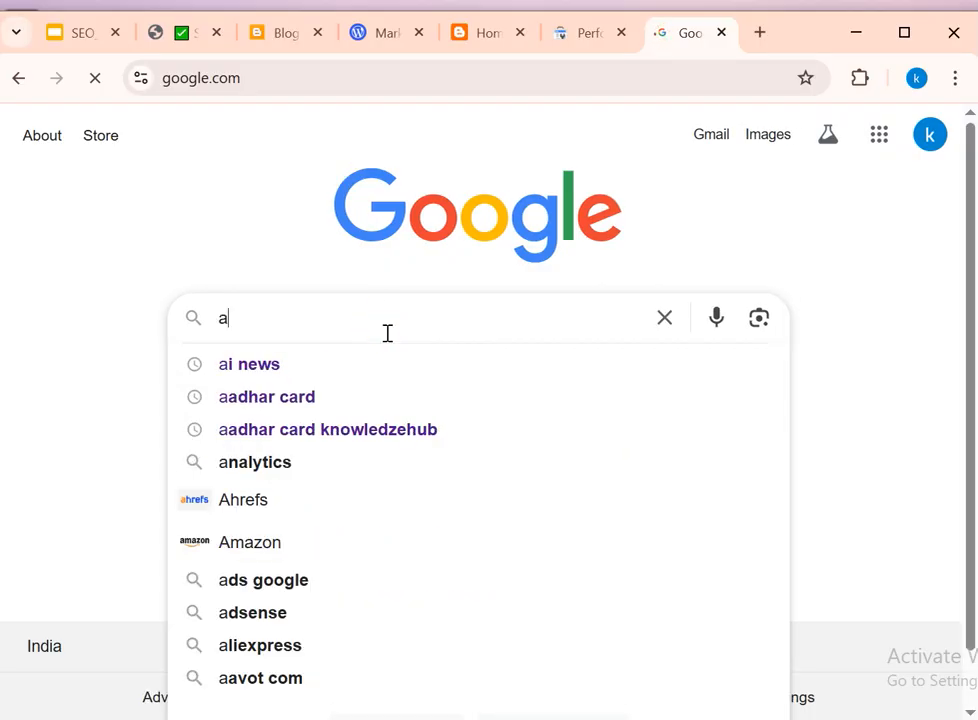
type("nalytic")
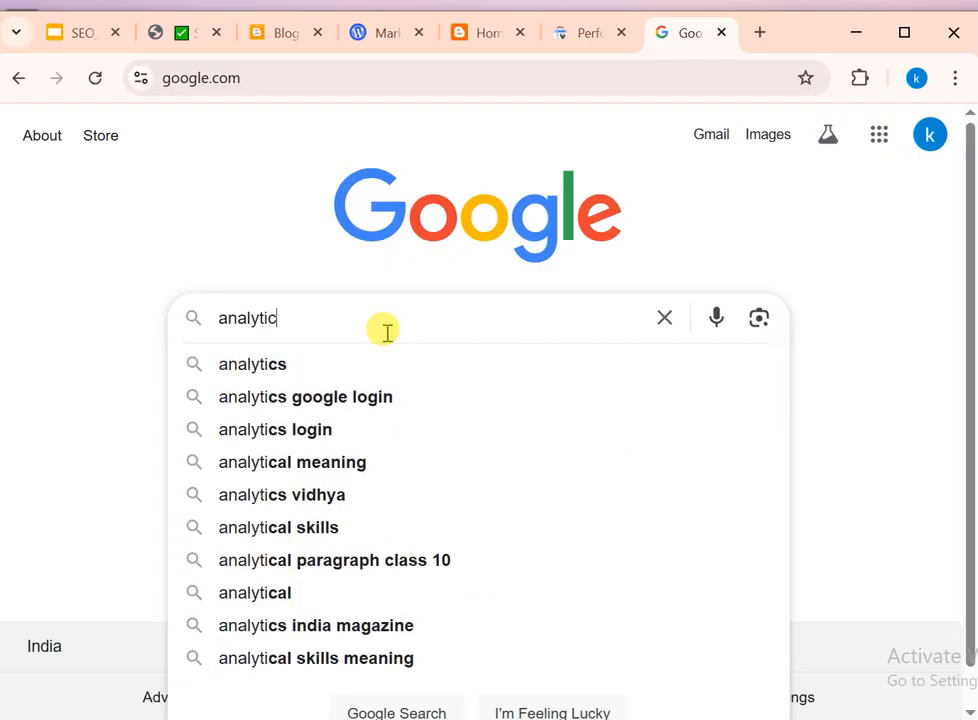
type("s.google.com")
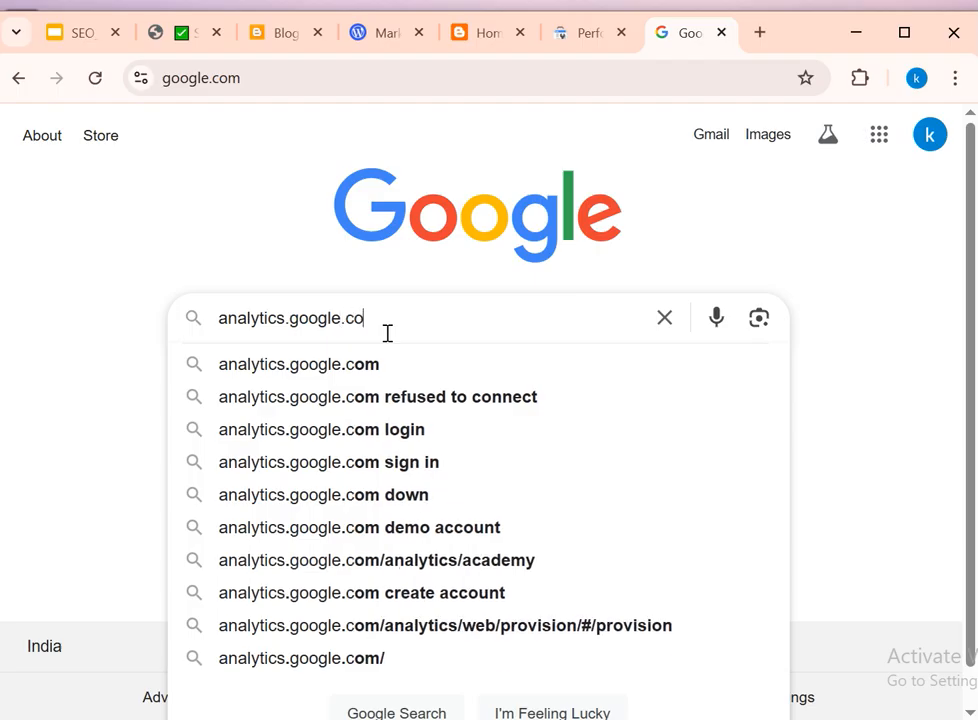
key("Return")
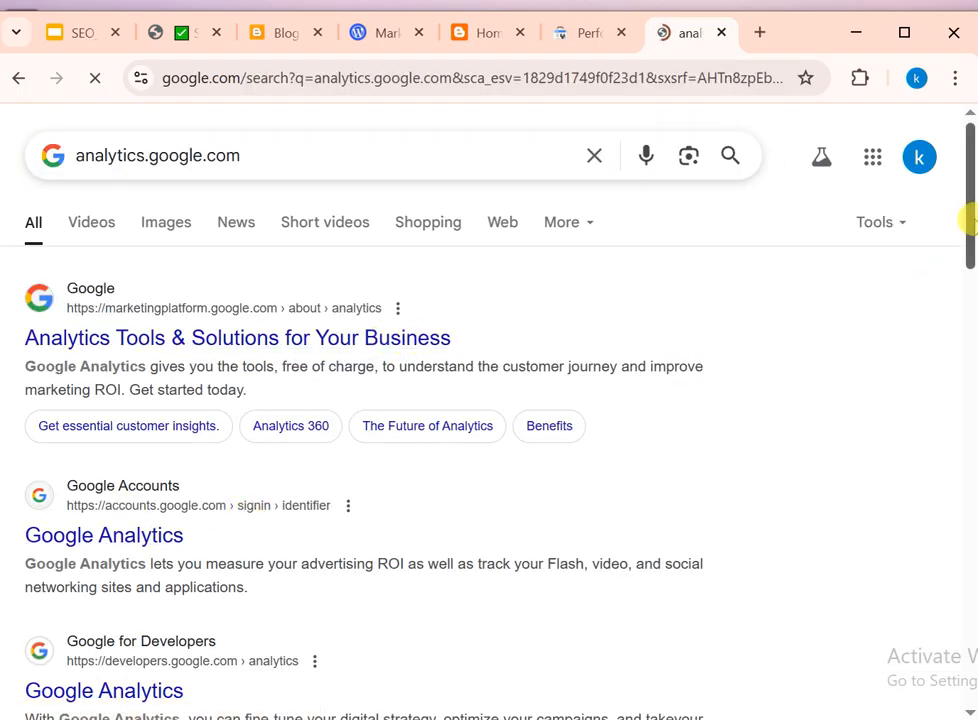
left_click_drag(969, 220, 968, 278)
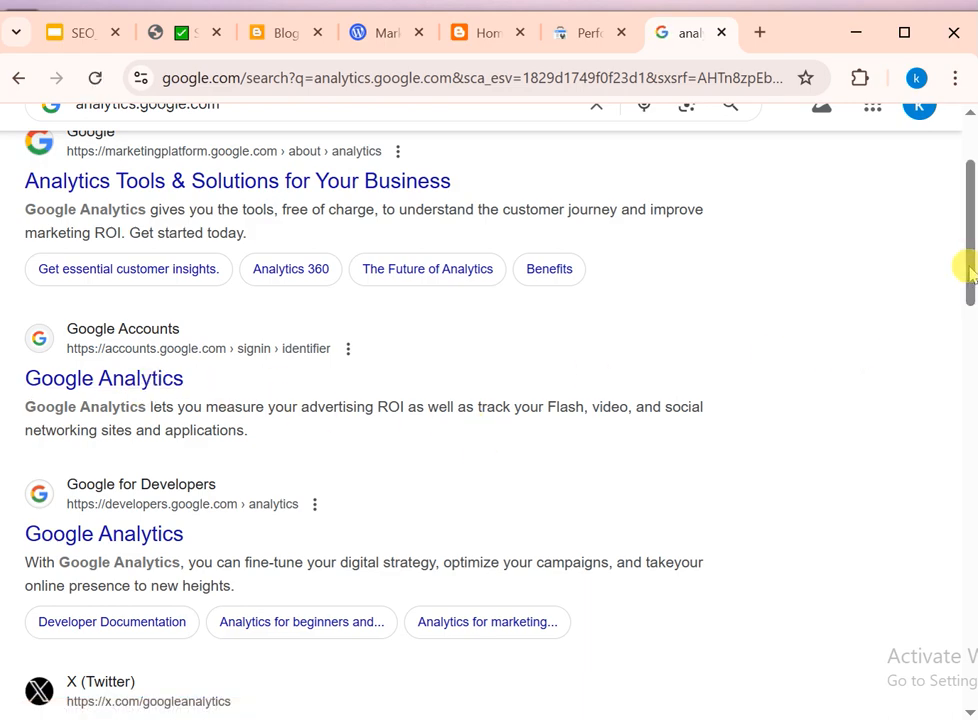
left_click_drag(963, 264, 967, 212)
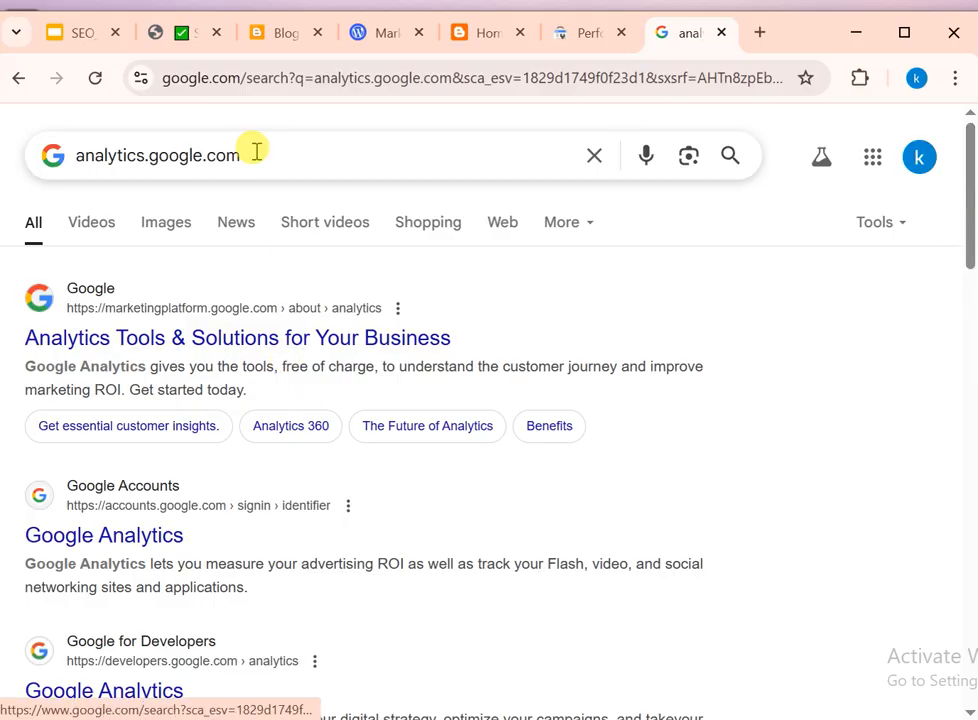
Step: Search Google for "google analytics" and open the "Analytics Tools & Solutions for Your Business" result
left_click_drag(288, 153, 92, 144)
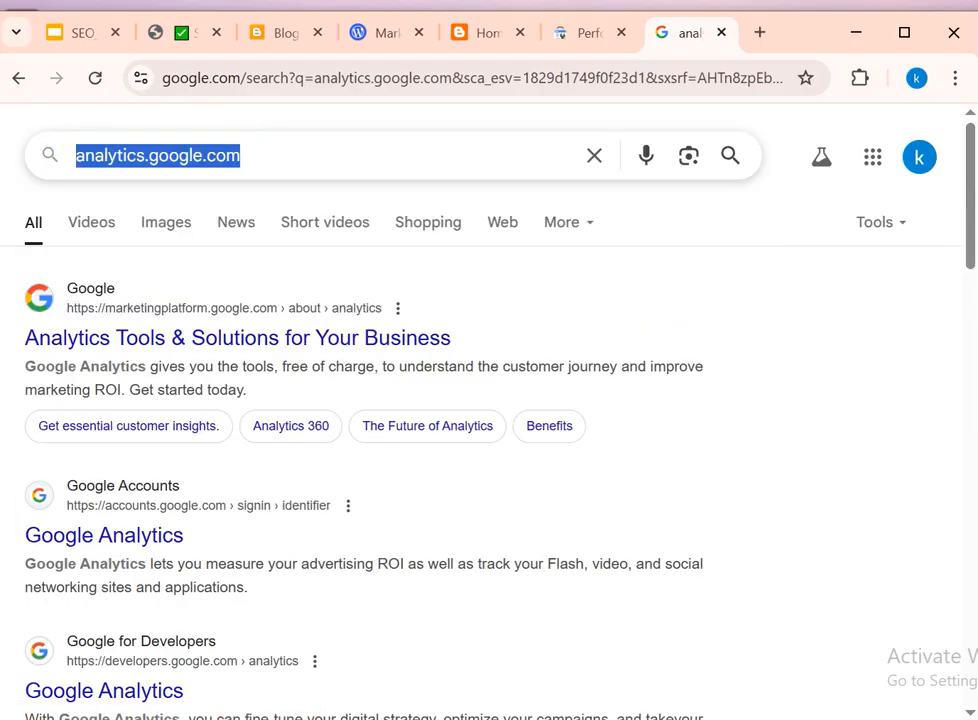
type("google analy")
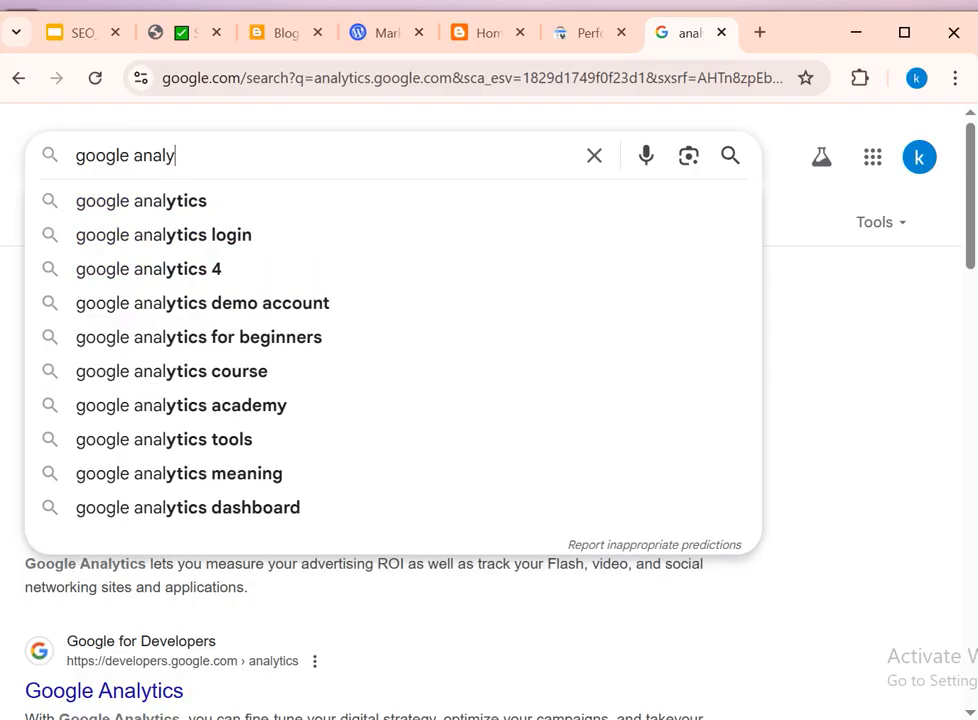
type("tics")
key("Return")
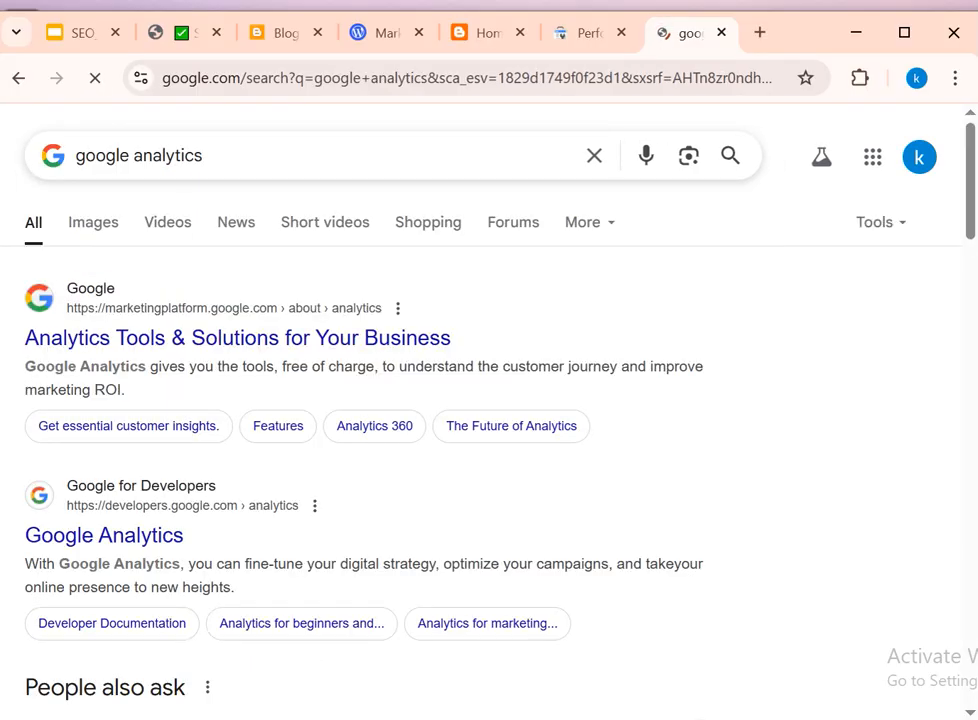
left_click(236, 343)
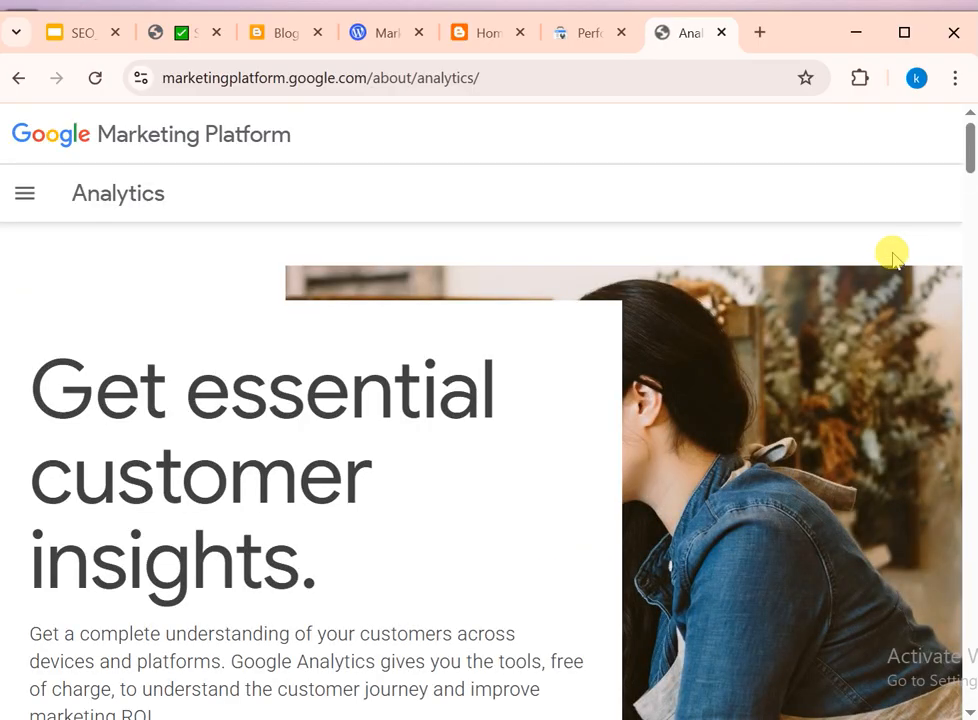
Step: Get started with Google Analytics from the Marketing Platform page and close that page, keeping the analytics.google.com one
left_click_drag(965, 148, 969, 192)
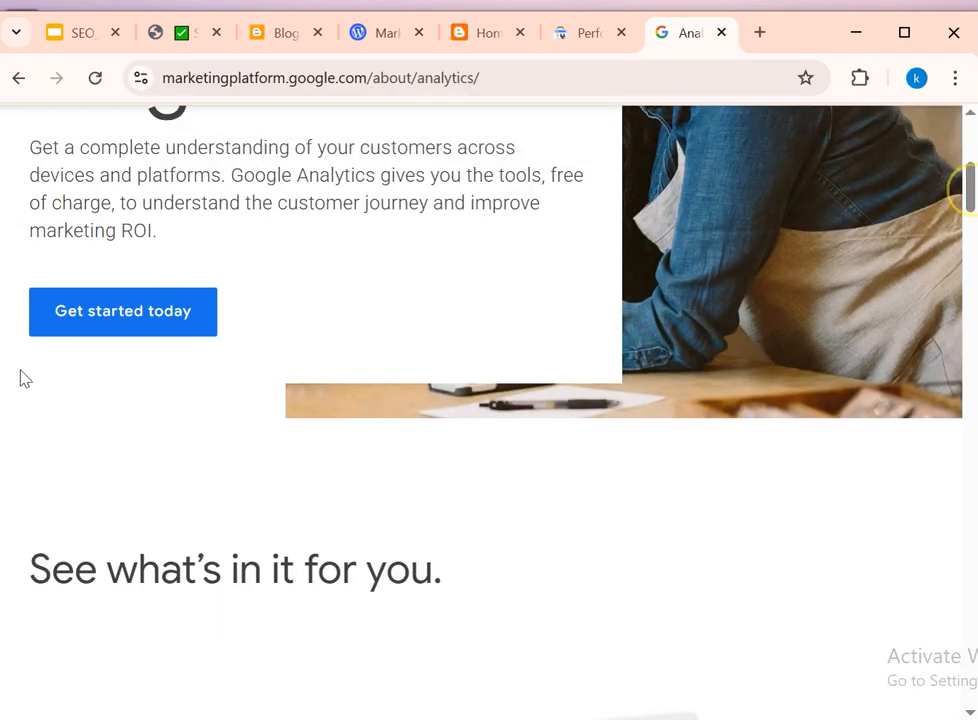
left_click(116, 327)
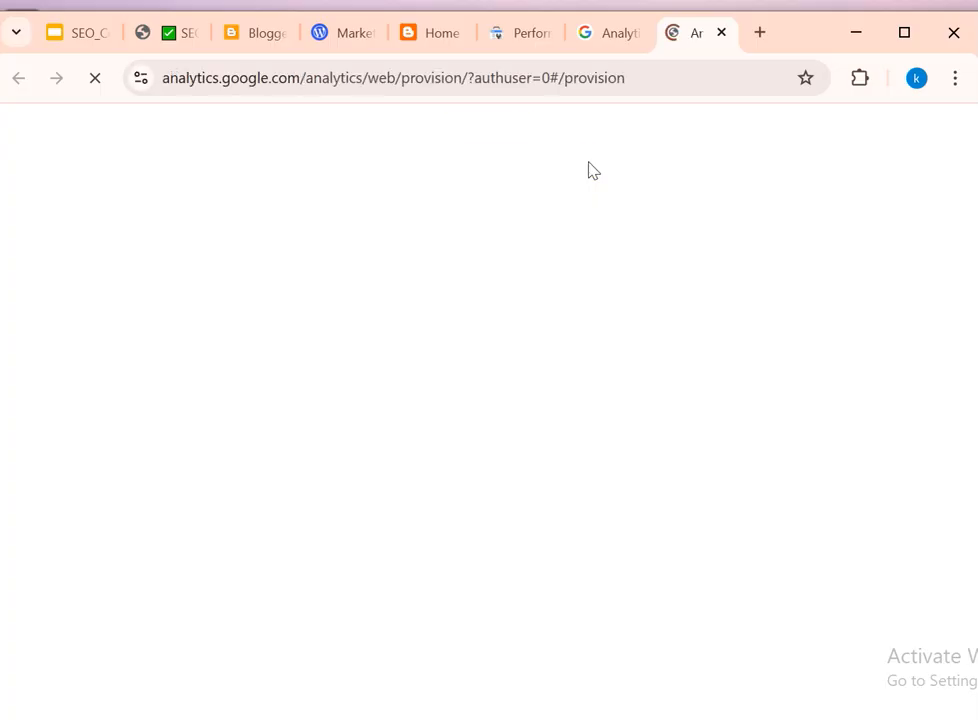
left_click(301, 77)
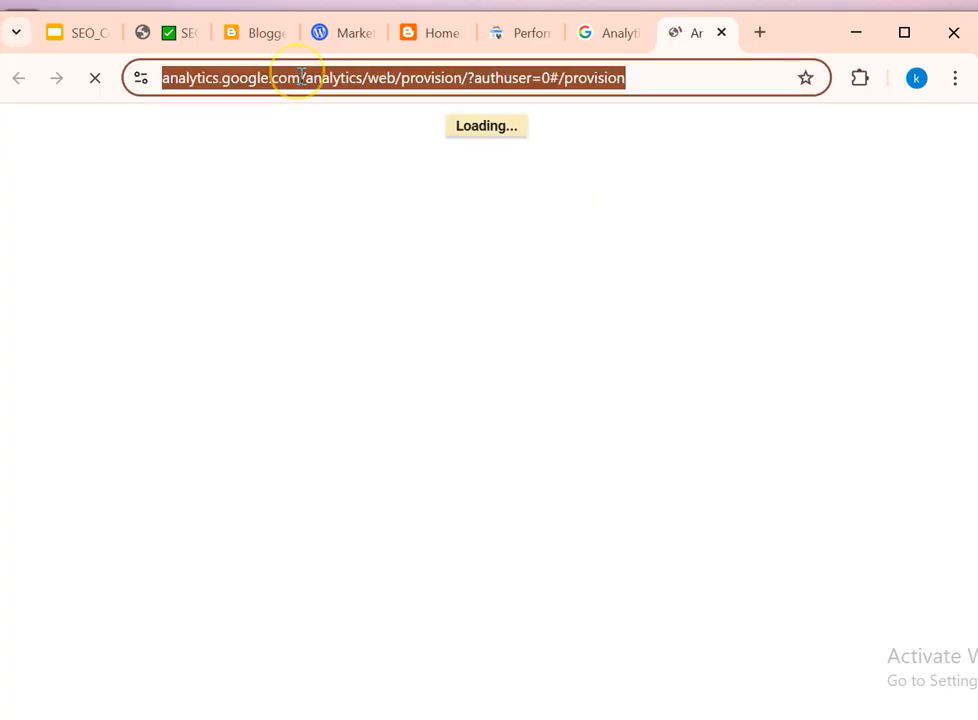
left_click(304, 78)
left_click_drag(350, 77, 145, 79)
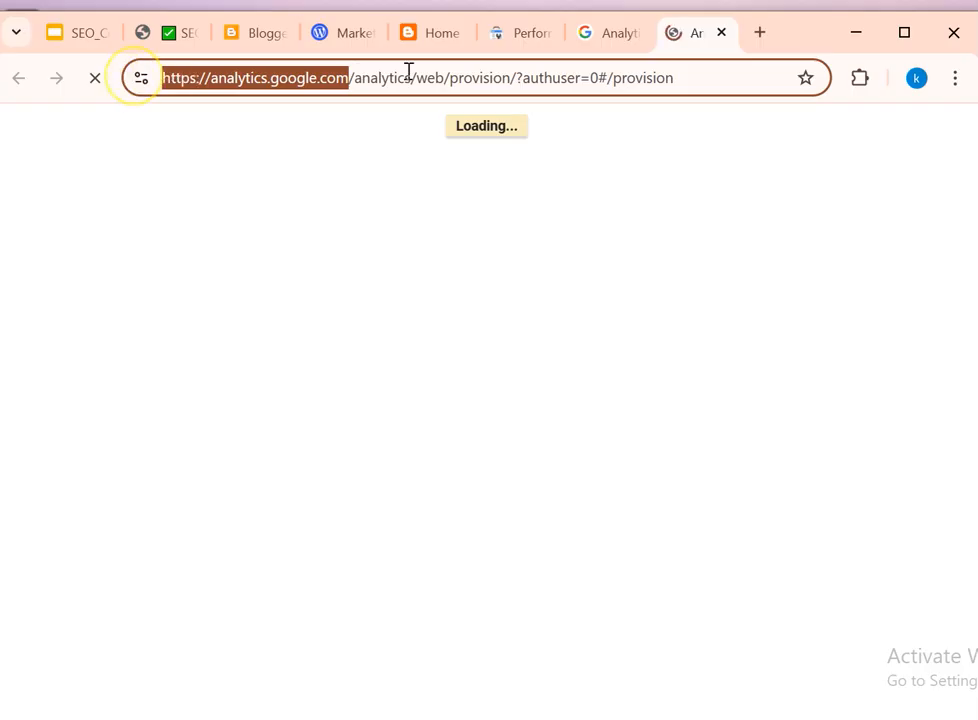
left_click(630, 36)
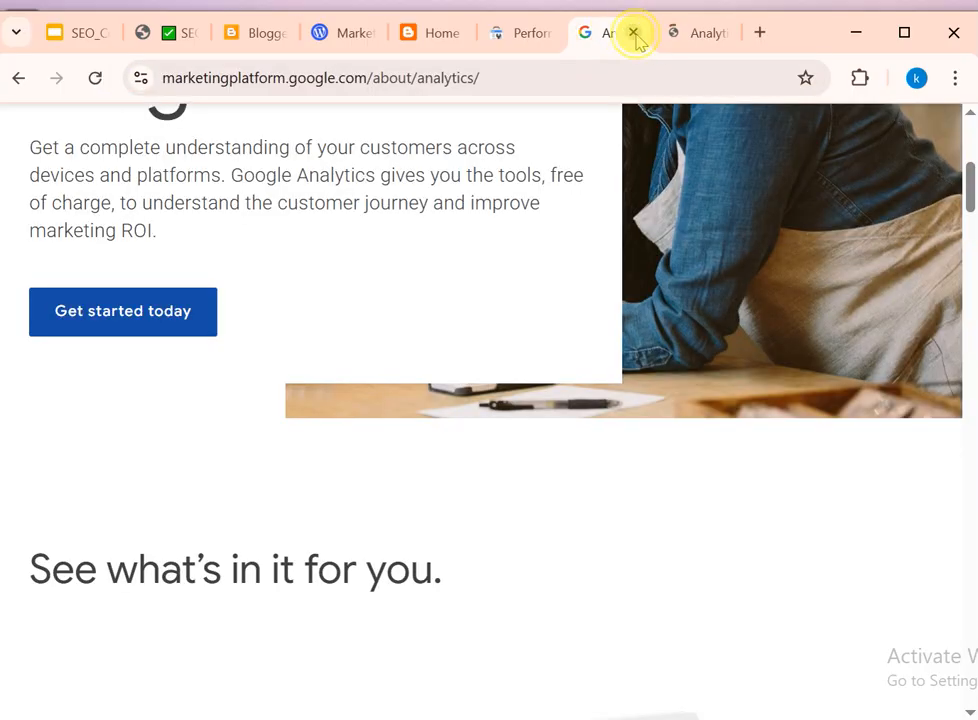
left_click(634, 34)
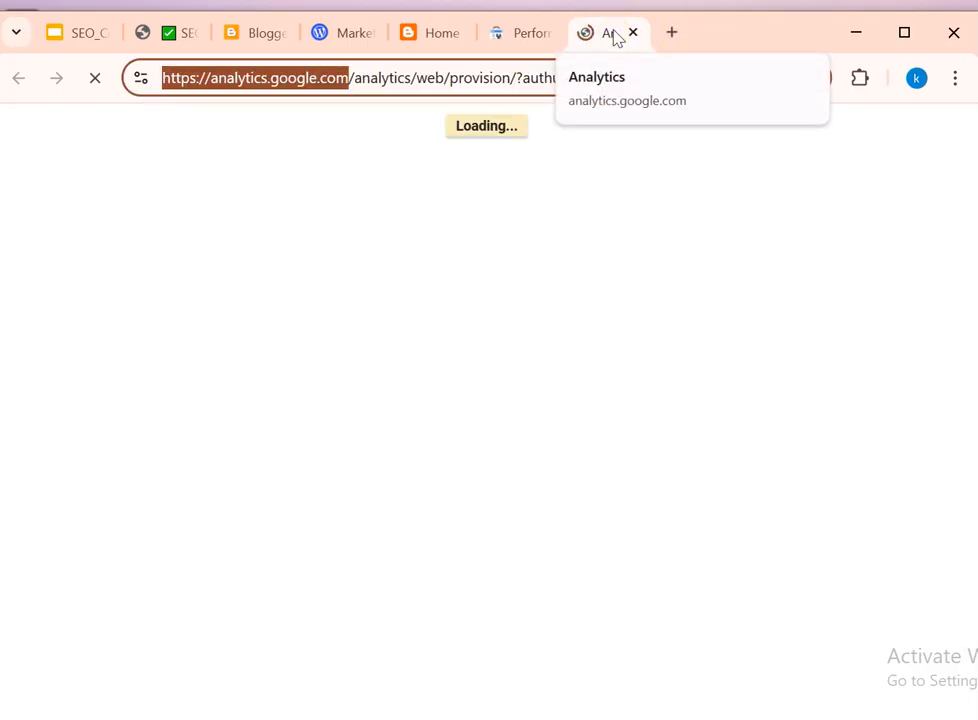
left_click(475, 75)
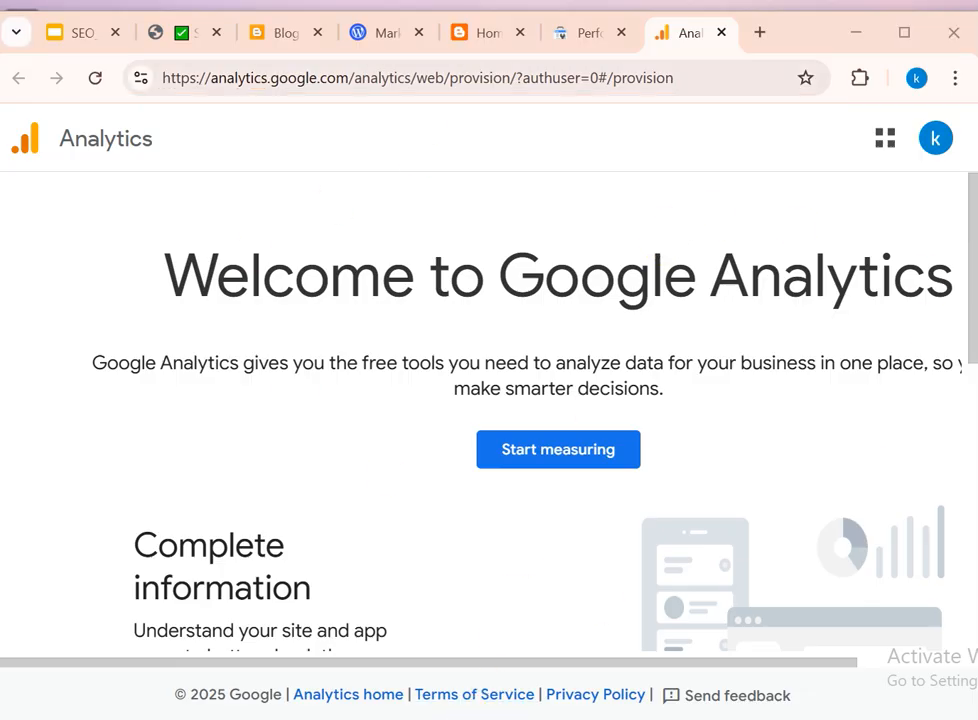
Step: Switch to the knowledzehub.com Analytics window and look over its list of Analytics accounts and properties
key("alt+Tab")
left_click(177, 27)
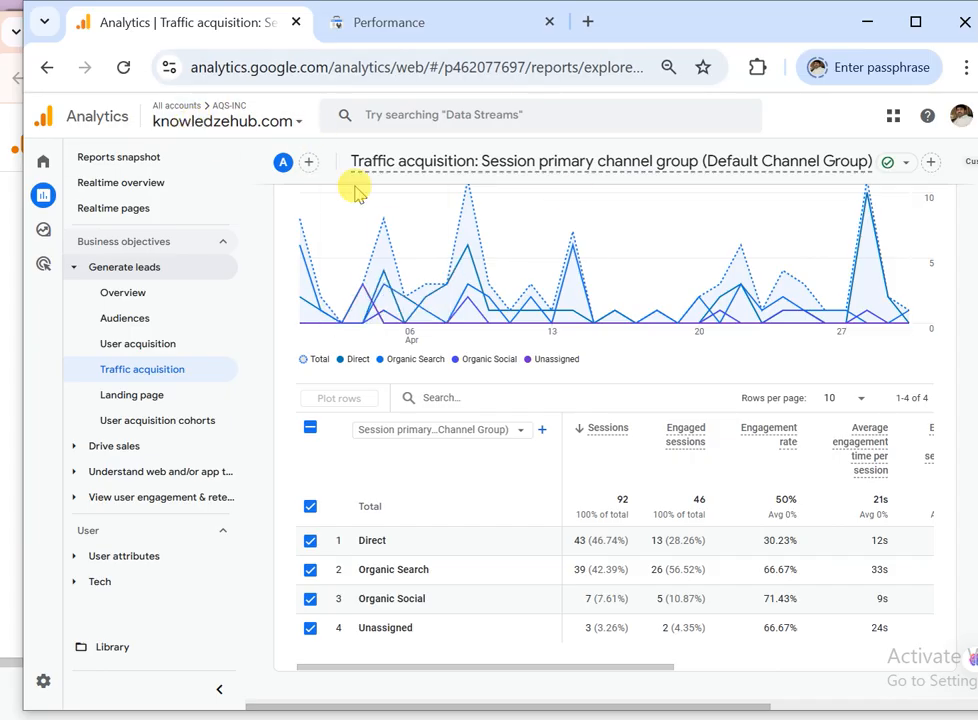
left_click(195, 121)
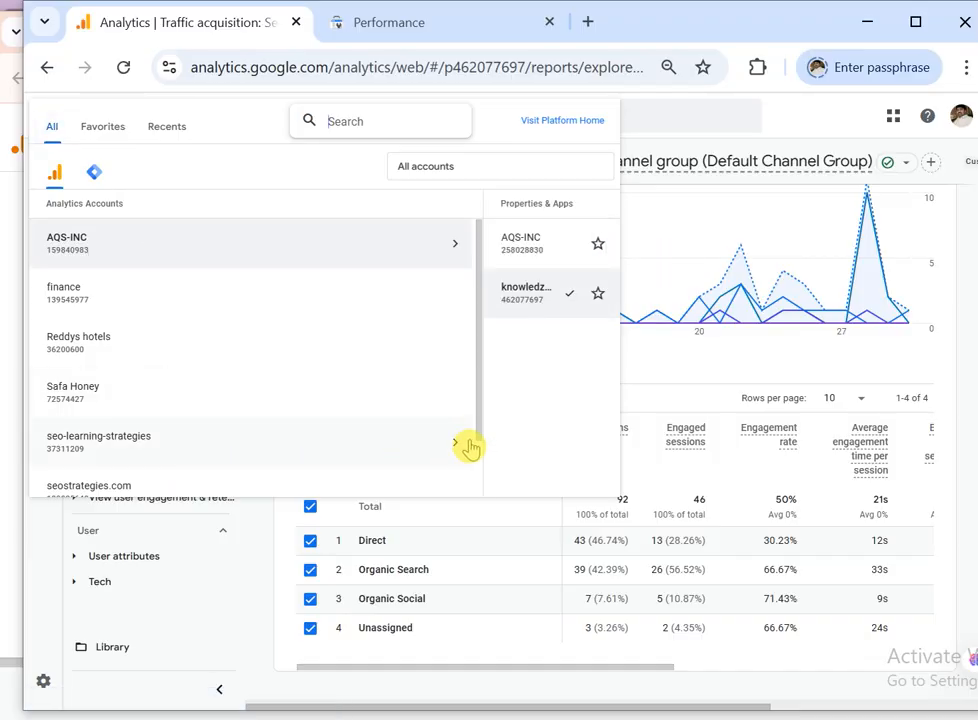
left_click_drag(478, 425, 465, 255)
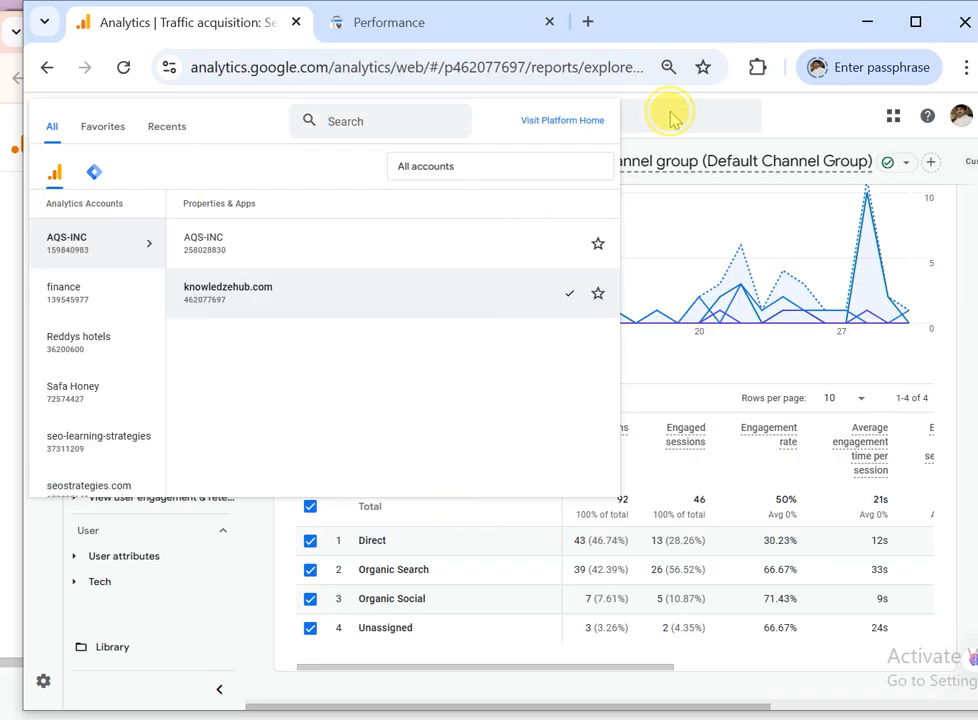
left_click(670, 116)
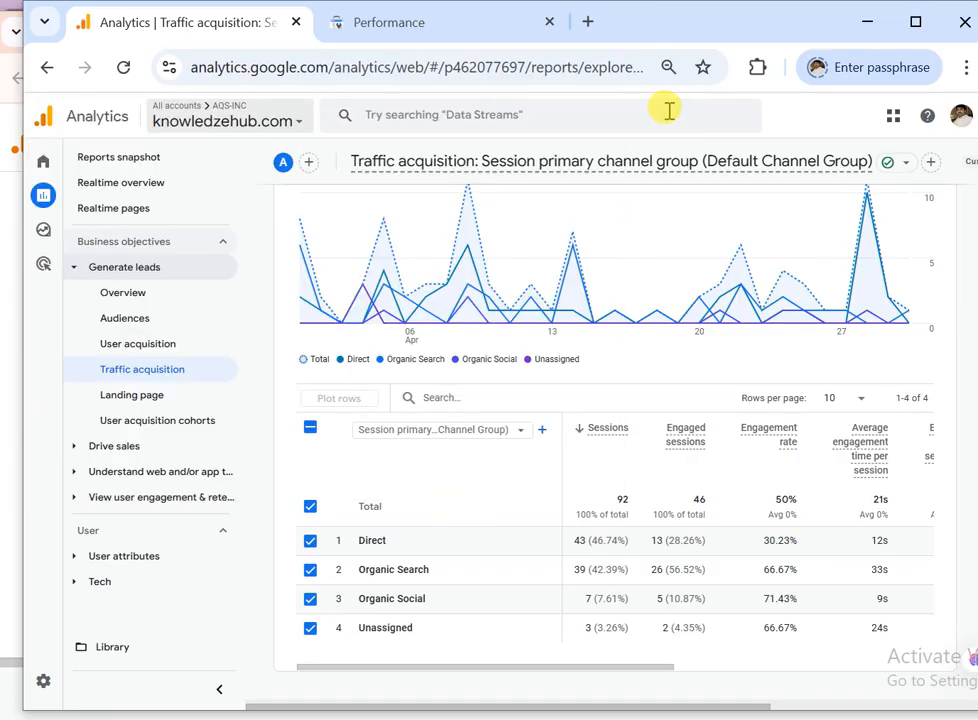
Step: View the knowledzehub.com Admin settings, expand the Property section, and bring up the form for creating a property
left_click(40, 685)
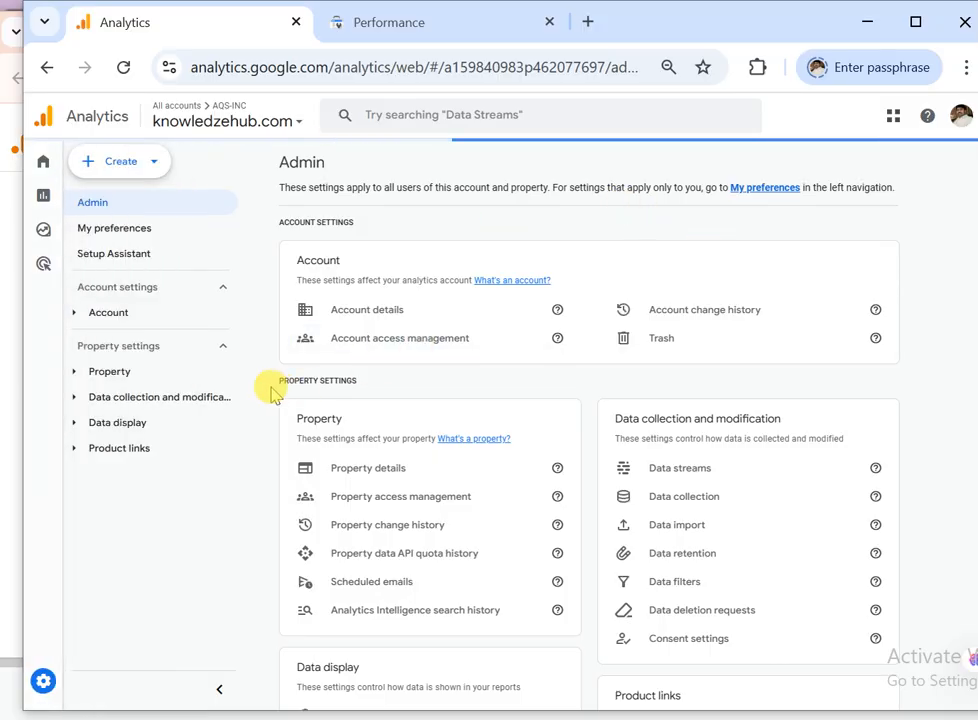
left_click(165, 378)
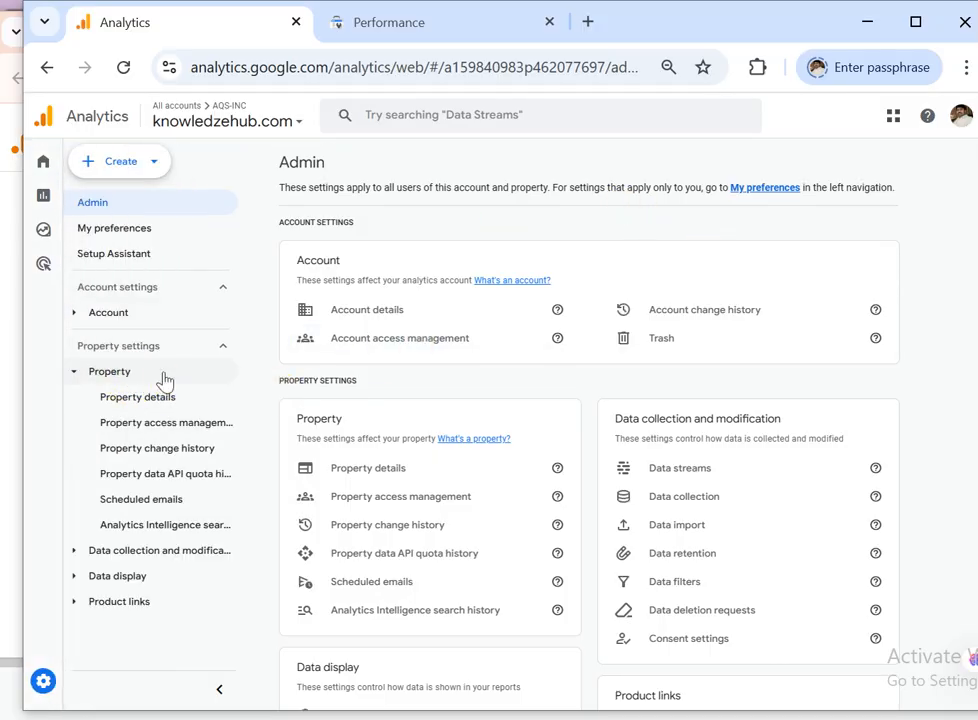
left_click(117, 397)
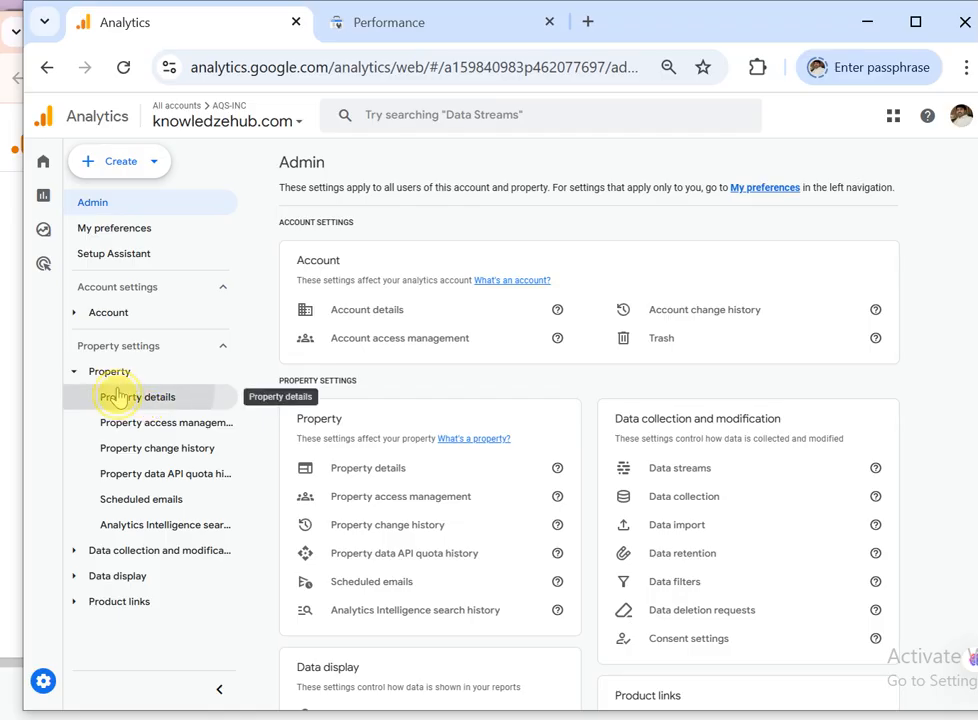
left_click(121, 162)
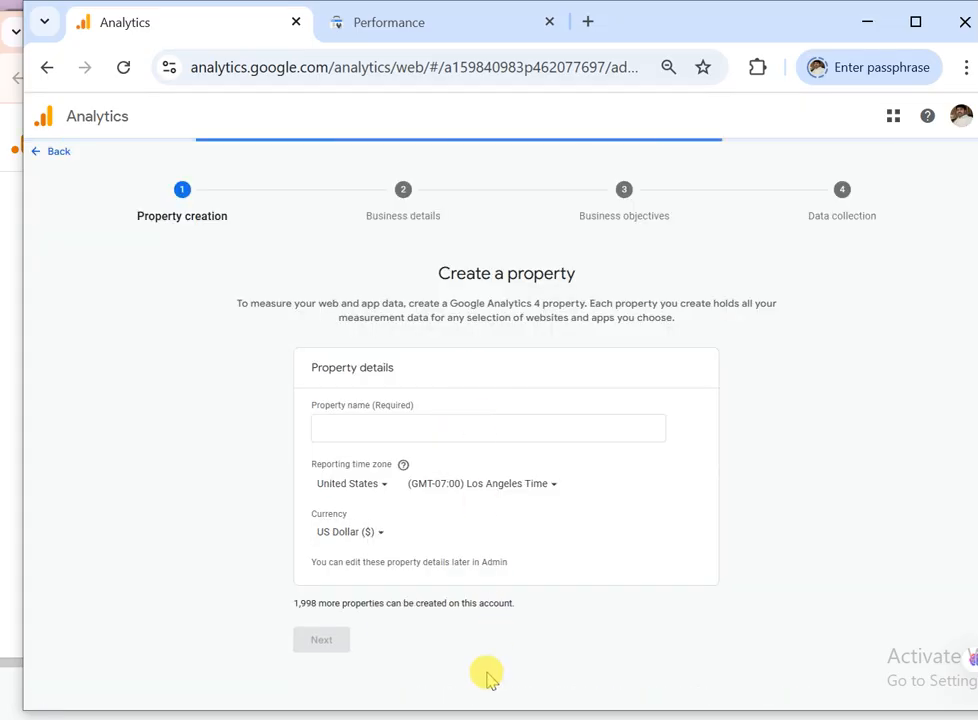
Step: Return to the "Welcome to Google Analytics" page in the home loan window and start creating an Analytics account
key("alt+Tab")
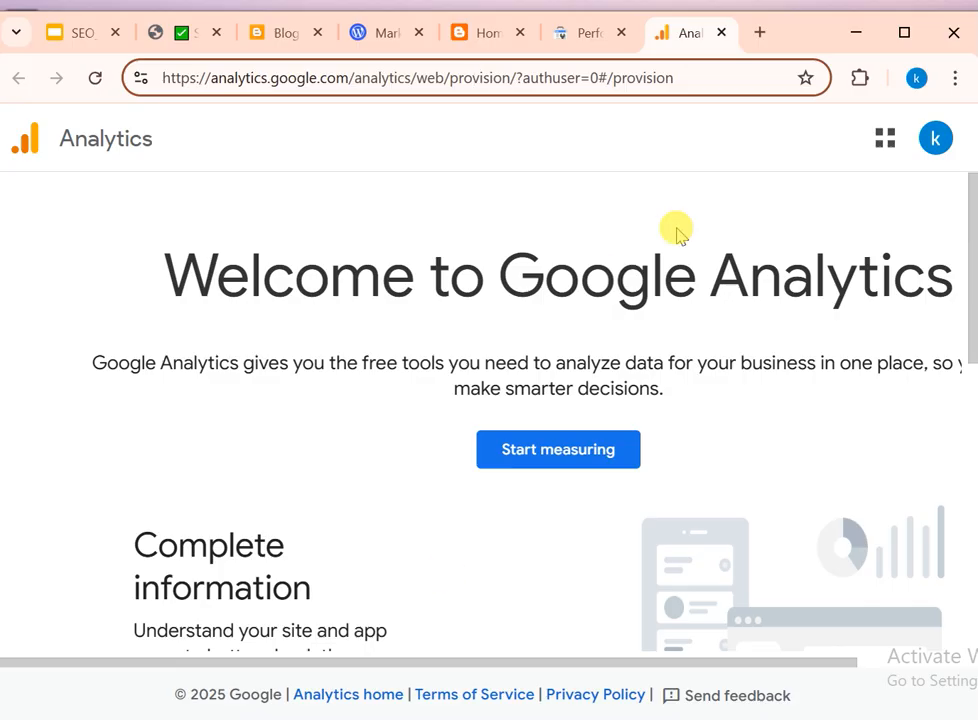
left_click(516, 170)
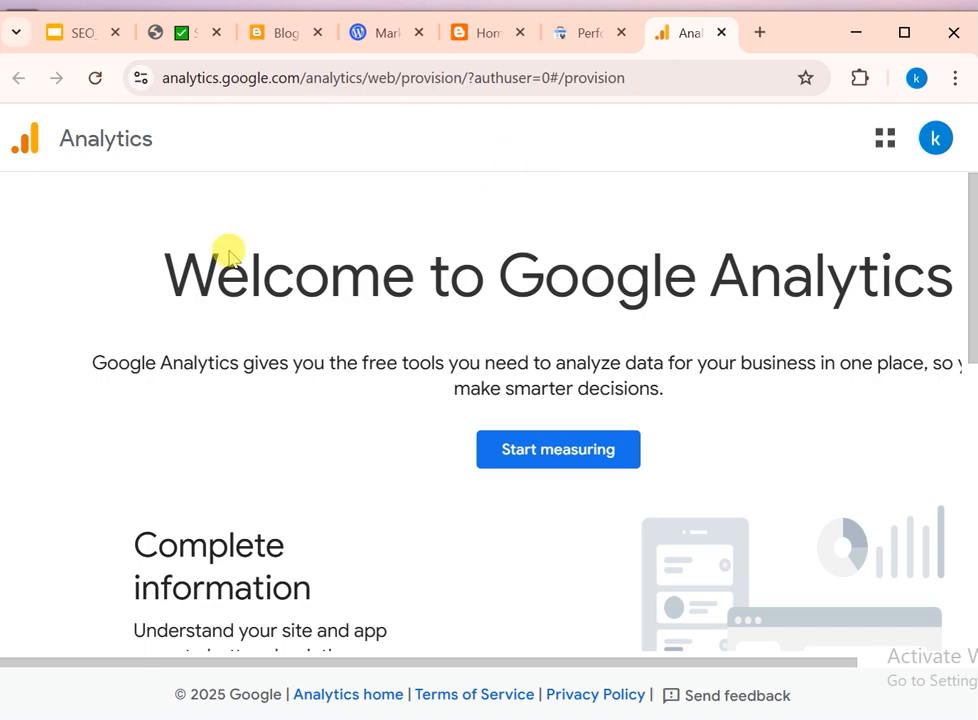
left_click(545, 457)
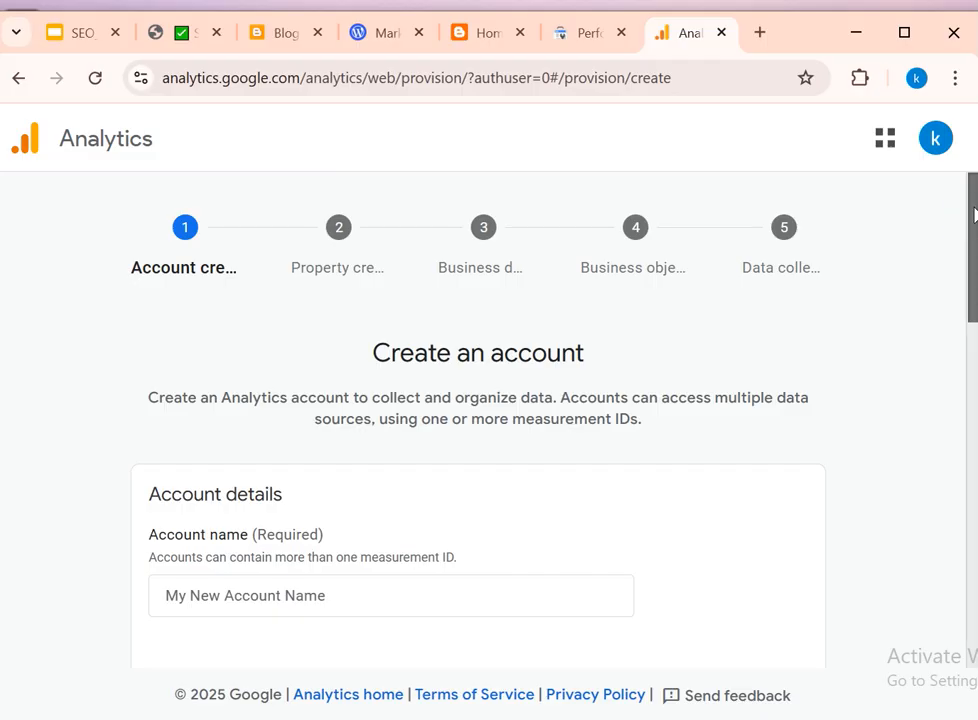
Step: Name the Analytics account Homeloan and continue to the property details
mouse_move(975, 213)
left_mouse_down()
mouse_move(965, 247)
mouse_move(970, 197)
left_mouse_up()
scroll(970, 228, "down", 3)
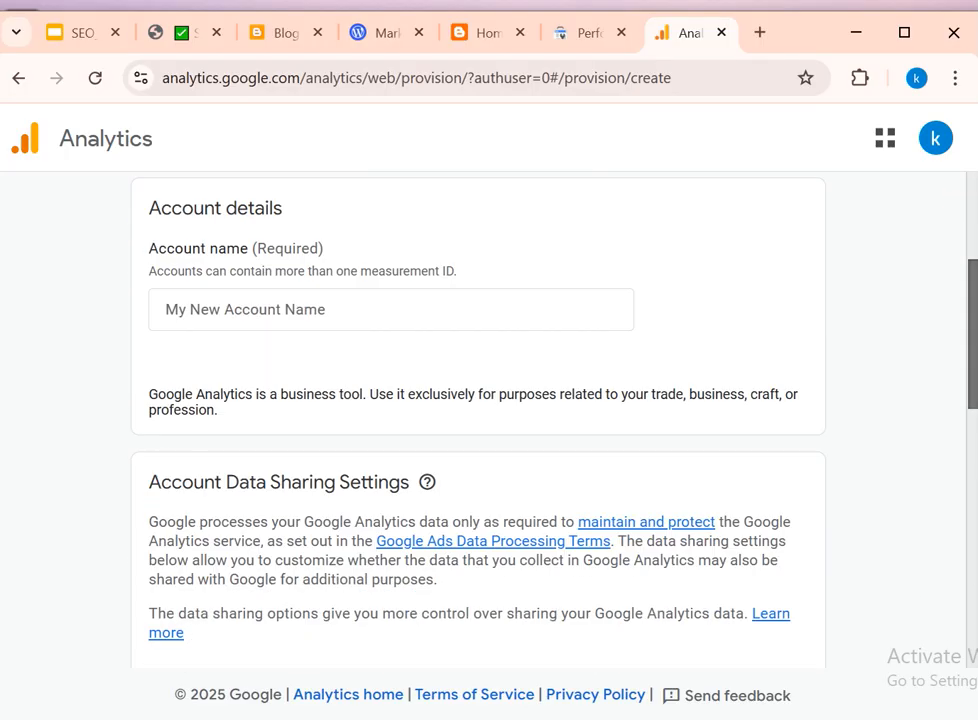
left_click(396, 327)
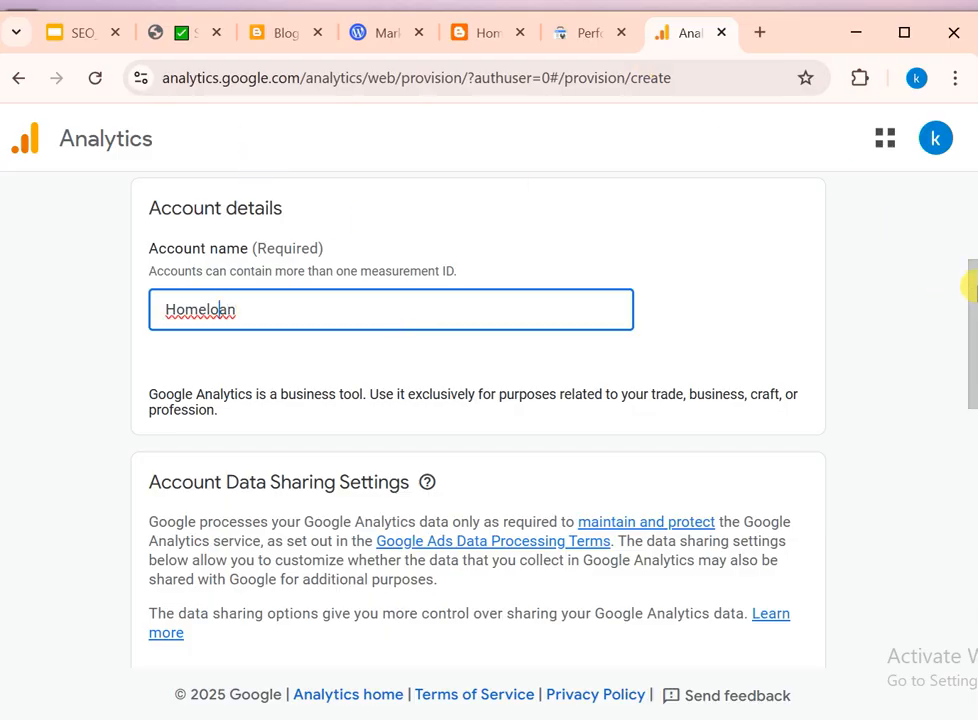
left_click_drag(970, 288, 950, 546)
left_click(176, 607)
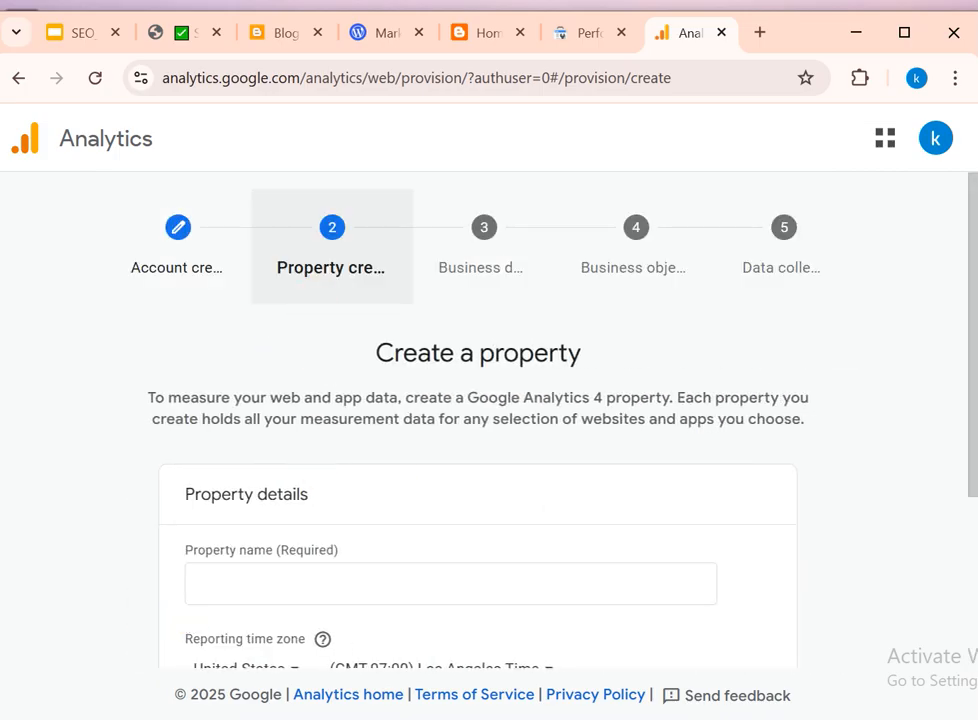
left_click_drag(970, 307, 963, 489)
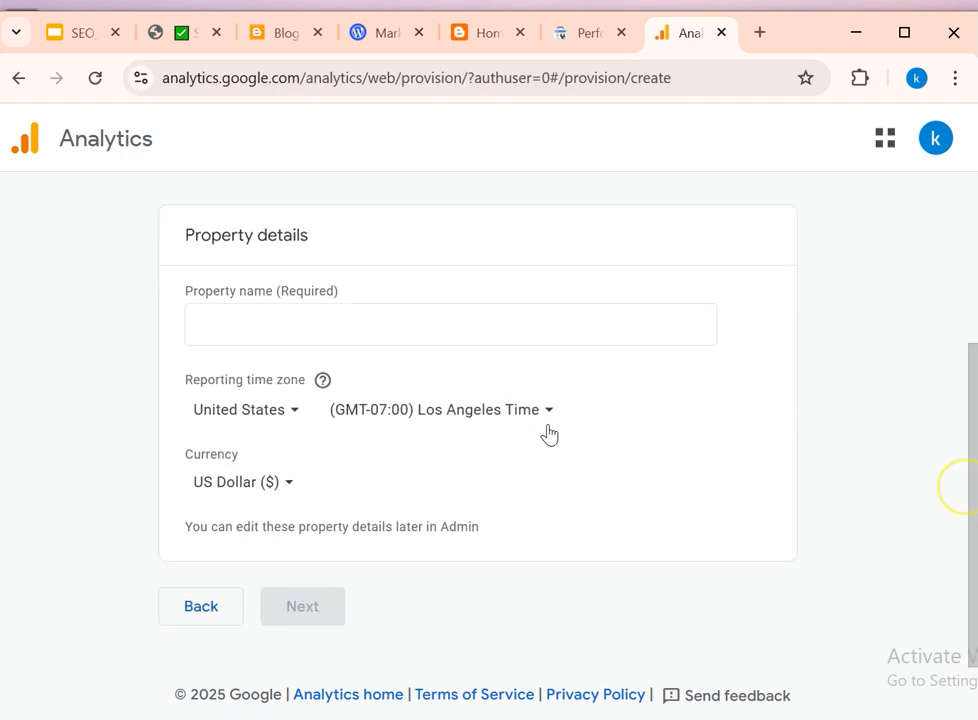
Step: Name the property homeloanbangalorians, taking the name from the home loan blog's web address
left_click(419, 321)
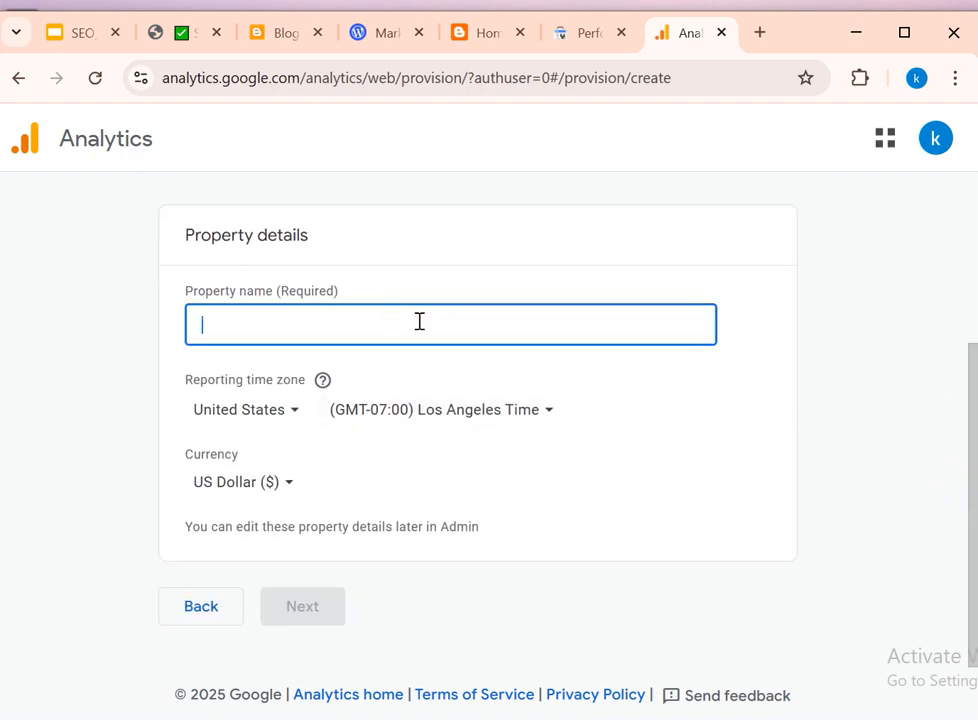
left_click(490, 32)
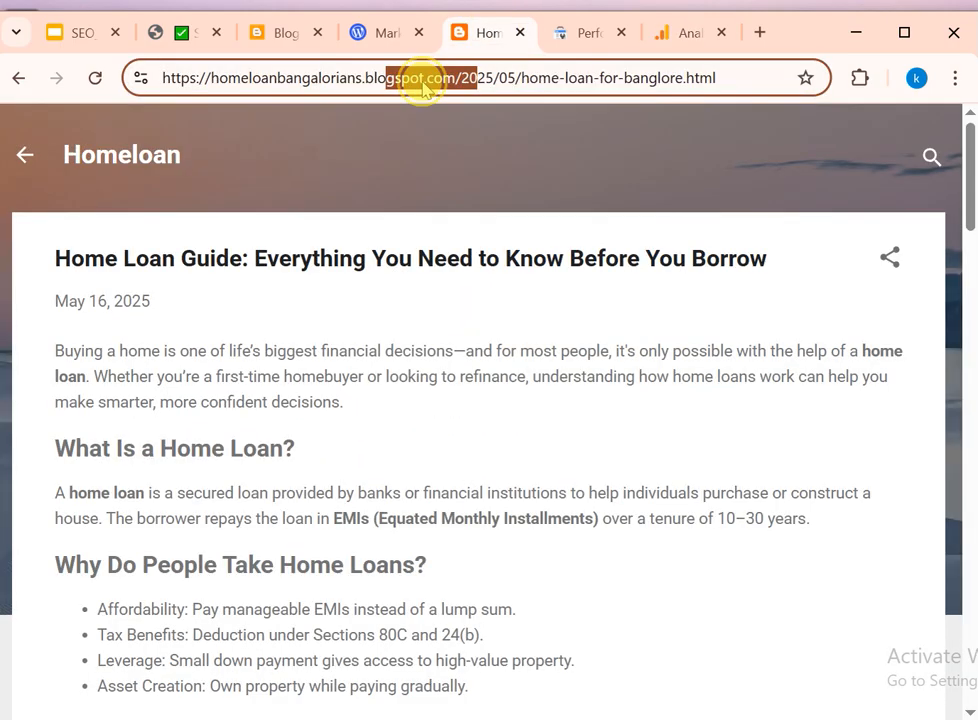
left_click(415, 86)
left_click_drag(362, 80, 233, 85)
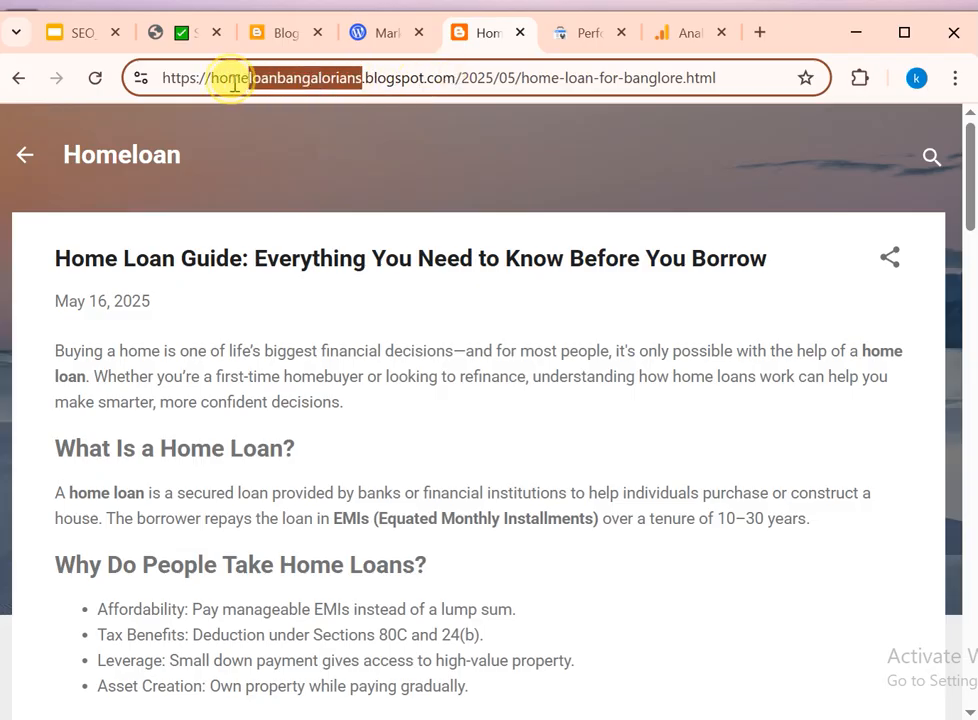
left_click(582, 32)
left_click(688, 35)
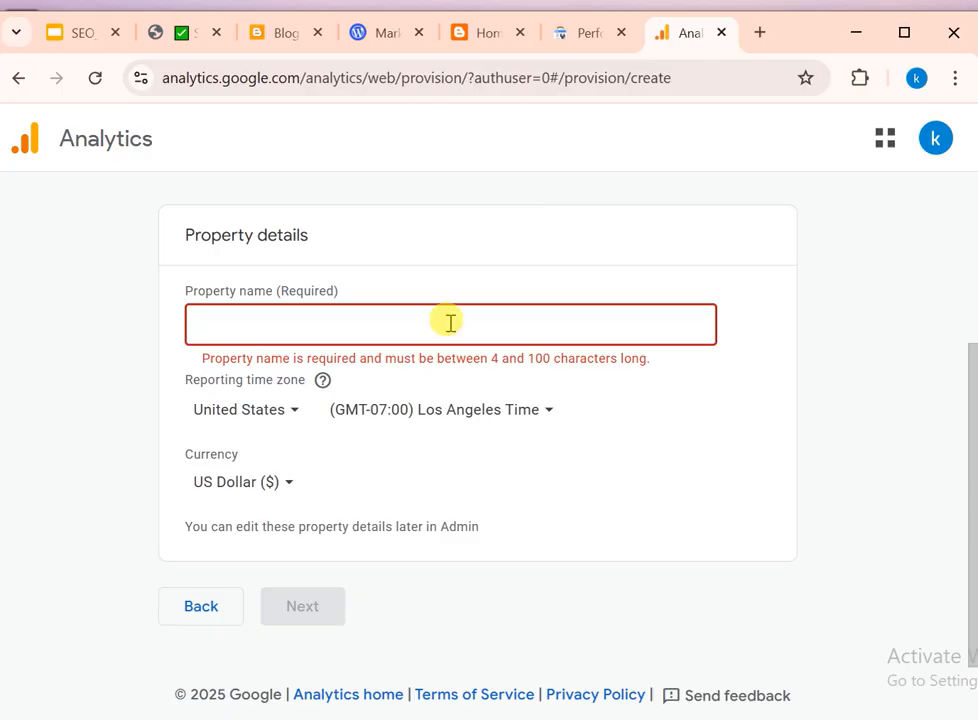
type("homeloanbangalorians")
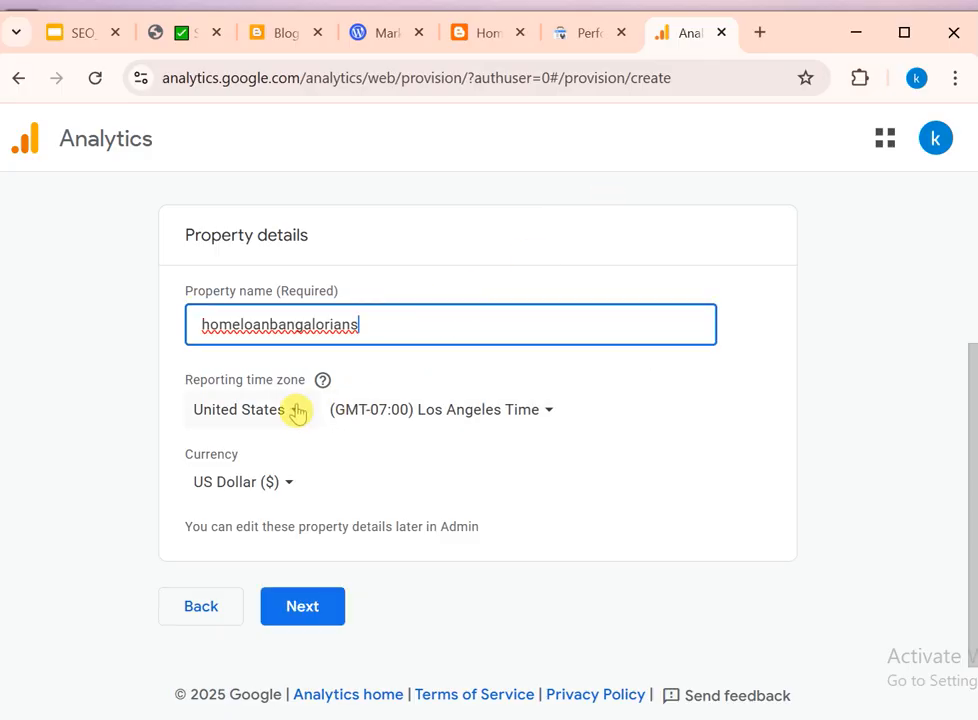
Step: Set the property's reporting time zone country to India, with (GMT+05:30) India Time
left_click(293, 412)
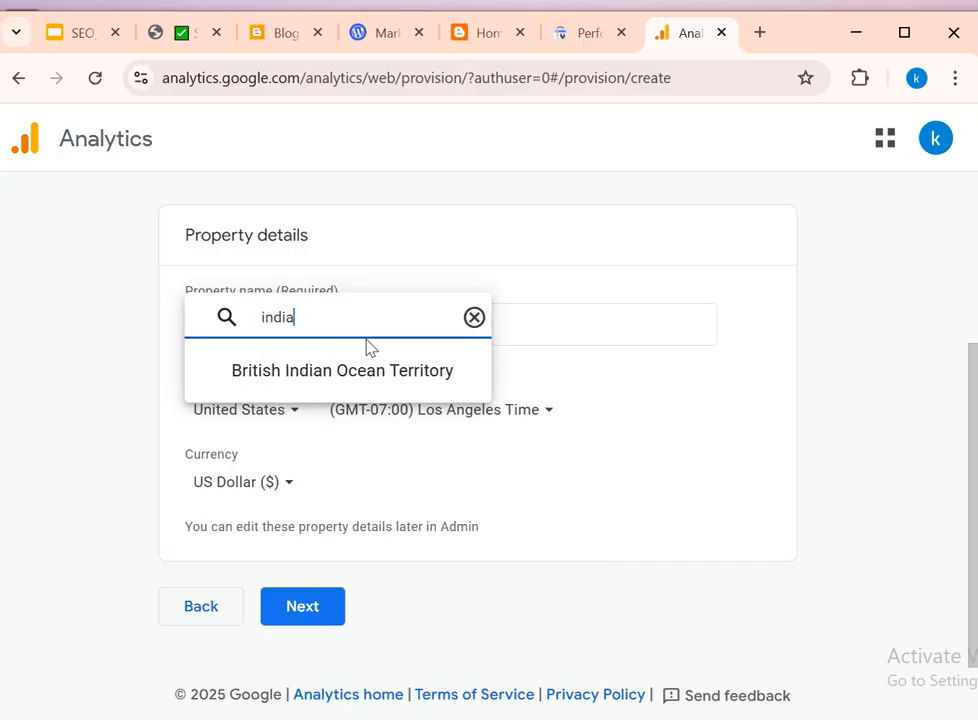
left_click(268, 560)
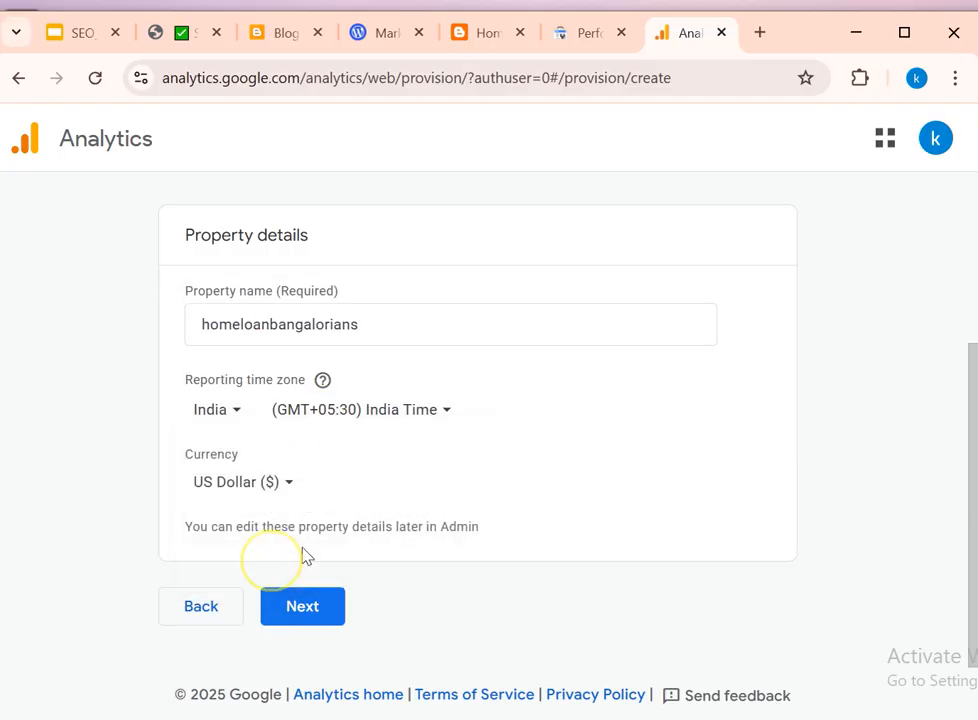
left_click(429, 415)
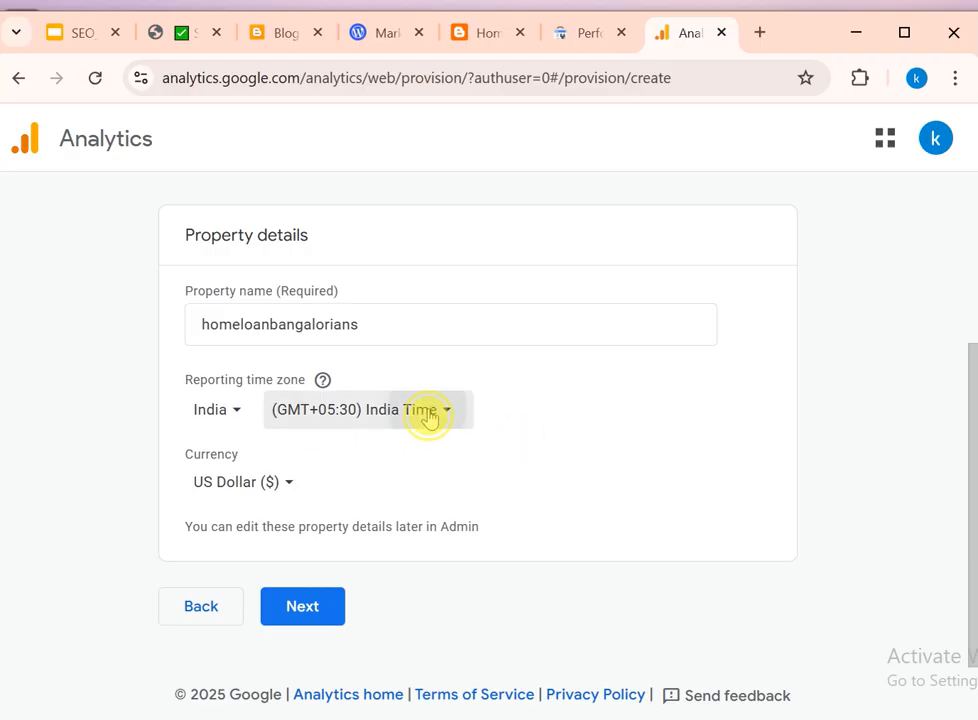
left_click(832, 318)
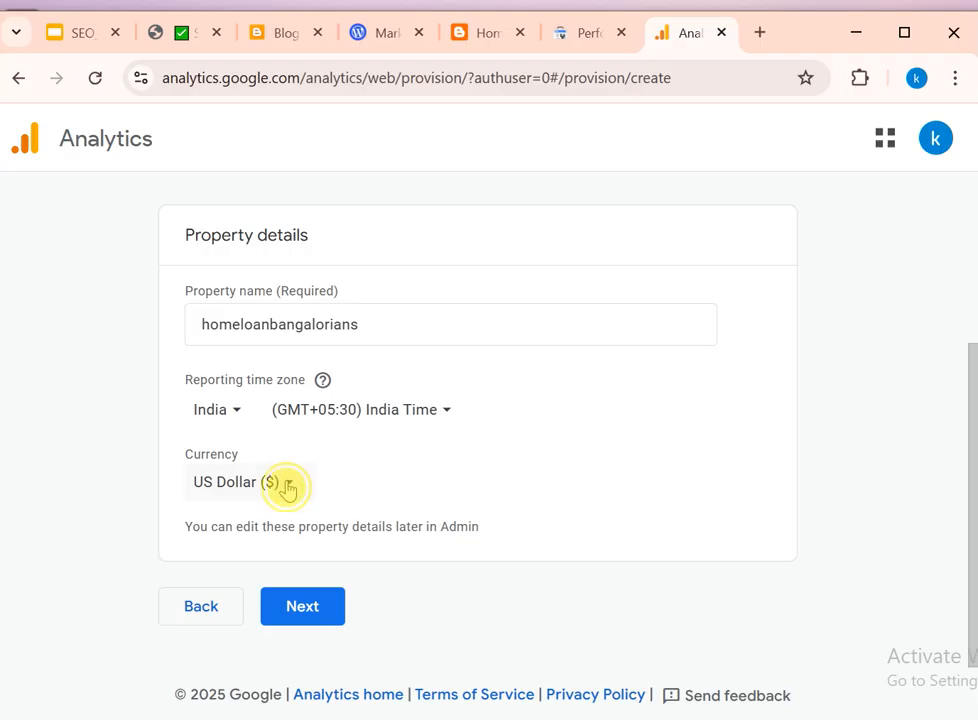
Step: Set the property's currency to Indian Rupee (₹) and continue to the business details
left_click(287, 487)
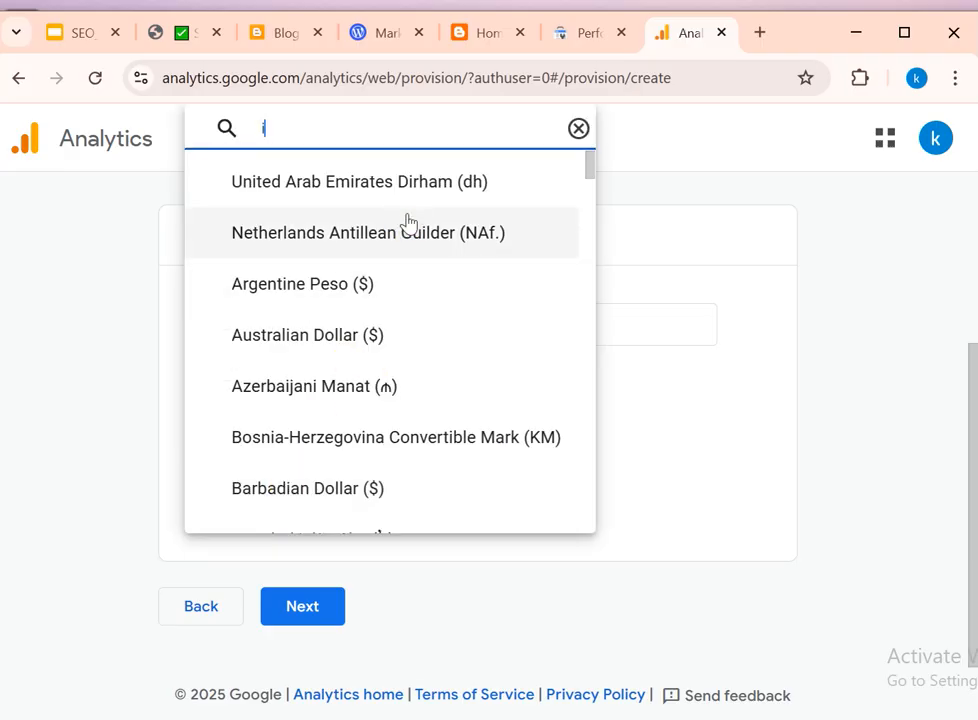
type("india")
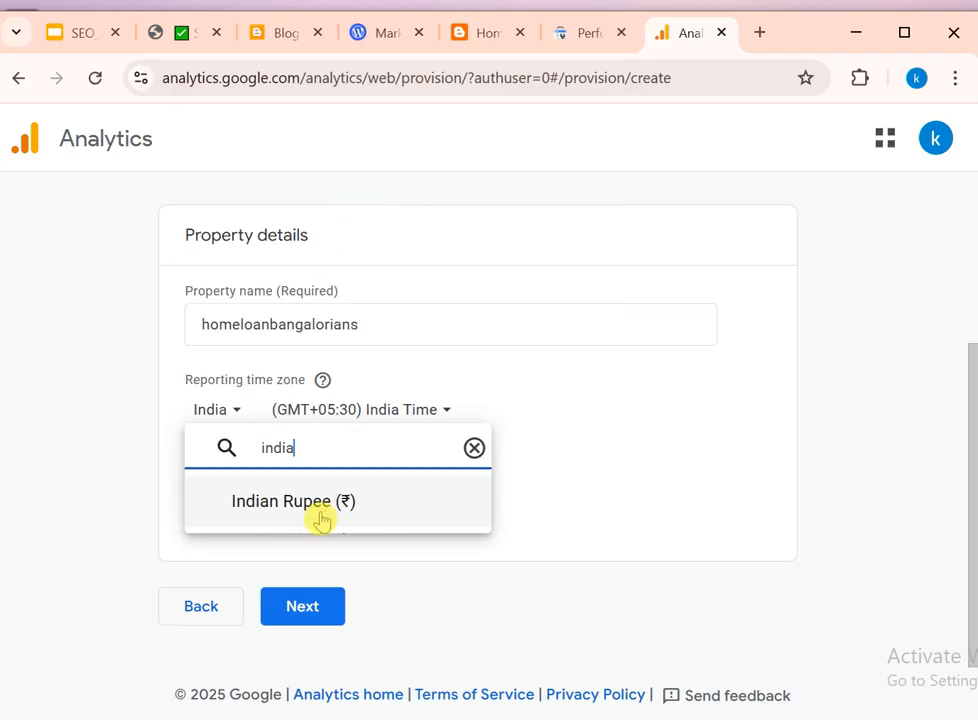
left_click(288, 510)
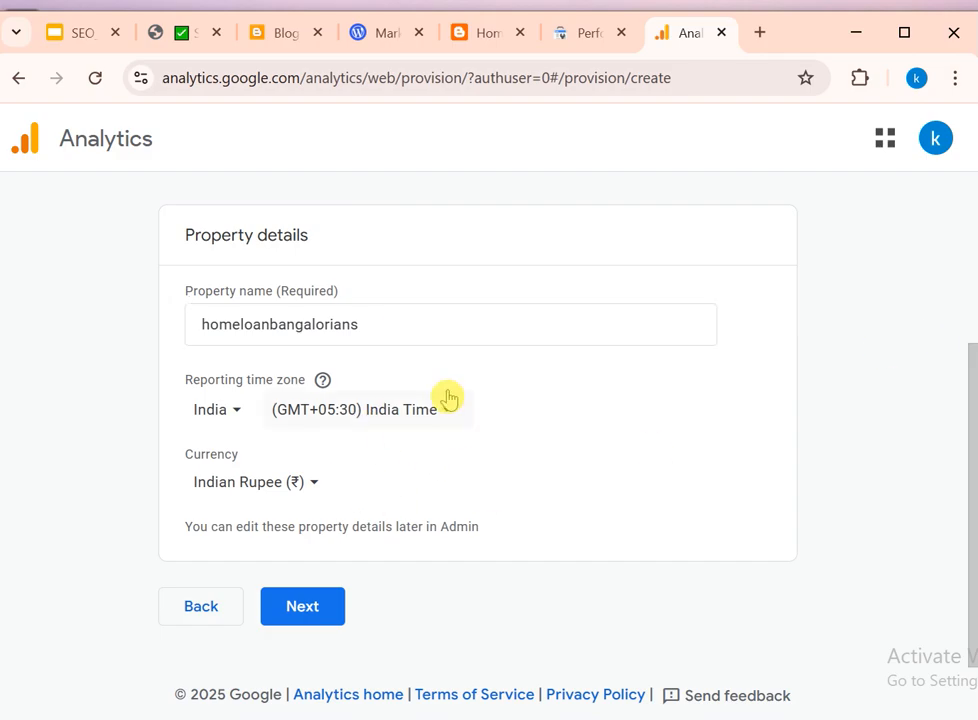
left_click(299, 613)
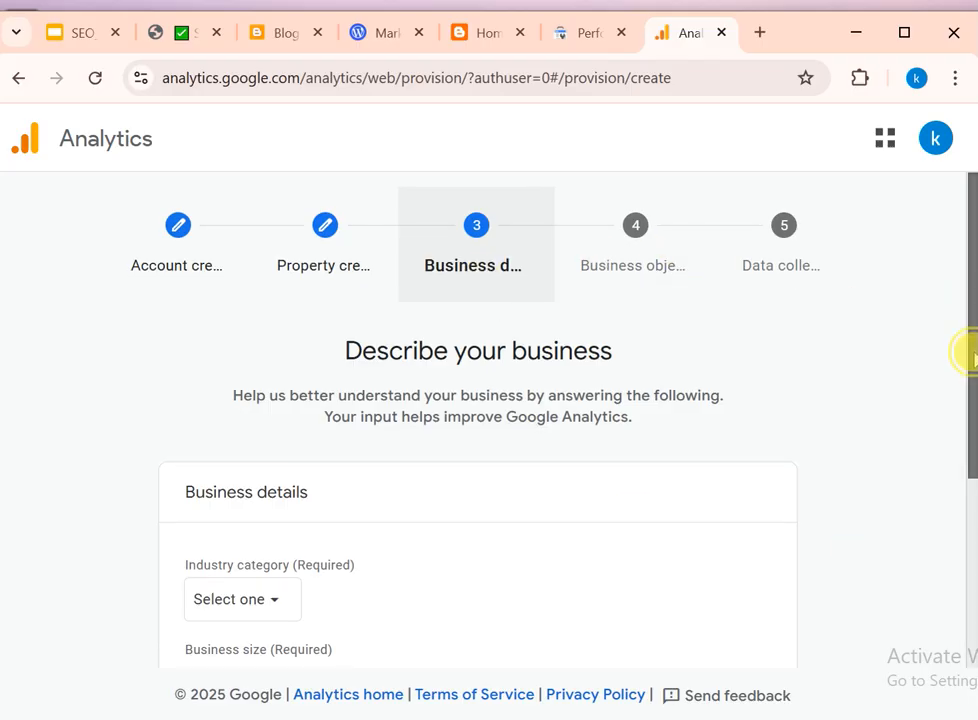
Step: Set the industry category to Finance, checking the home loan blog post for its topic
left_click_drag(968, 355, 961, 462)
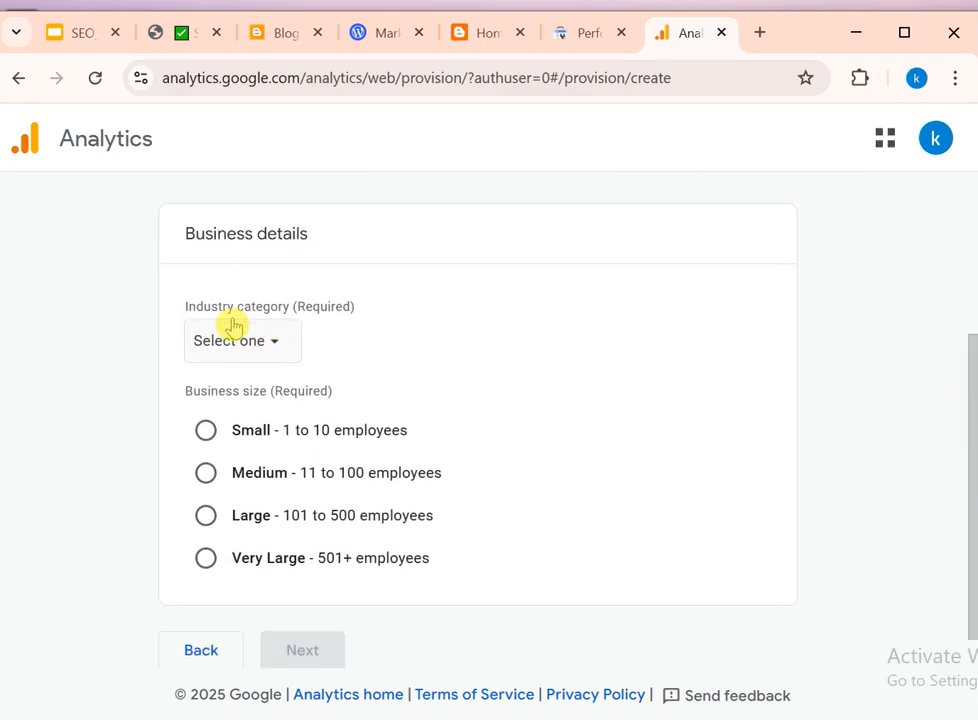
left_click(277, 347)
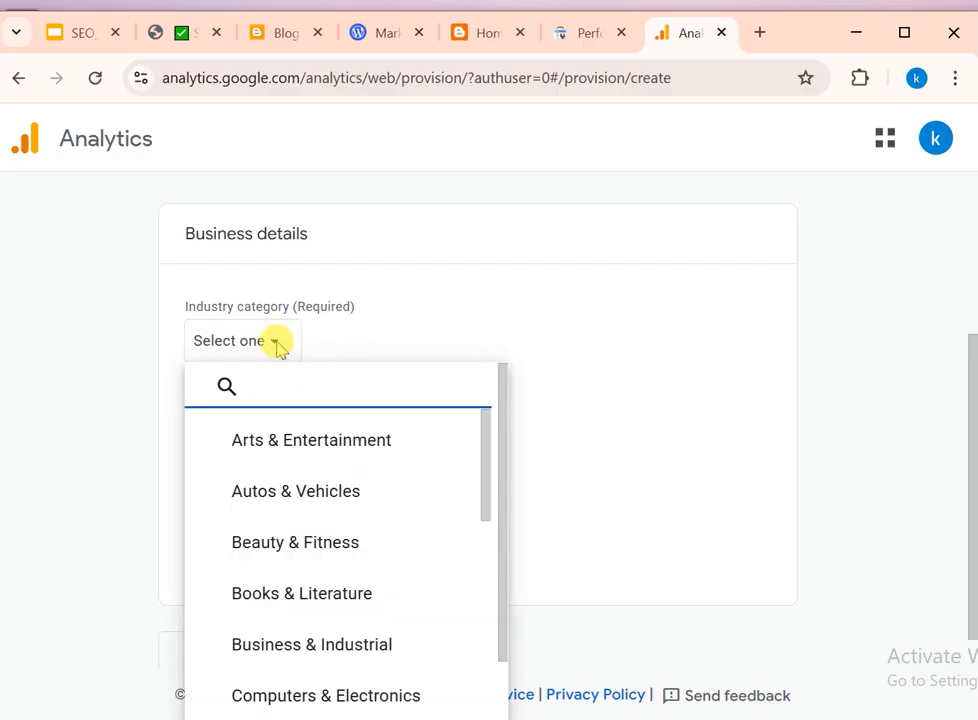
left_click(490, 38)
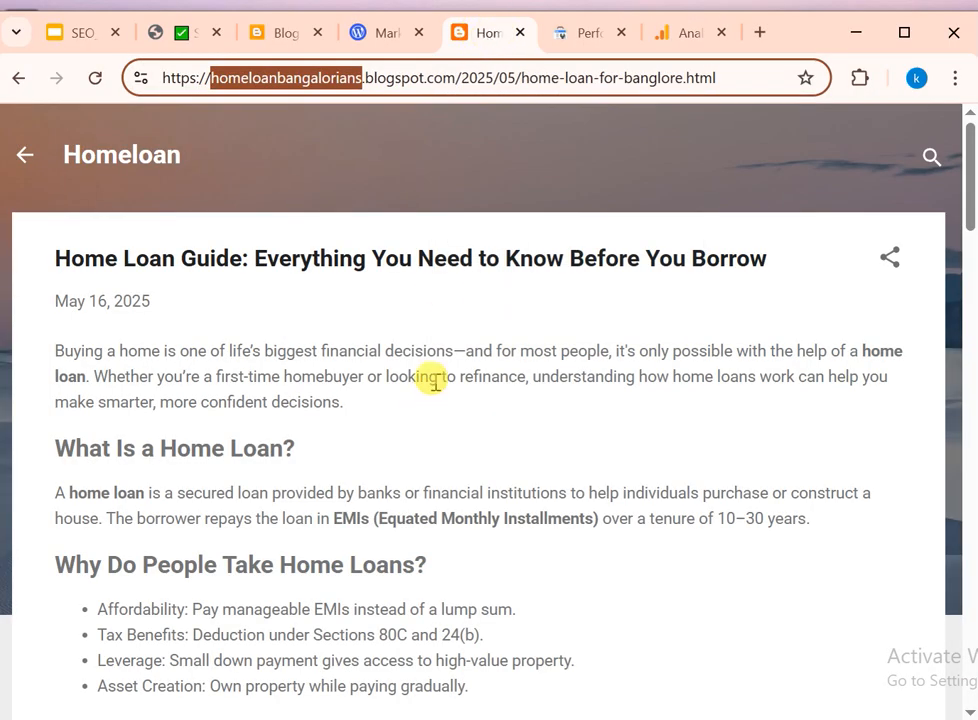
left_click(681, 32)
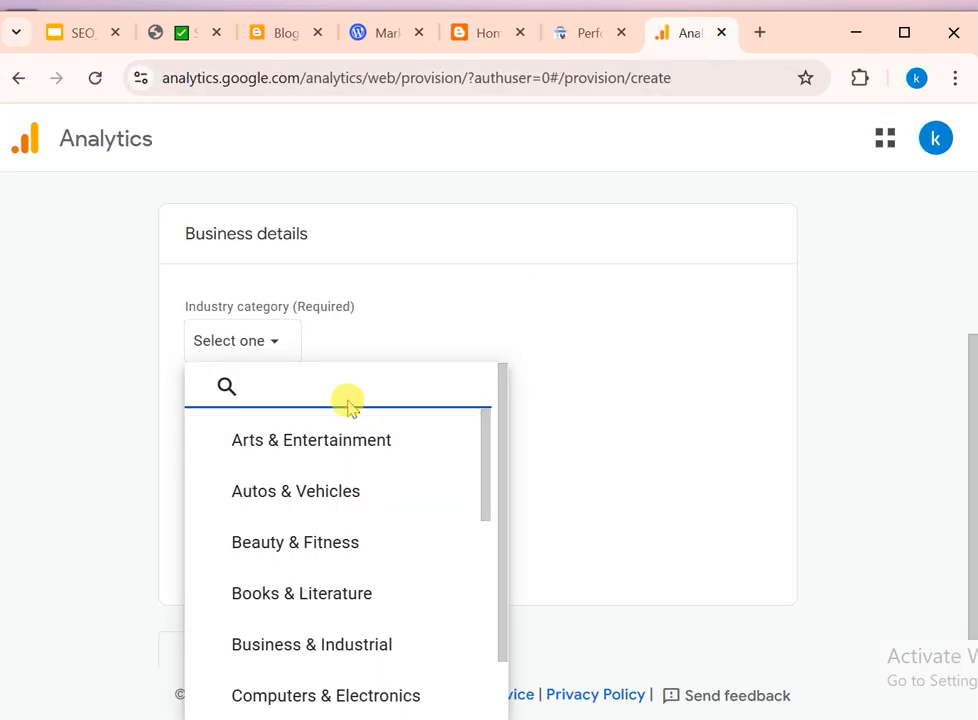
type("fina")
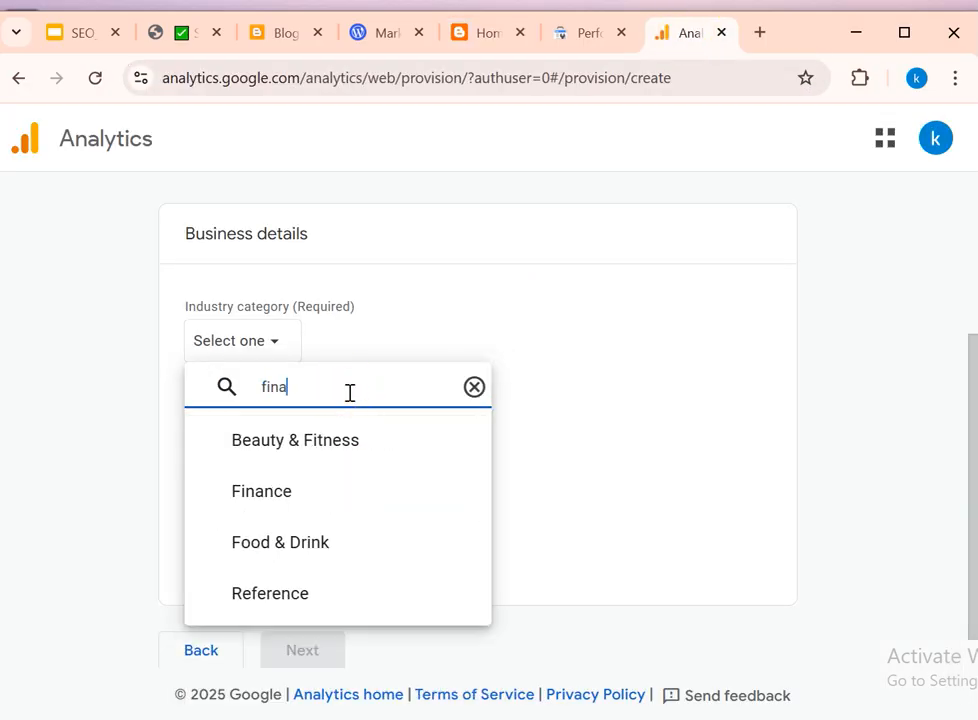
left_click(338, 450)
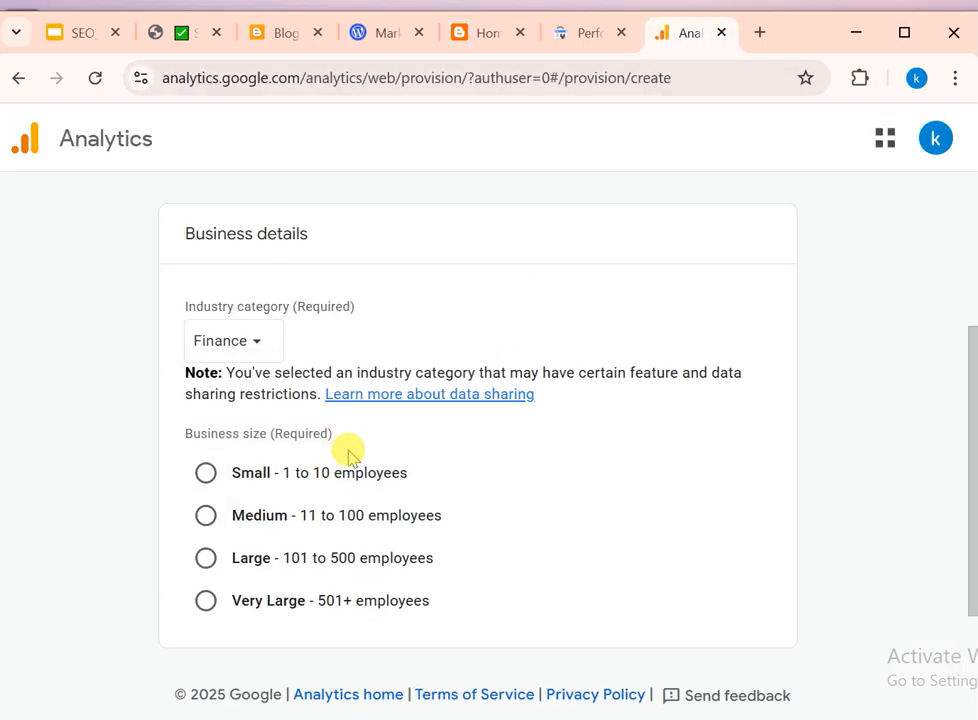
Step: Choose the Small - 1 to 10 employees business size and continue to the business objectives
left_click_drag(966, 390, 963, 443)
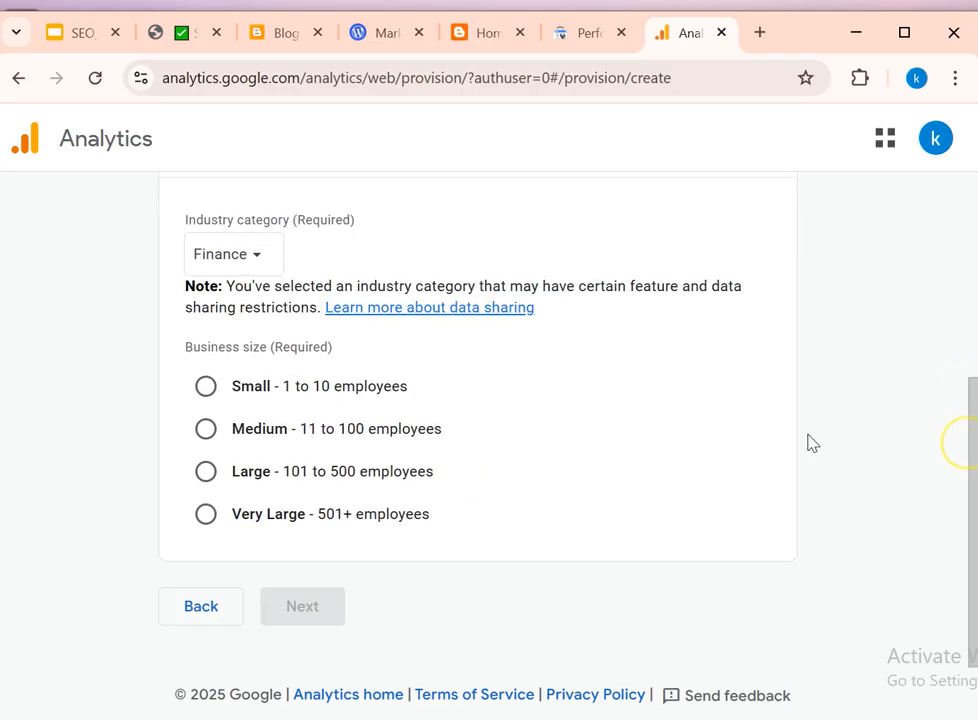
left_click(208, 389)
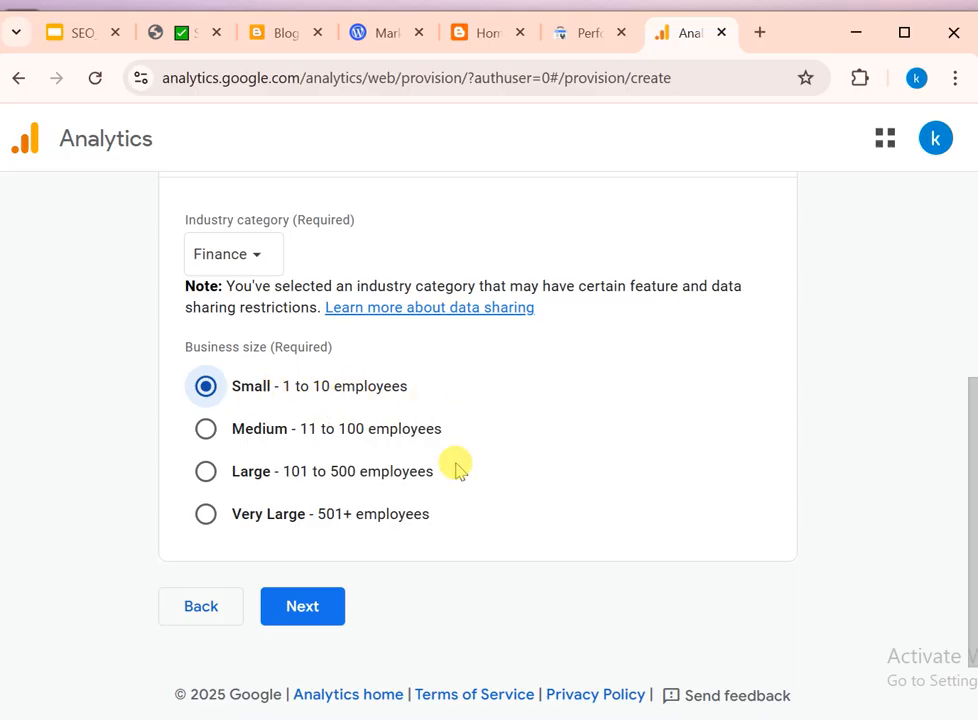
left_click(305, 615)
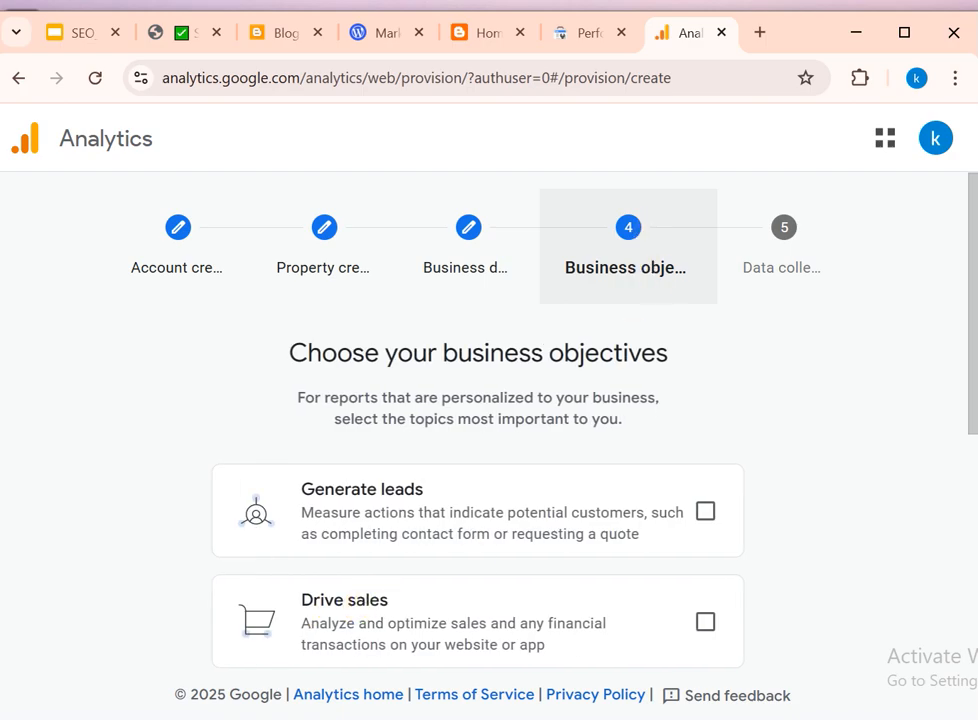
Step: Review the business objectives, select View user engagement & retention, and submit the account for creation
left_click_drag(967, 297, 970, 250)
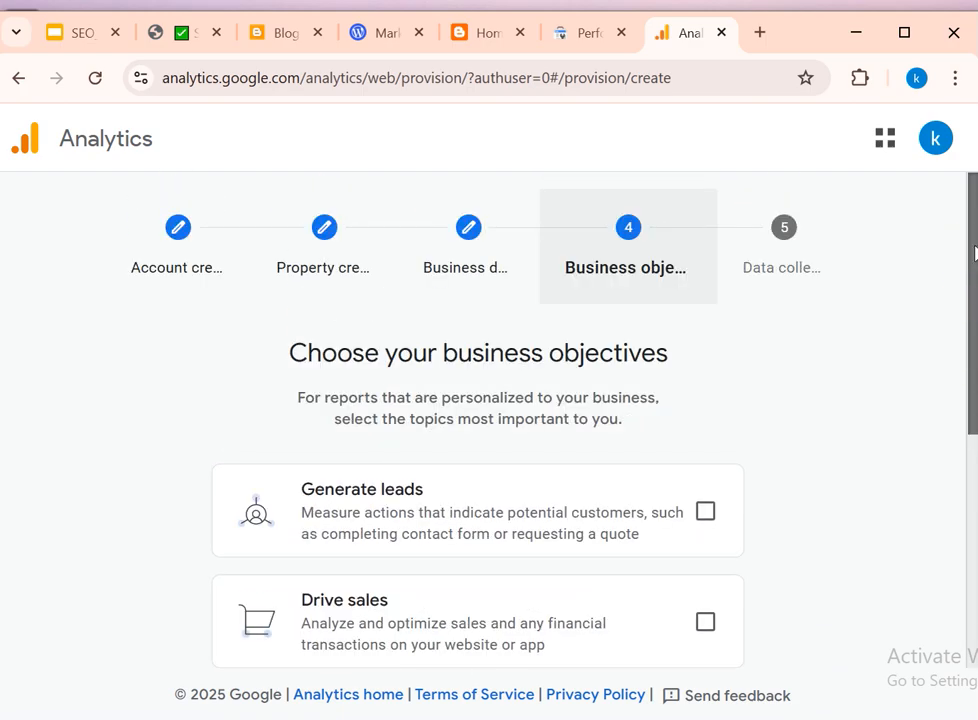
left_click_drag(975, 252, 955, 516)
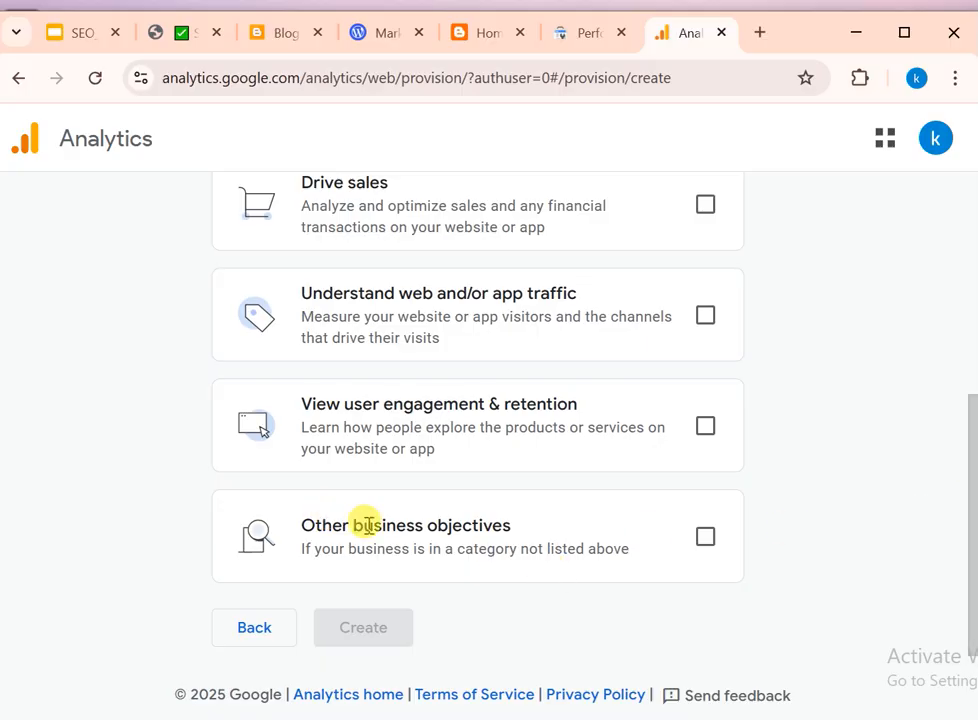
left_click(705, 536)
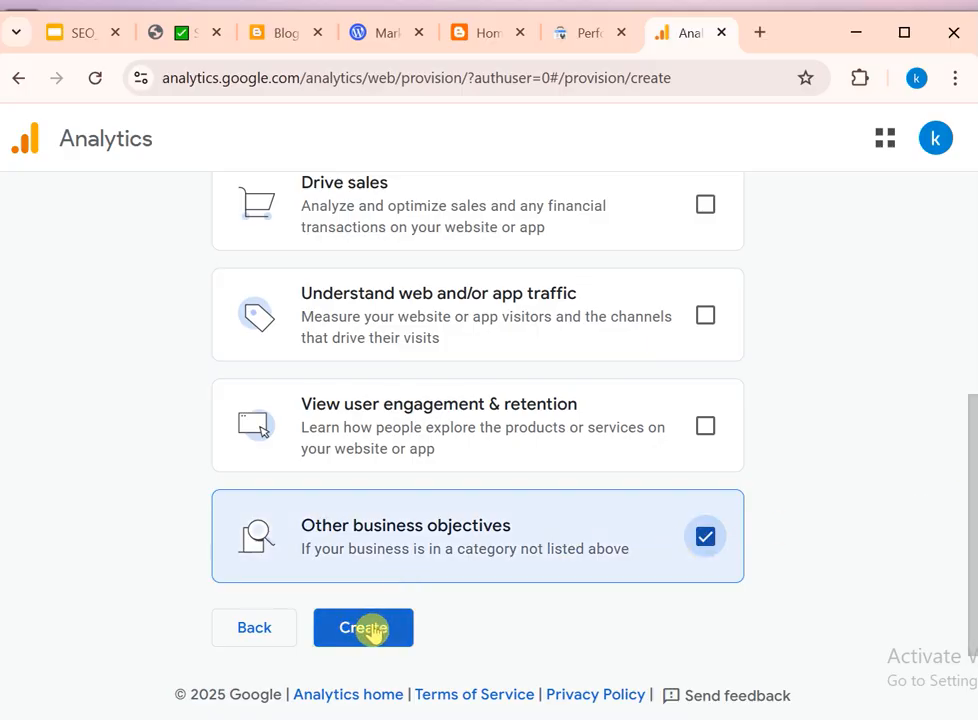
left_click(705, 426)
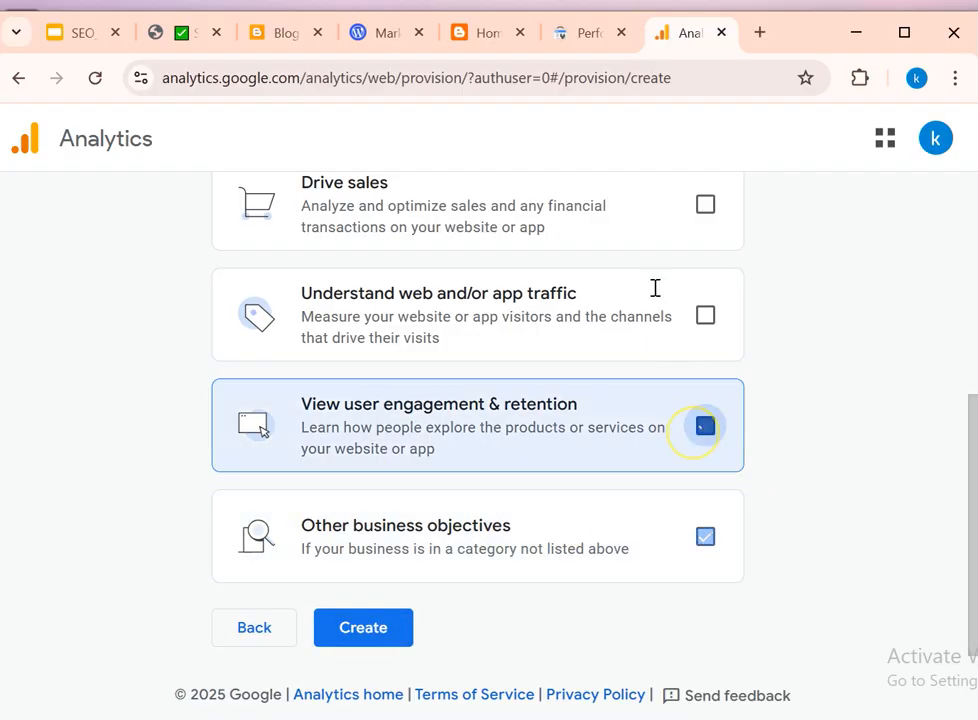
left_click_drag(969, 519, 960, 578)
left_click(705, 364)
left_click(356, 612)
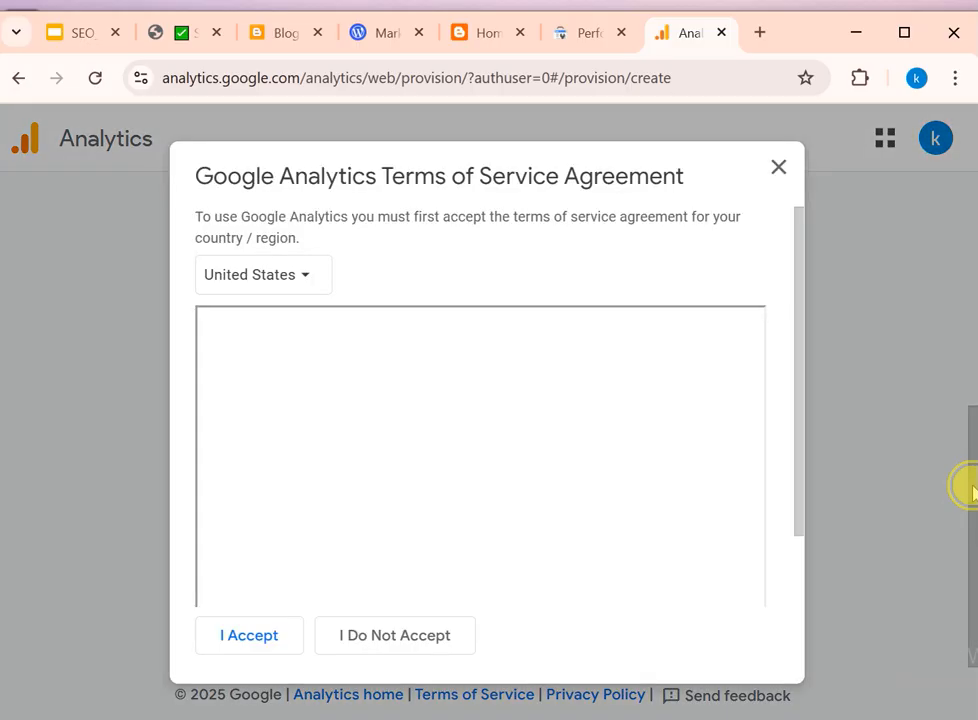
Step: Set the Terms of Service country to India, go through the agreement, and accept it
left_click(300, 283)
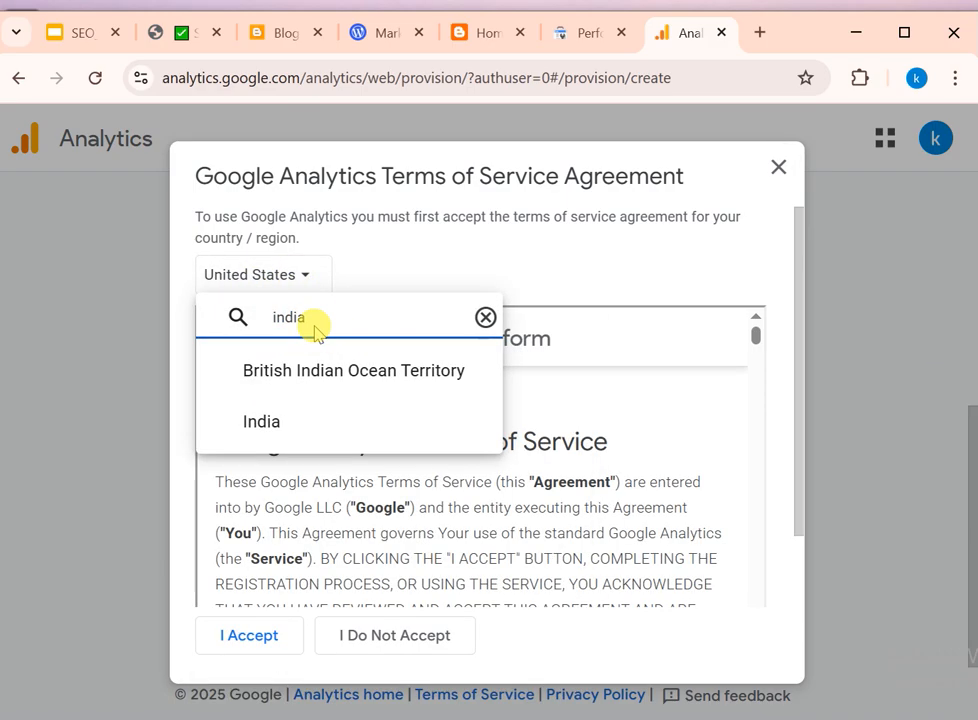
left_click(302, 428)
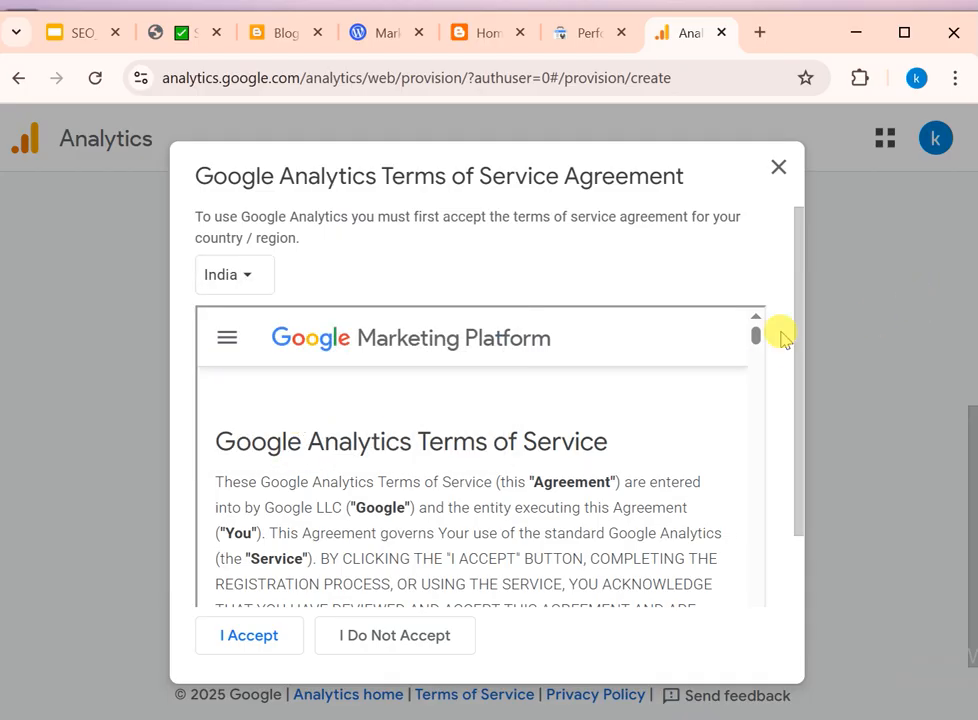
left_click_drag(755, 334, 753, 635)
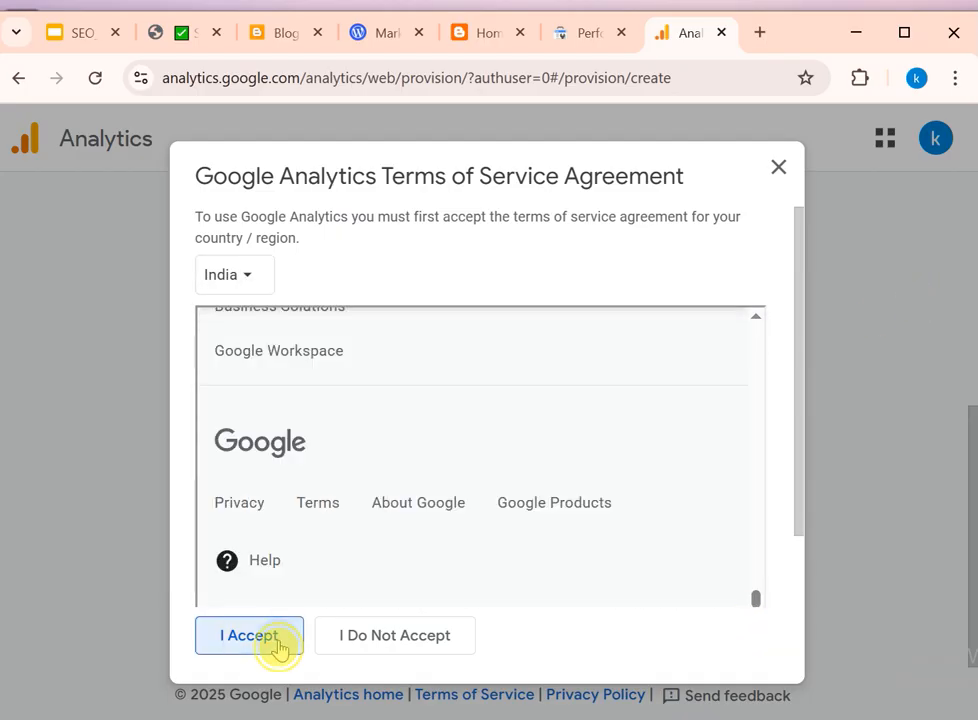
left_click(278, 645)
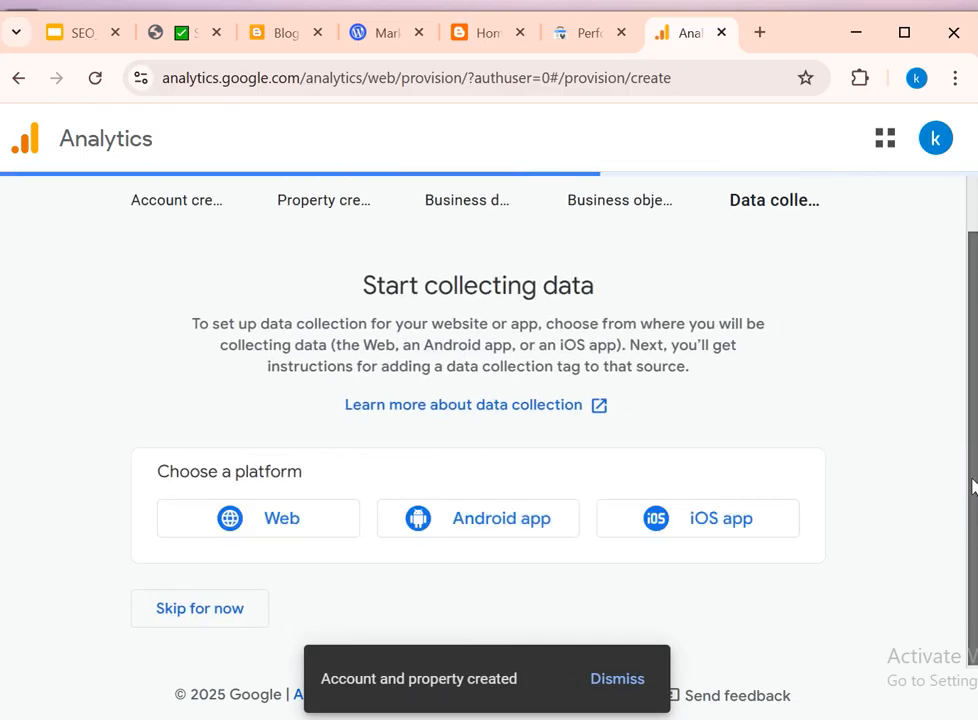
Step: Preview the Web, Android app and iOS app data stream setup forms, closing each one without entering anything
left_click_drag(972, 486, 971, 557)
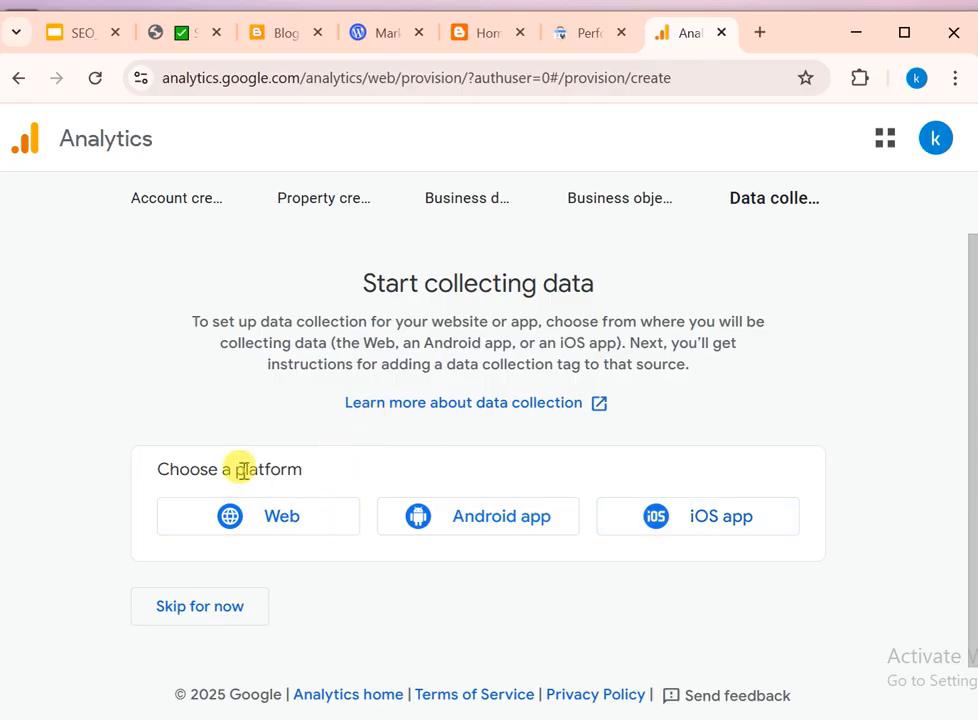
left_click(296, 520)
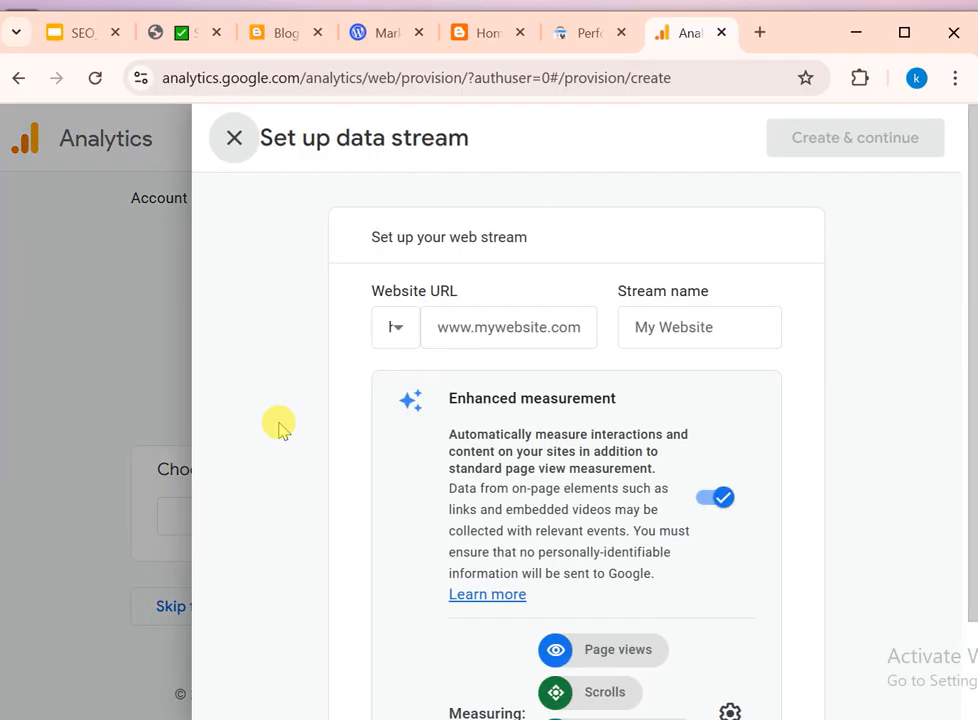
left_click(233, 140)
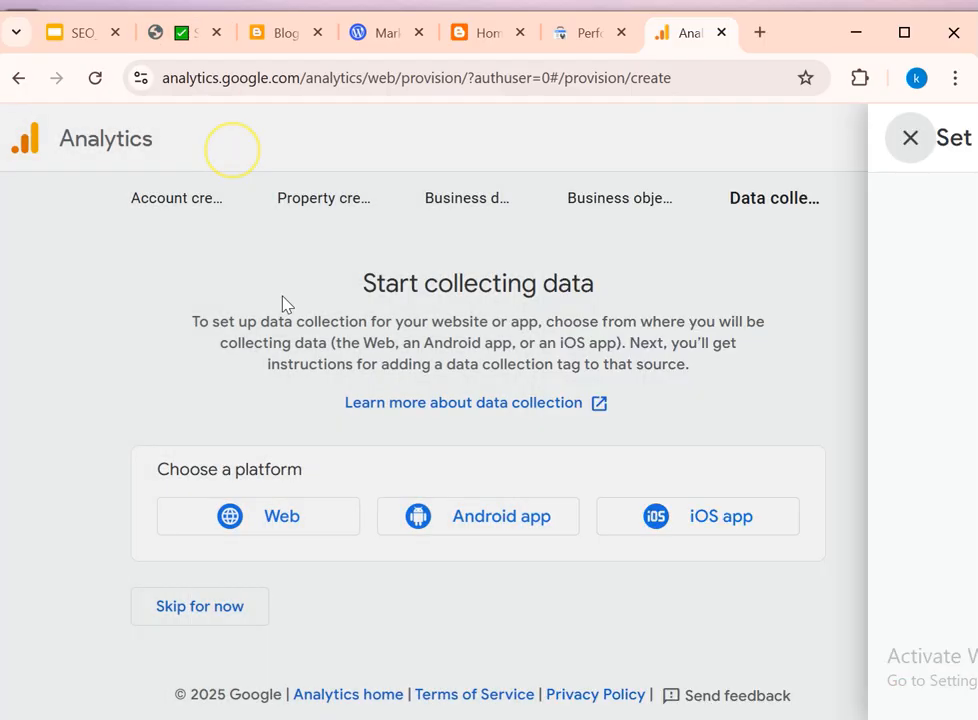
left_click(509, 528)
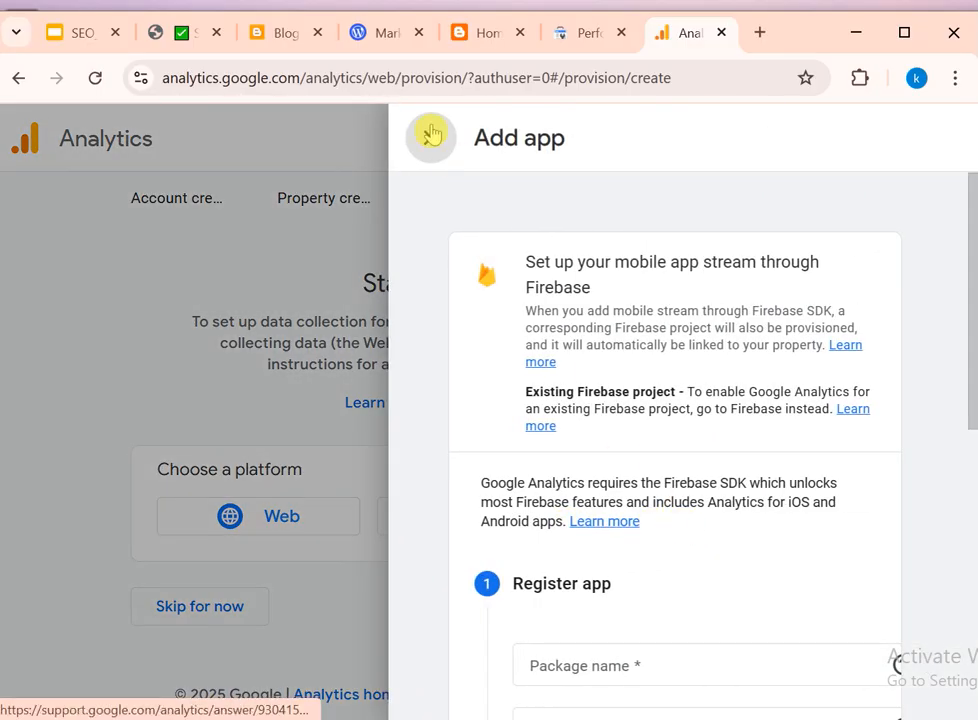
left_click(432, 134)
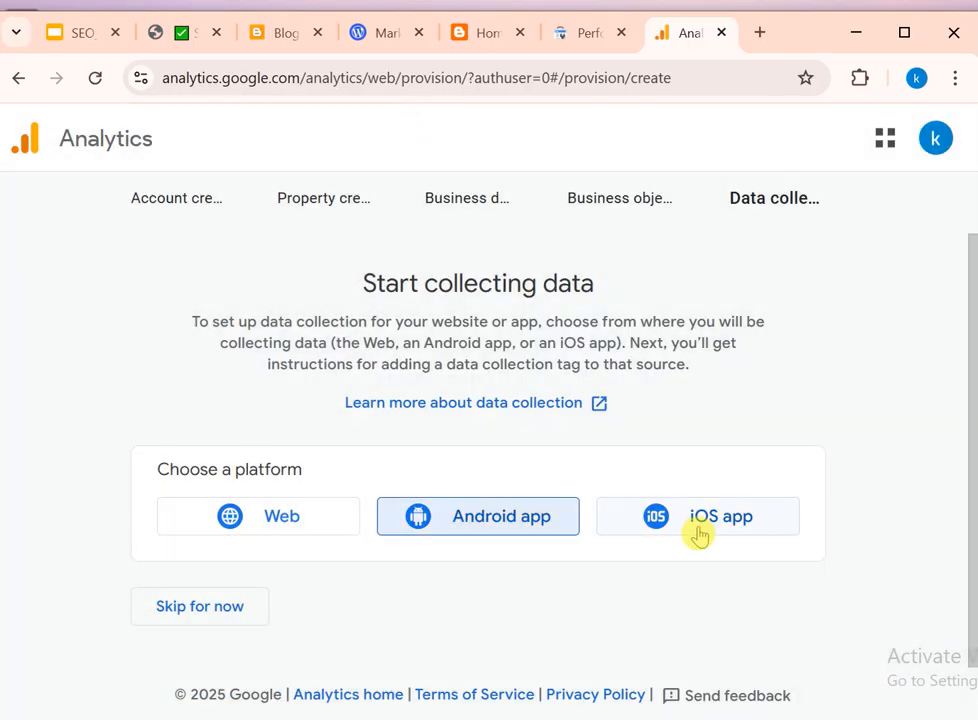
left_click(700, 522)
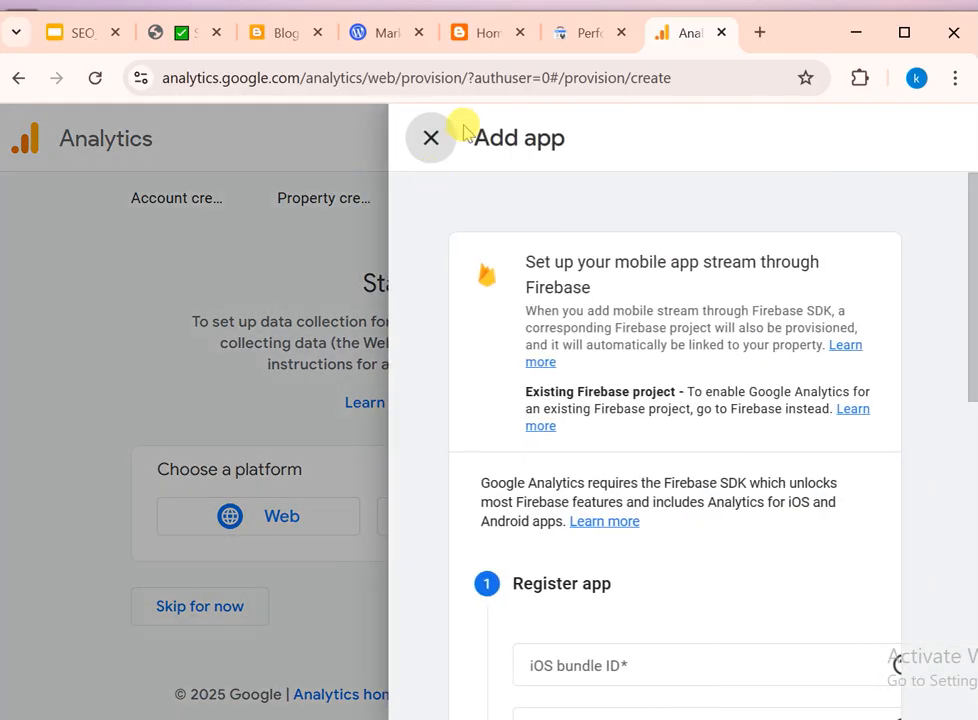
left_click(432, 138)
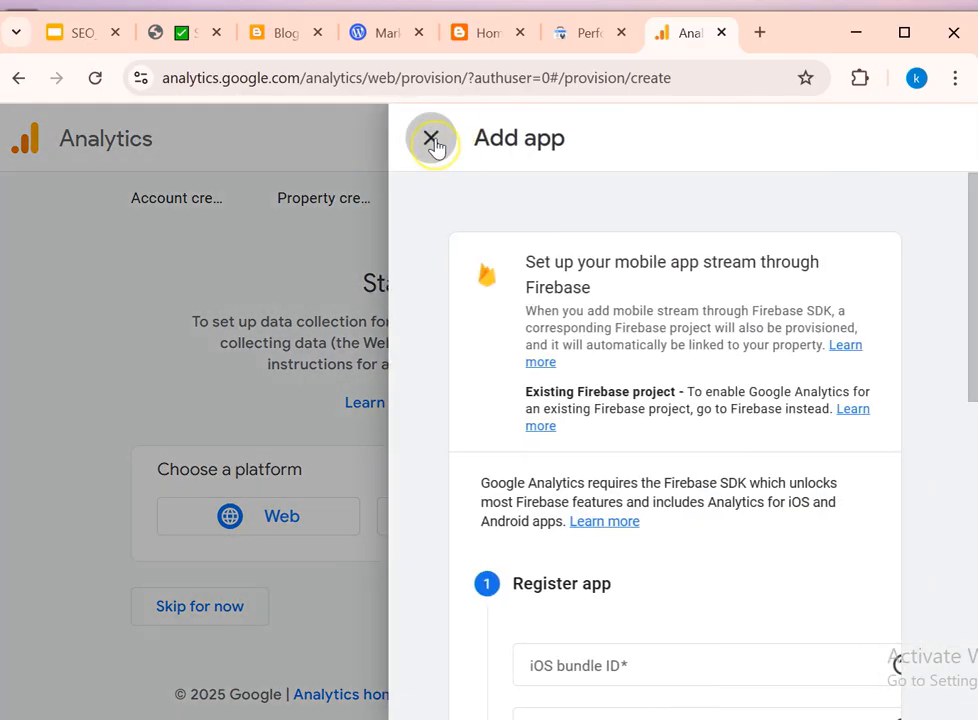
Step: Start a Web data stream, paste the home loan blog's address as the website URL, and check the protocol choices
left_click(303, 527)
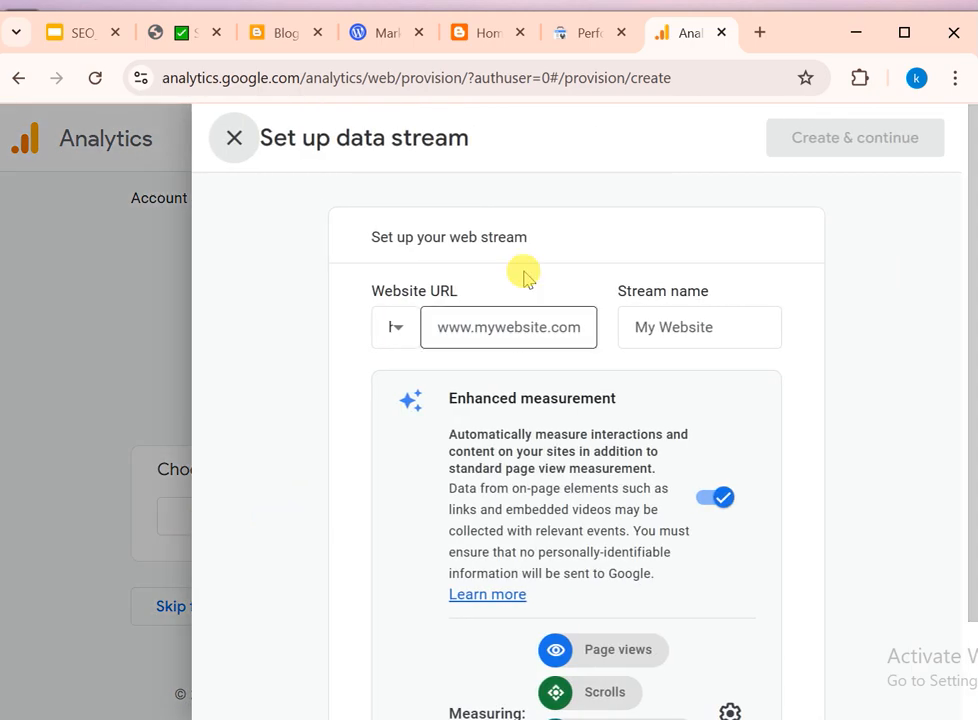
left_click(497, 336)
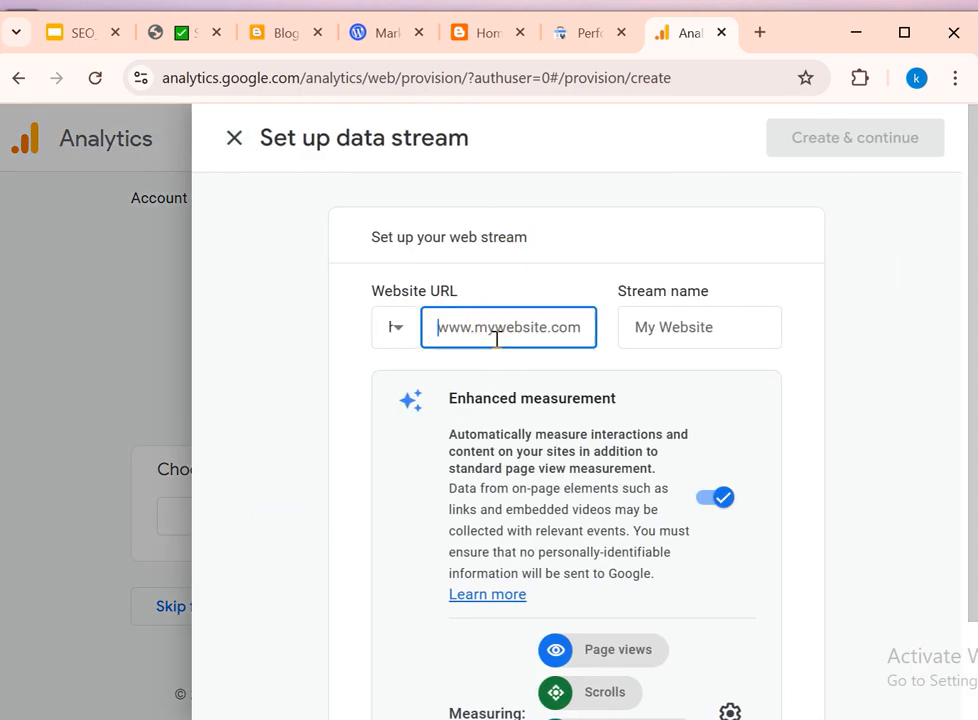
key("ctrl+v")
left_click_drag(524, 316, 321, 317)
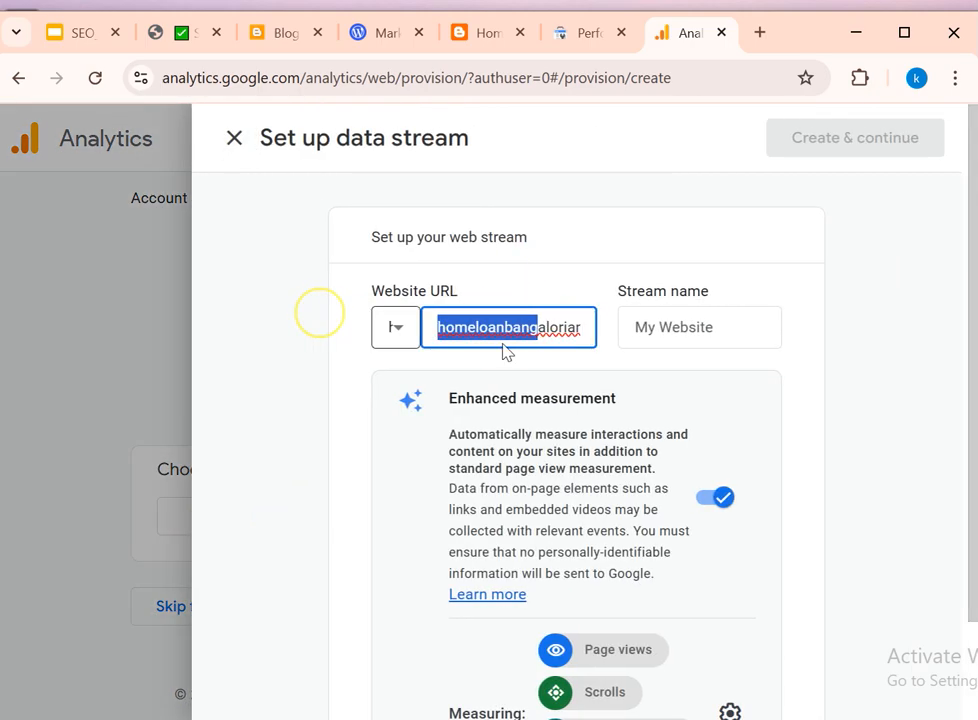
left_click(394, 330)
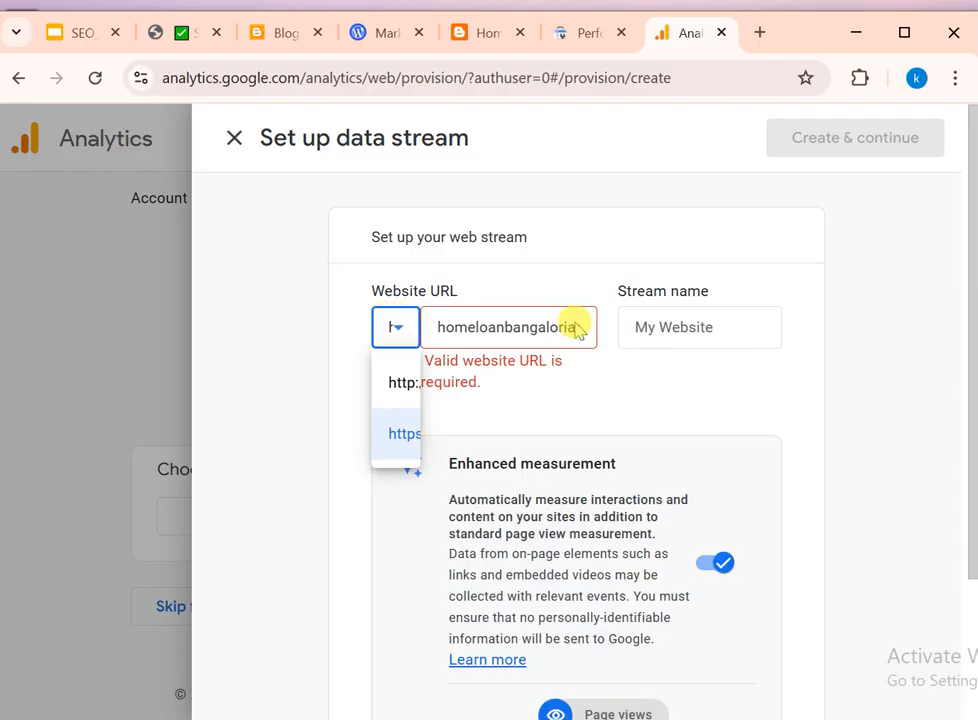
Step: Switch to the home loan blog, load its home page by removing 2025/05/home-loan-for-banglore.html from the address, and copy the shortened address
left_click(490, 32)
double_click(358, 79)
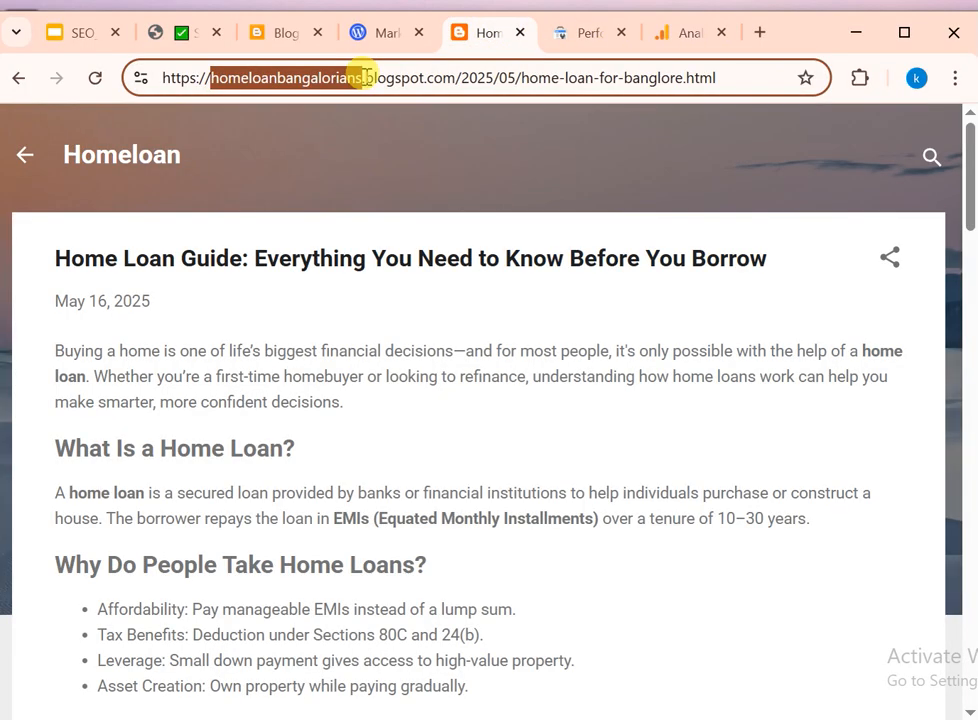
left_click(365, 78)
left_click_drag(461, 78, 716, 78)
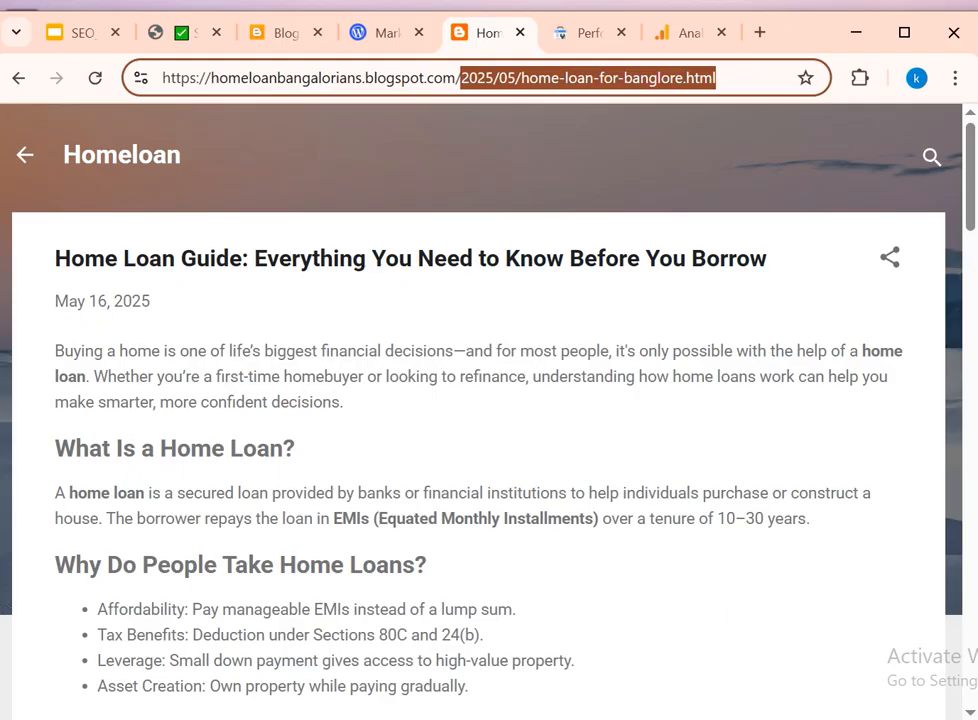
key("BackSpace")
key("Return")
left_click(520, 76)
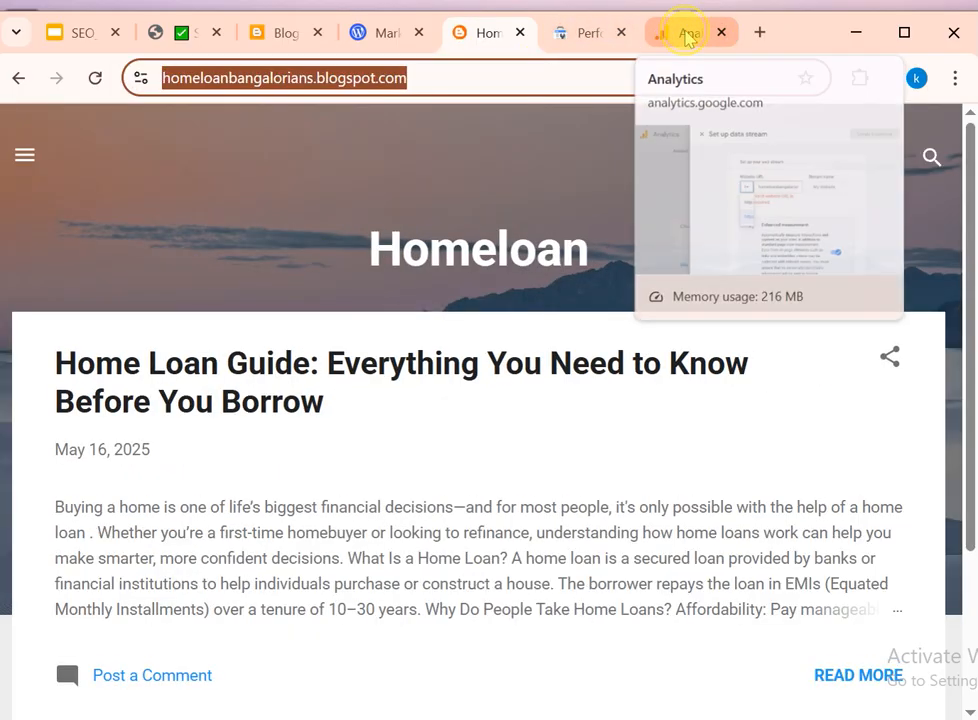
Step: Return to Analytics and paste the blog's home page address into the web stream's website URL
left_click(684, 34)
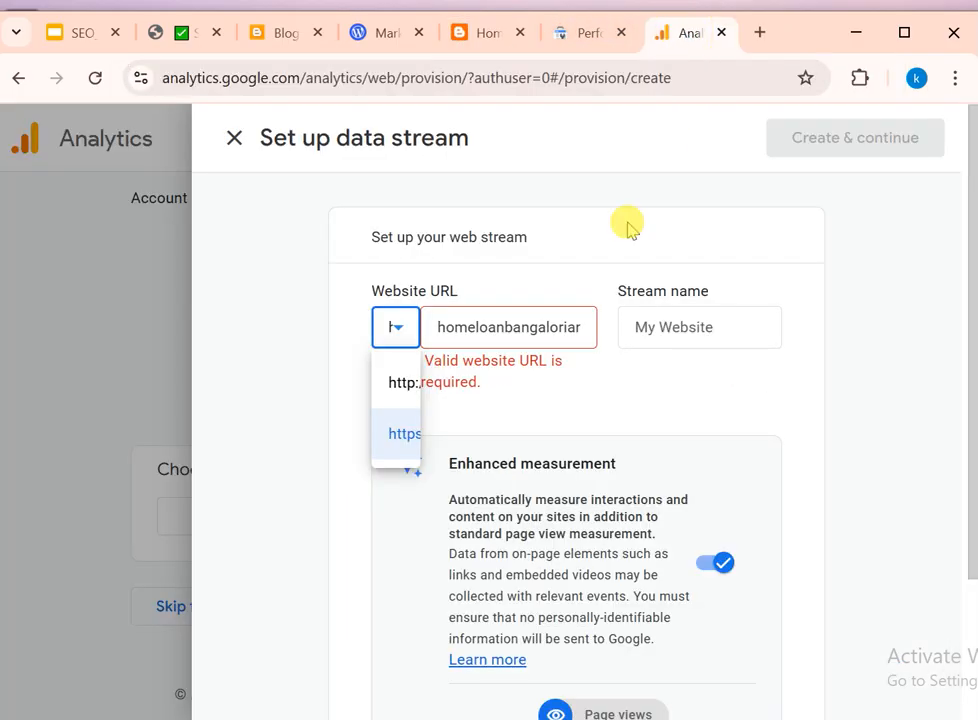
left_click(527, 329)
left_click(487, 327)
key("End")
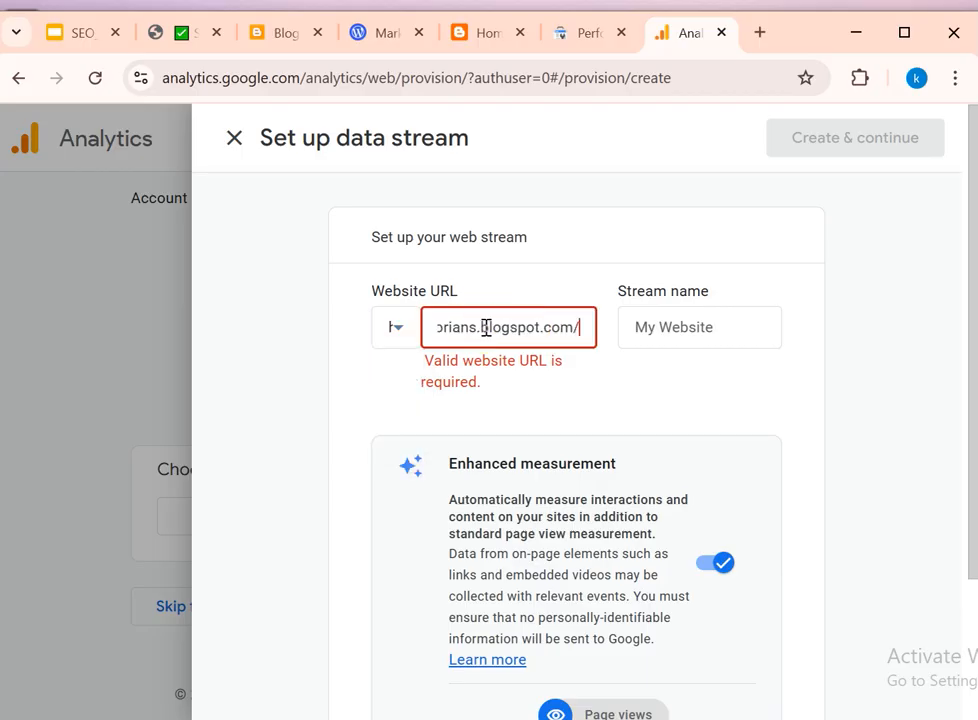
left_click(707, 325)
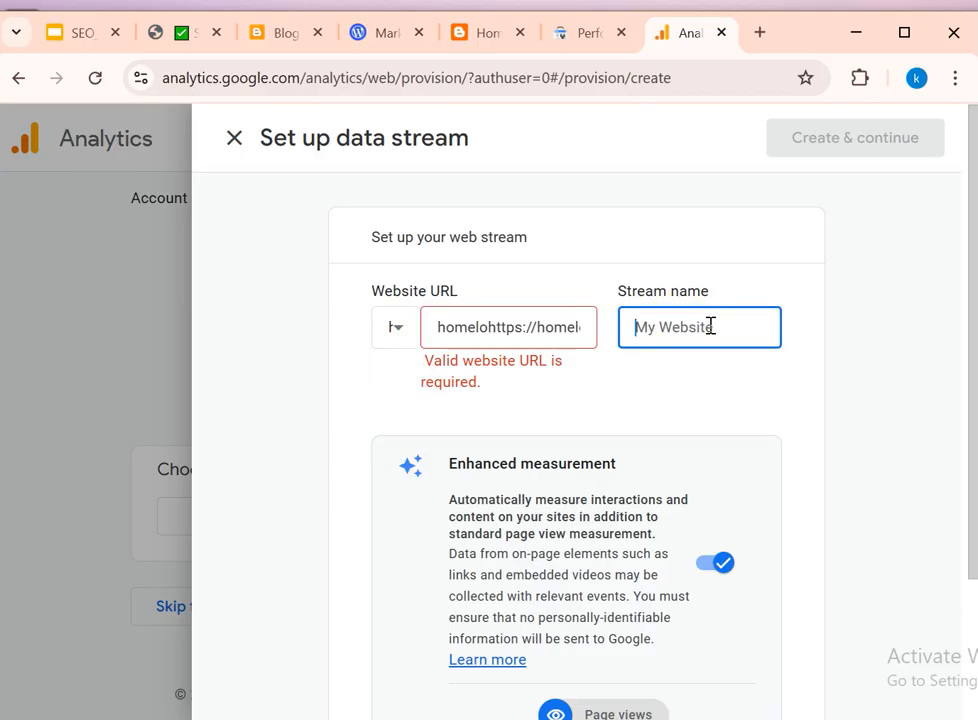
key("ctrl+v")
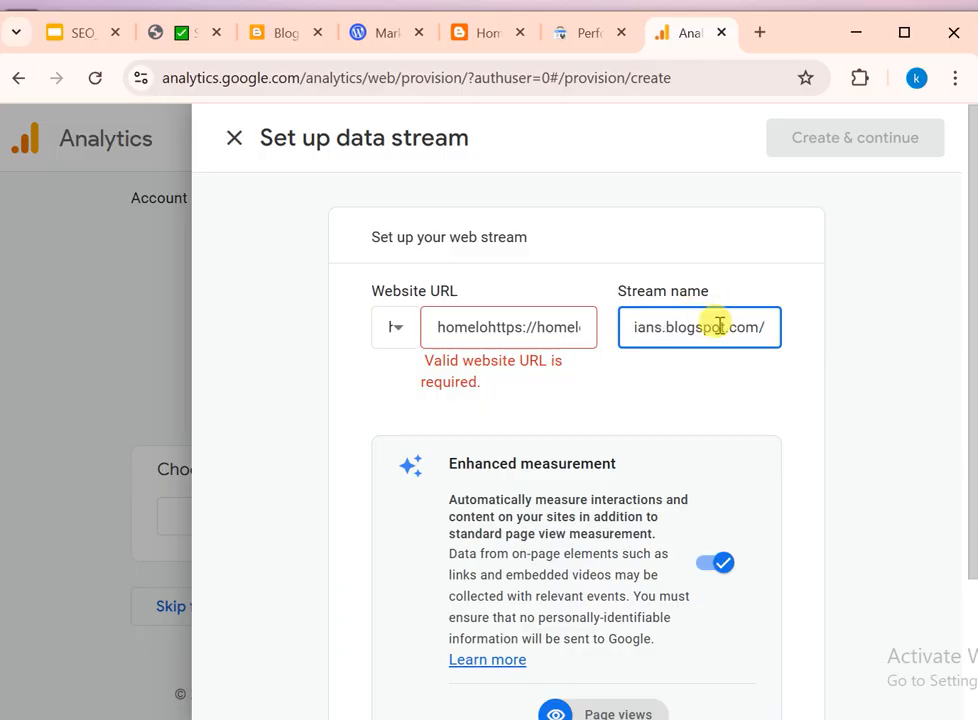
key("BackSpace")
key("BackSpace")
key("BackSpace")
key("BackSpace")
key("BackSpace")
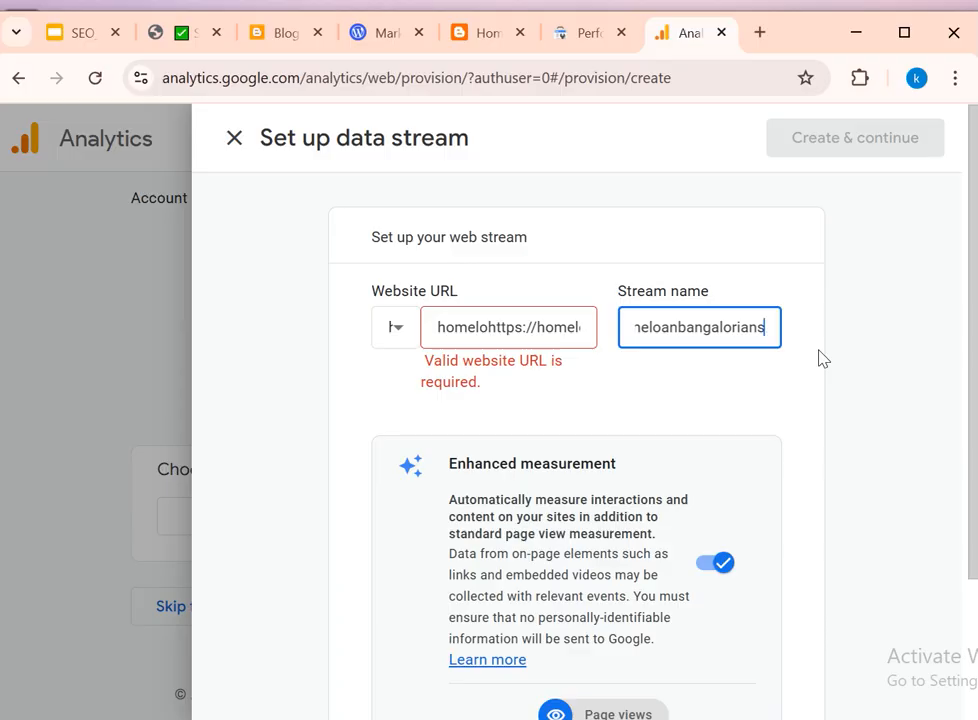
left_click(825, 377)
Step: Choose the https protocol for the website URL and clear the malformed address
left_click(400, 338)
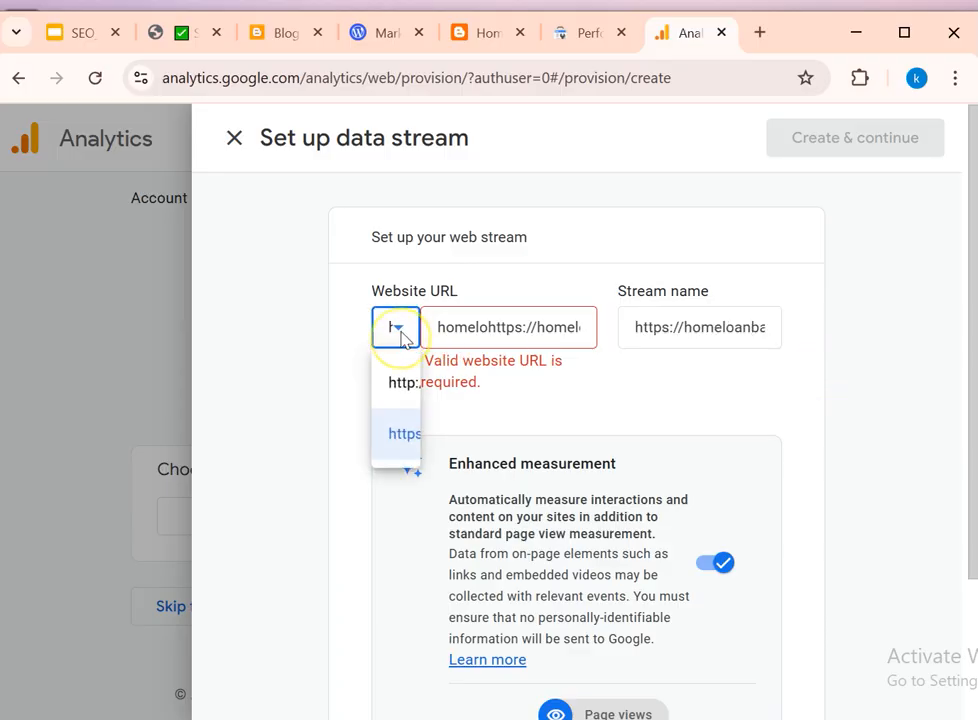
left_click(401, 440)
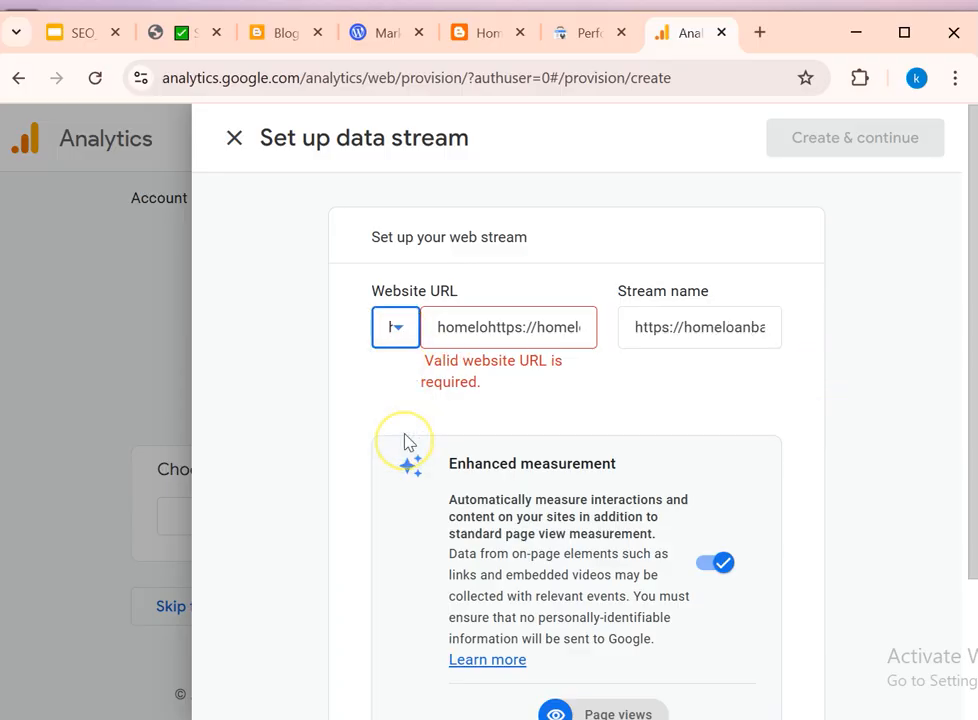
left_click(504, 336)
left_click_drag(517, 320, 334, 332)
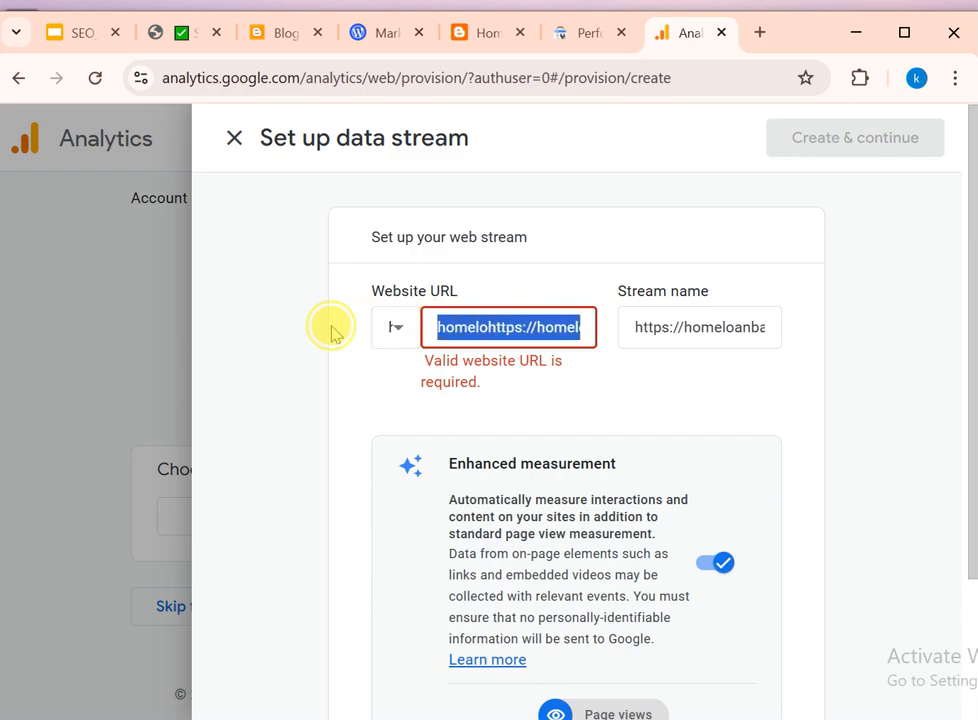
left_click(524, 324)
key("ctrl+a")
key("BackSpace")
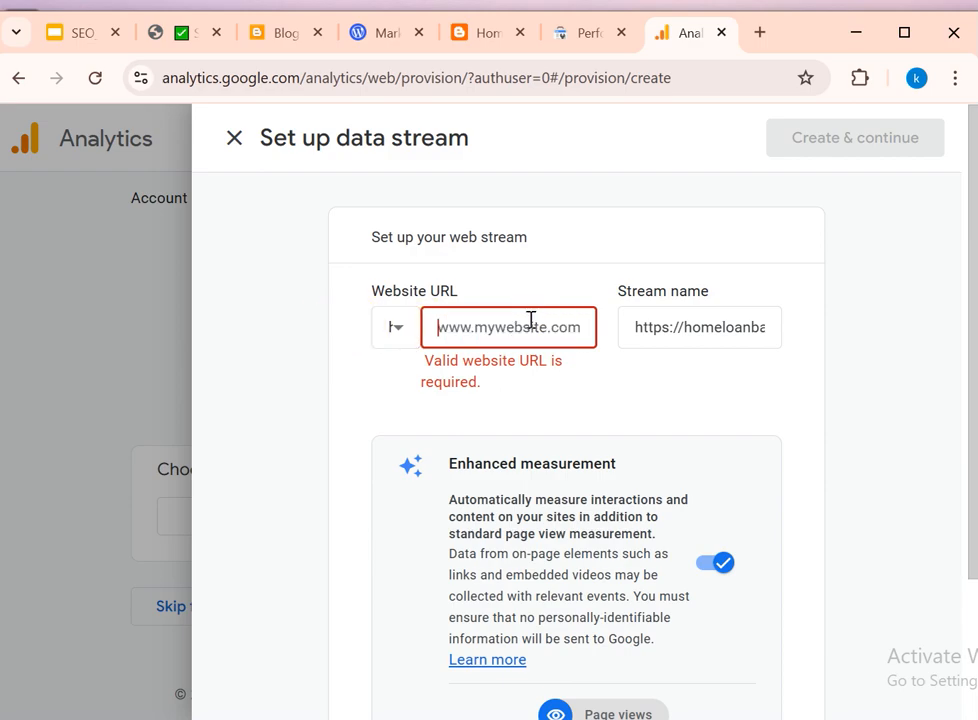
left_click_drag(563, 320, 251, 317)
left_click(491, 312)
triple_click(478, 322)
left_click(466, 327)
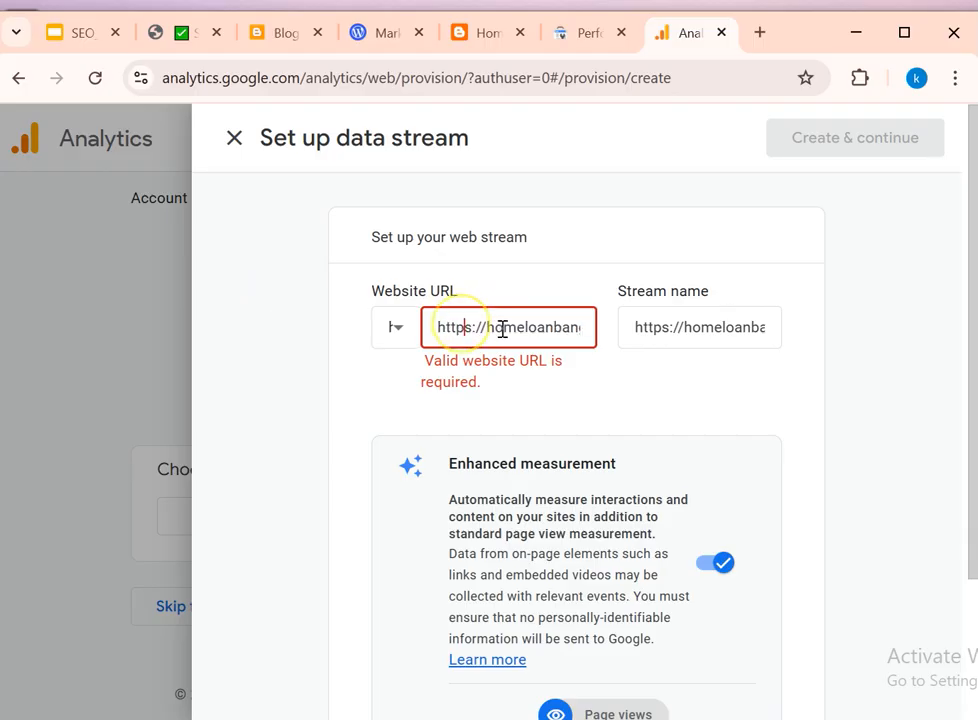
key("ctrl+a")
left_click(822, 406)
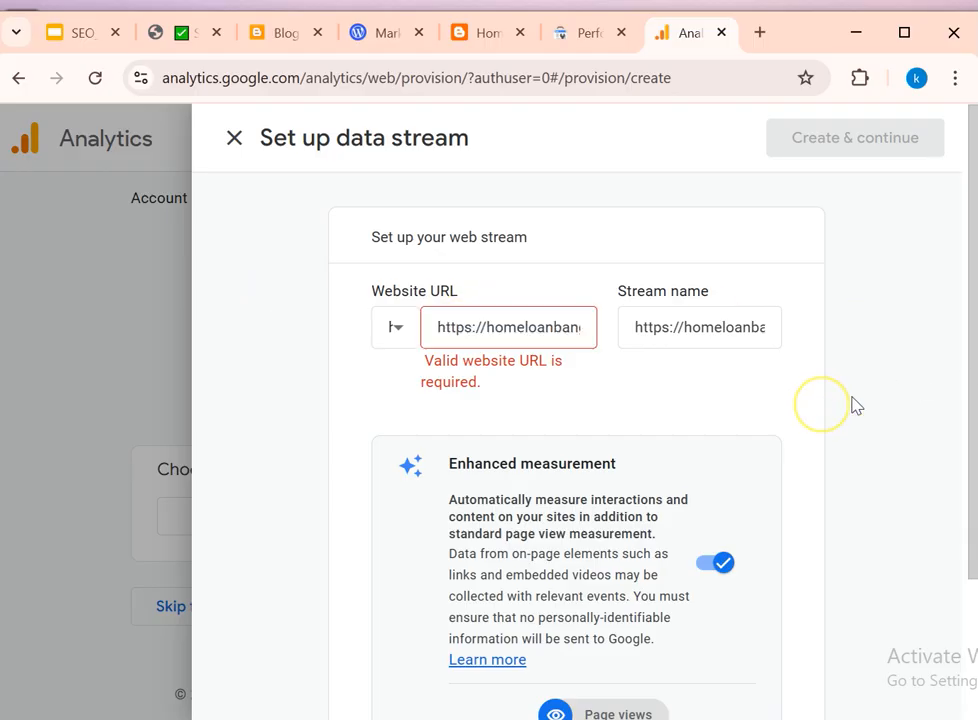
left_click_drag(490, 327, 306, 323)
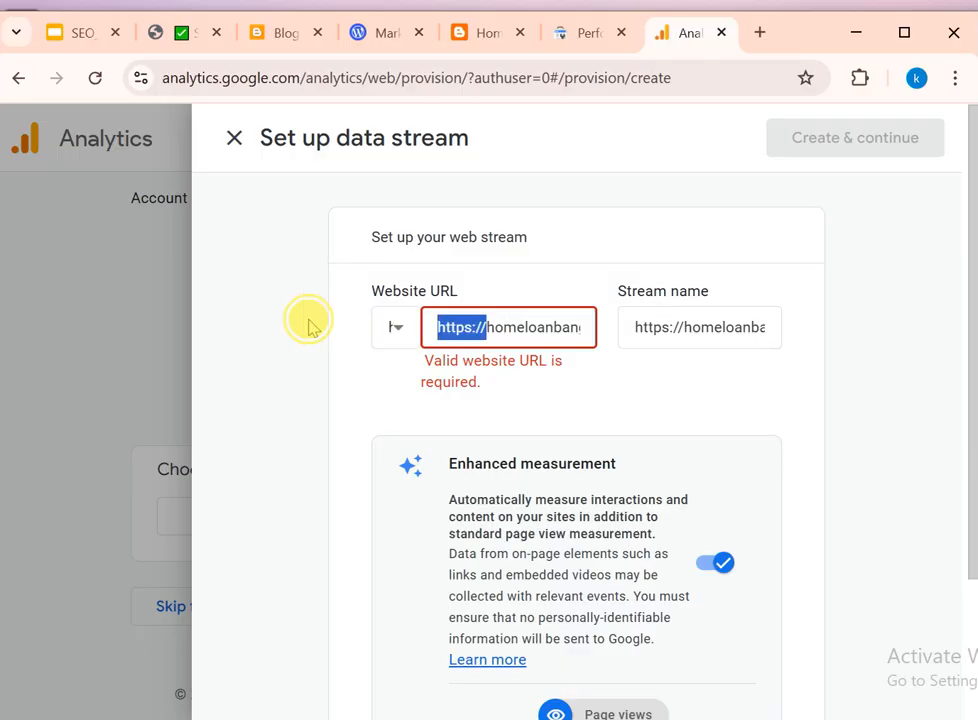
key("BackSpace")
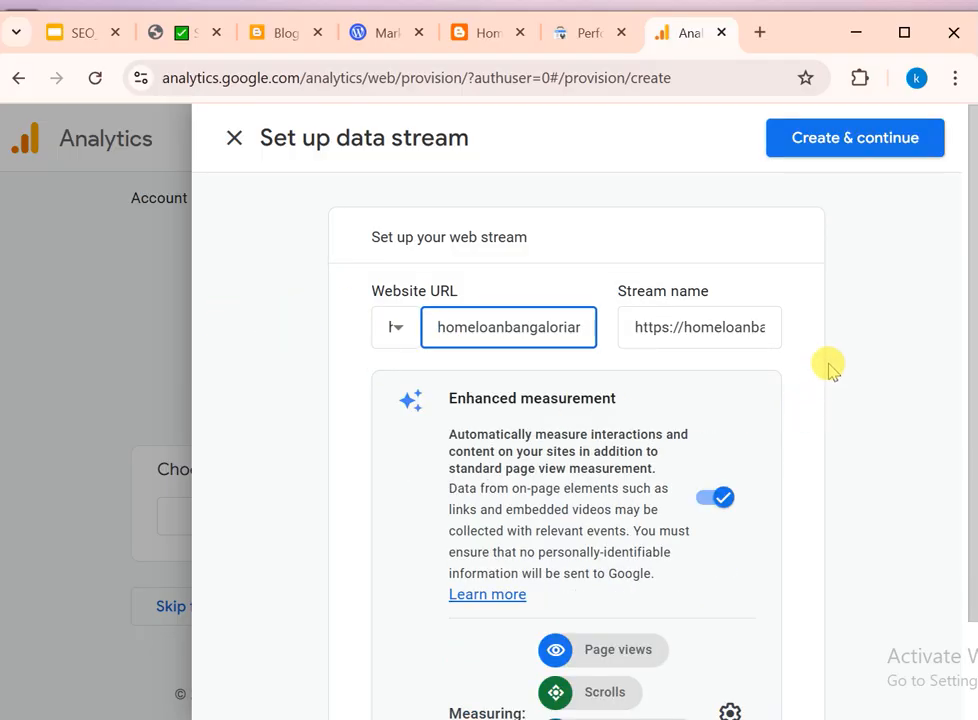
left_click(402, 333)
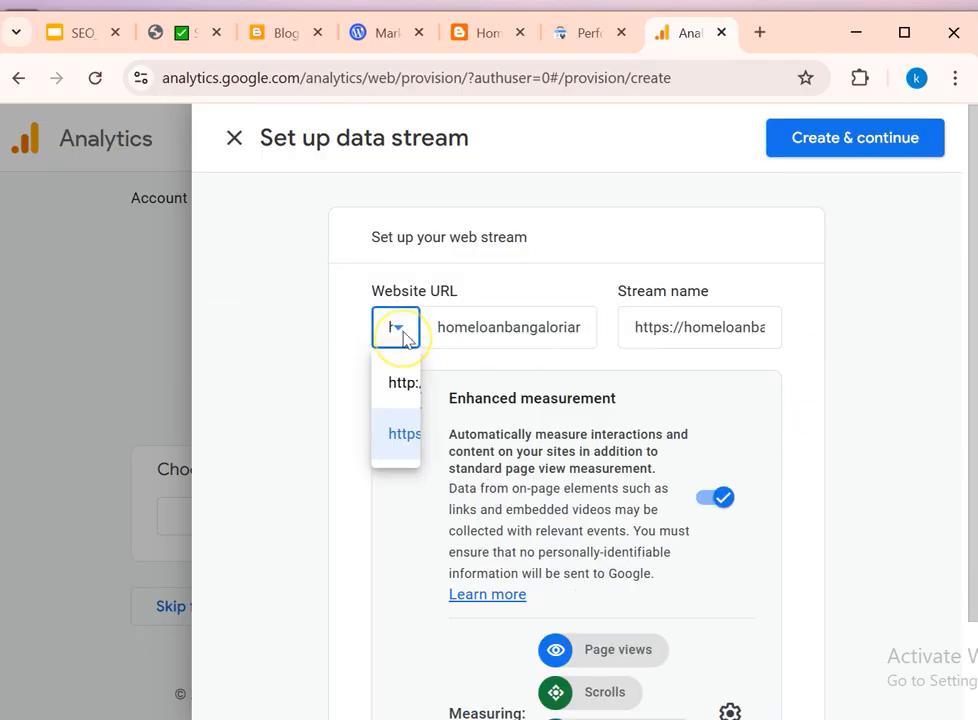
left_click(490, 327)
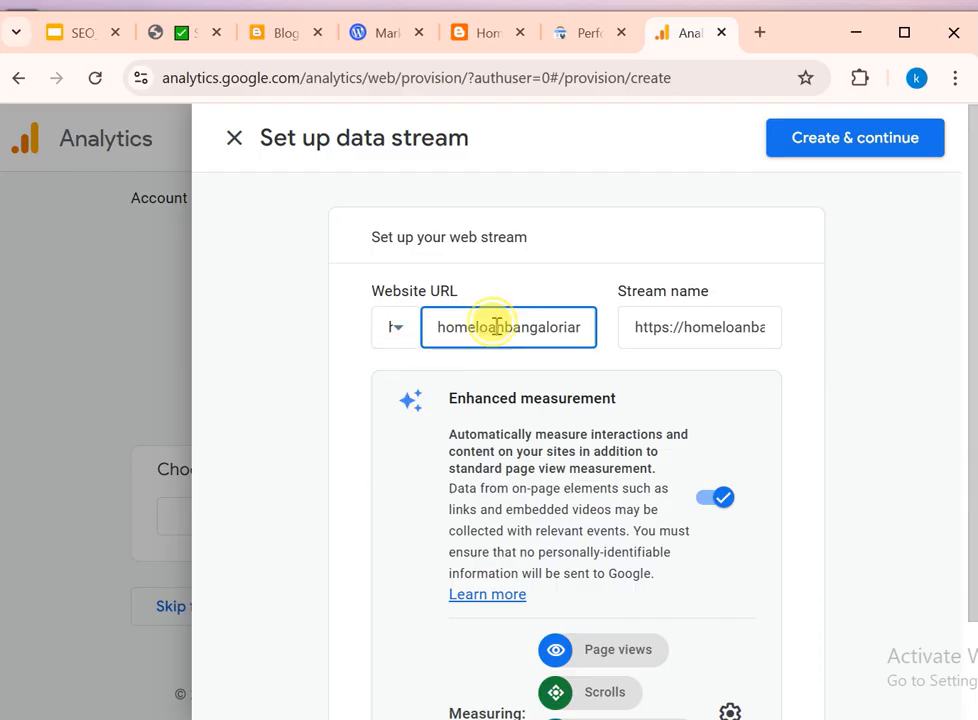
double_click(441, 330)
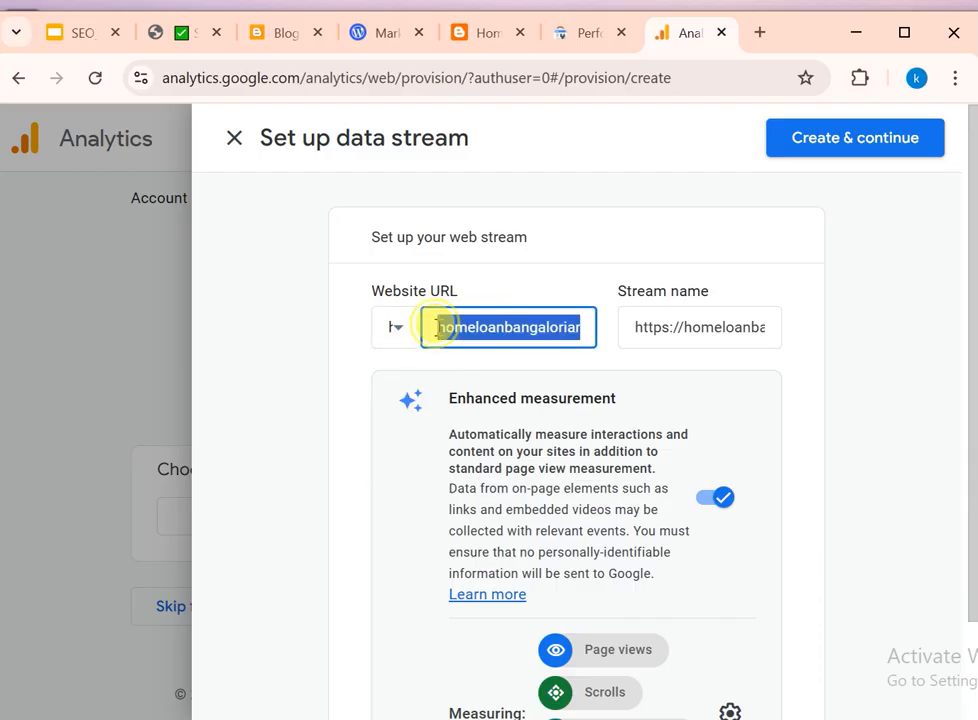
key("ctrl+v")
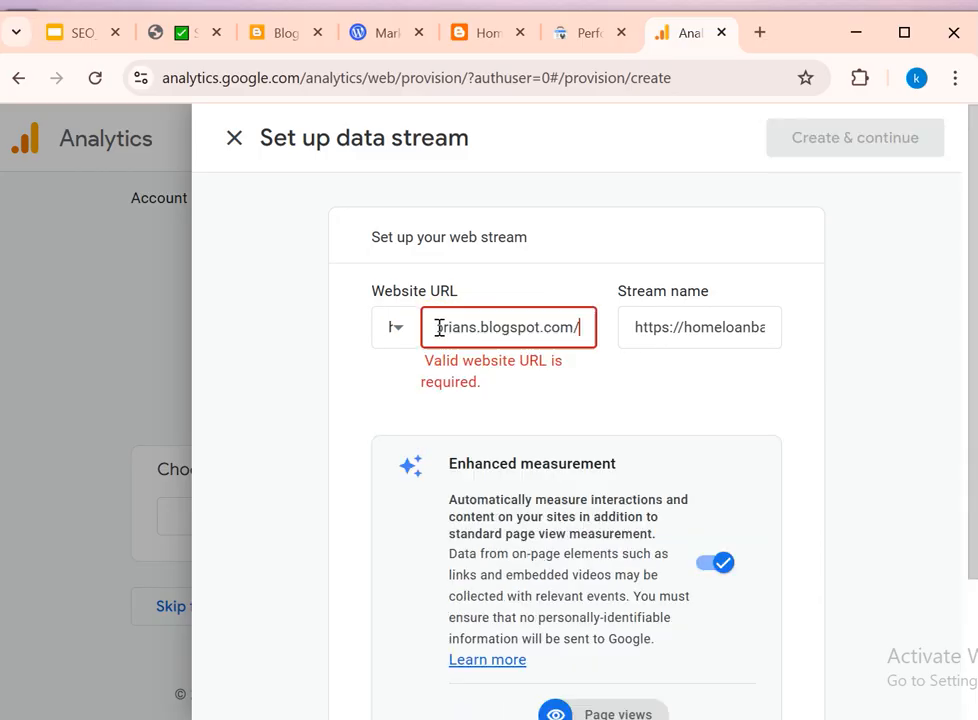
left_click_drag(475, 336, 318, 320)
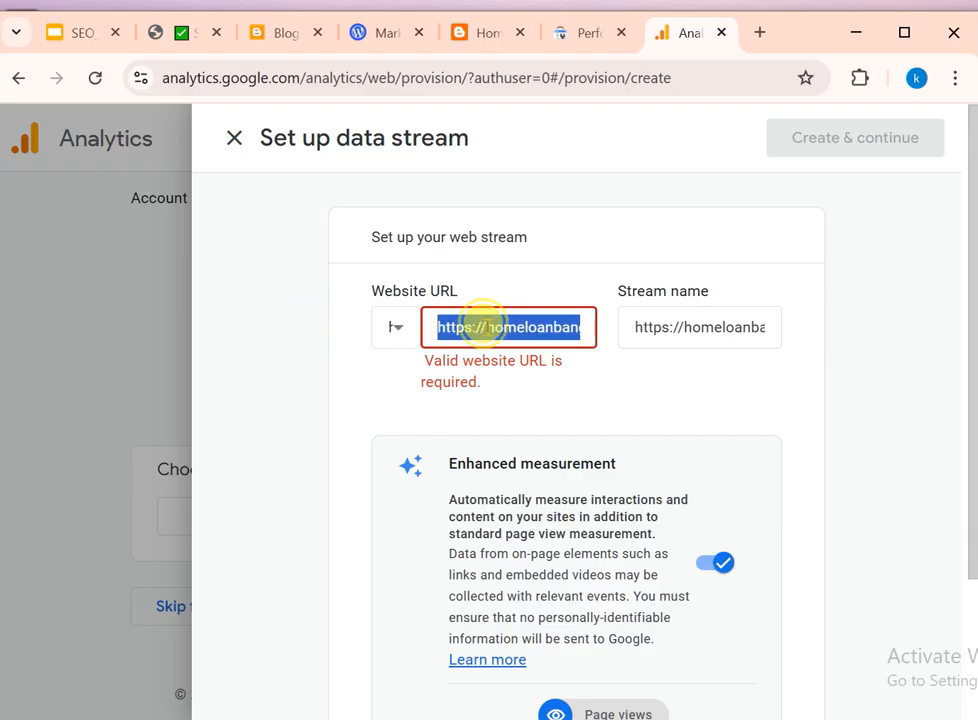
left_click(481, 329)
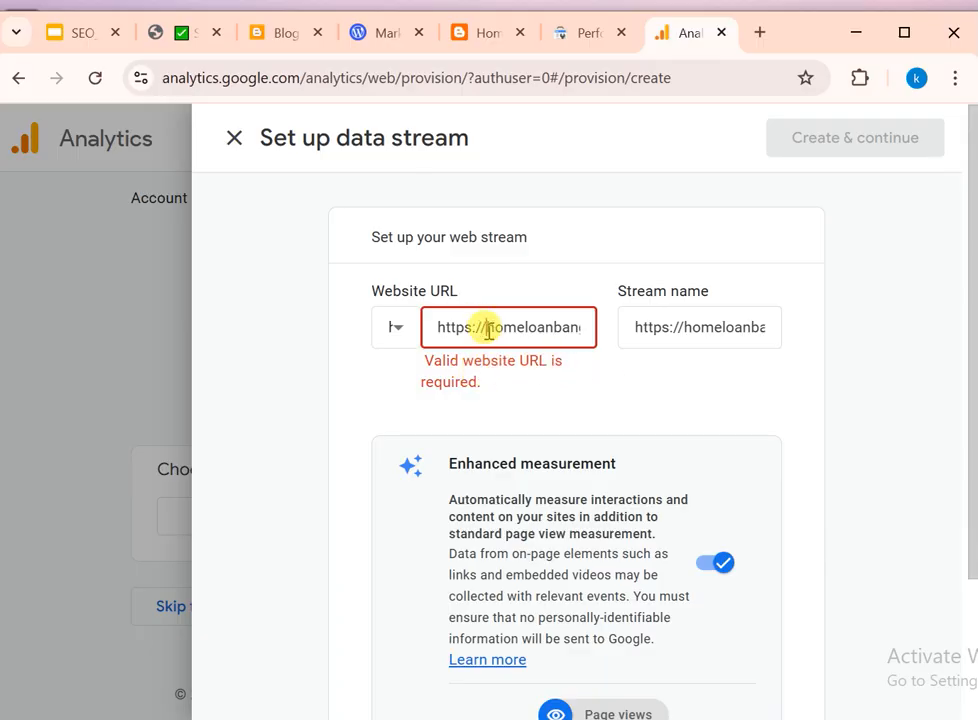
left_click_drag(481, 327, 395, 328)
key("BackSpace")
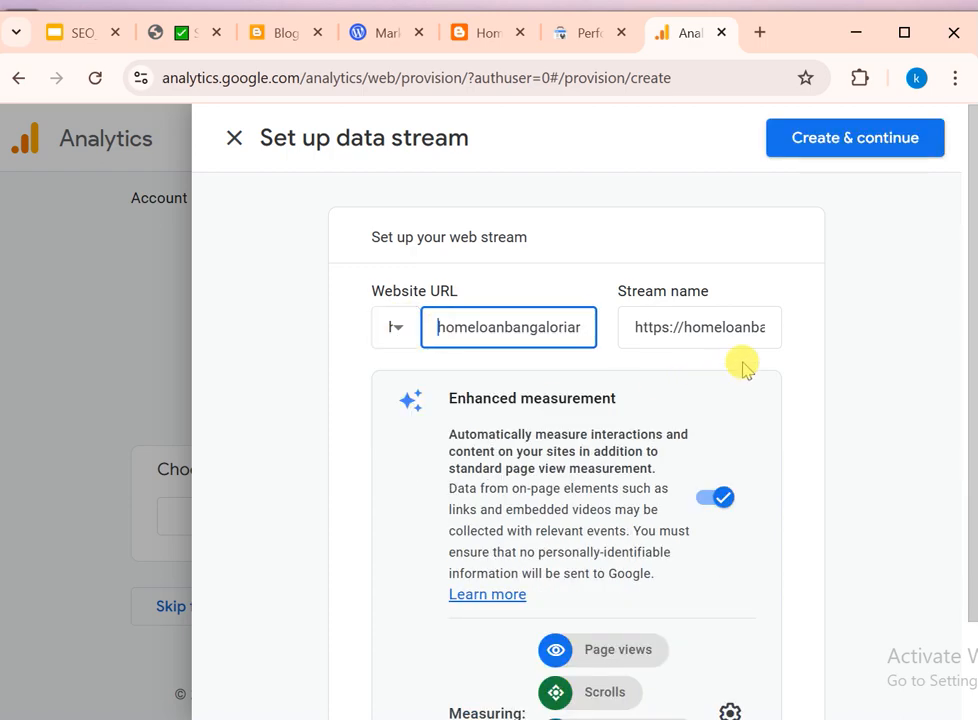
left_click(808, 341)
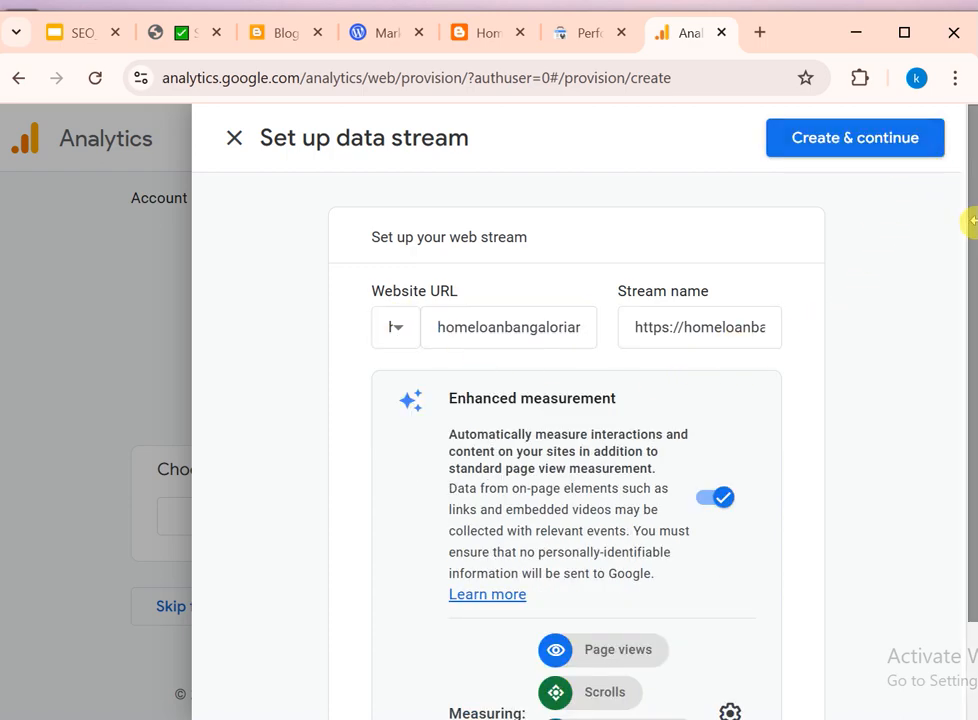
Step: Create the web data stream with enhanced measurement on and continue to the data collection stage
left_click_drag(968, 228, 960, 196)
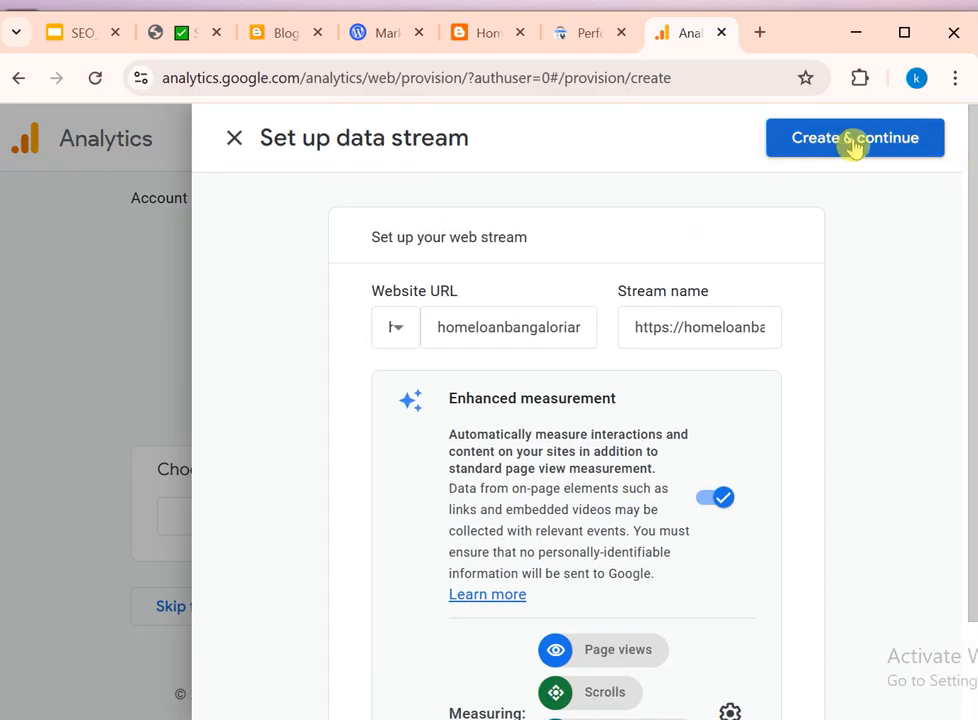
left_click(861, 148)
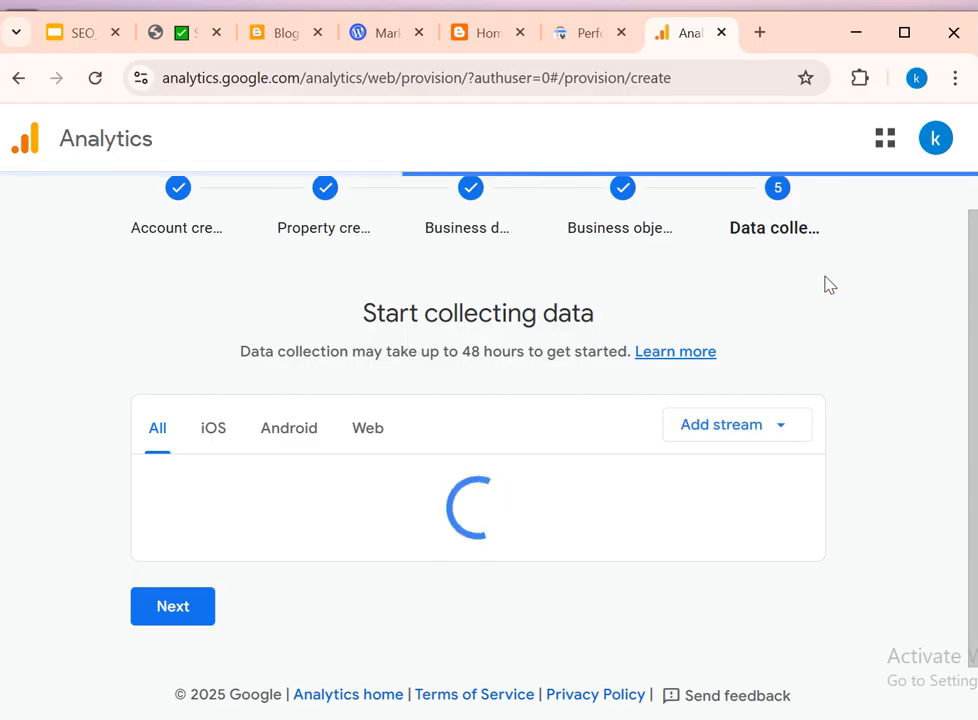
left_click(781, 251)
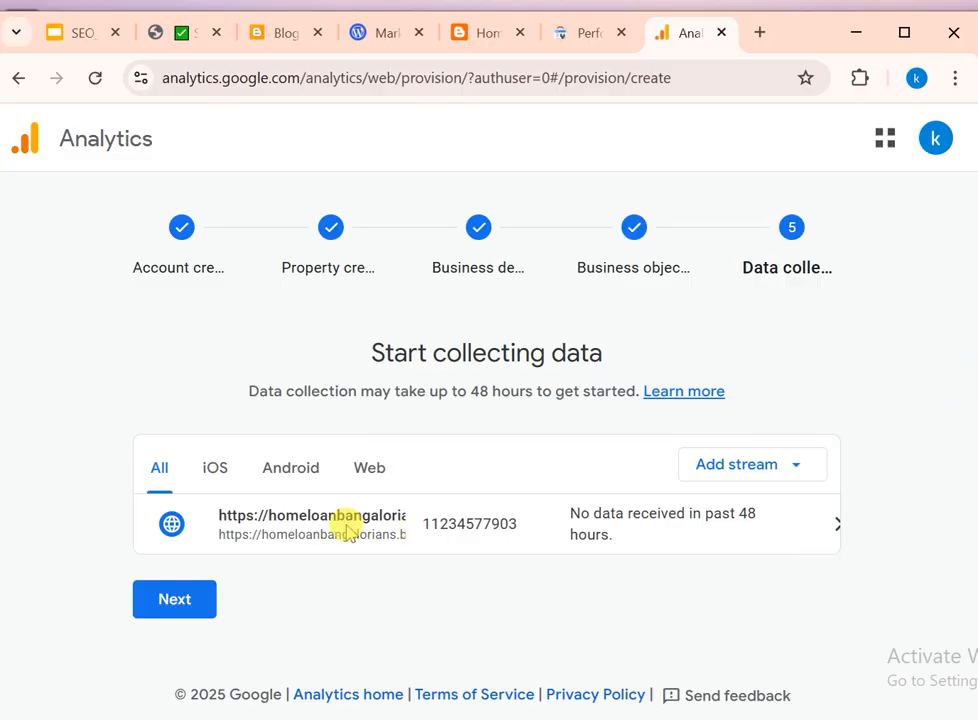
Step: Proceed to the Google tag setup and read through the manual installation code and the other setup options
left_click(186, 604)
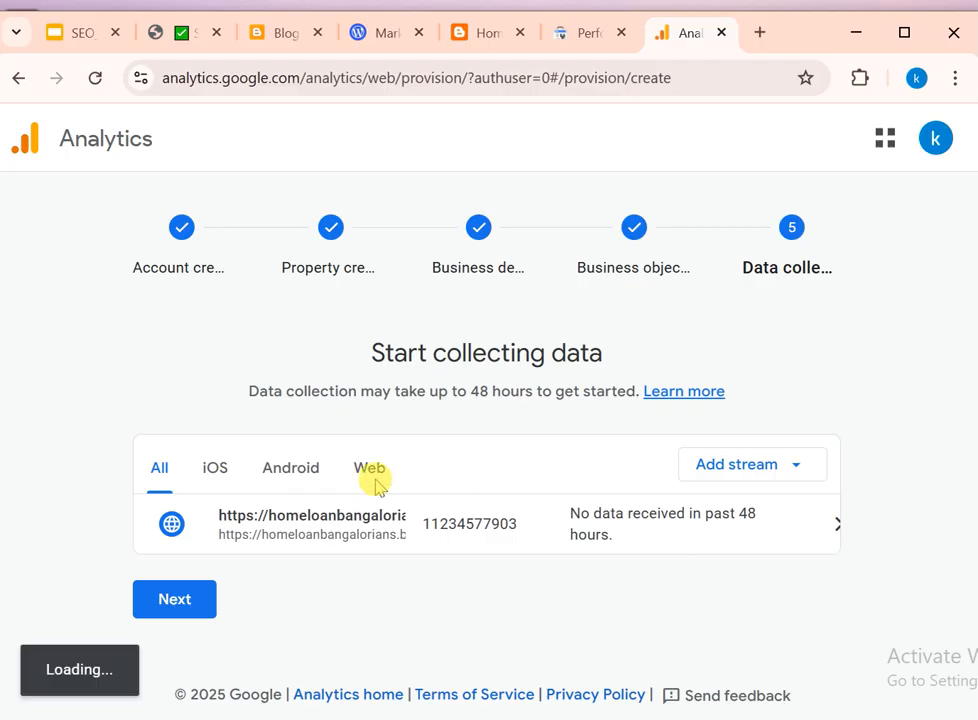
left_click(249, 560)
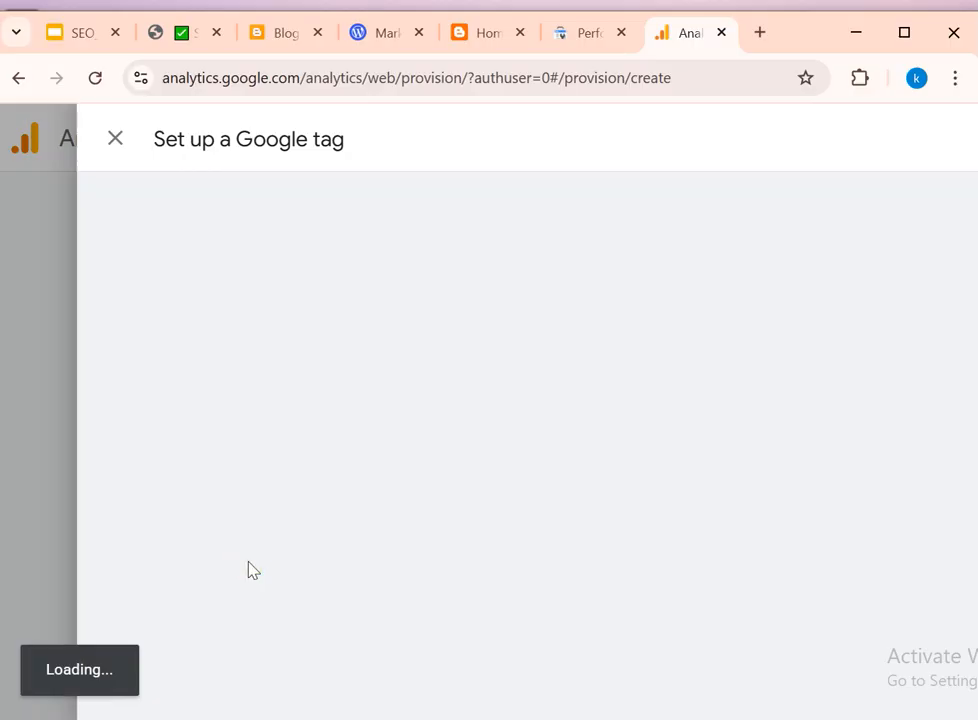
left_click_drag(970, 403, 938, 230)
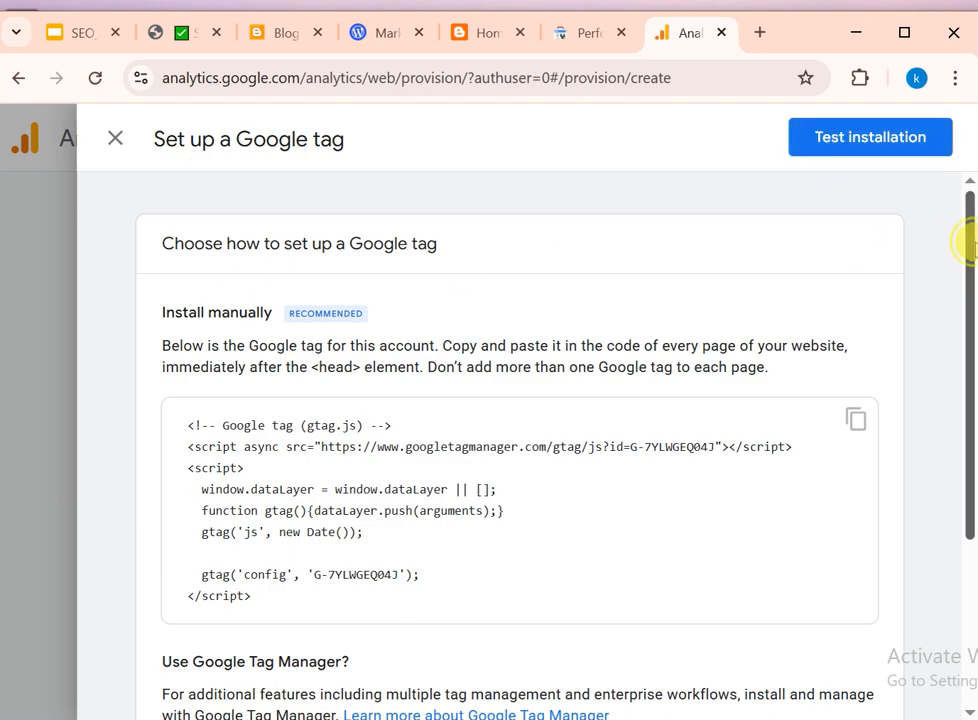
left_click_drag(968, 240, 963, 436)
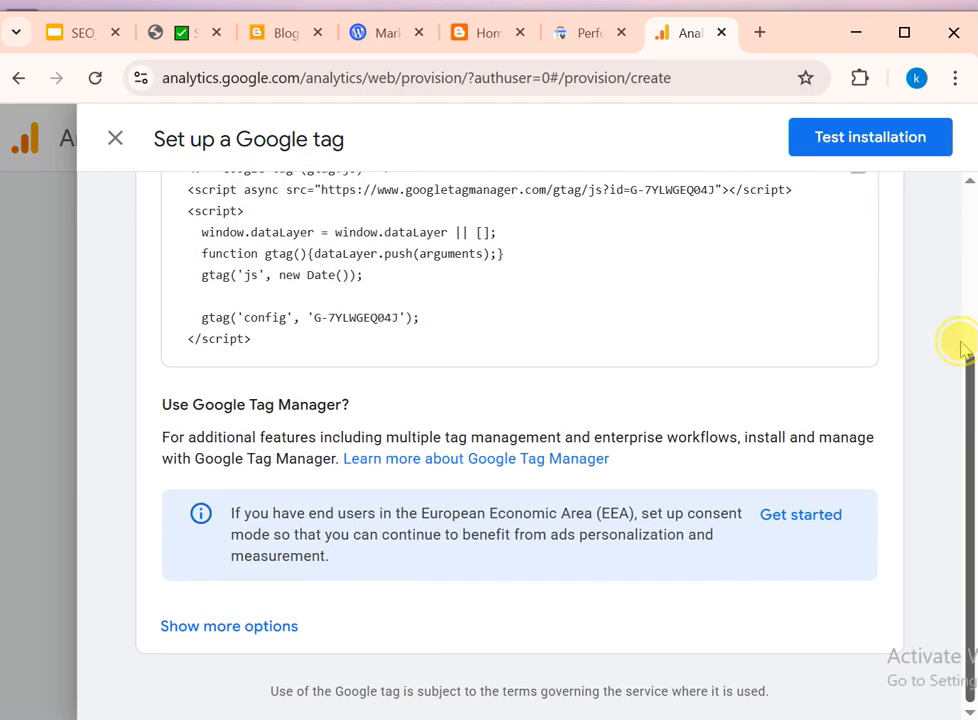
left_click_drag(961, 346, 954, 218)
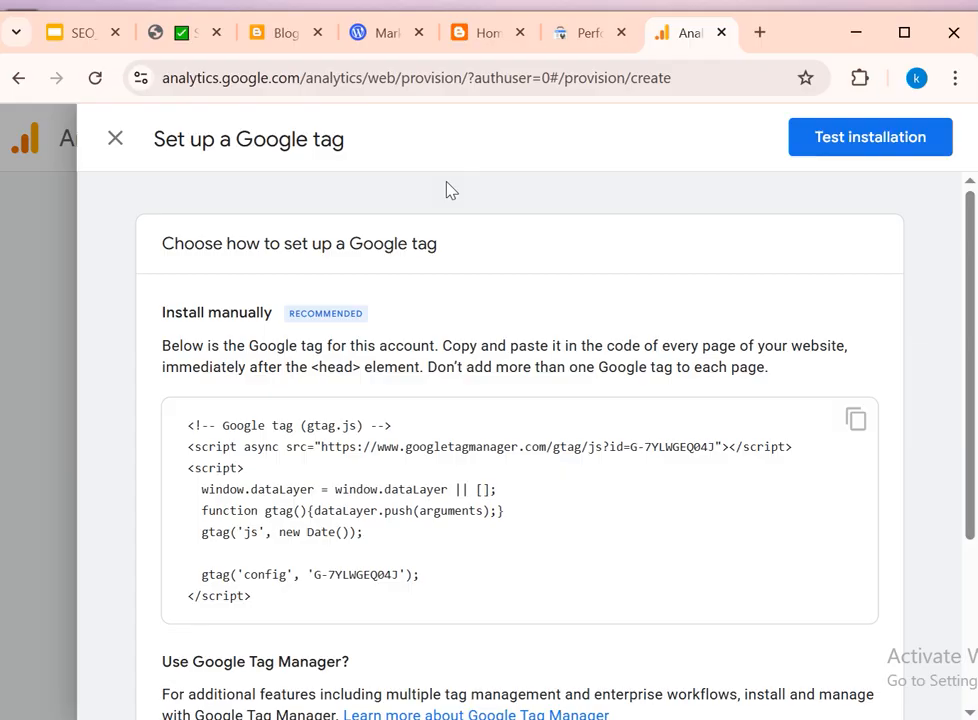
Step: Test the Google tag installation and close the tag setup
left_click(873, 146)
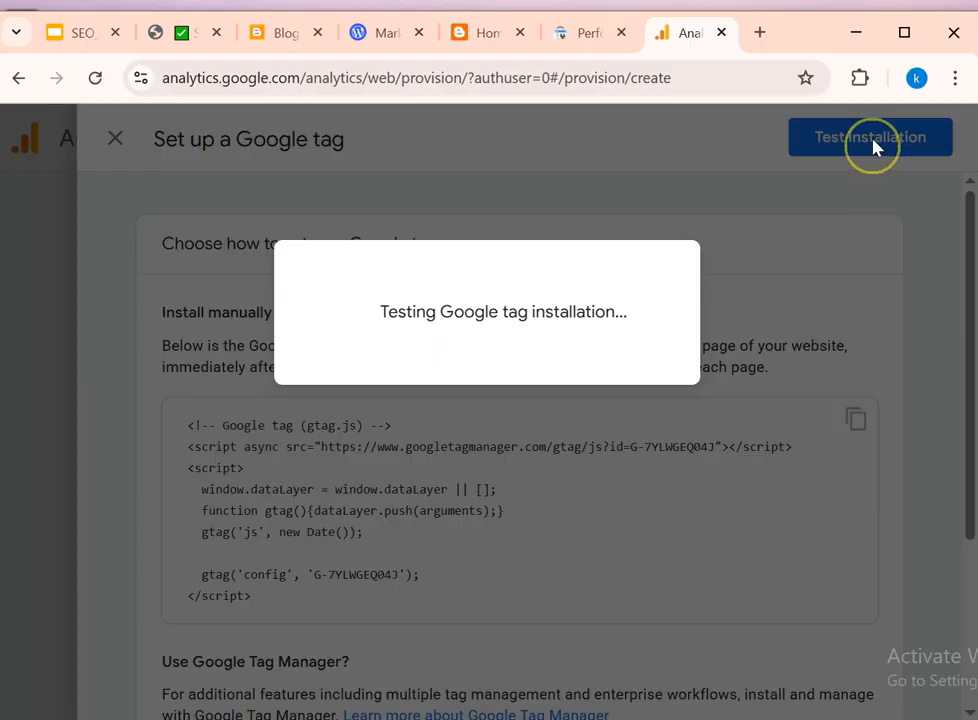
left_click(873, 142)
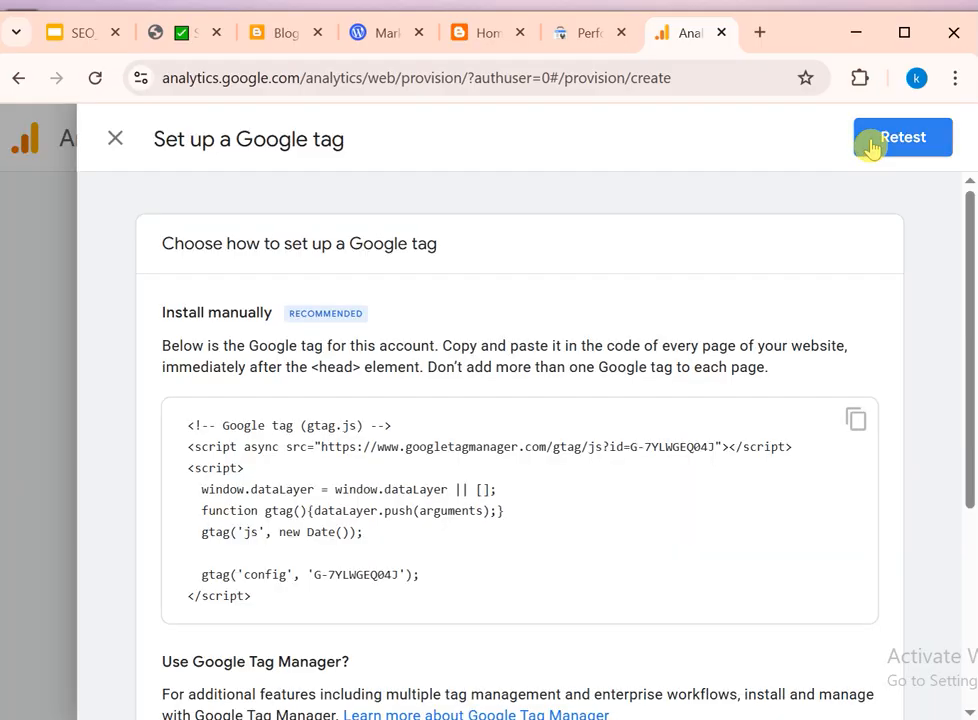
left_click_drag(971, 309, 972, 310)
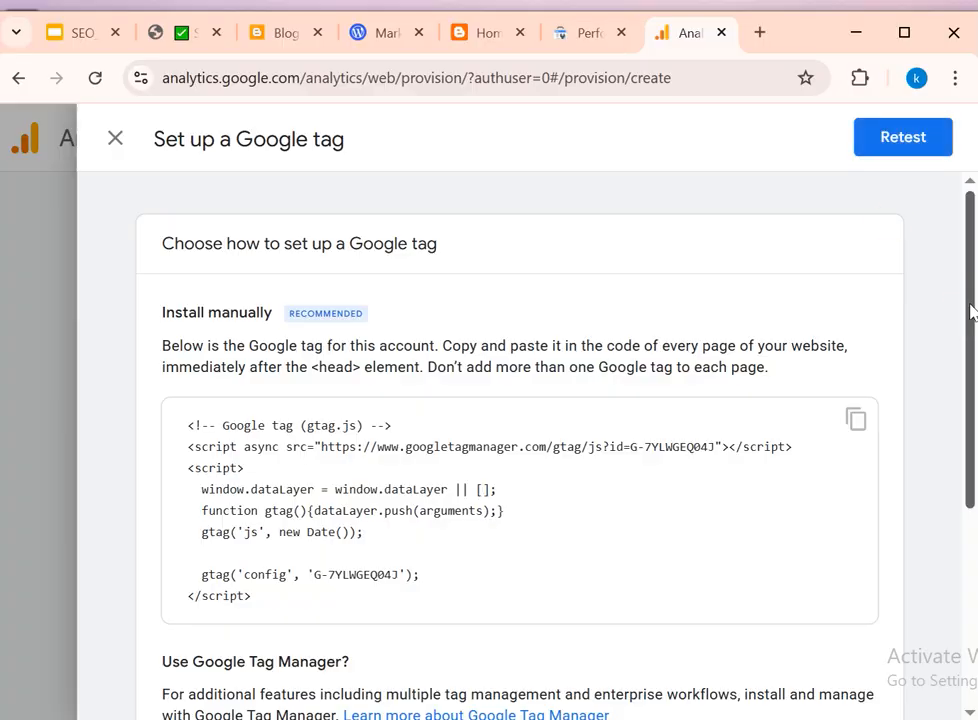
left_click_drag(971, 312, 967, 164)
left_click(118, 142)
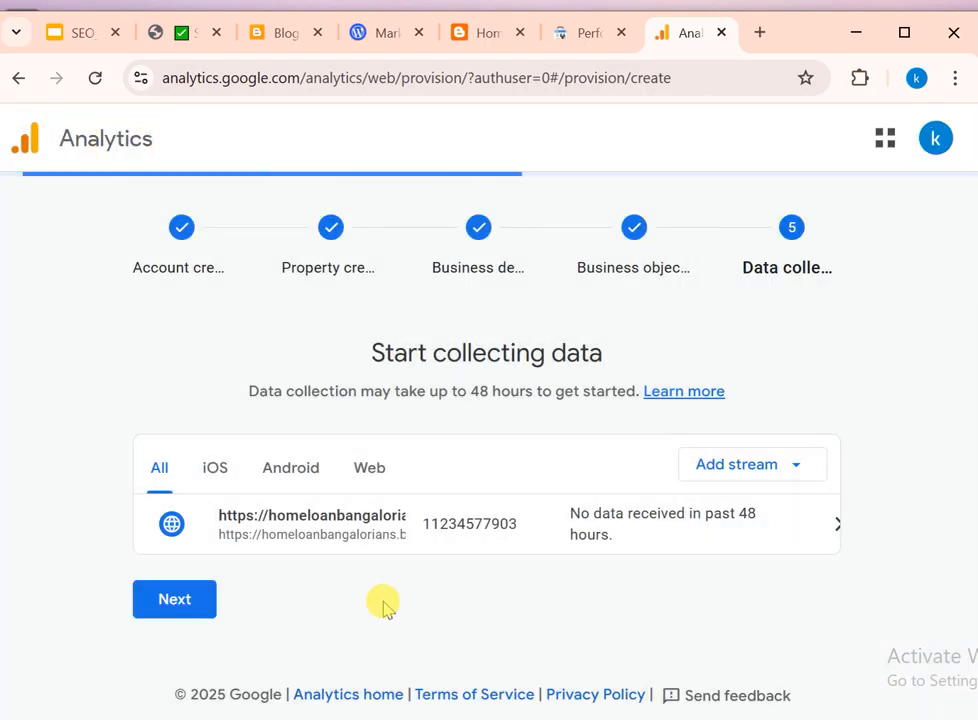
Step: Copy the measurement ID from the web stream's details and open the Homeloan blog's settings in Blogger
left_click(480, 528)
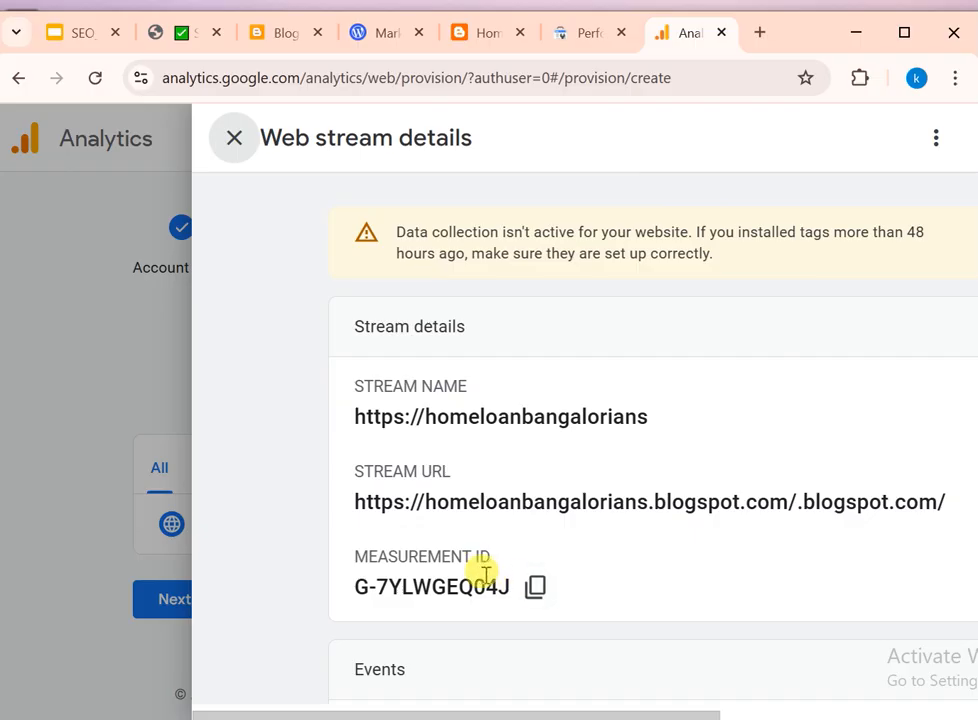
left_click(535, 590)
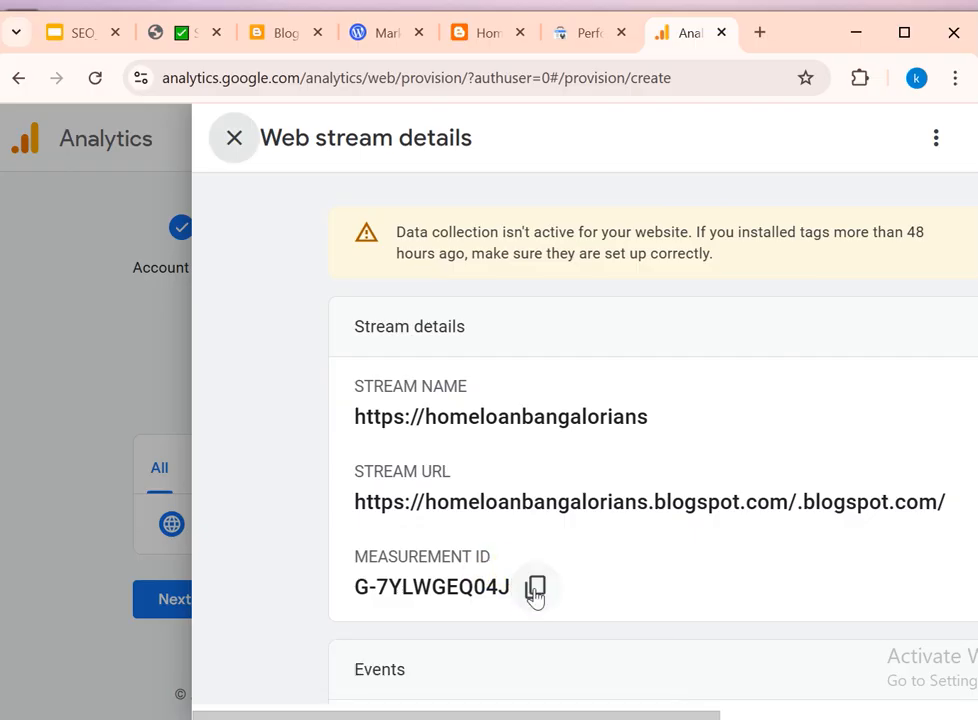
left_click(489, 35)
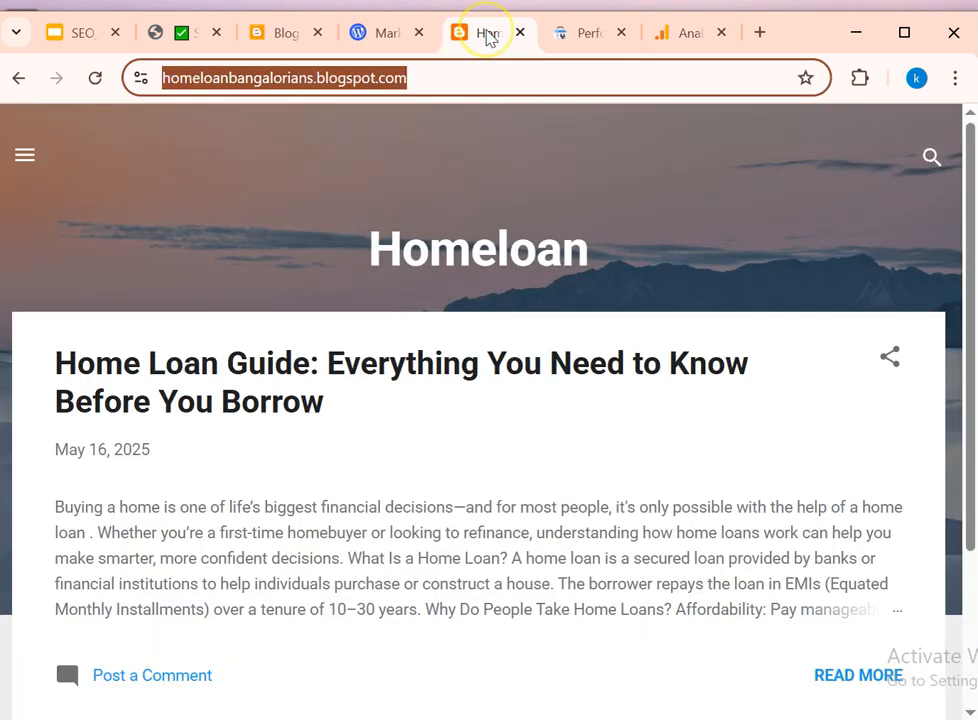
left_click(288, 36)
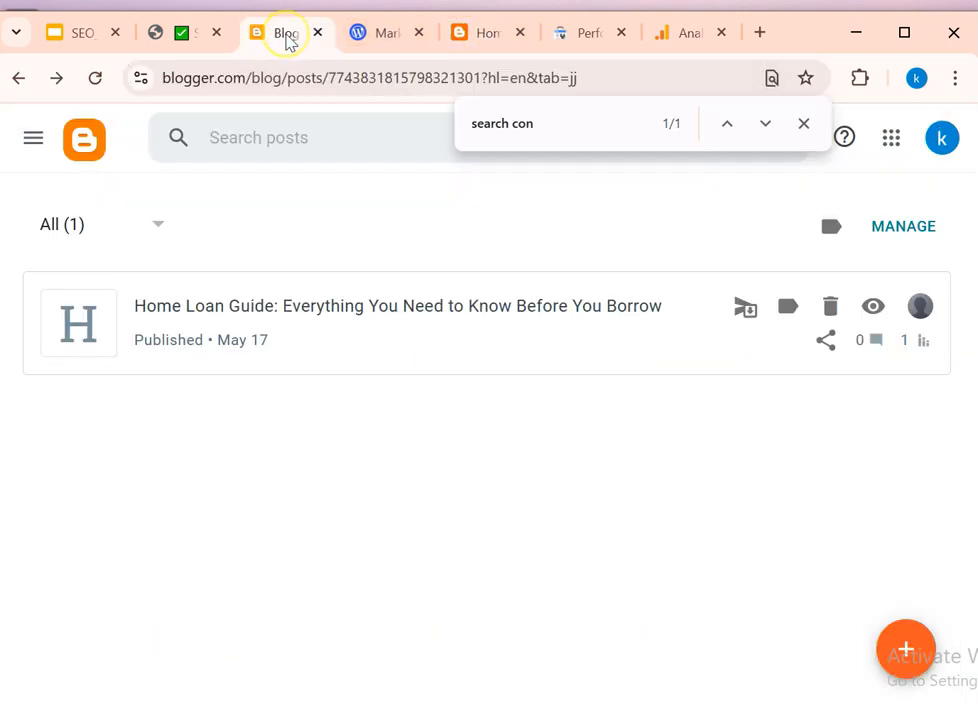
left_click(270, 80)
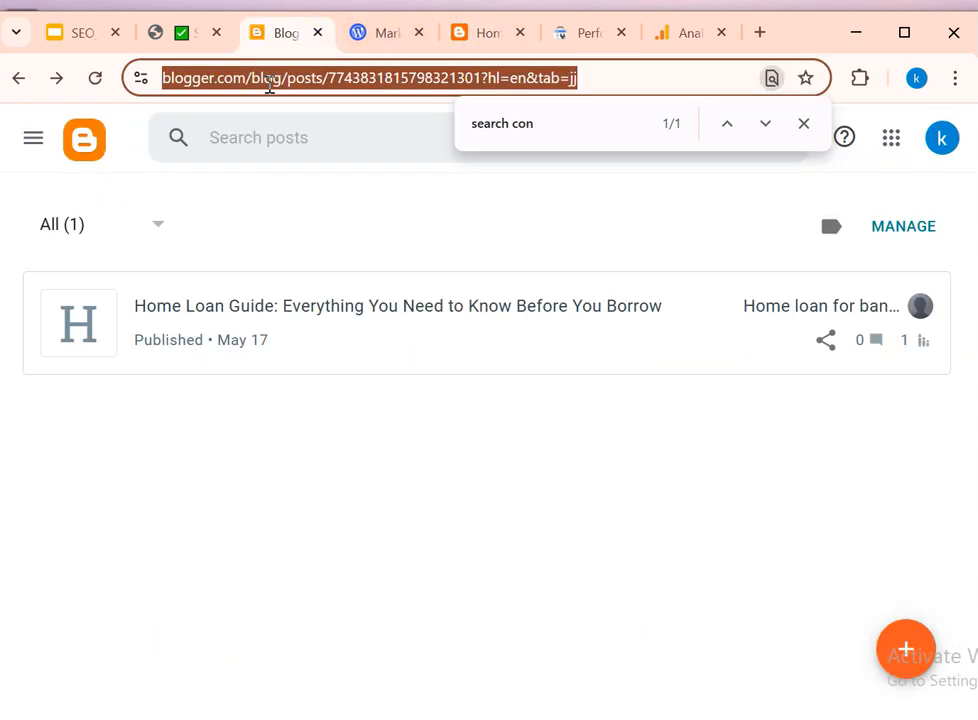
key("Return")
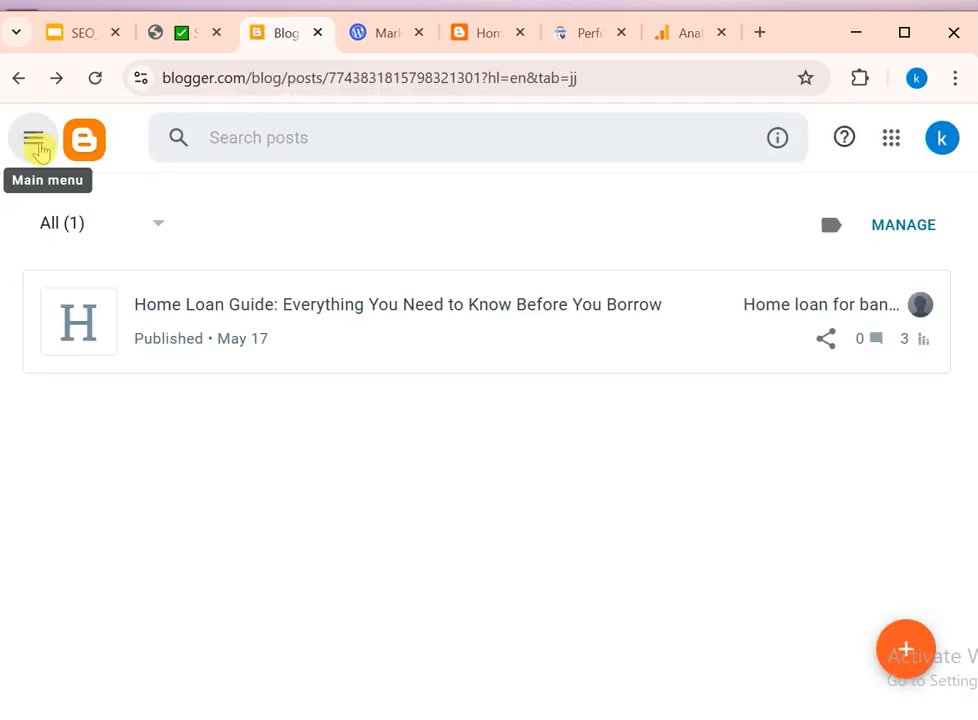
left_click(34, 142)
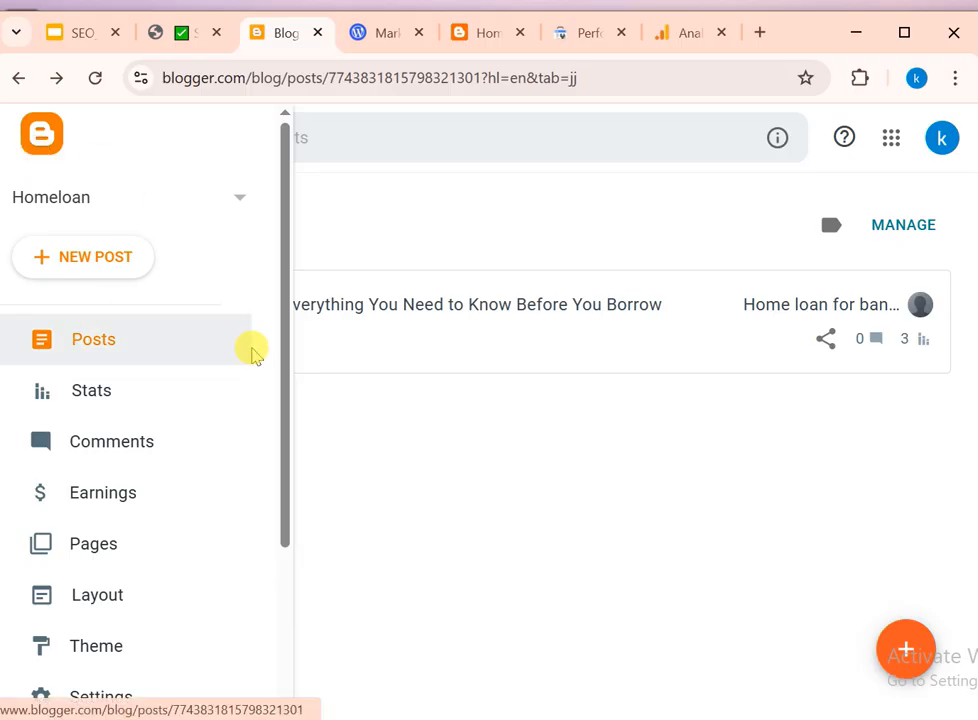
scroll(290, 420, "down", 3)
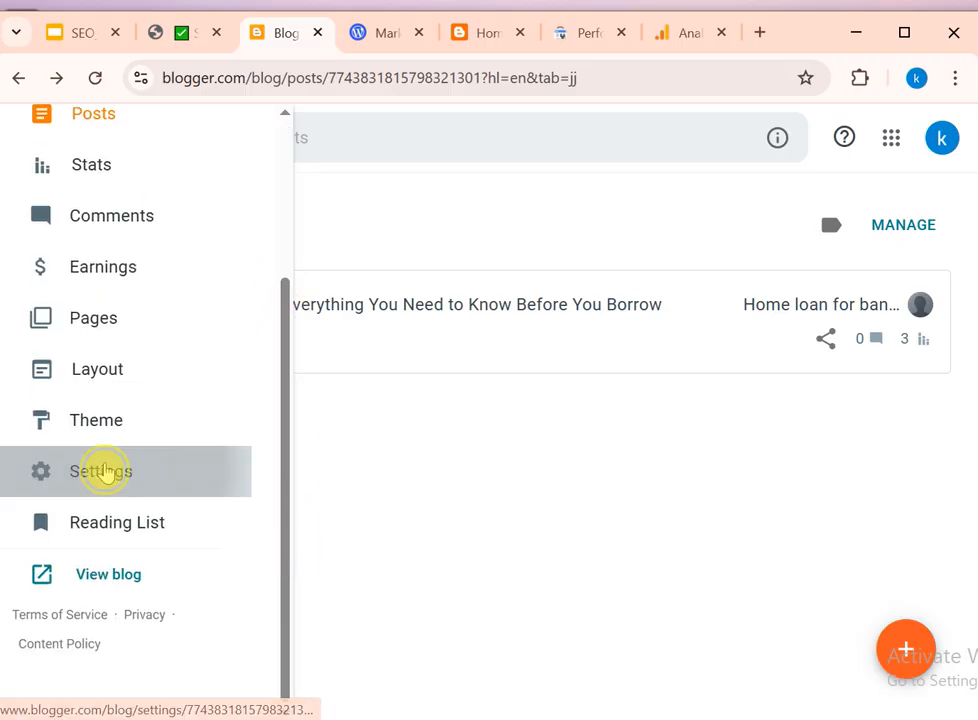
left_click(103, 471)
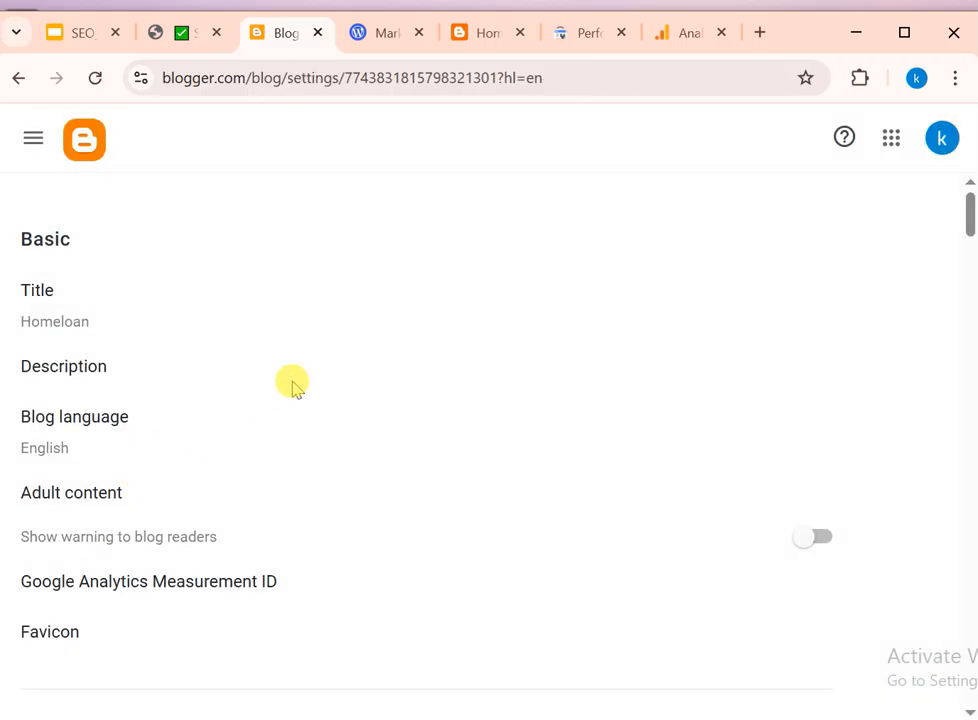
Step: Set the blog's Google Analytics Measurement ID to G-7YLWGEQ04J and save it
left_click_drag(965, 207, 968, 245)
left_click(240, 256)
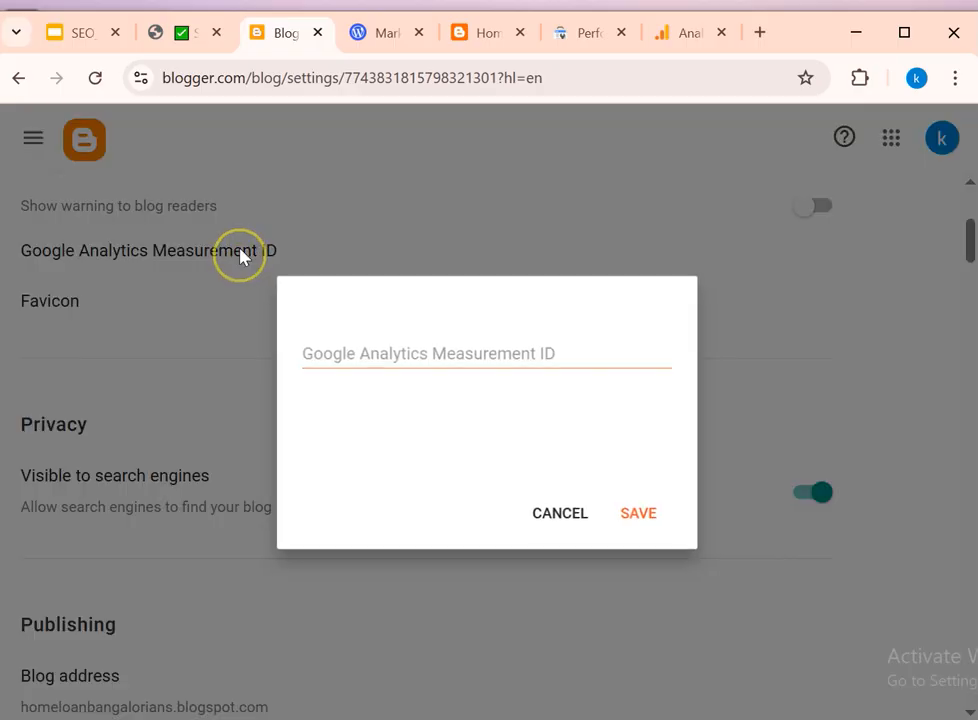
left_click(458, 356)
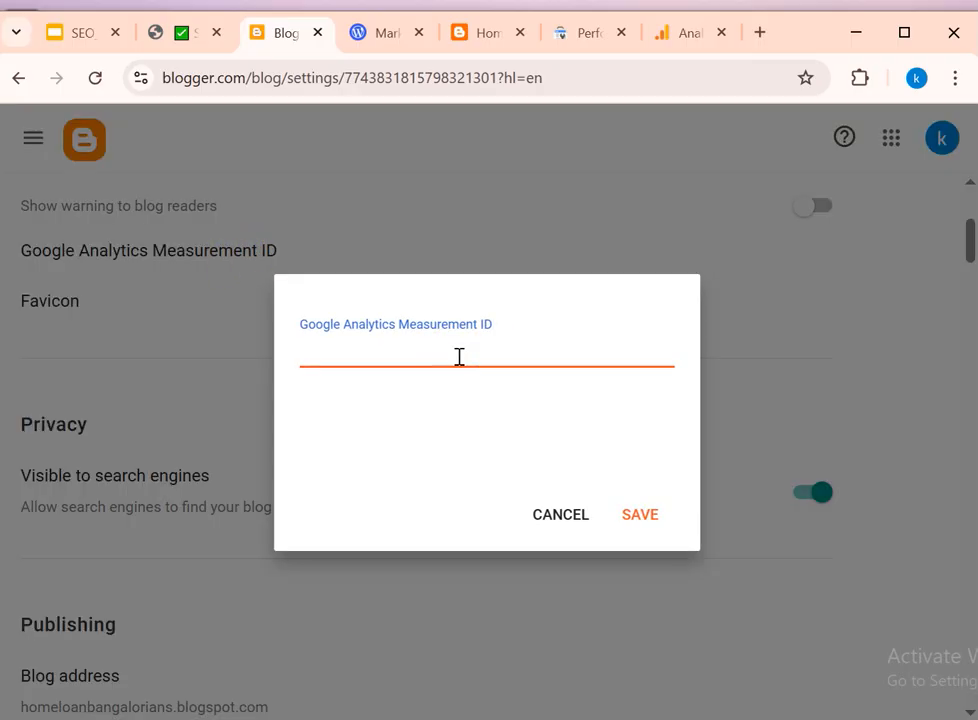
key("ctrl+v")
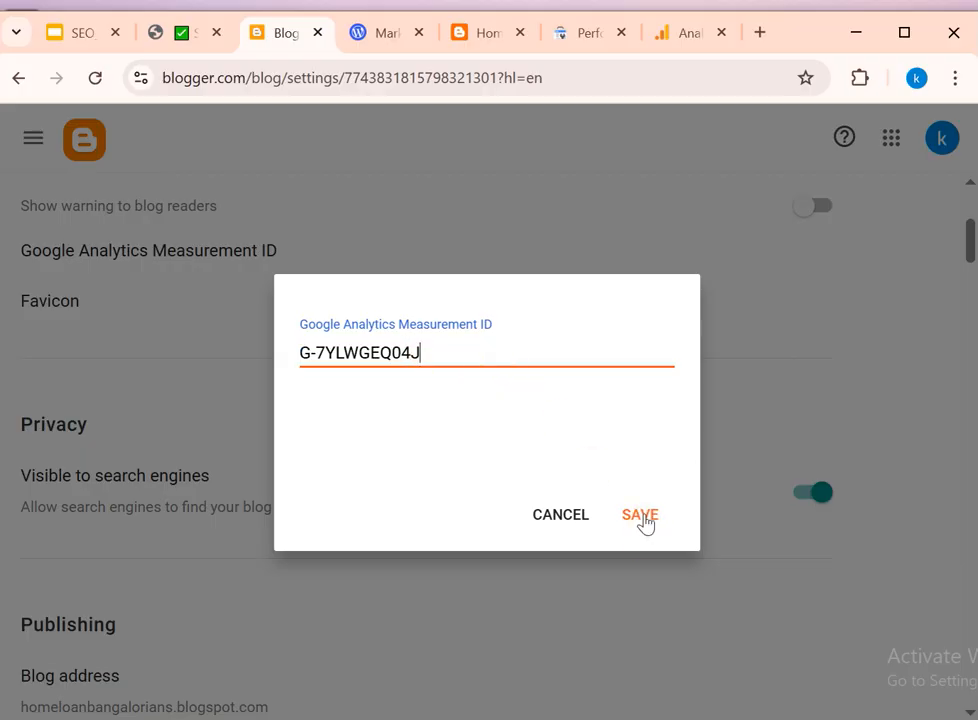
left_click(642, 517)
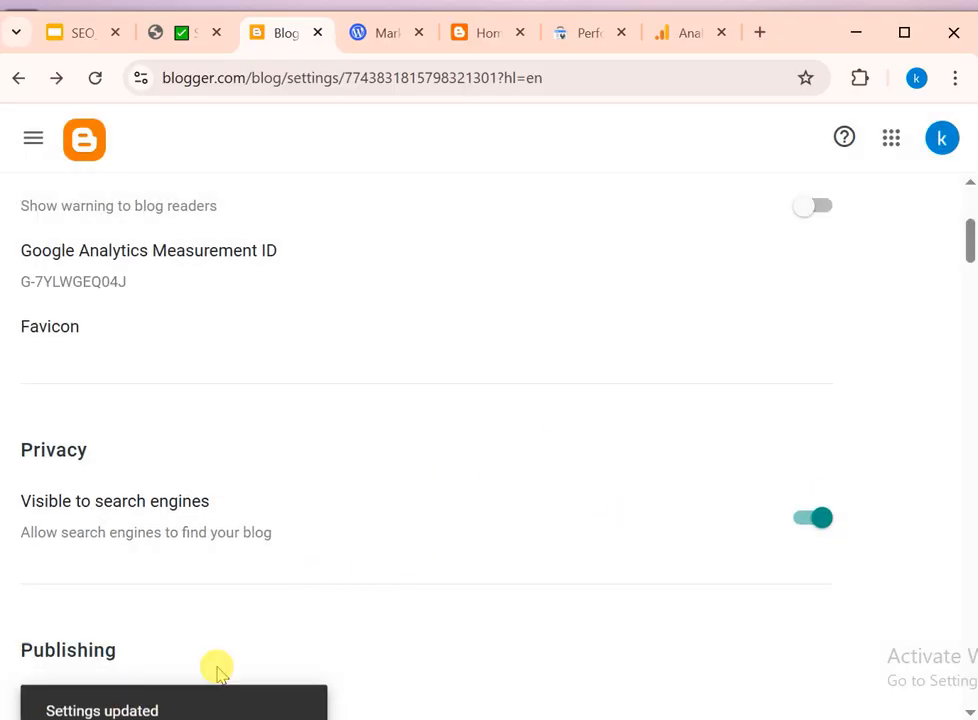
Step: Reload the Homeloan blog page and close the web stream details in Google Analytics
left_click(487, 31)
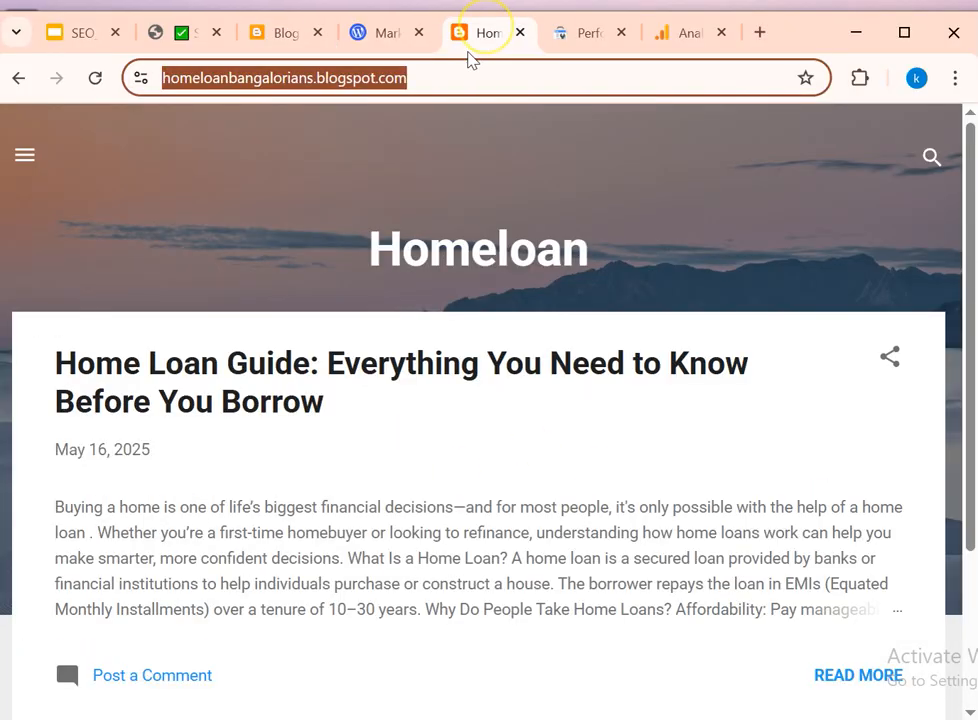
key("Return")
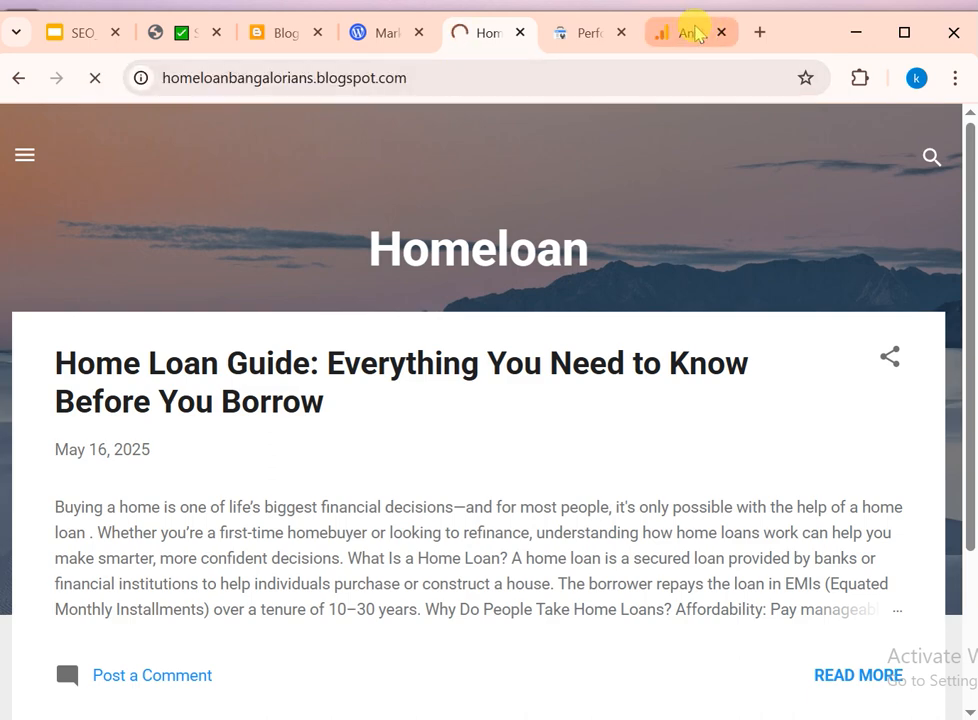
left_click(690, 32)
left_click(605, 85)
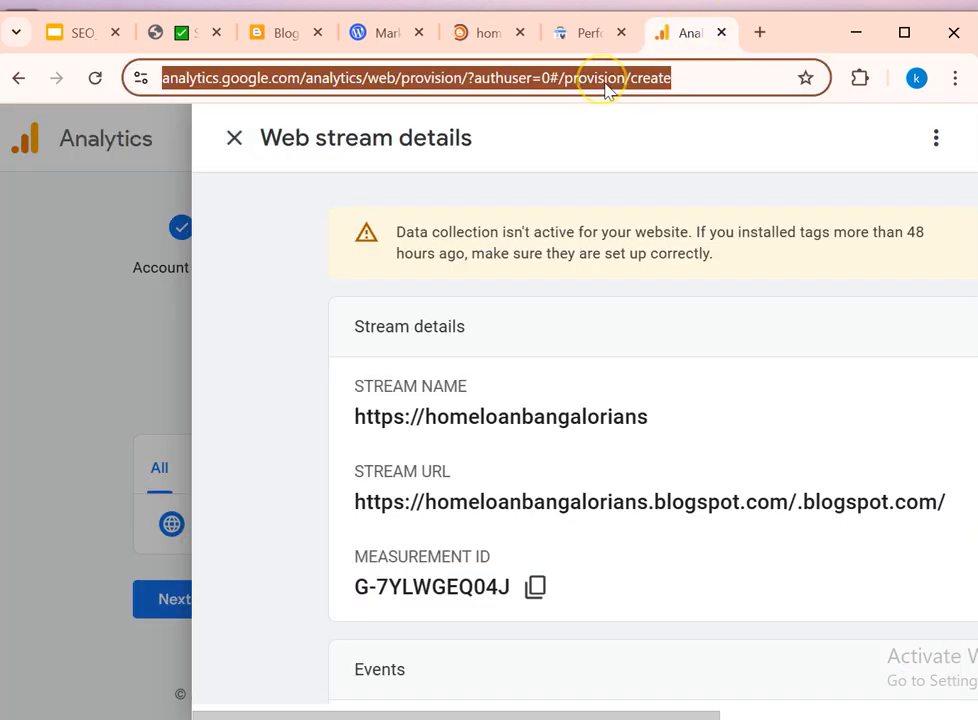
left_click(233, 140)
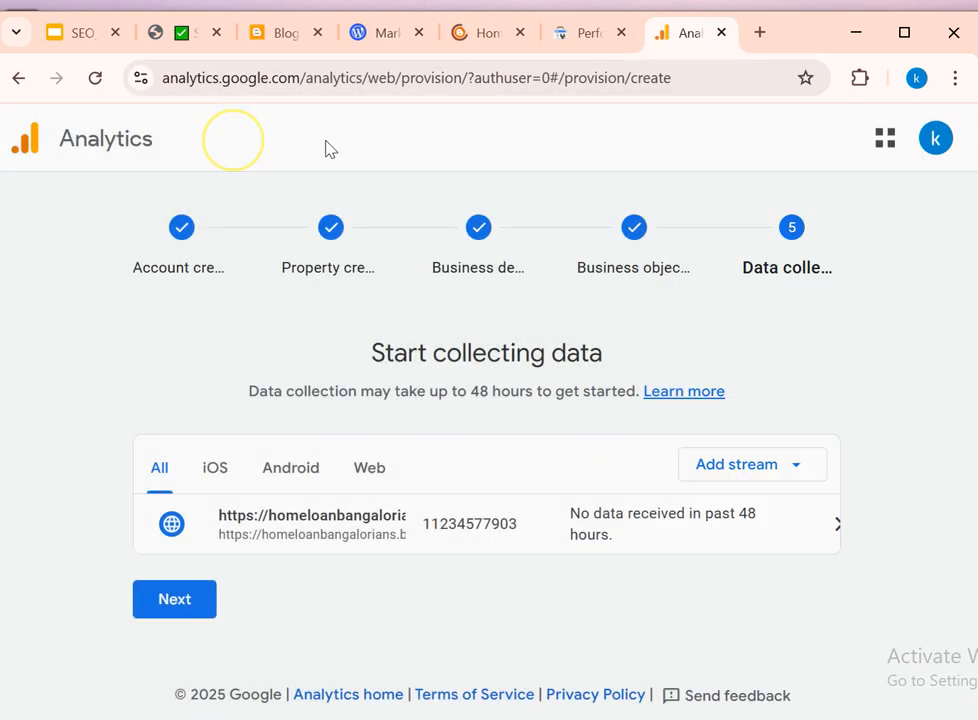
Step: Reopen Analytics from its base address analytics.google.com and save the email communication preferences with all four options selected
left_click(96, 79)
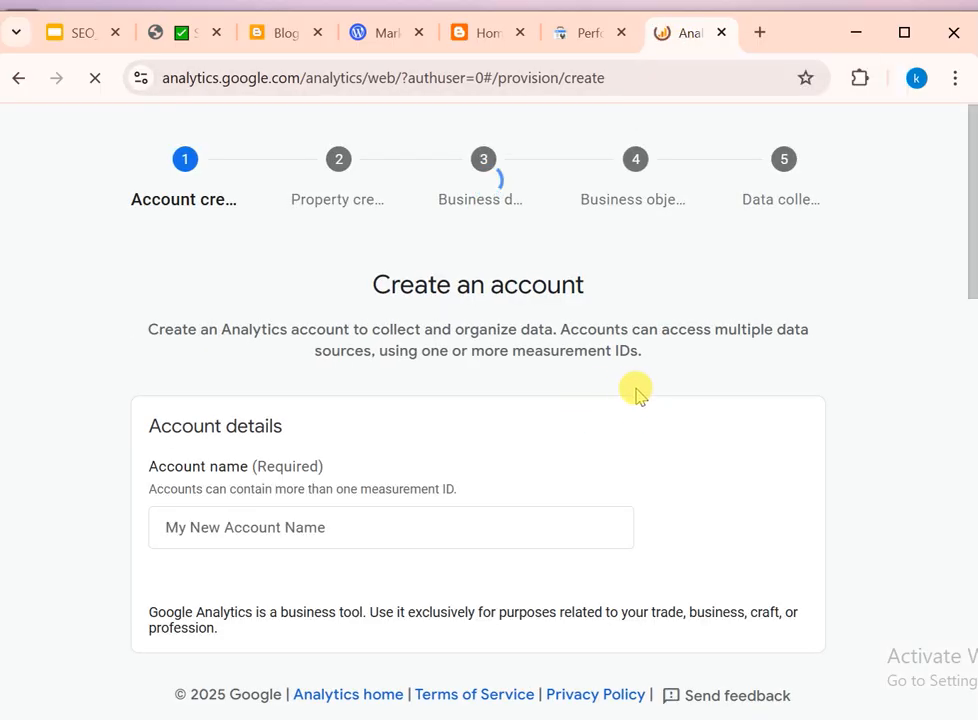
left_click(282, 80)
left_click(341, 80)
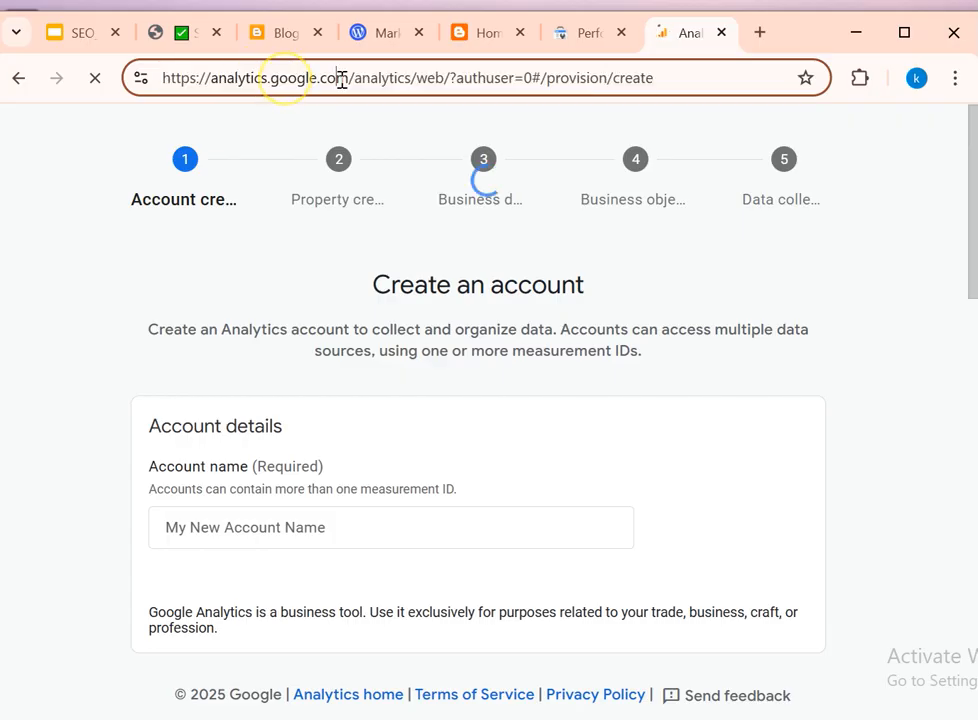
left_click_drag(357, 78, 655, 78)
key("BackSpace")
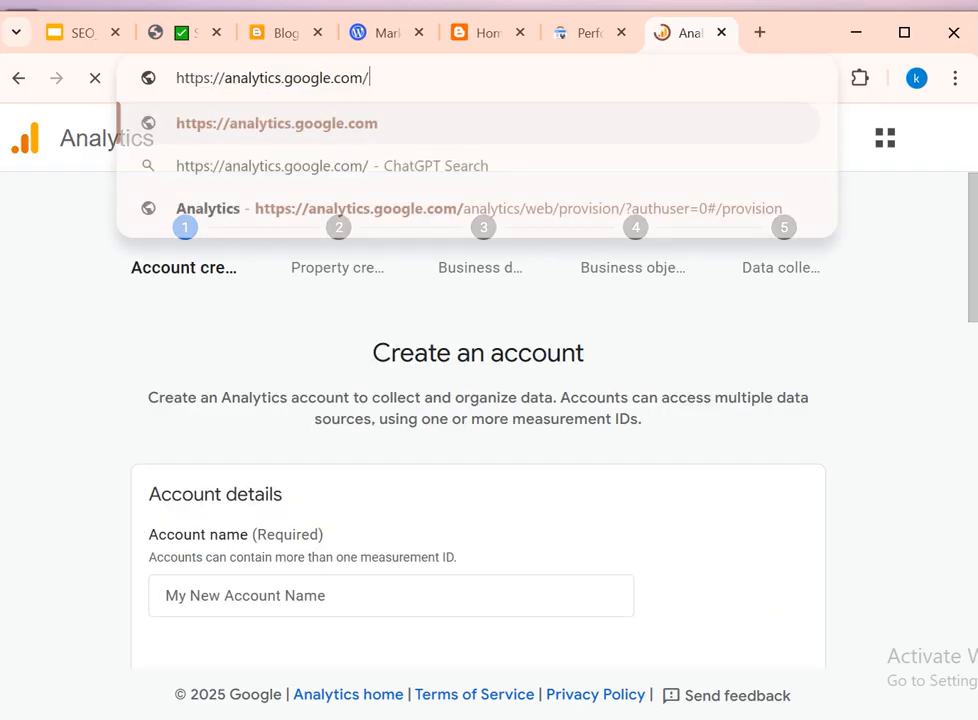
key("Return")
left_click(560, 76)
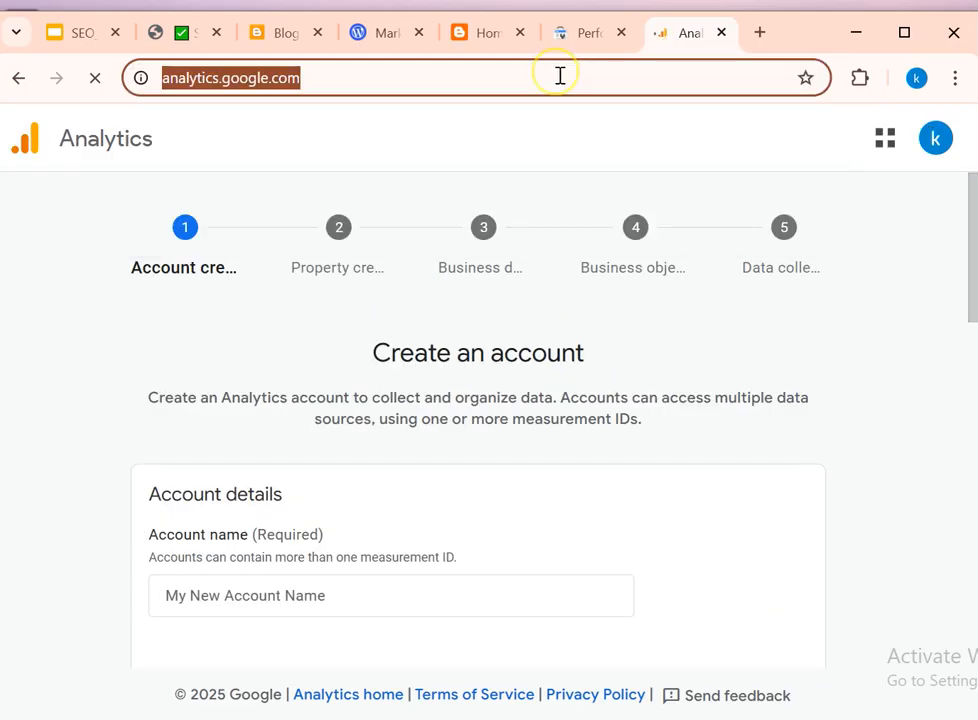
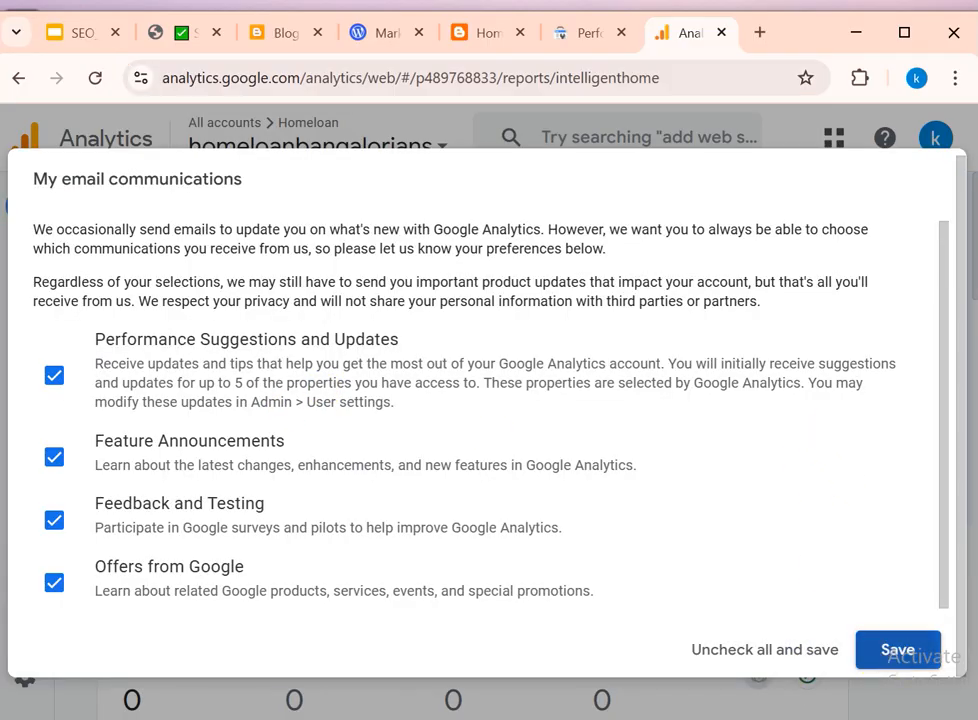
left_click(885, 651)
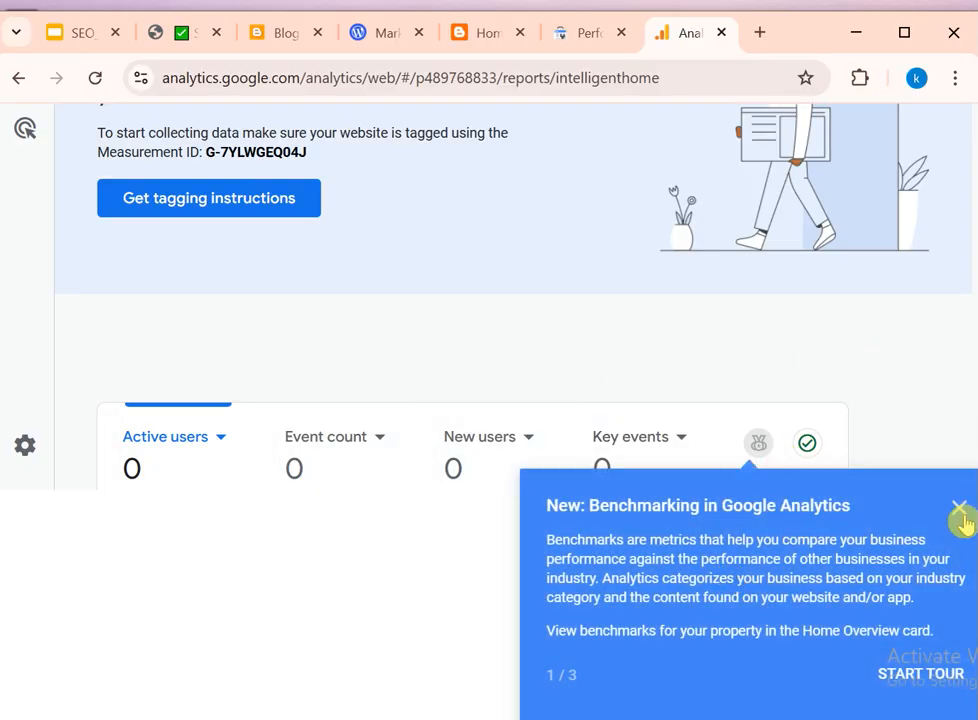
Step: Dismiss the benchmarking notice and look through the Generate leads overview report of the homeloanbangalorians property
left_click(959, 512)
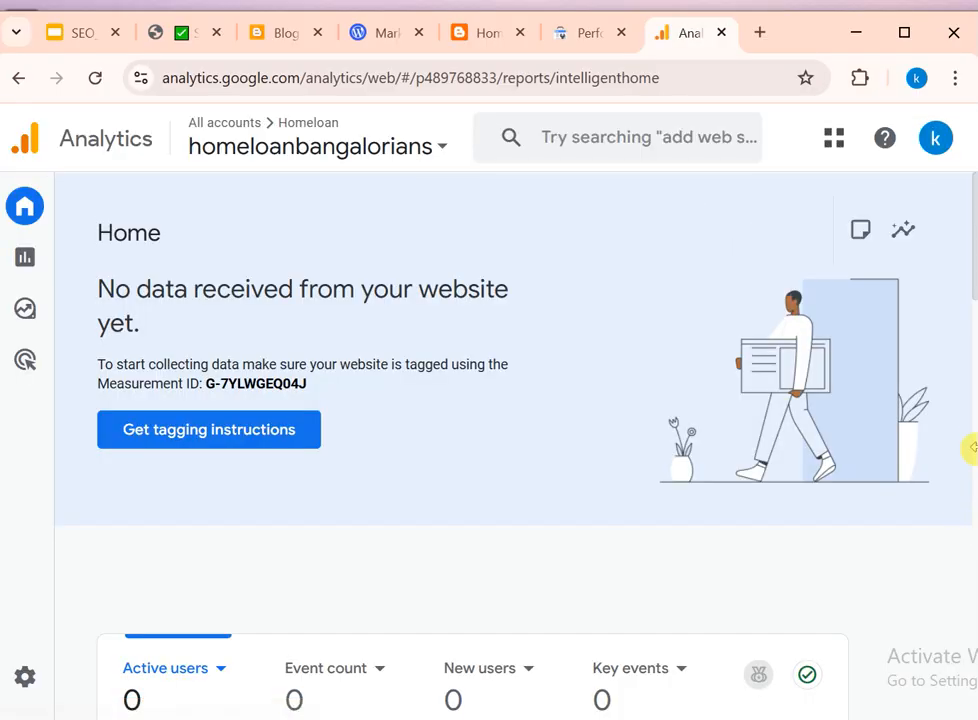
left_click(77, 262)
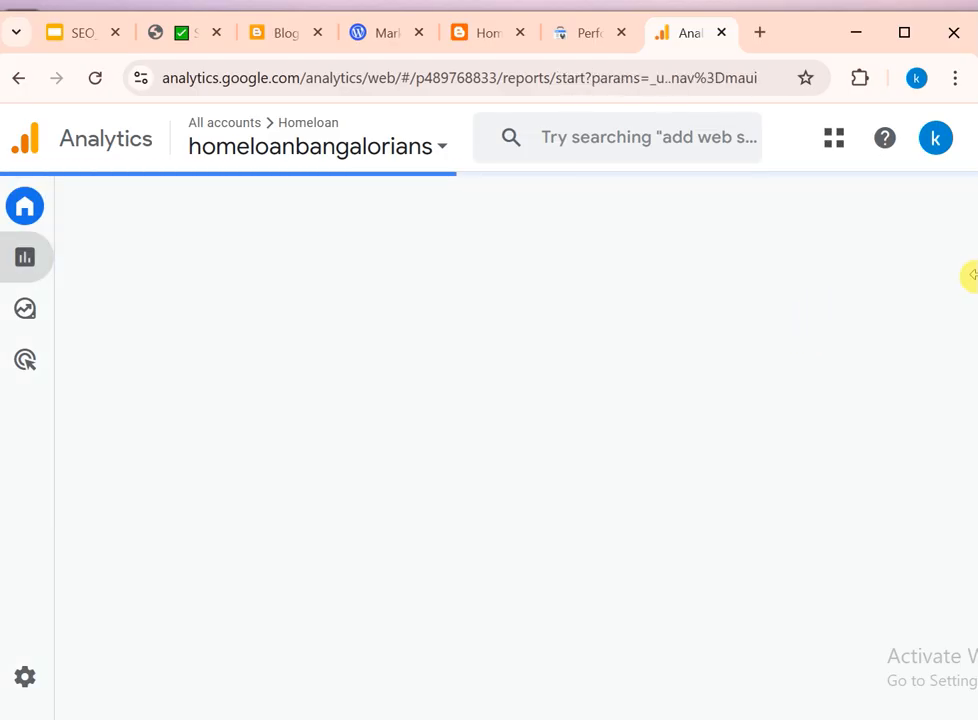
scroll(965, 280, "down", 6)
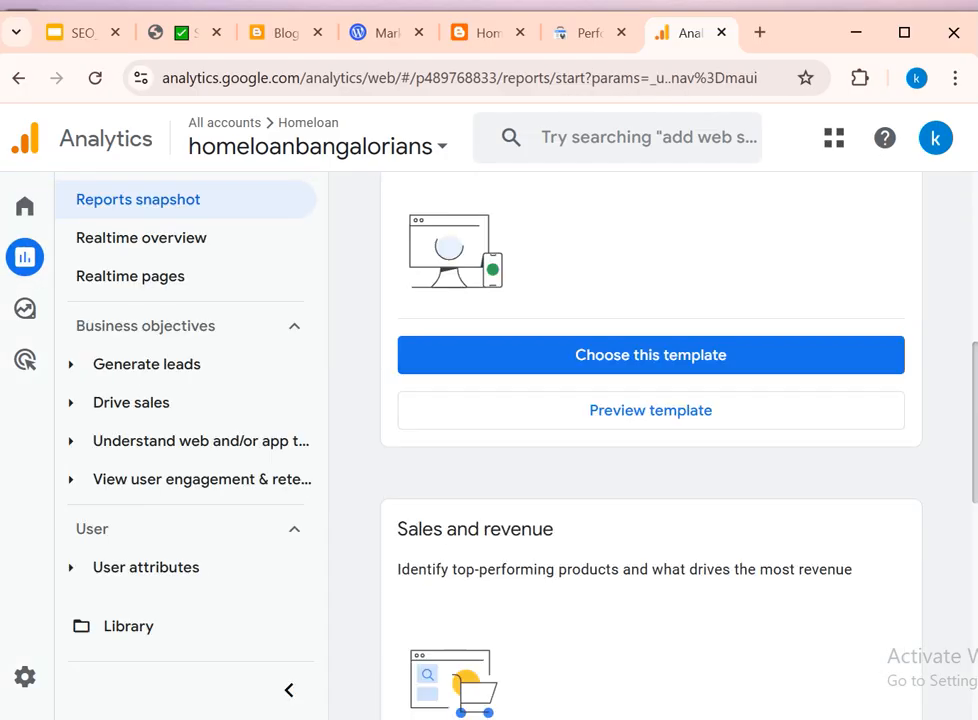
left_click(128, 366)
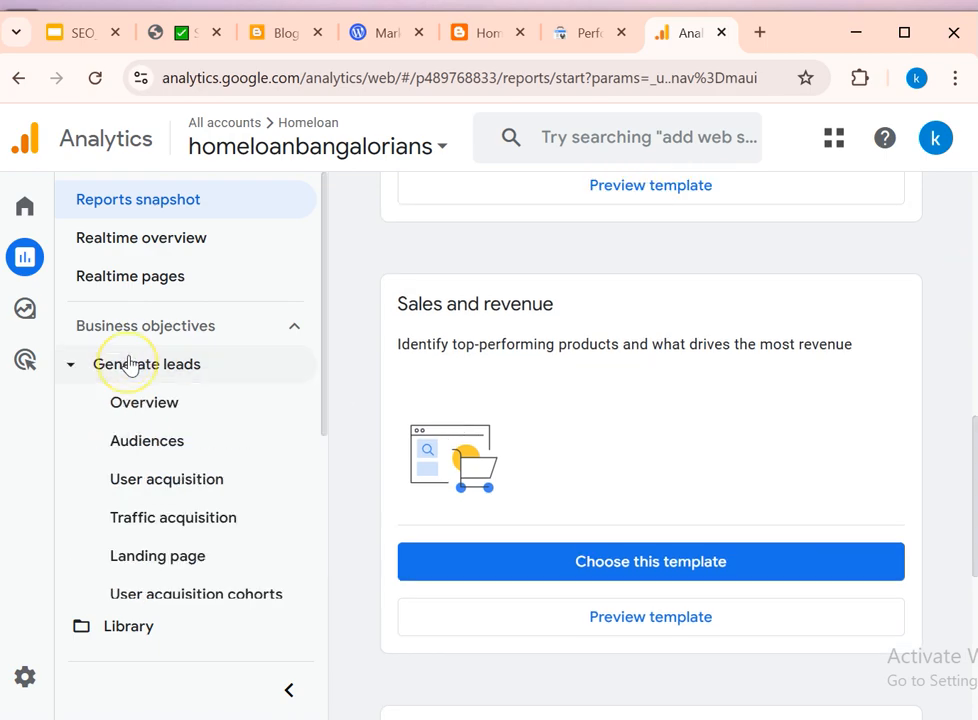
left_click(165, 405)
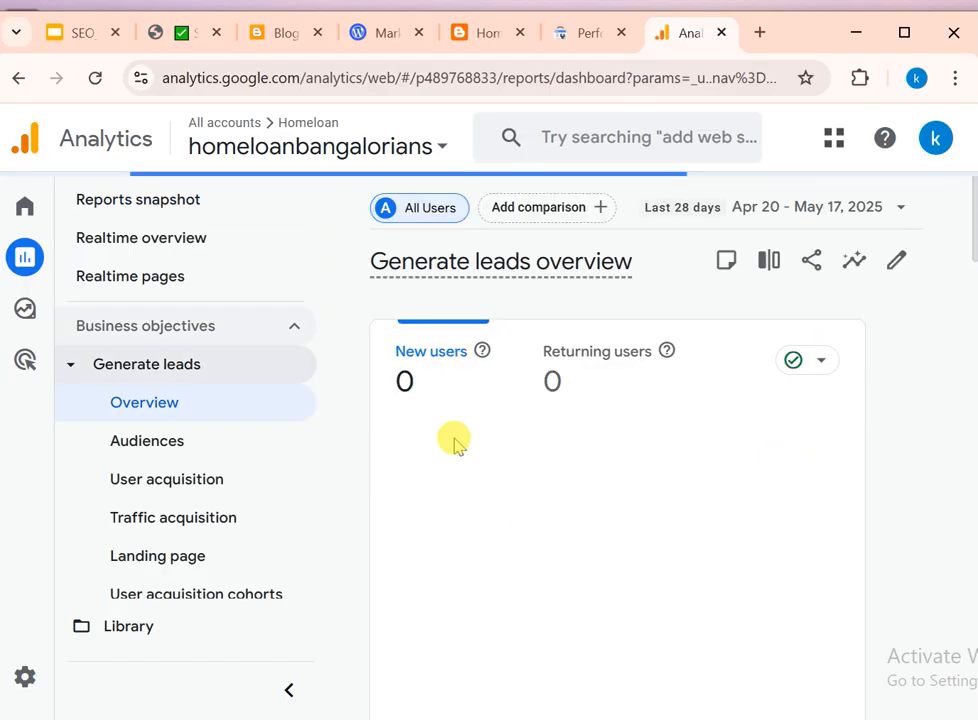
scroll(963, 277, "down", 10)
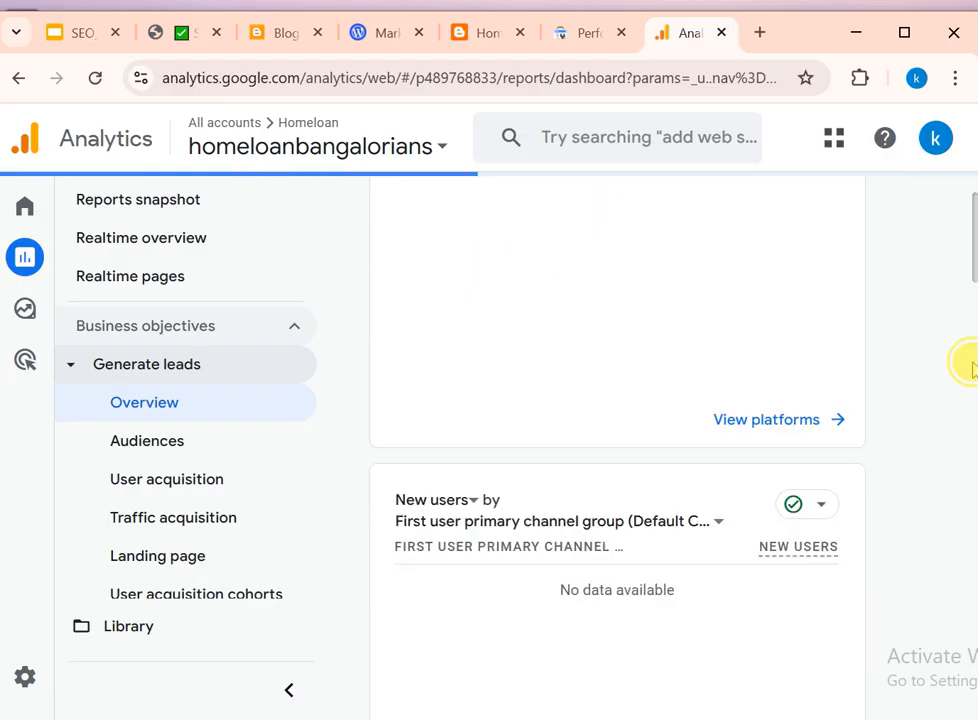
scroll(954, 447, "up", 10)
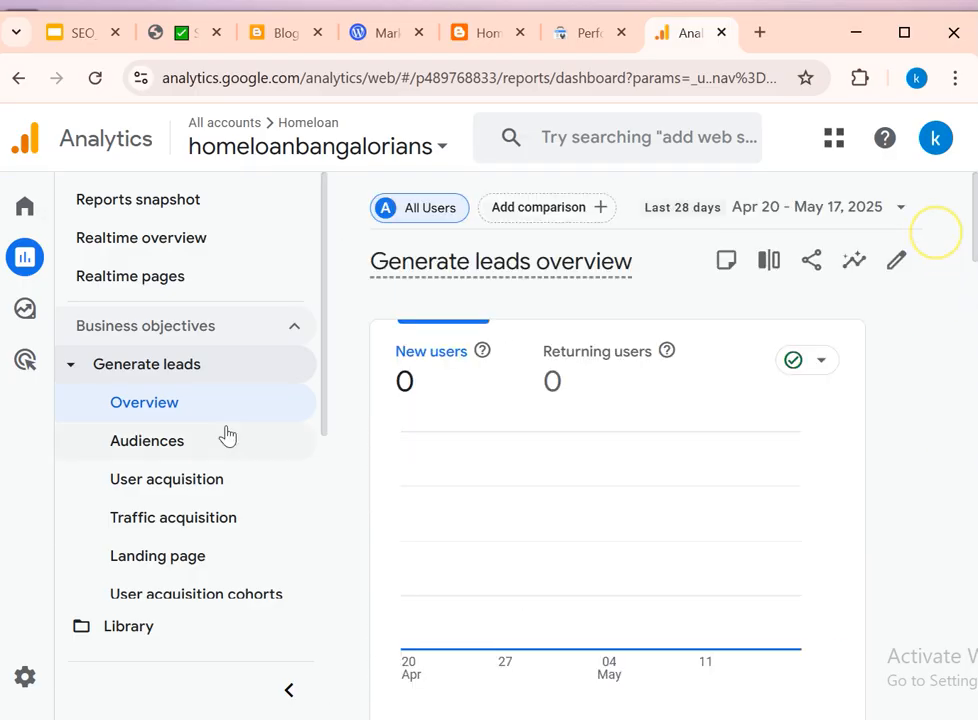
Step: View the Traffic acquisition report and switch to the Realtime overview
left_click(212, 527)
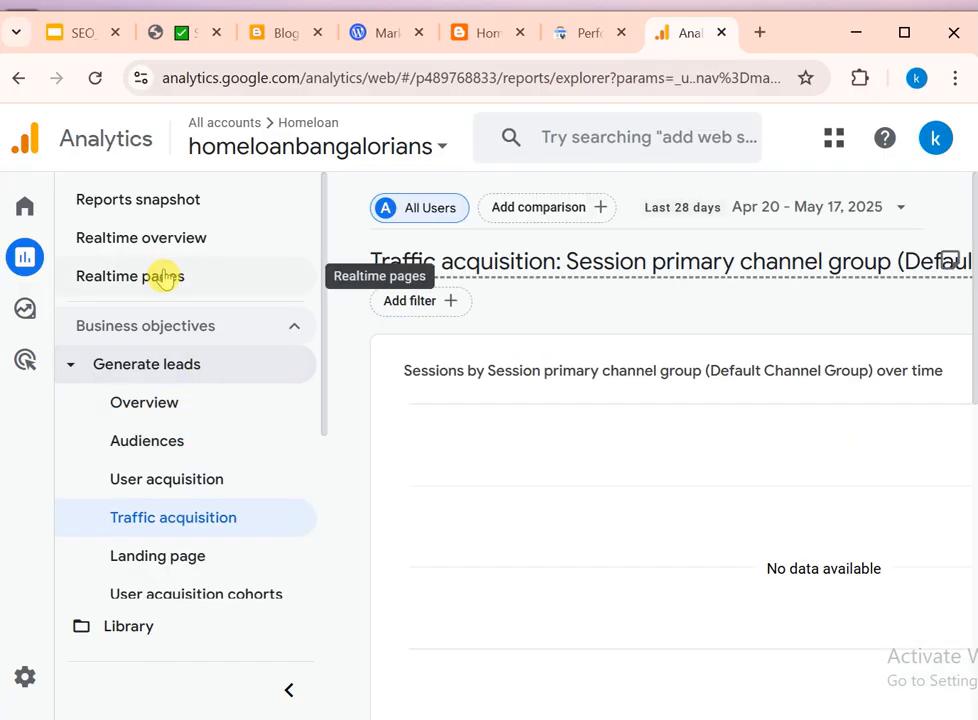
left_click(166, 241)
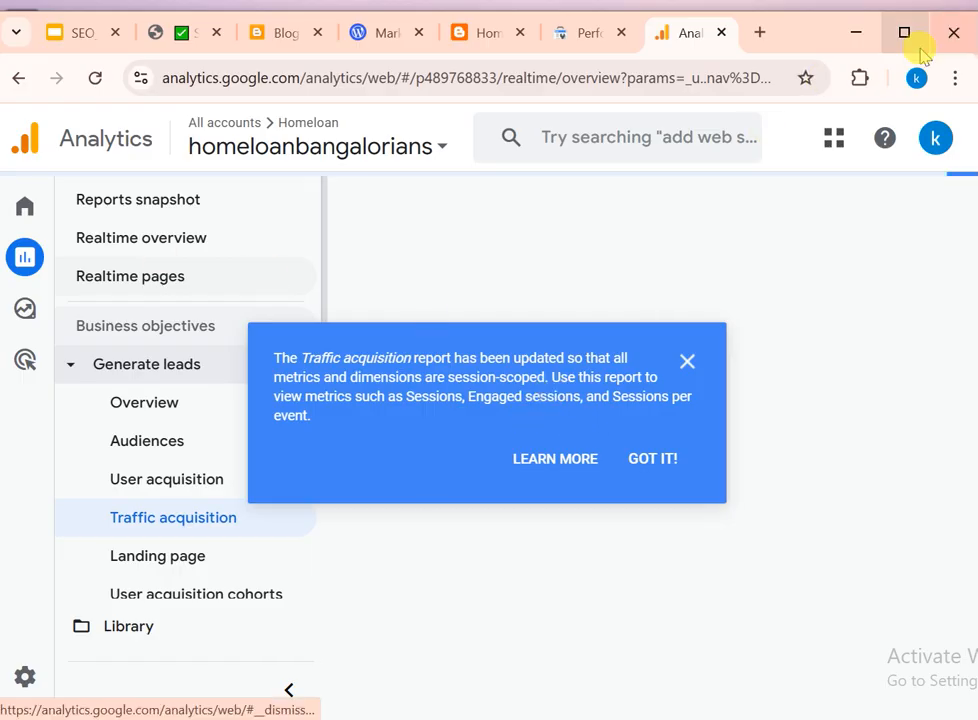
Step: Open a new incognito window and copy the Homeloan blog's address from the regular browser window
left_click(955, 78)
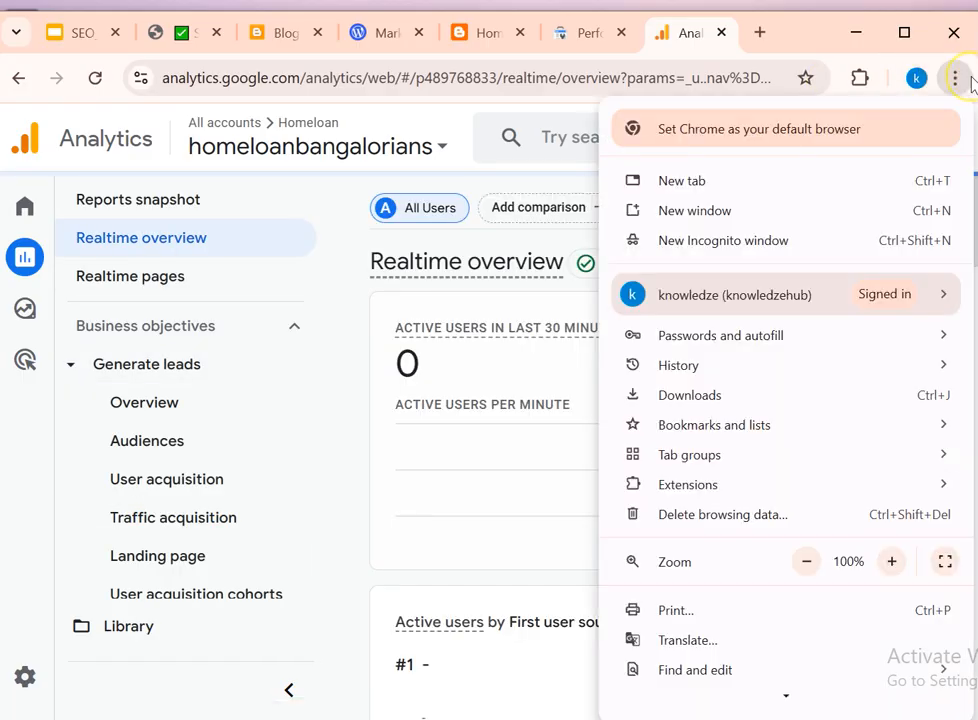
left_click(789, 247)
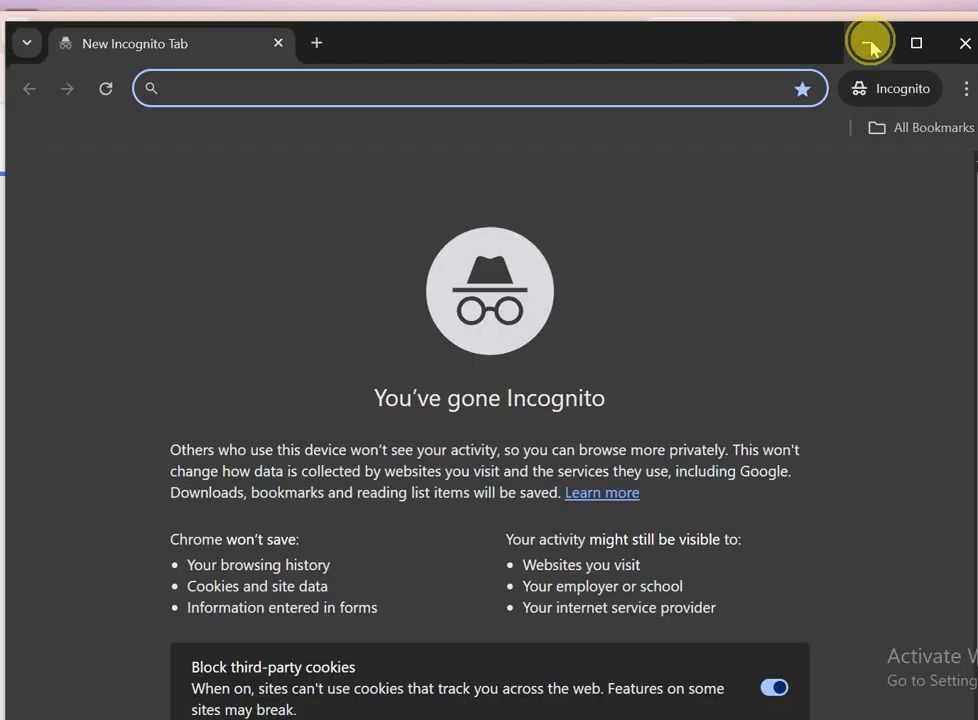
left_click(869, 42)
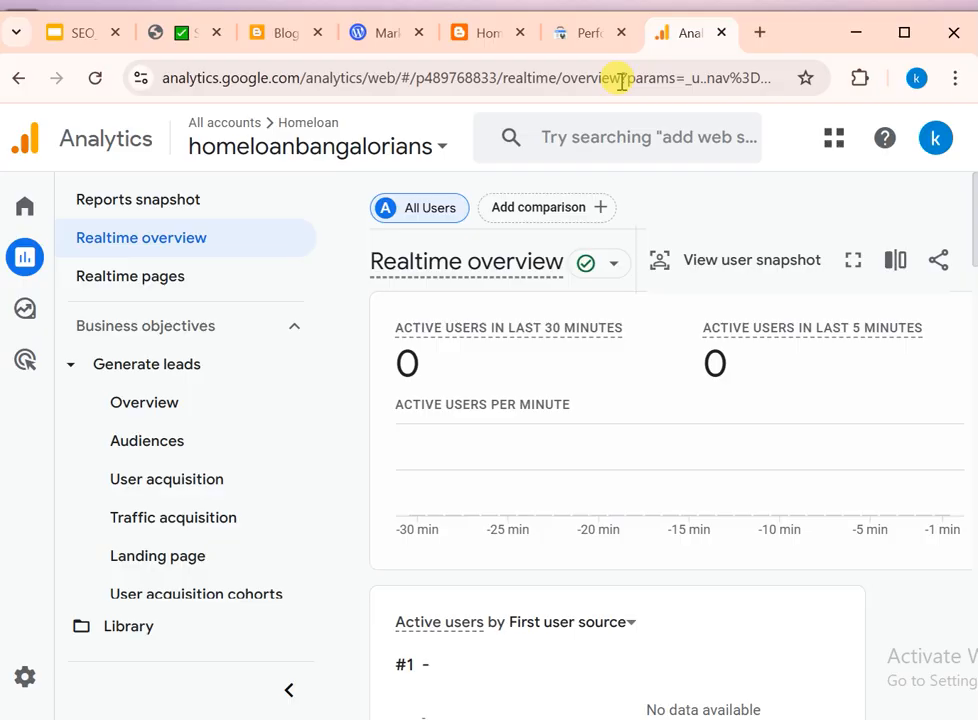
left_click(482, 34)
left_click(372, 82)
key("ctrl+c")
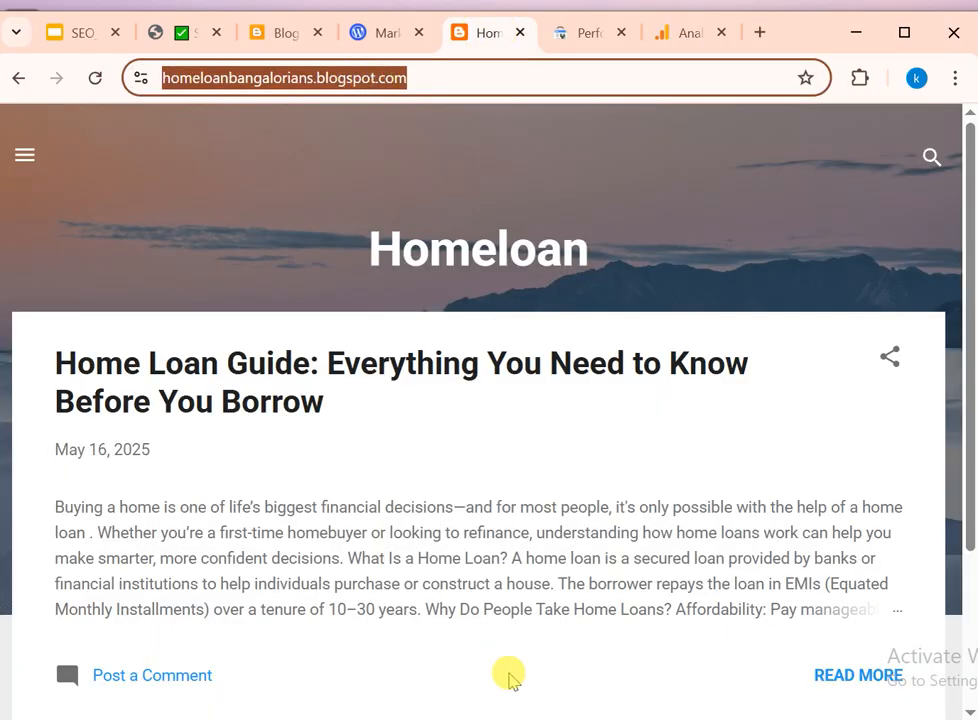
Step: Load homeloanbangalorians.blogspot.com in the incognito window
left_click(578, 642)
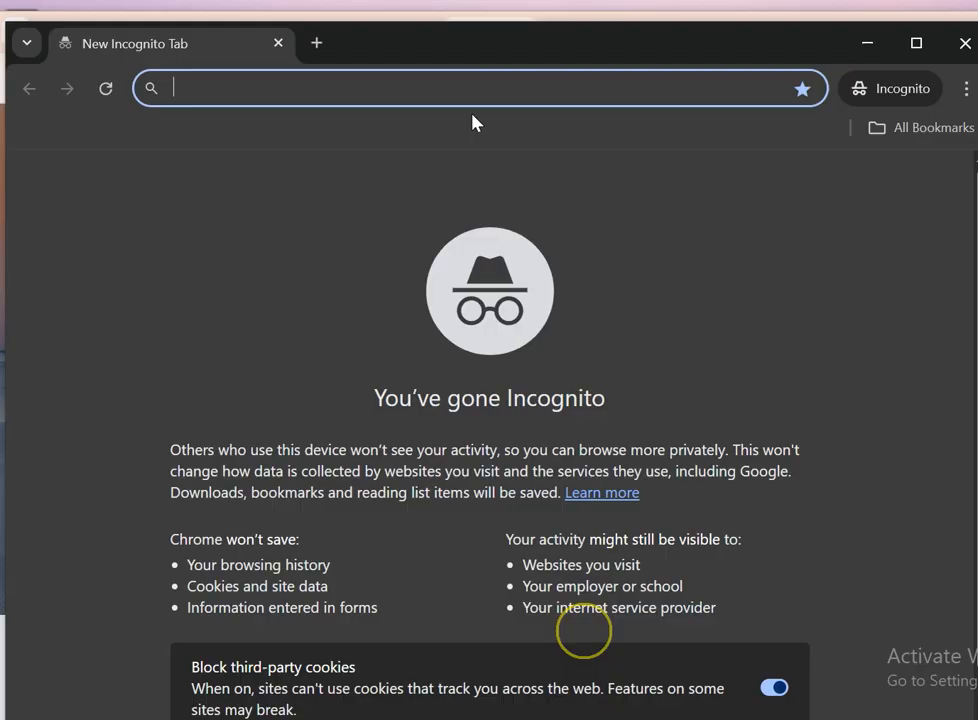
key("ctrl+v")
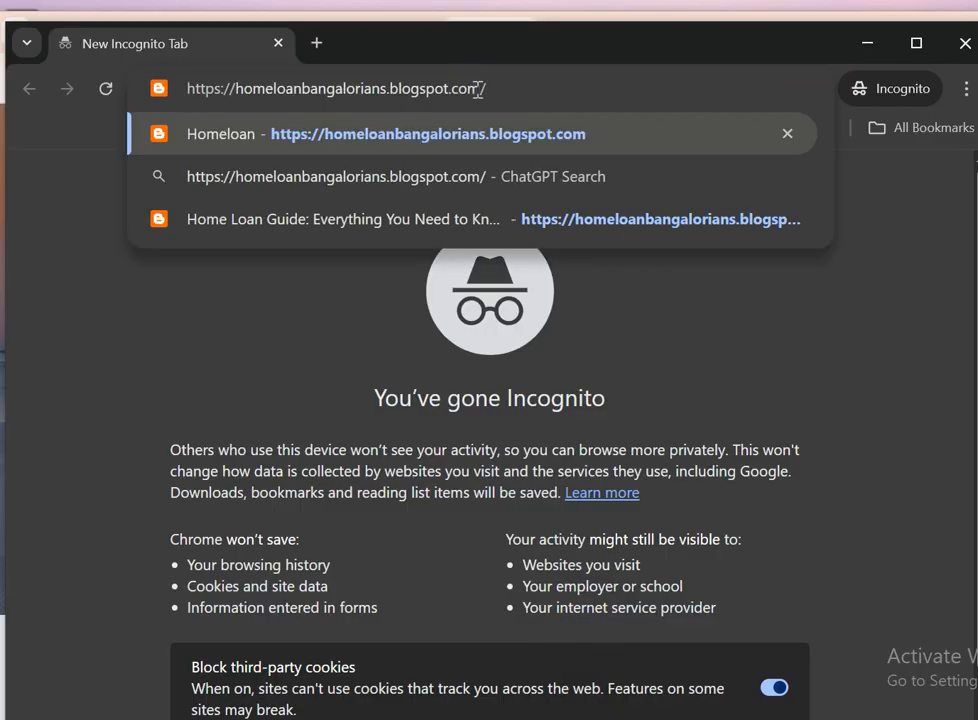
key("Return")
left_click(478, 89)
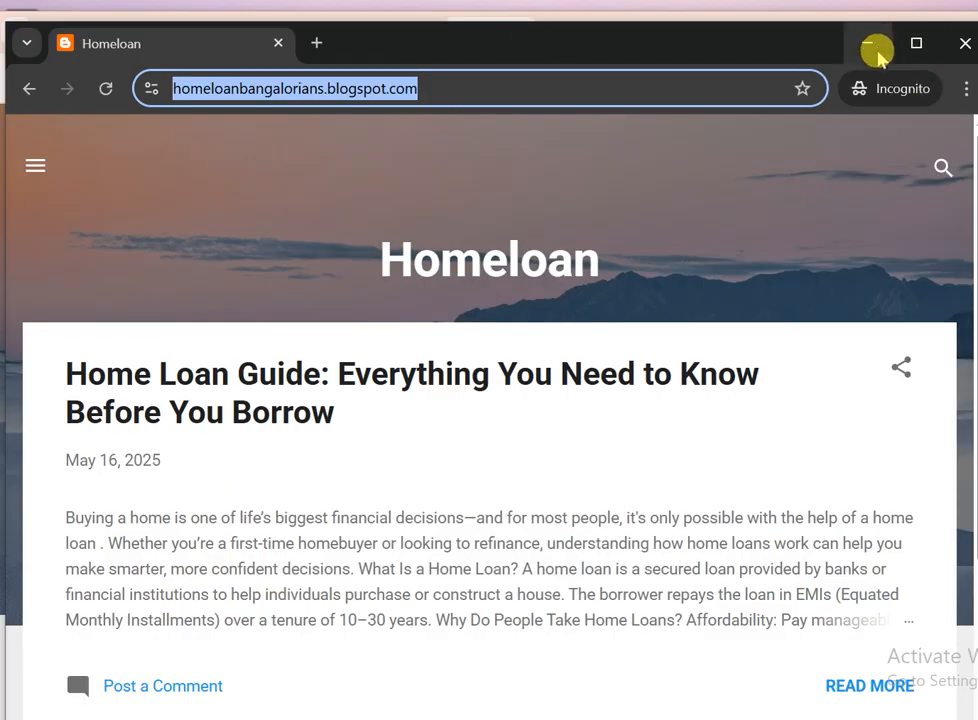
Step: Return to Analytics, reload the Realtime overview and check the Homeloan page's views by page title and screen name
left_click(875, 46)
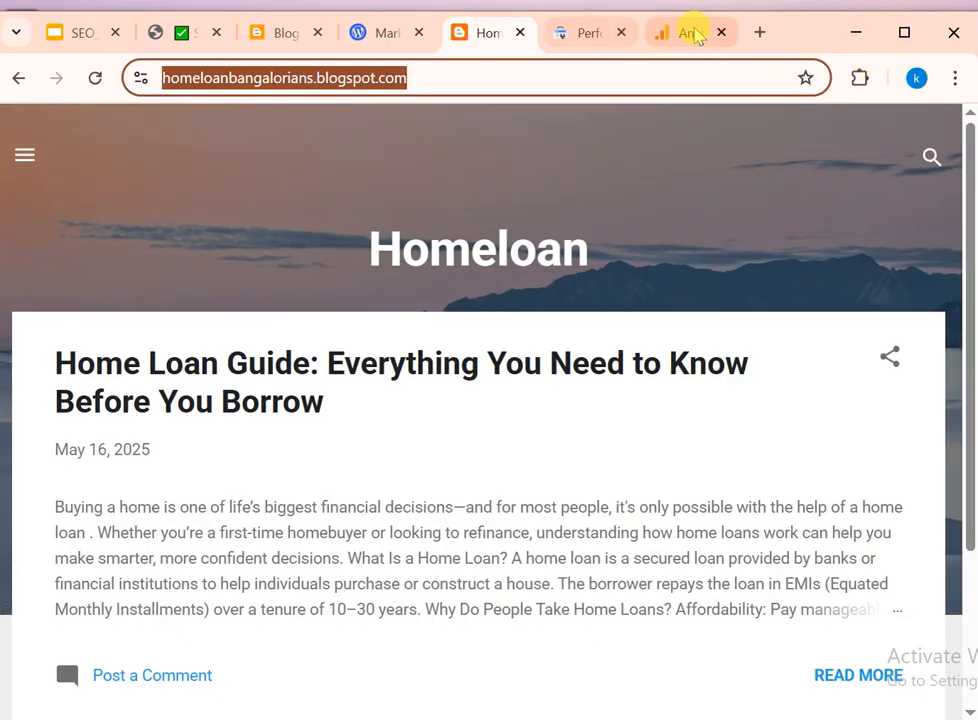
left_click(694, 36)
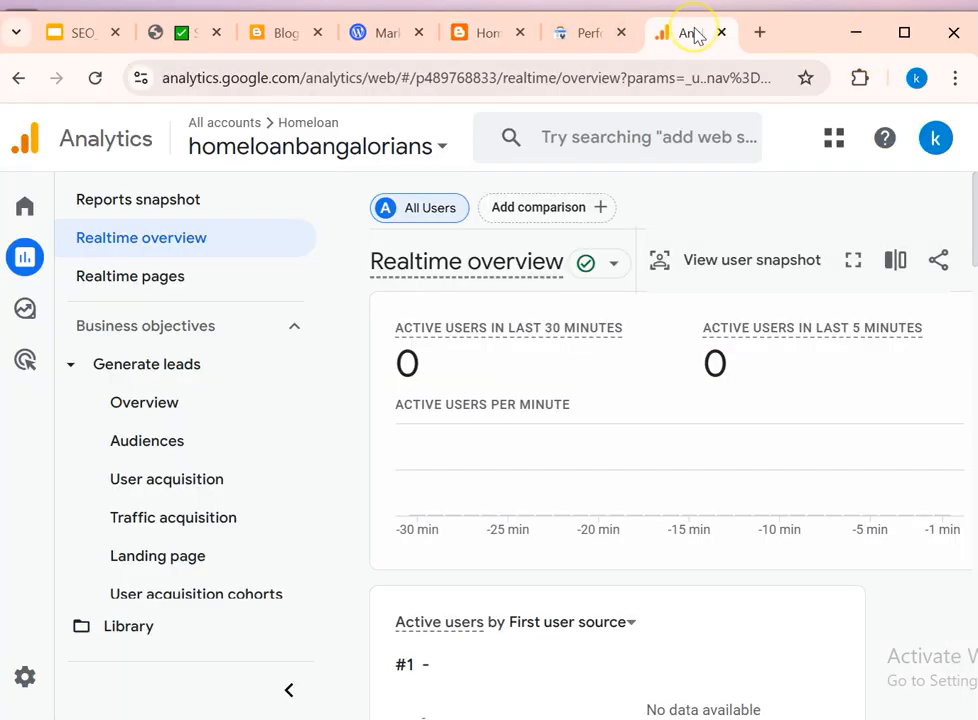
left_click(95, 78)
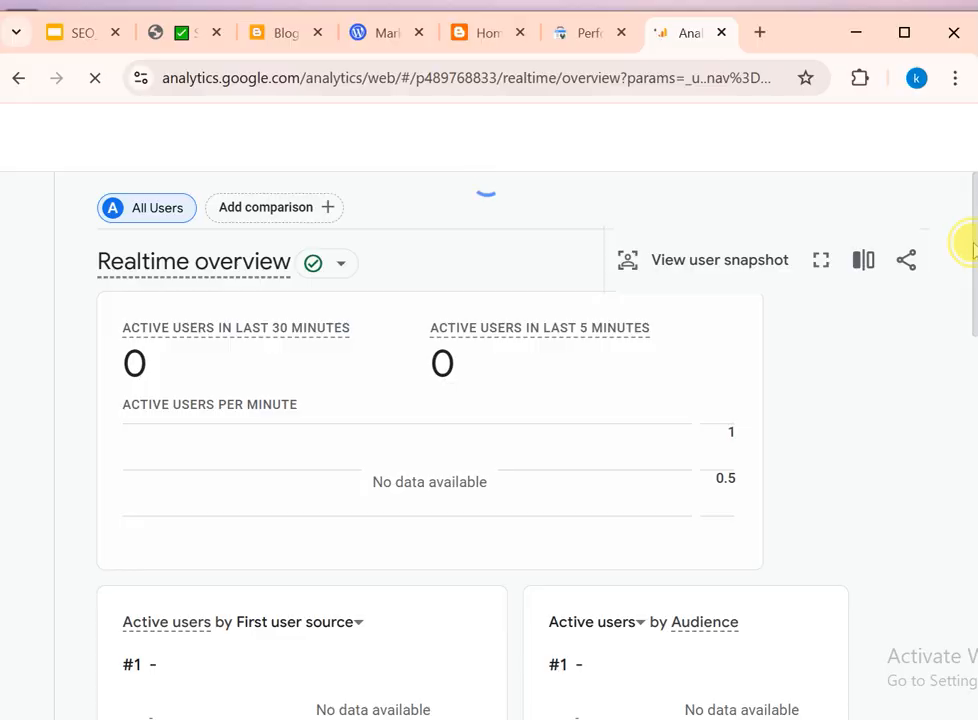
scroll(970, 245, "down", 2)
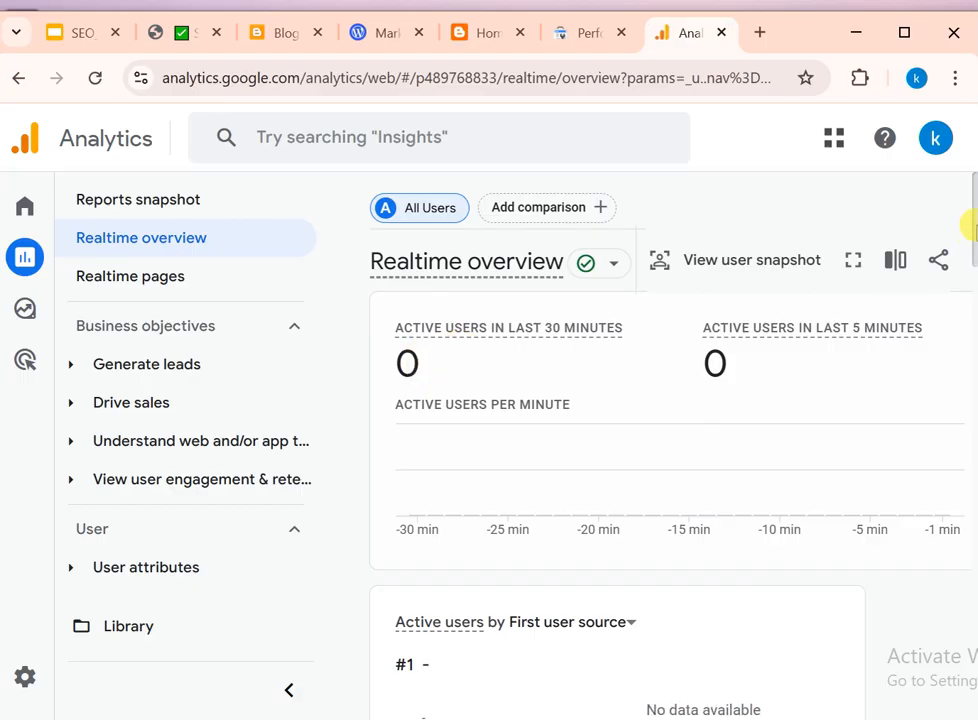
left_click_drag(968, 228, 955, 436)
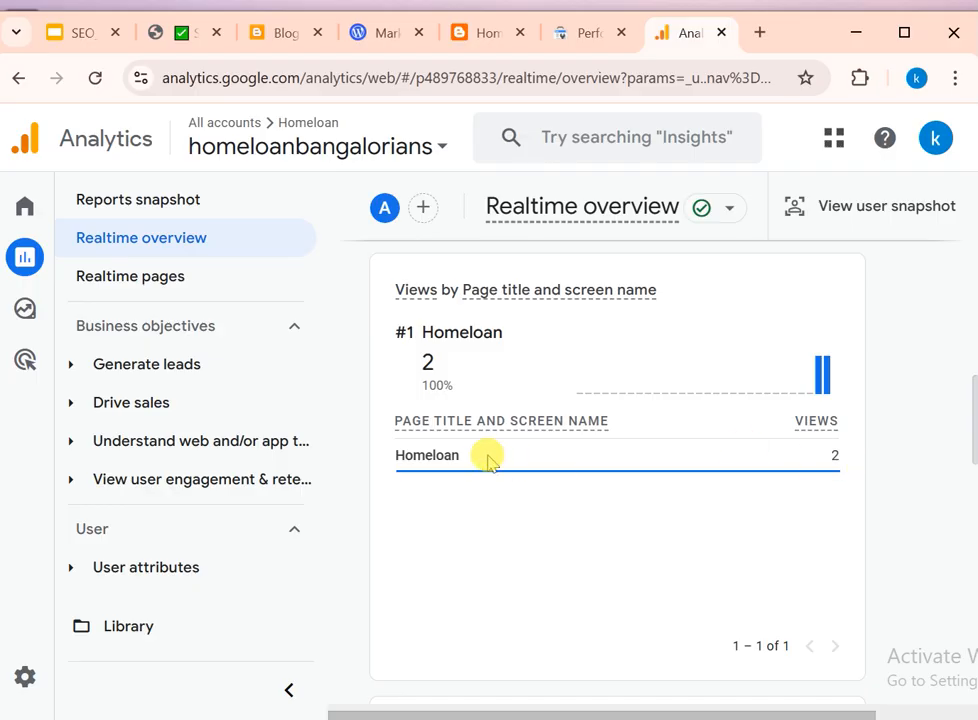
mouse_move(465, 458)
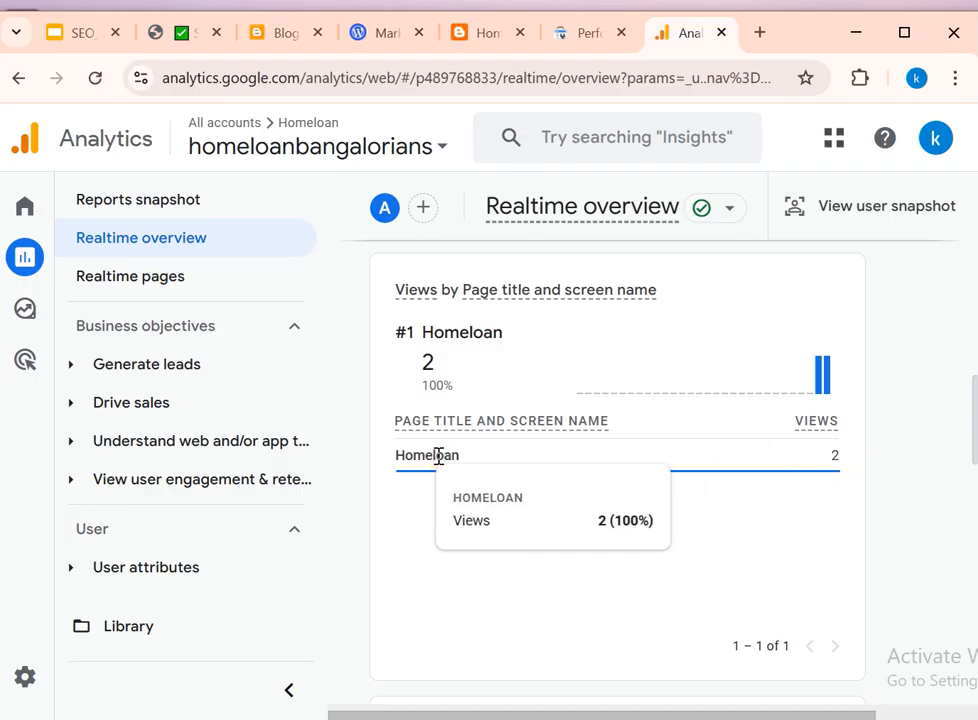
Step: Bring up the Homeloan blog in the incognito window to review its address, and minimize that window
left_click(484, 36)
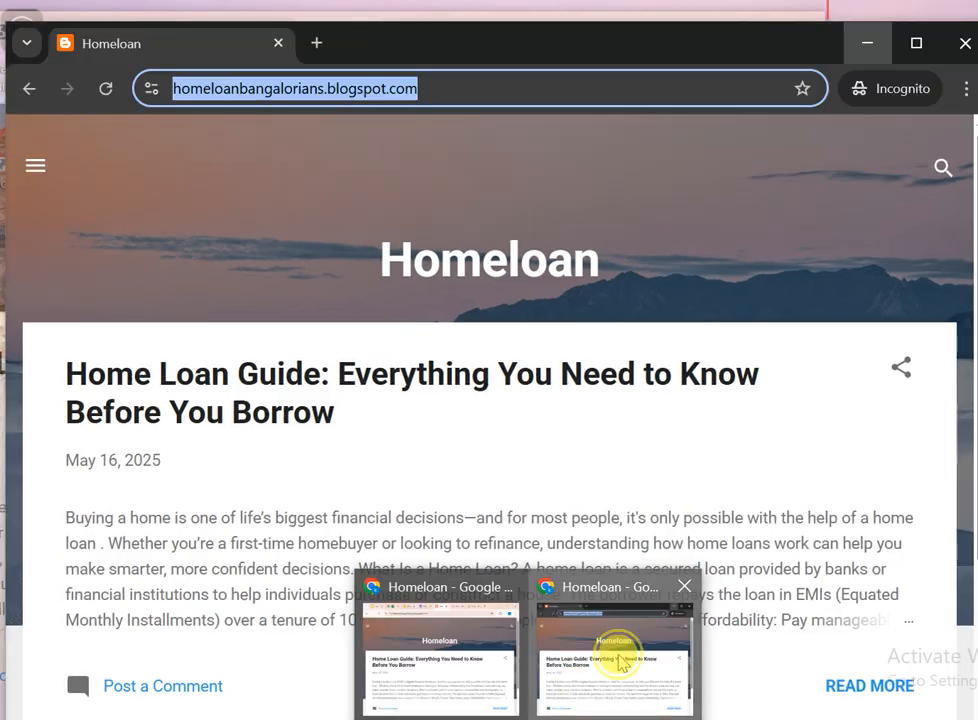
left_click(620, 655)
left_click(505, 78)
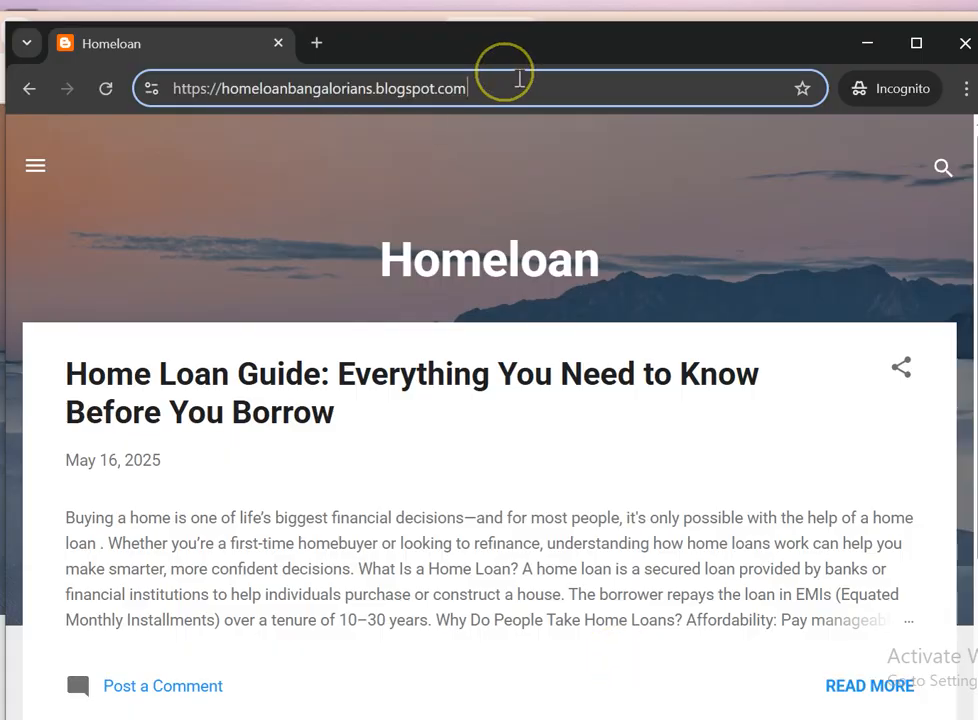
left_click(868, 45)
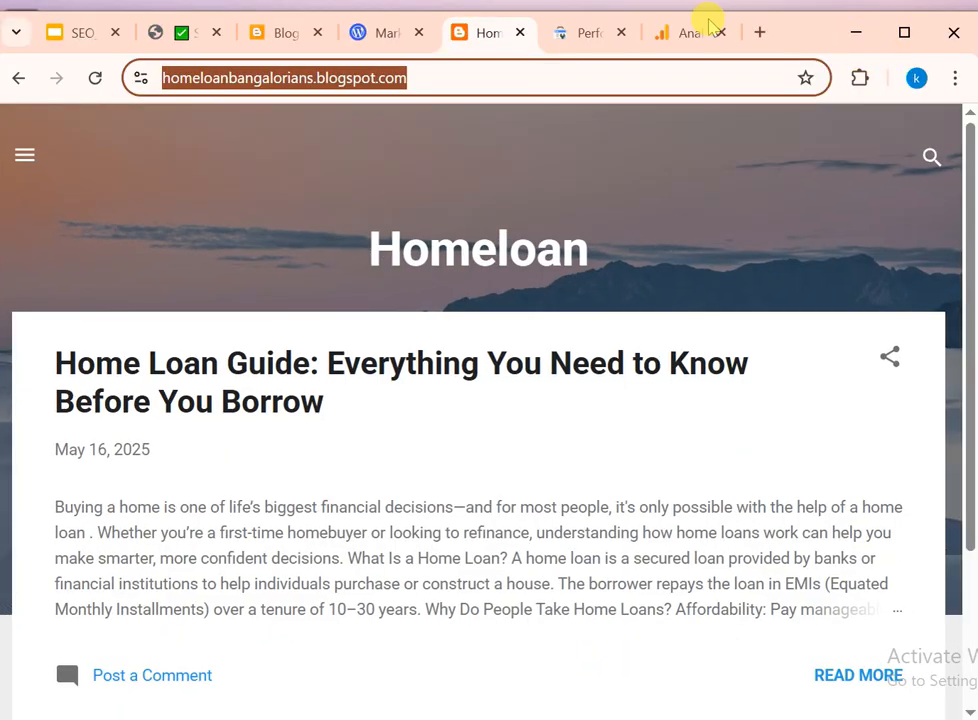
Step: Examine the Homeloan page views and the event counts by event name in Analytics' Realtime overview
left_click(692, 35)
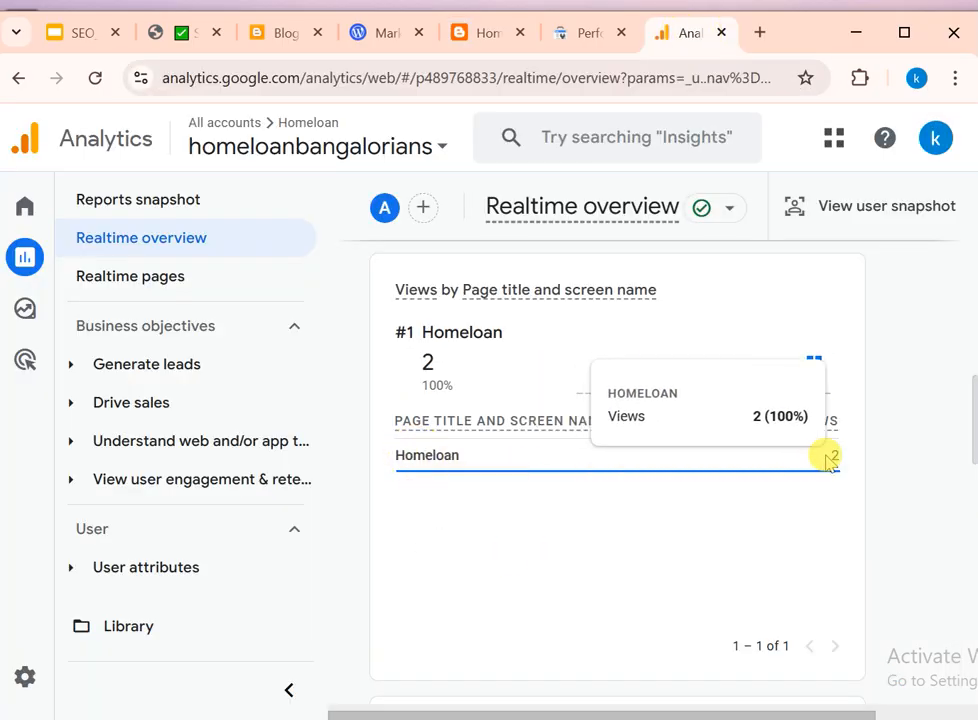
mouse_move(692, 386)
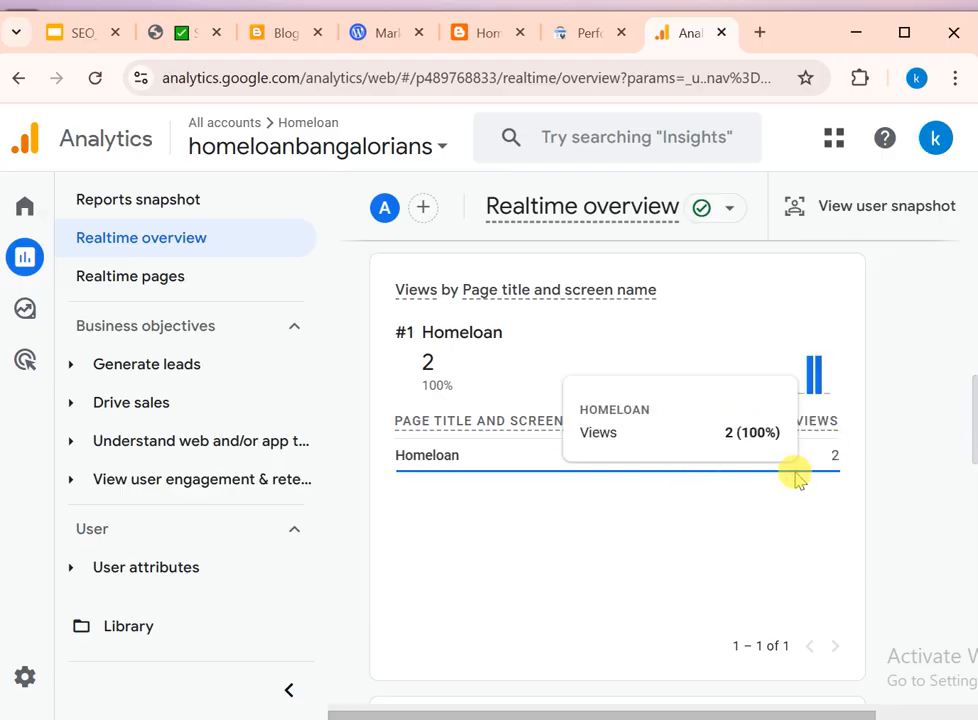
left_click_drag(968, 432, 964, 502)
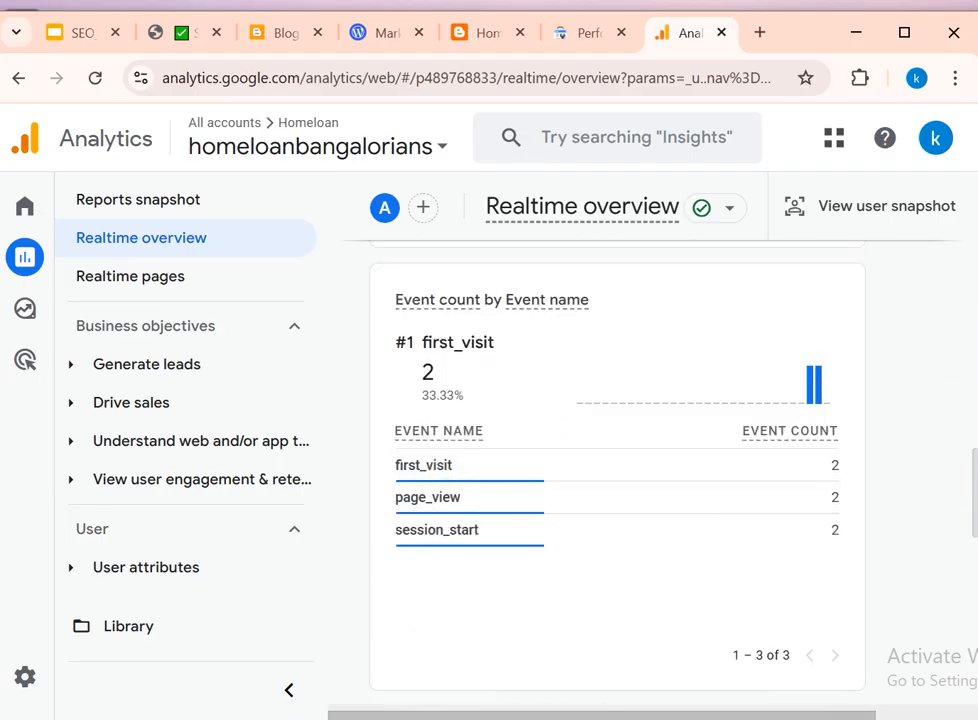
mouse_move(970, 495)
left_mouse_down()
mouse_move(947, 332)
mouse_move(958, 207)
mouse_move(963, 497)
left_mouse_up()
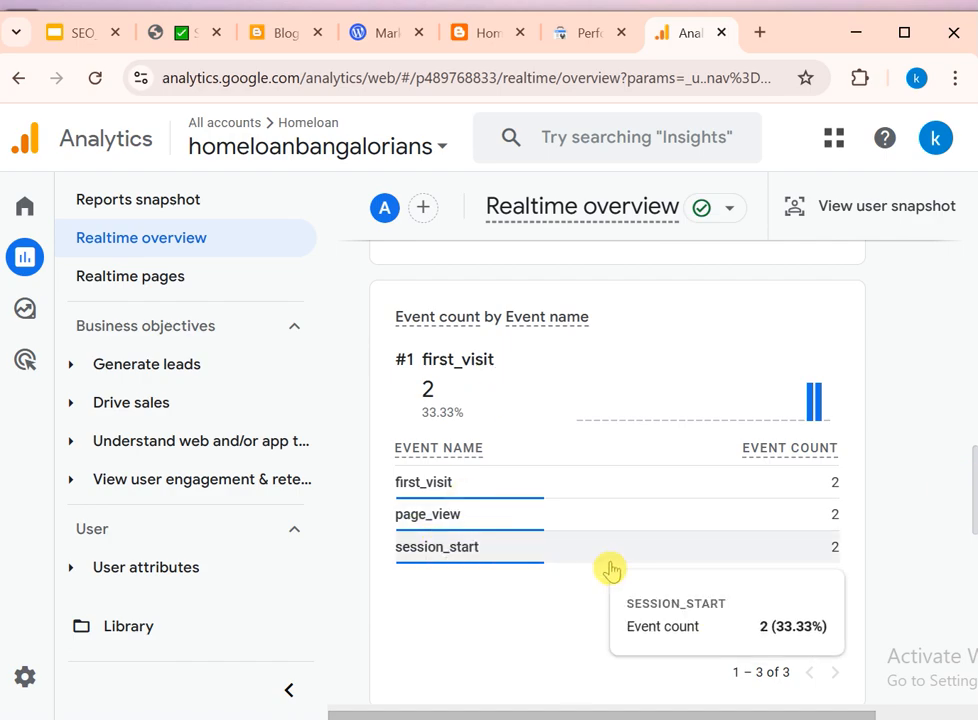
Step: Switch to the other Analytics window, leave the property creation form and choose the knowledzehub.com property under the AQS-INC account
key("alt+Tab")
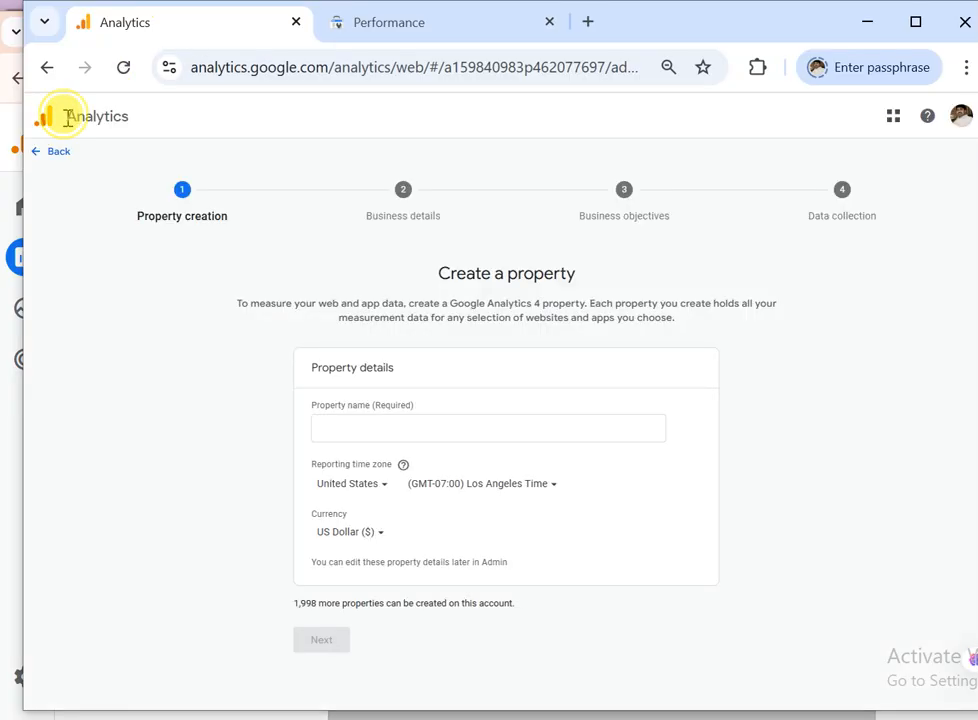
left_click(46, 72)
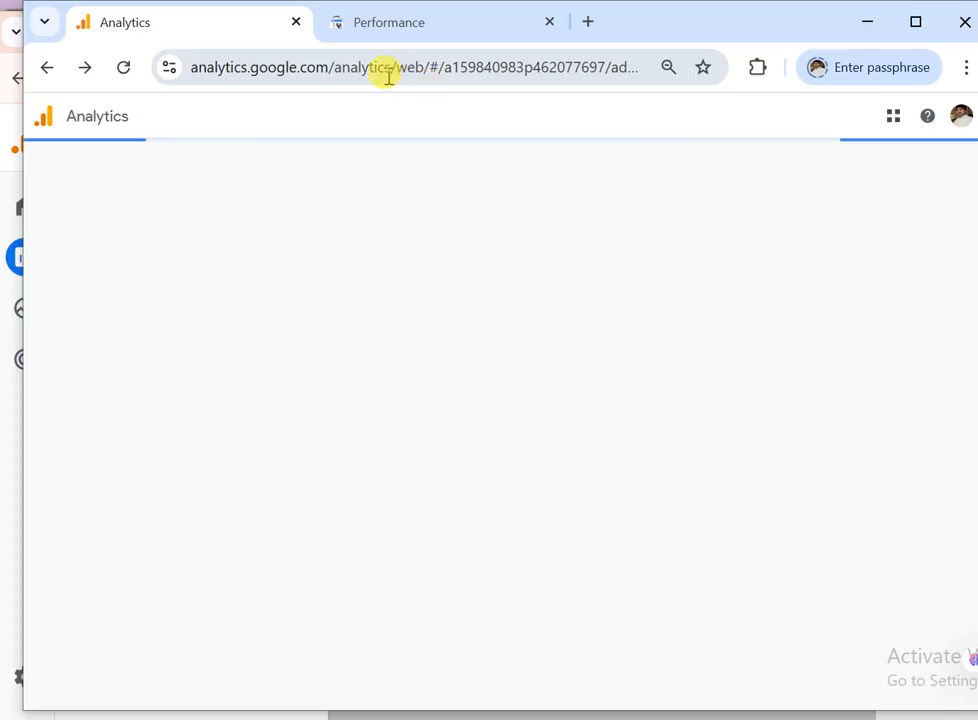
left_click(382, 68)
left_click(244, 127)
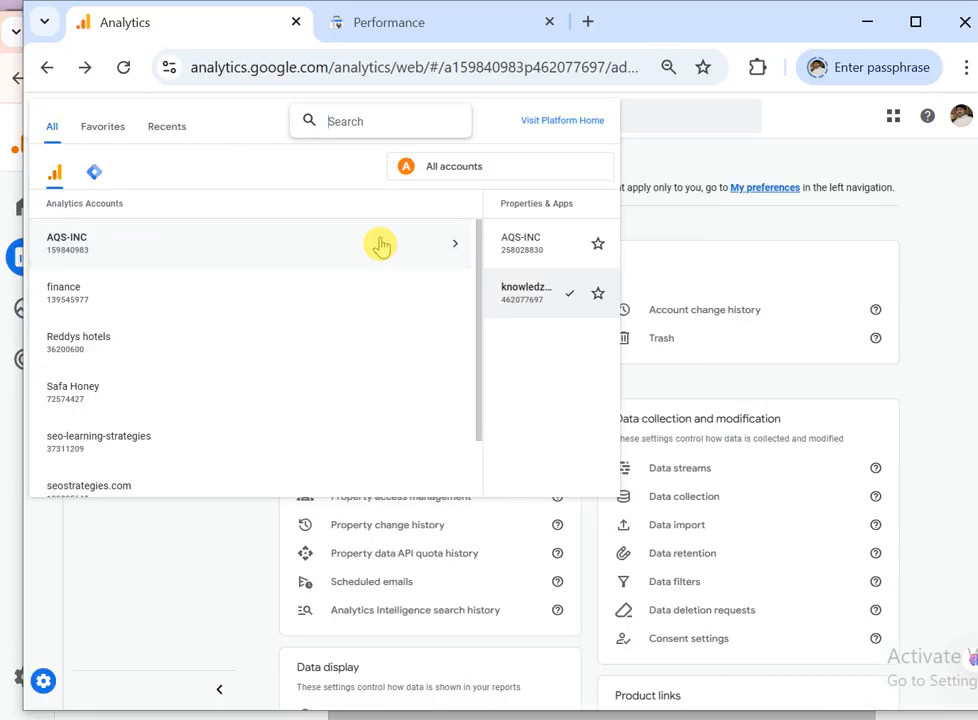
left_click(382, 245)
left_click(284, 301)
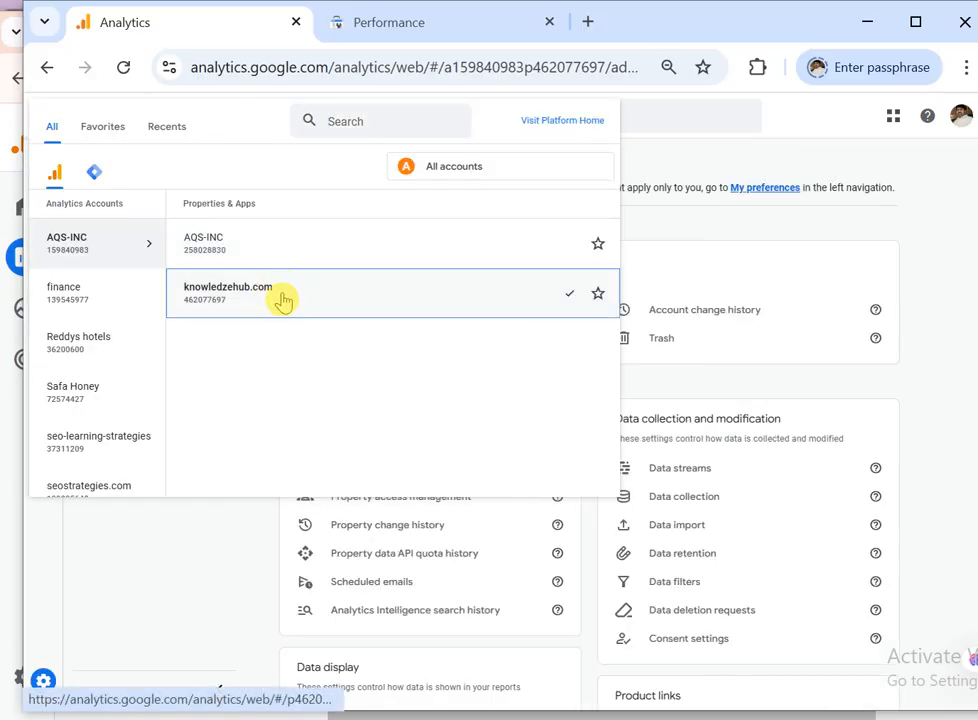
left_click(123, 67)
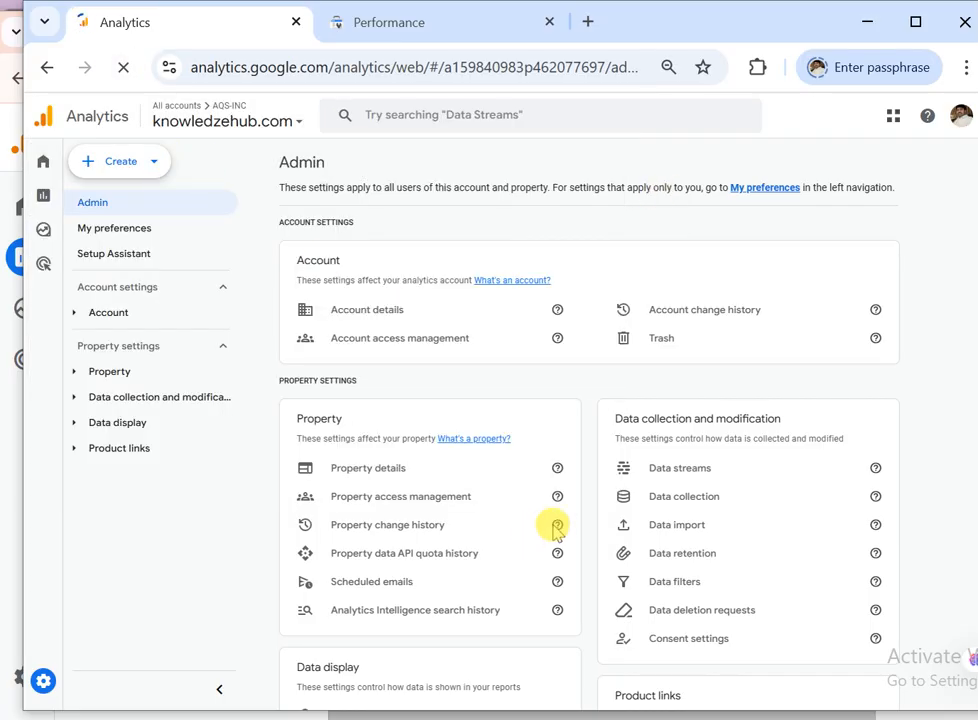
mouse_move(528, 718)
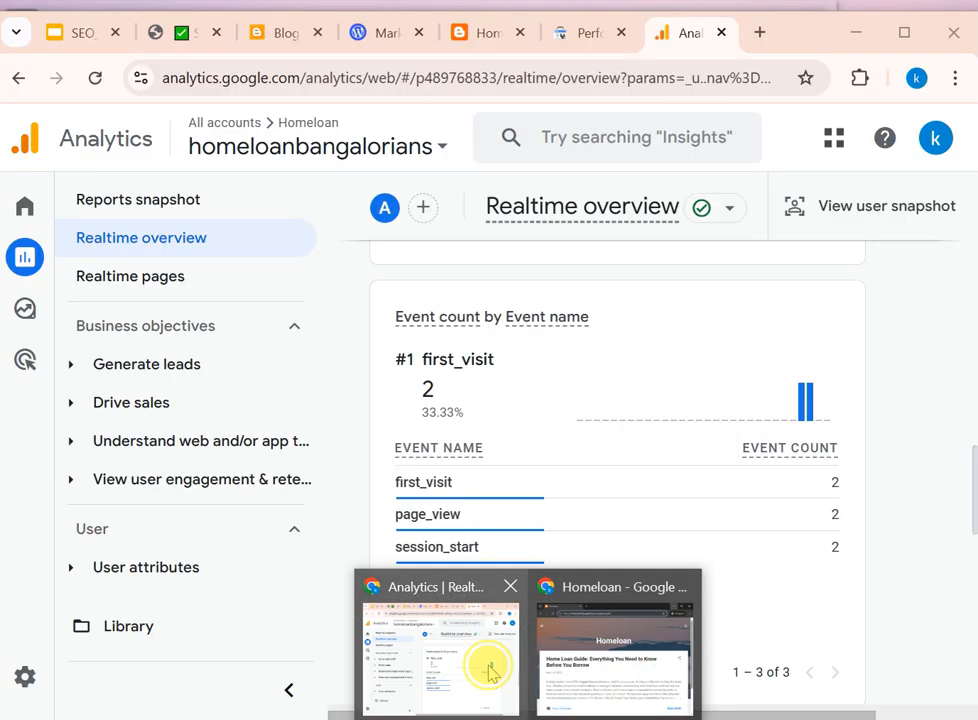
Step: Return to the homeloanbangalorians Analytics window and review the Realtime overview down to active users by user property
left_click(489, 671)
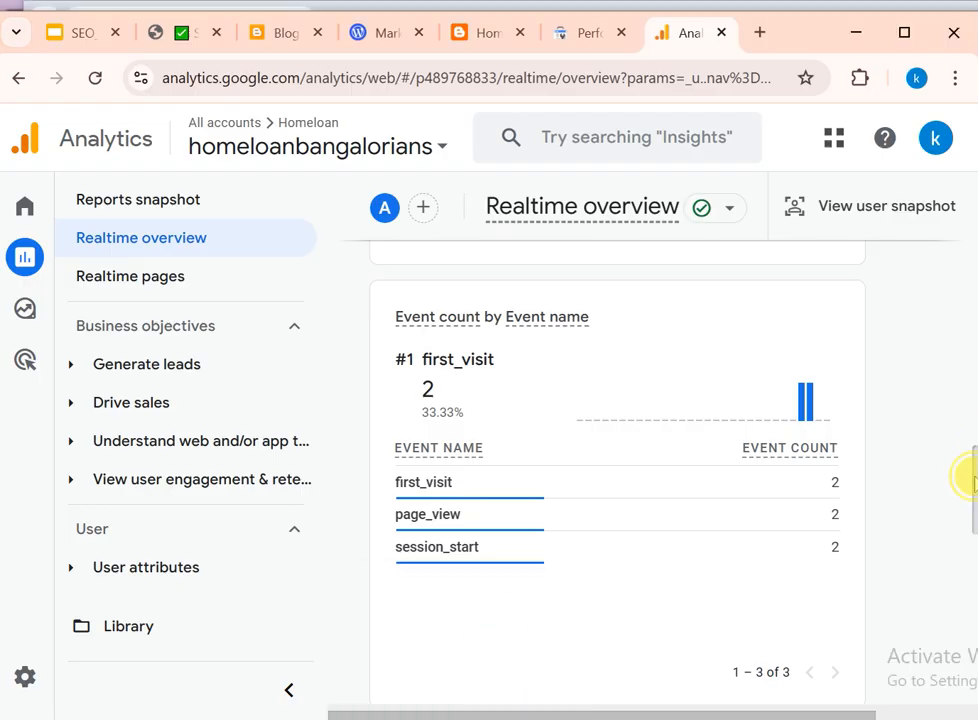
left_click_drag(966, 478, 966, 612)
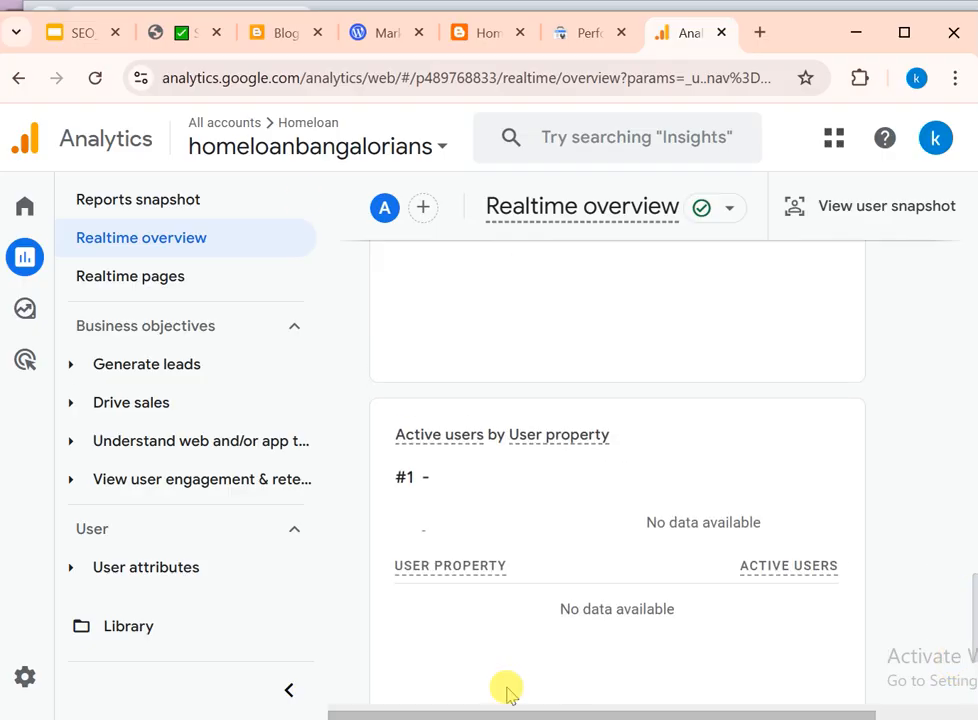
Step: Switch to the other browser window, close its stuck Analytics tab and load analytics.google.com in a new tab
left_click(528, 719)
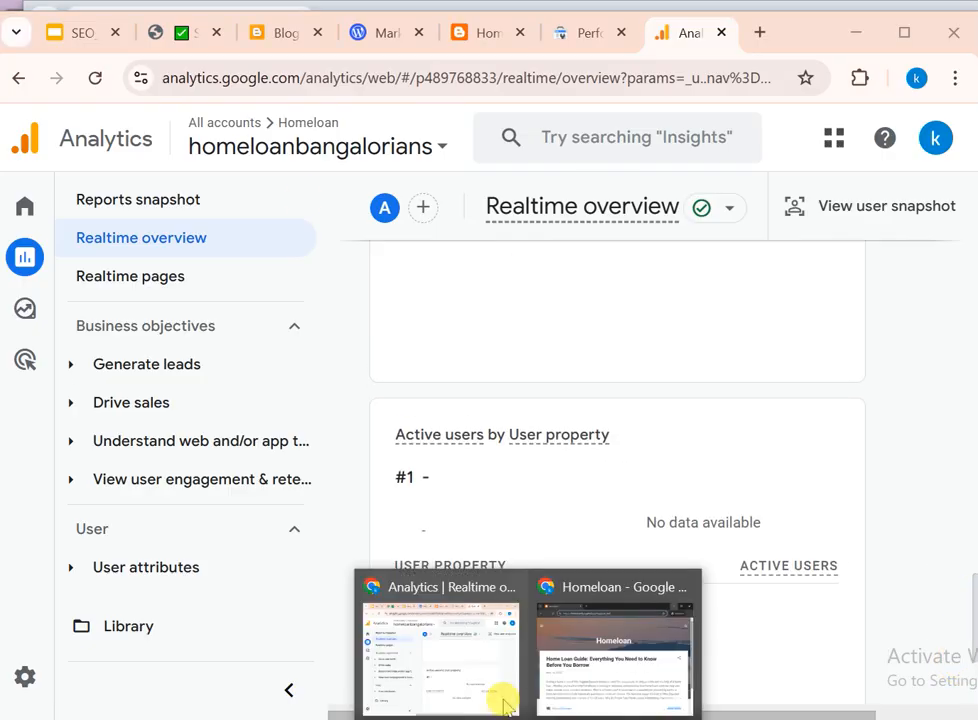
left_click(432, 648)
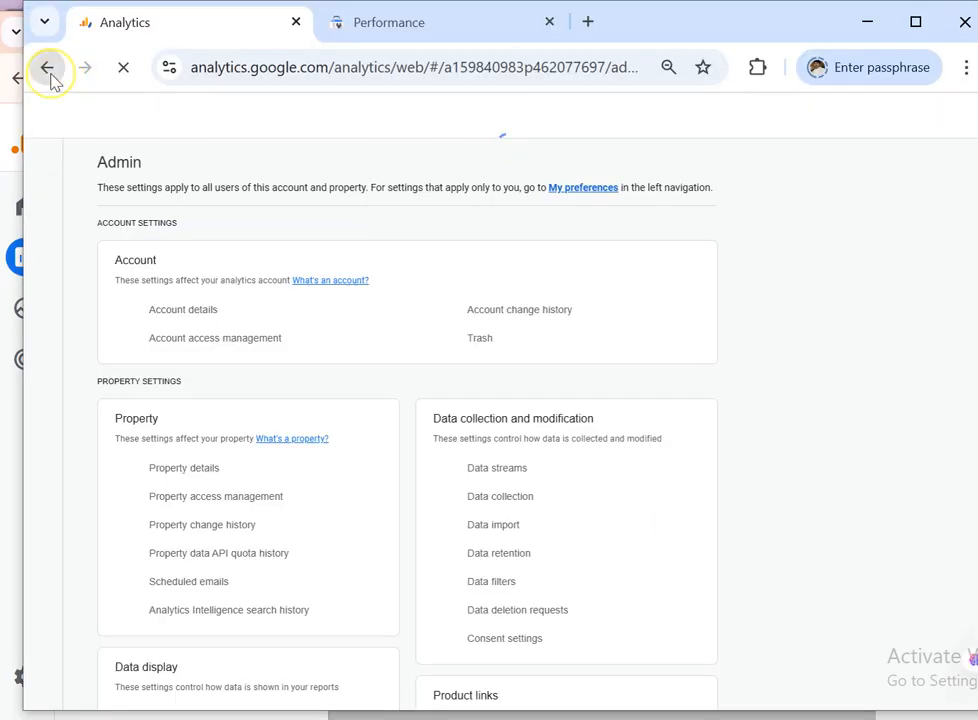
left_click(49, 70)
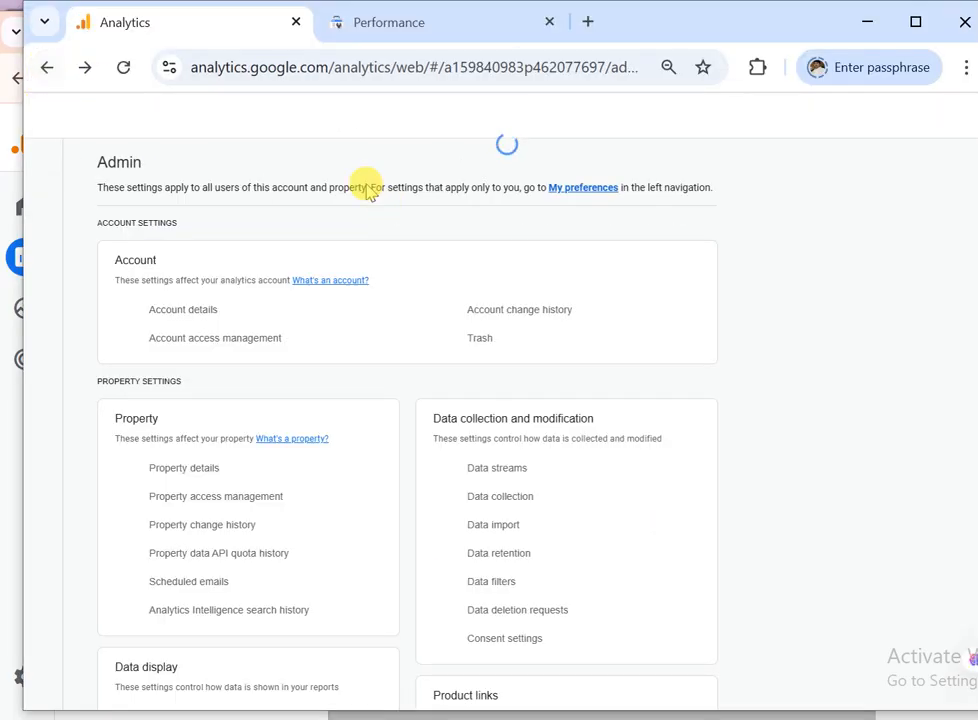
left_click(297, 22)
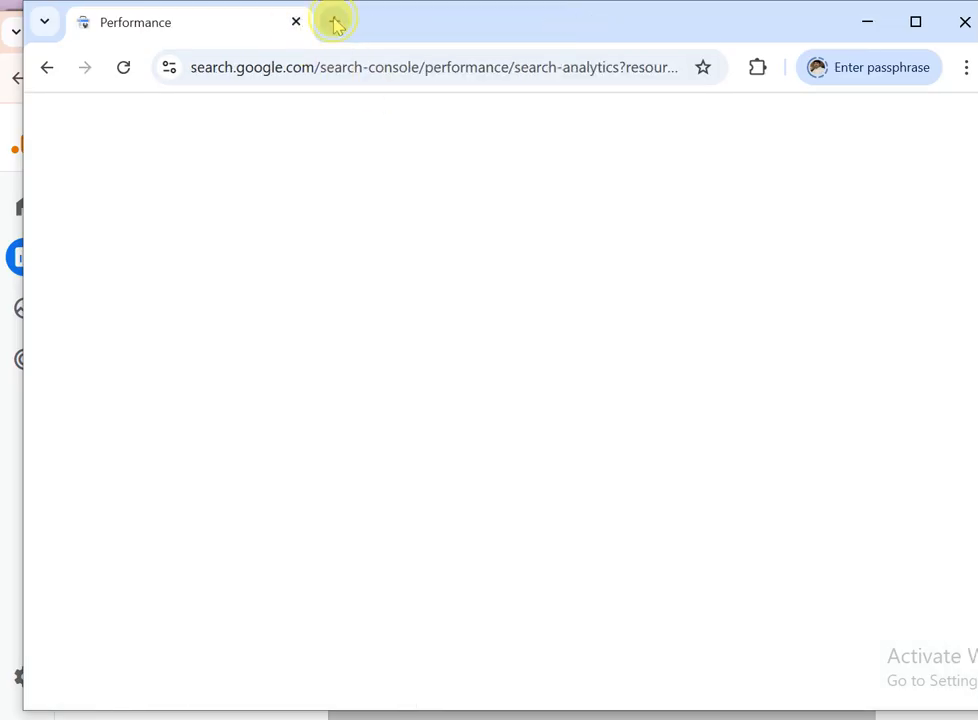
left_click(335, 22)
type("a")
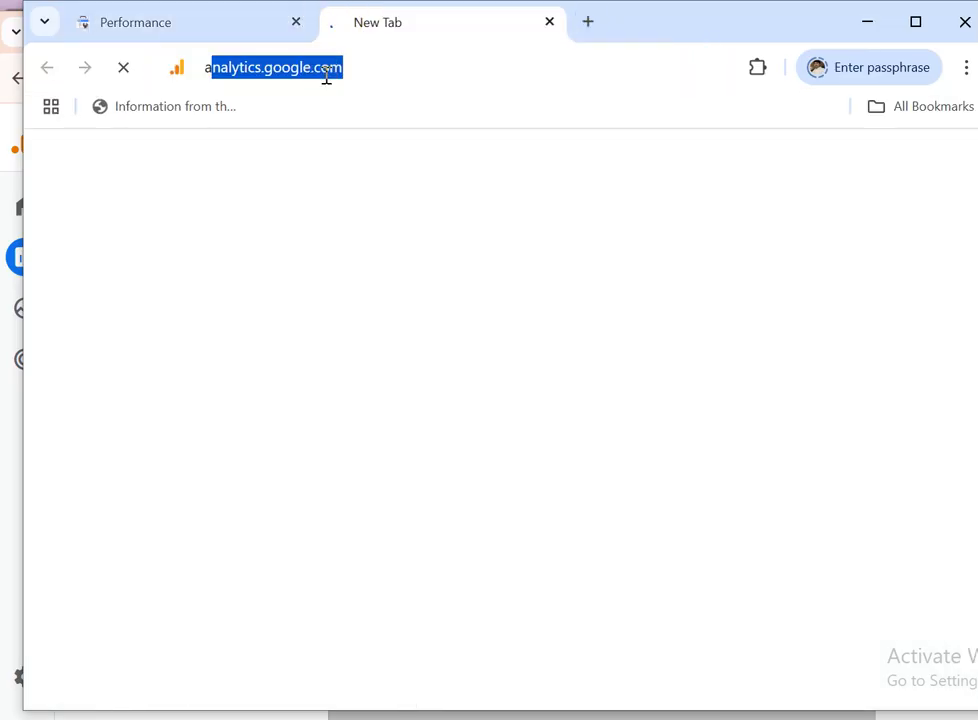
type("na")
key("Return")
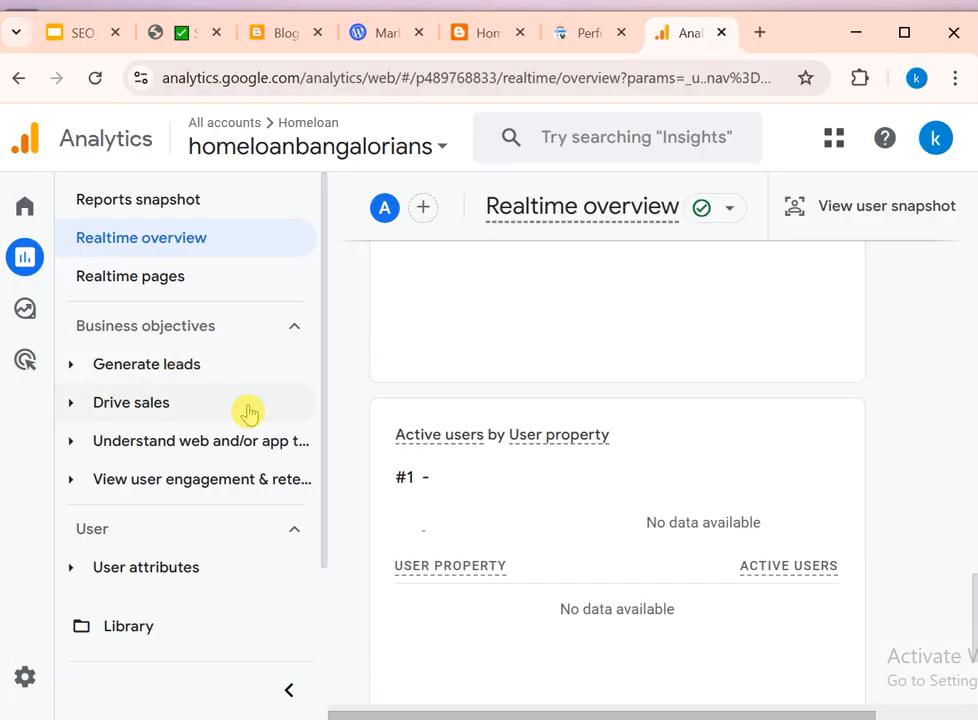
Step: In the homeloanbangalorians property, expand the Generate leads reports and open the Traffic acquisition report
scroll(321, 600, "down", 1)
scroll(321, 620, "up", 1)
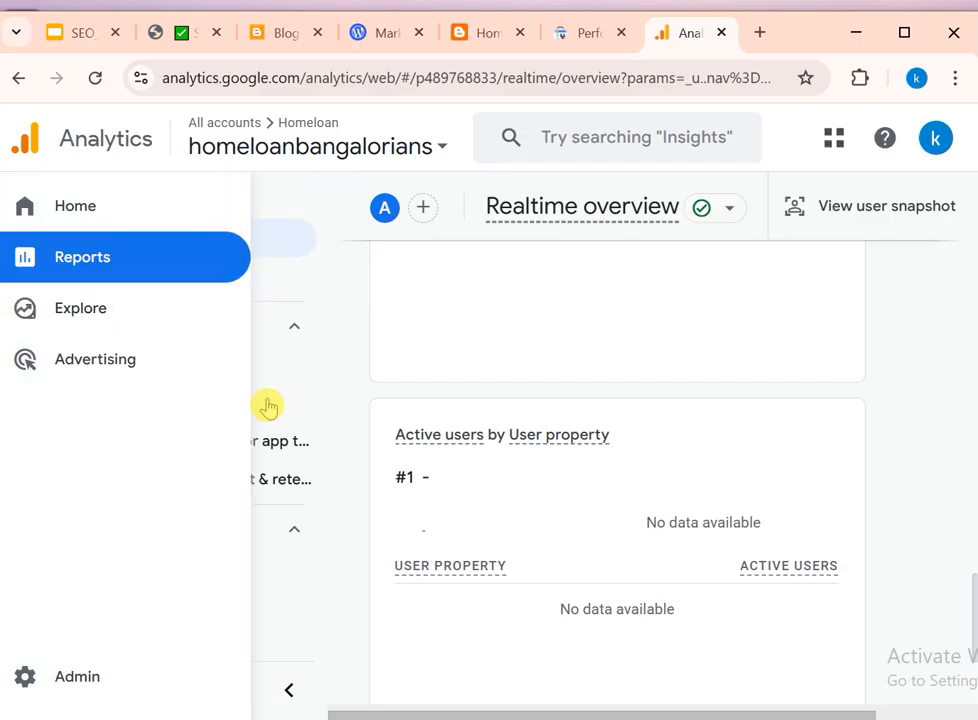
scroll(324, 400, "down", 1)
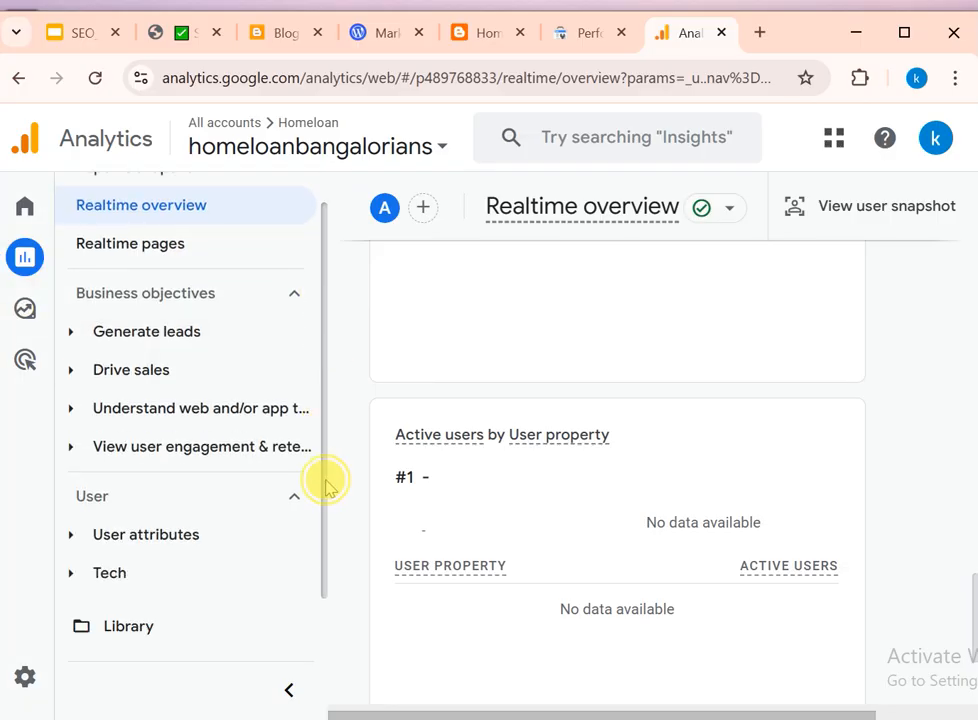
scroll(332, 300, "up", 1)
left_click(210, 370)
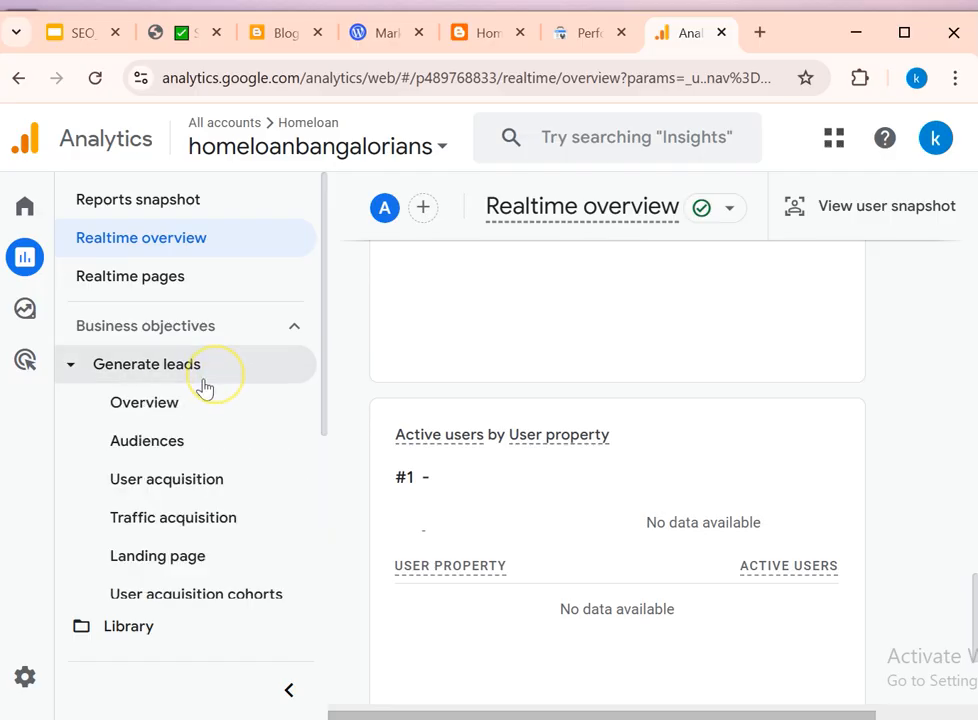
left_click(167, 533)
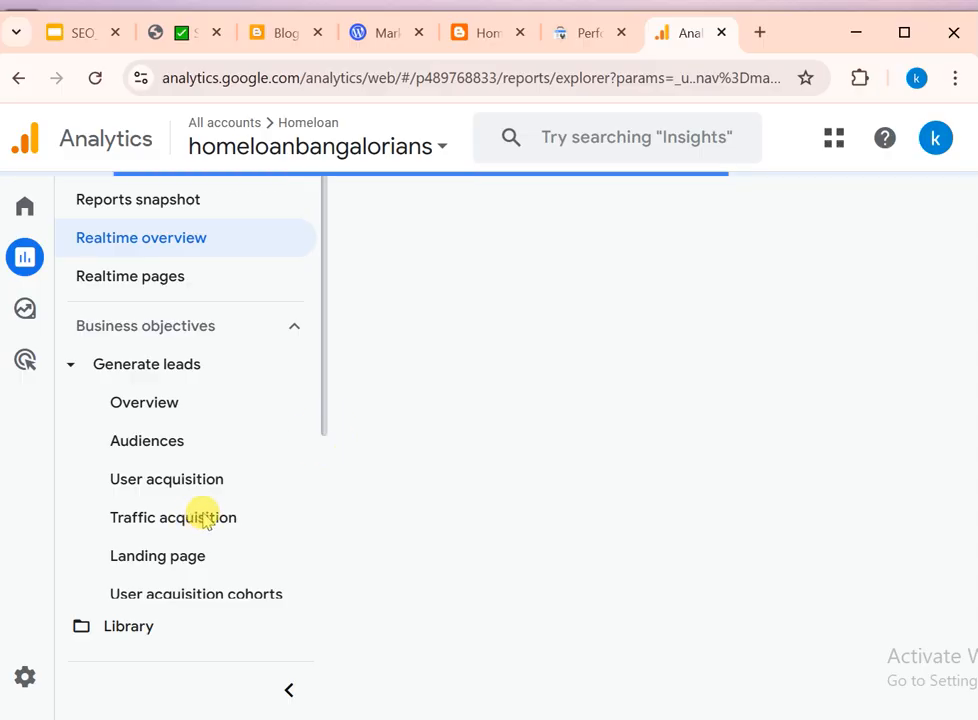
scroll(201, 528, "down", 1)
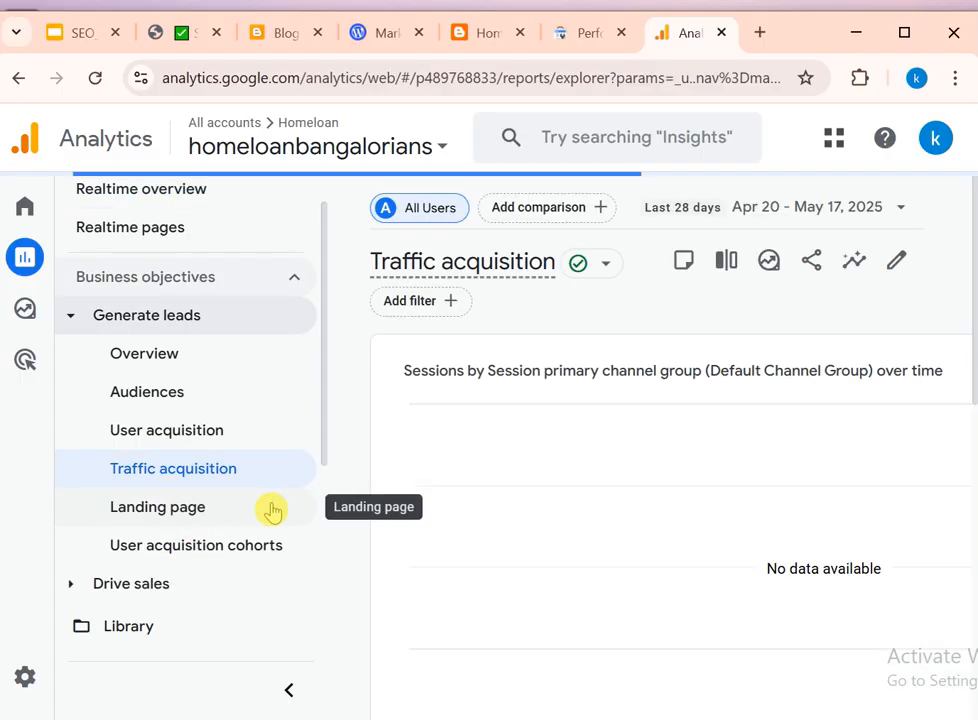
Step: Dismiss the report filter tip and examine the Traffic acquisition chart and the sessions table by channel group
left_click_drag(960, 305, 954, 535)
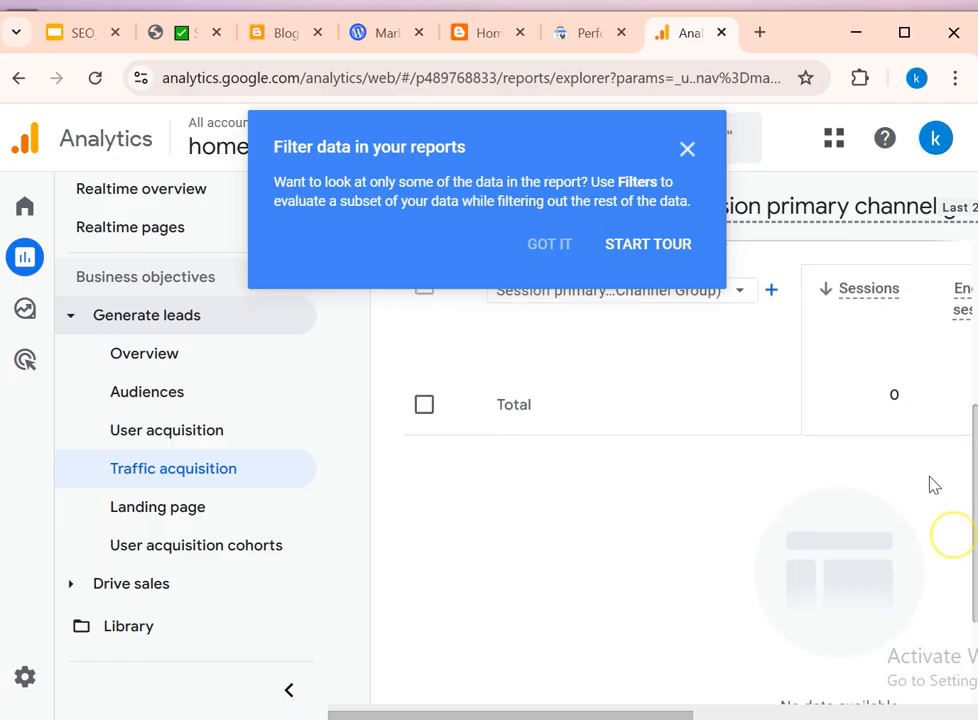
left_click(692, 155)
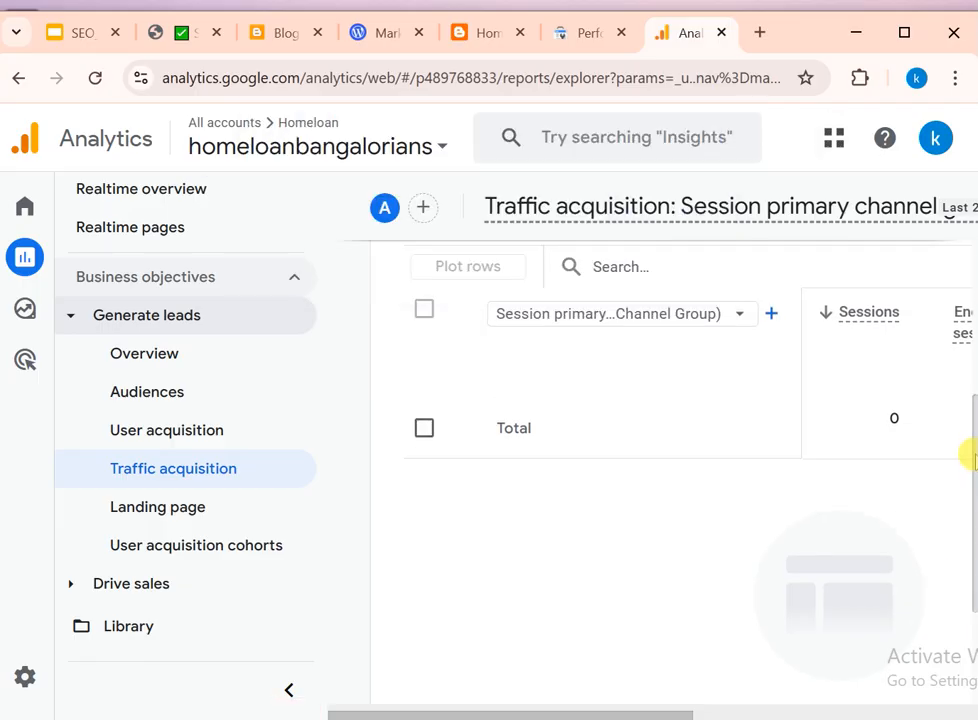
left_click_drag(967, 454, 975, 538)
left_click_drag(825, 631, 961, 631)
left_click_drag(970, 585, 912, 608)
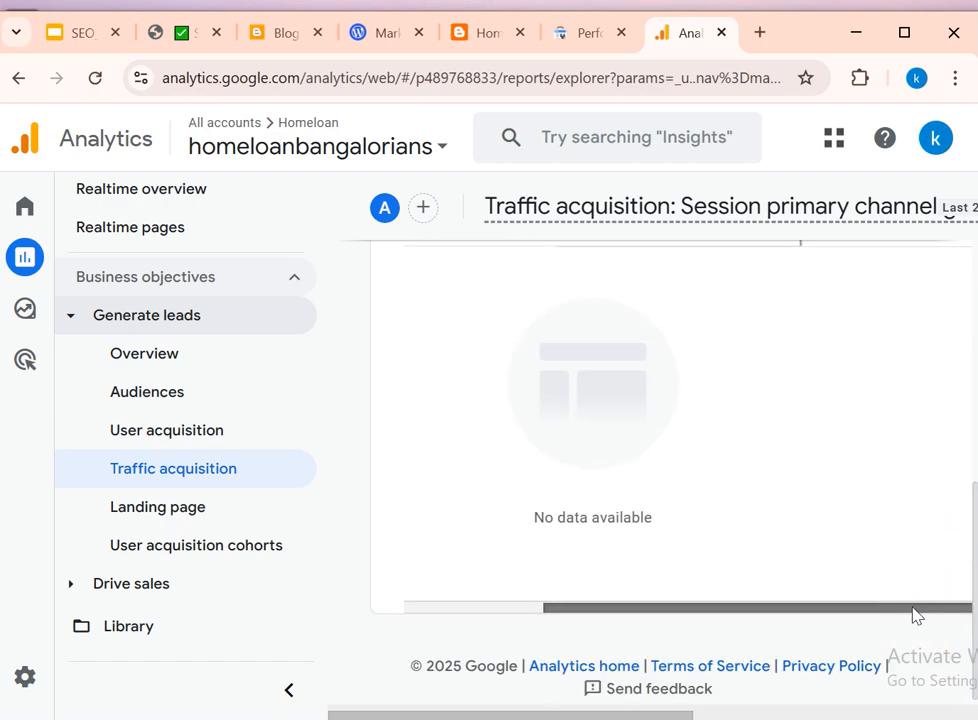
left_click_drag(912, 608, 505, 585)
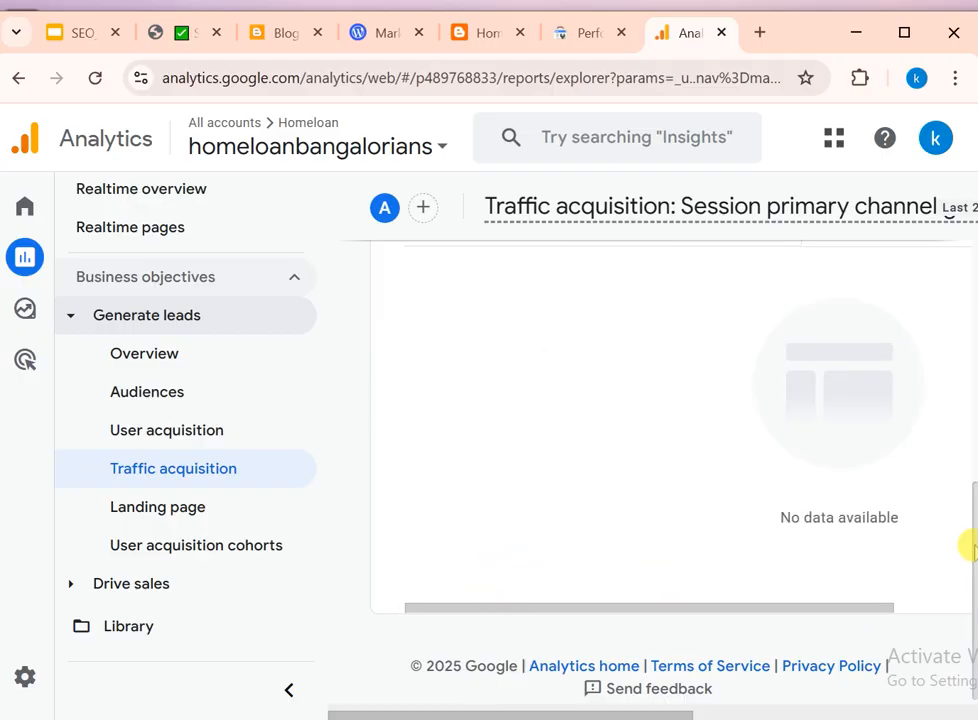
left_click_drag(970, 547, 970, 250)
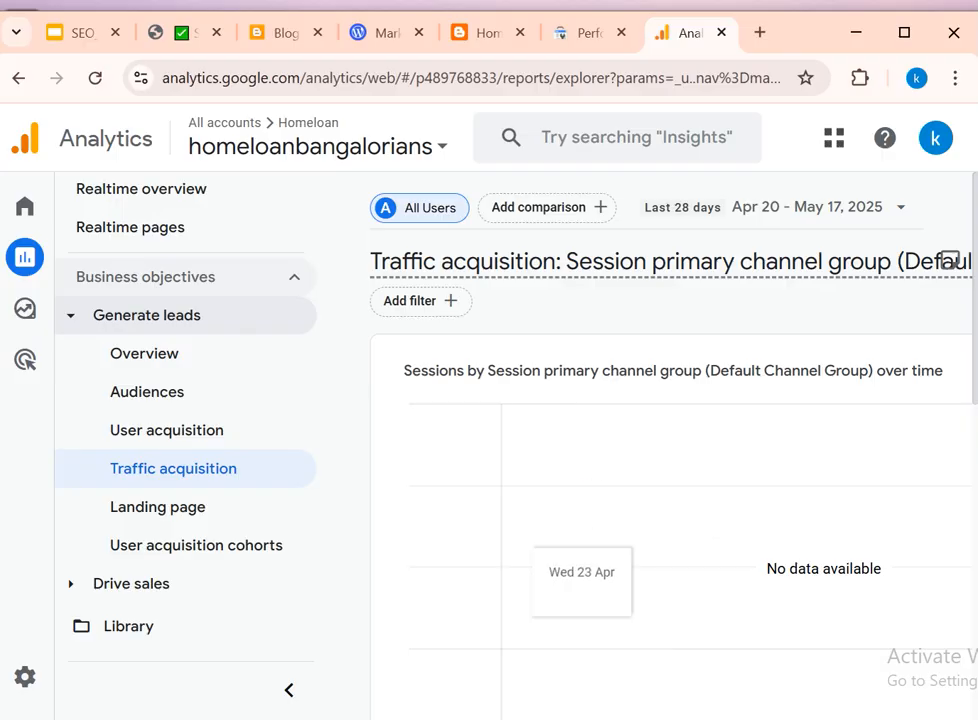
Step: Check whether analytics.google.com has loaded in the other window, and return to the Homeloan Traffic acquisition report
left_click(490, 718)
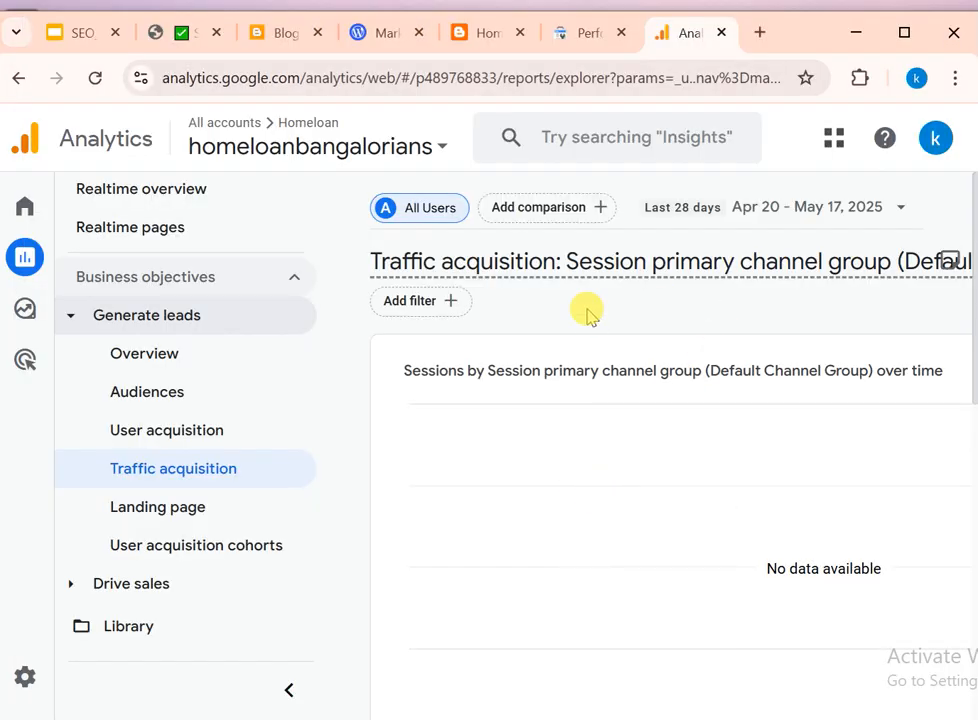
left_click(490, 718)
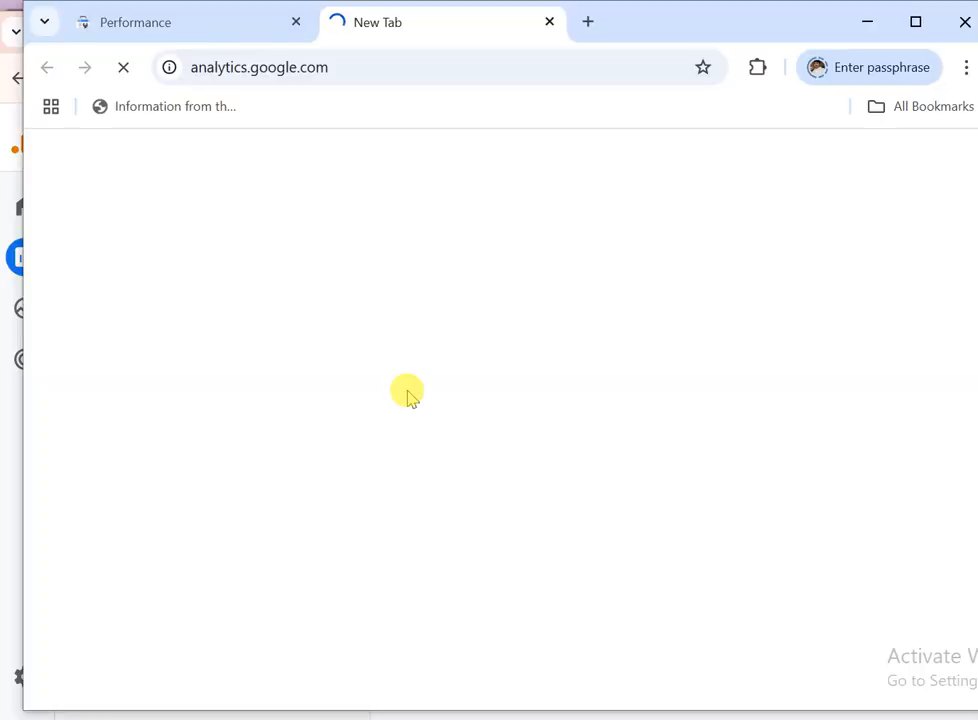
left_click(402, 66)
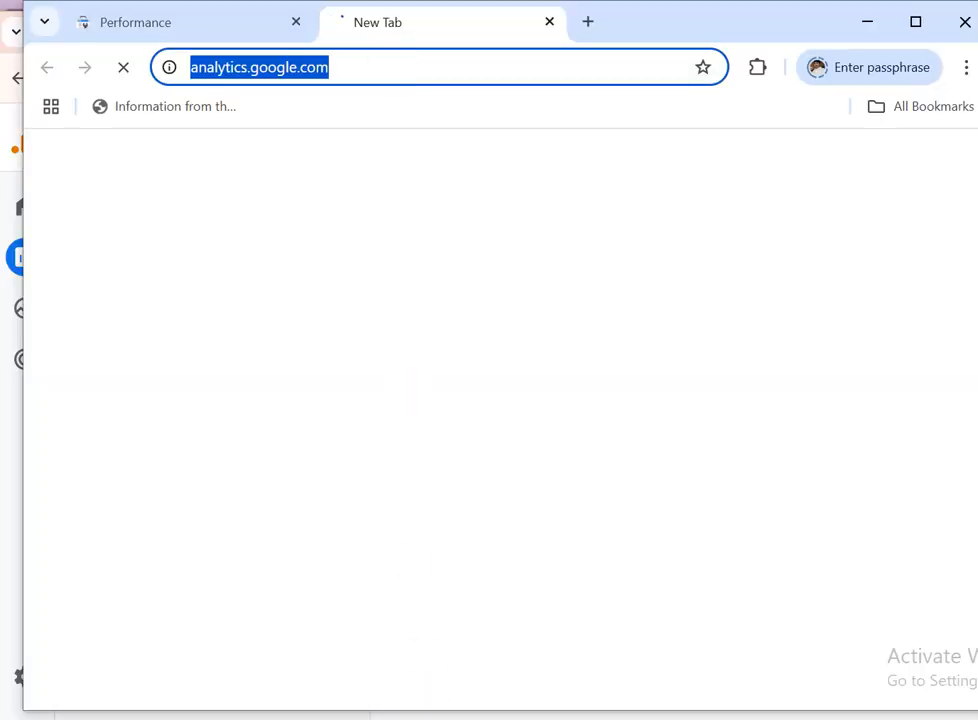
left_click(491, 718)
left_click(526, 718)
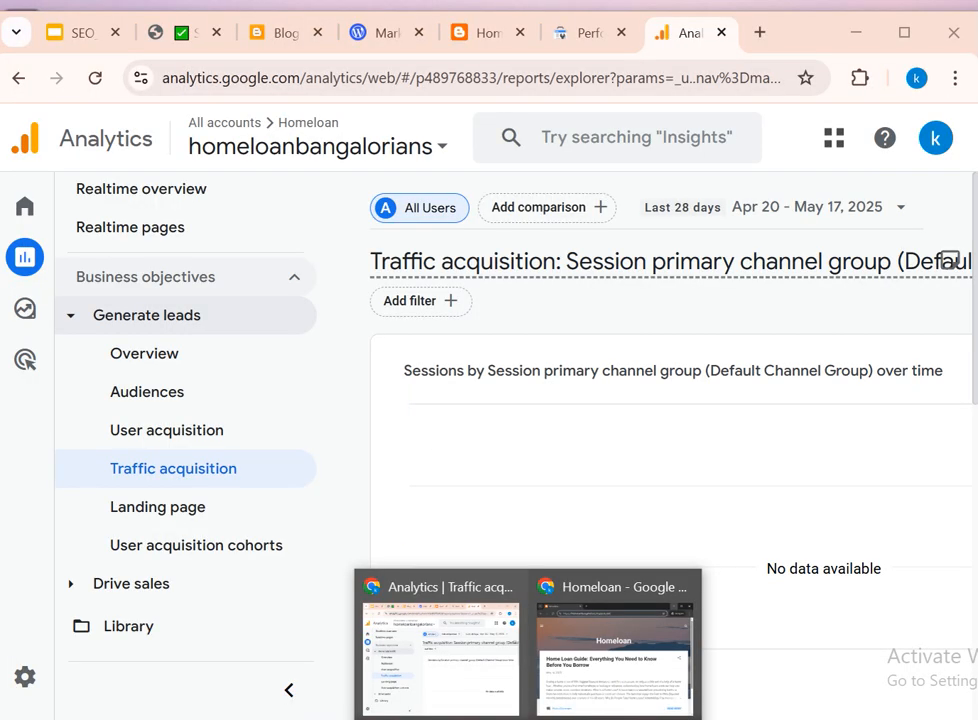
left_click(483, 655)
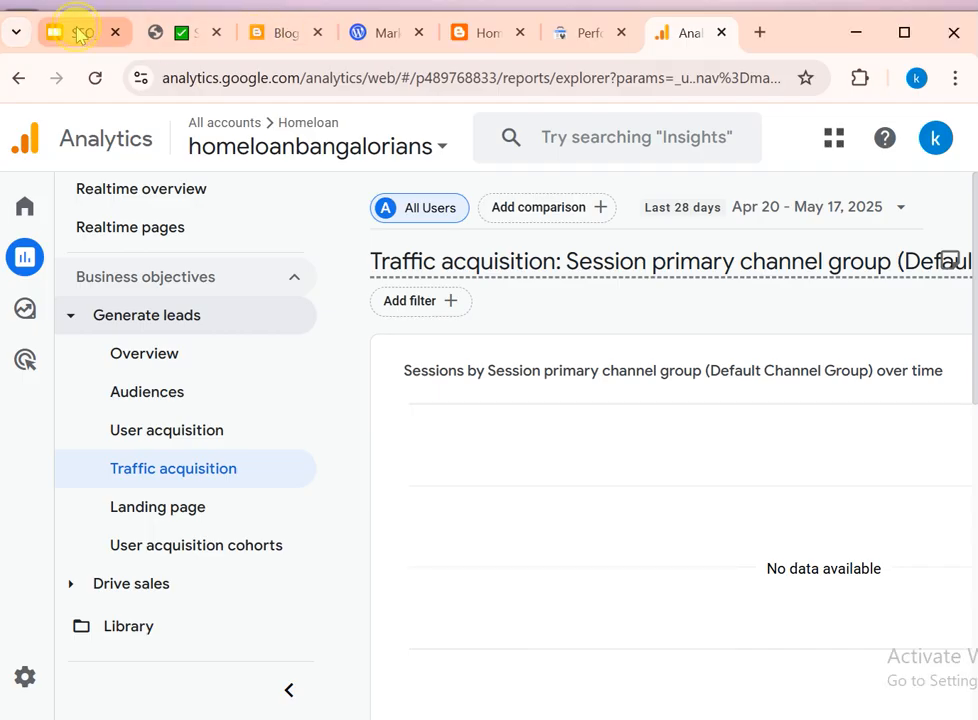
Step: Switch to the SEO_Course_Presentation in Google Slides and advance from the Google Analytics setup slide to "Metrics to Monitor"
left_click(80, 35)
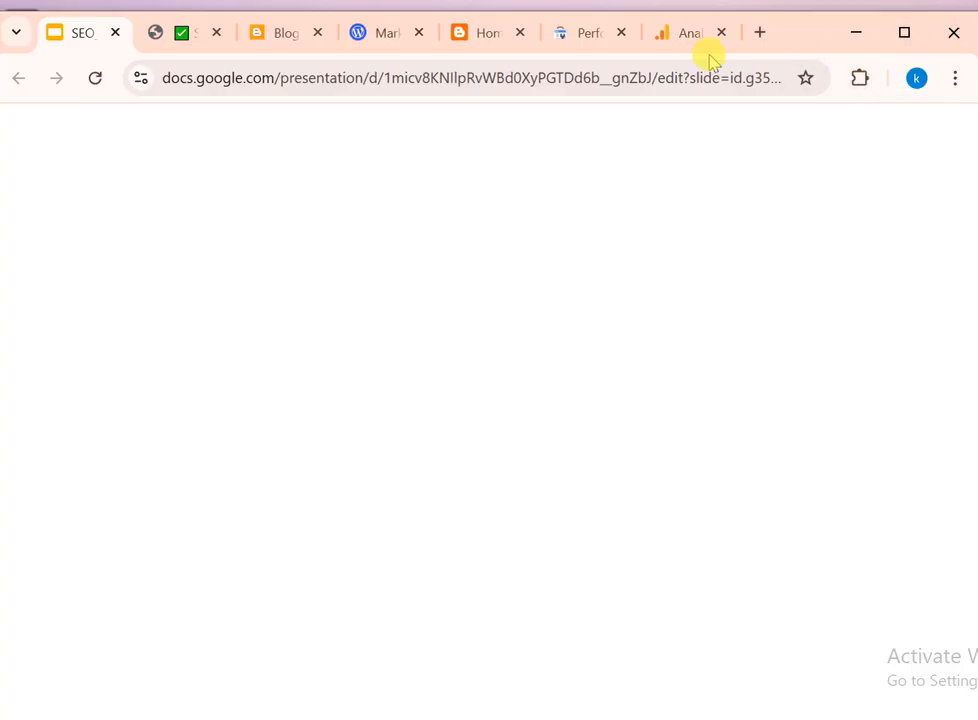
left_click(611, 80)
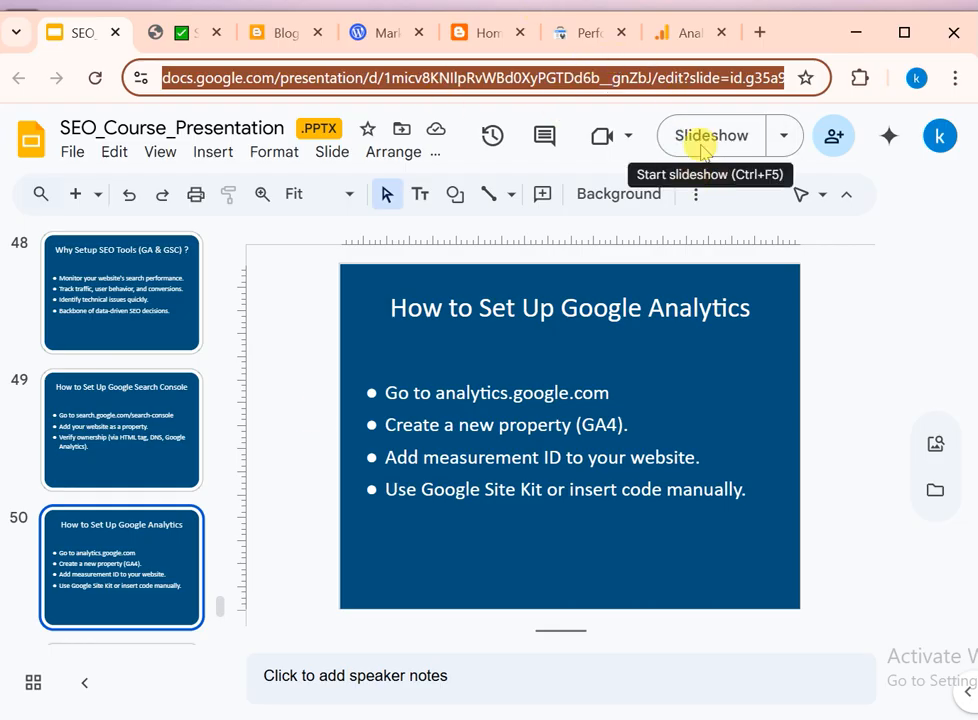
left_click(131, 553)
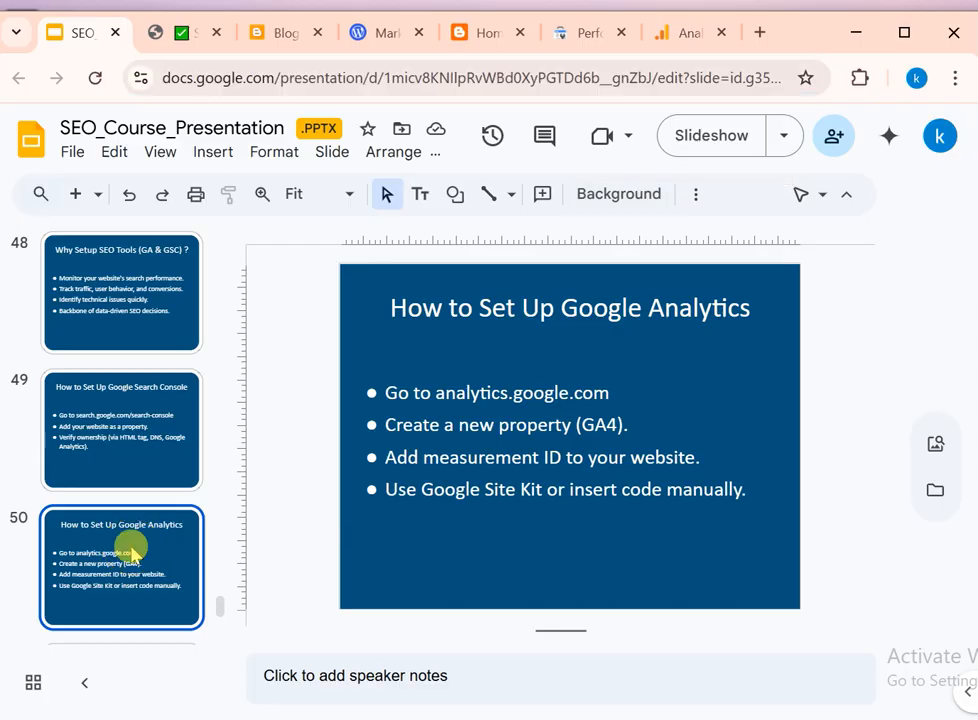
key("Down")
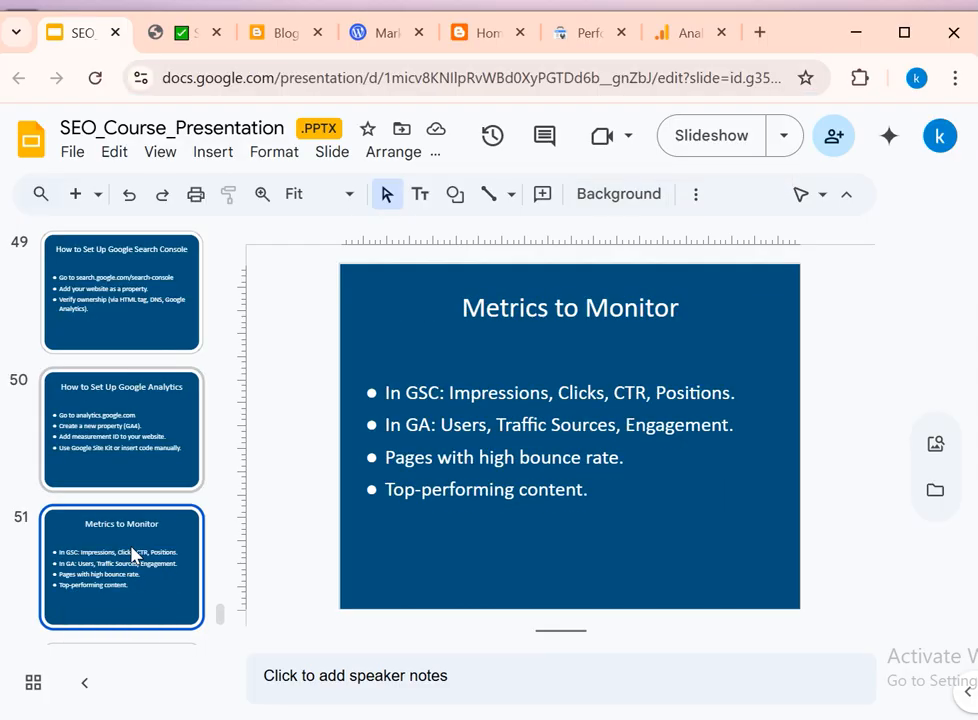